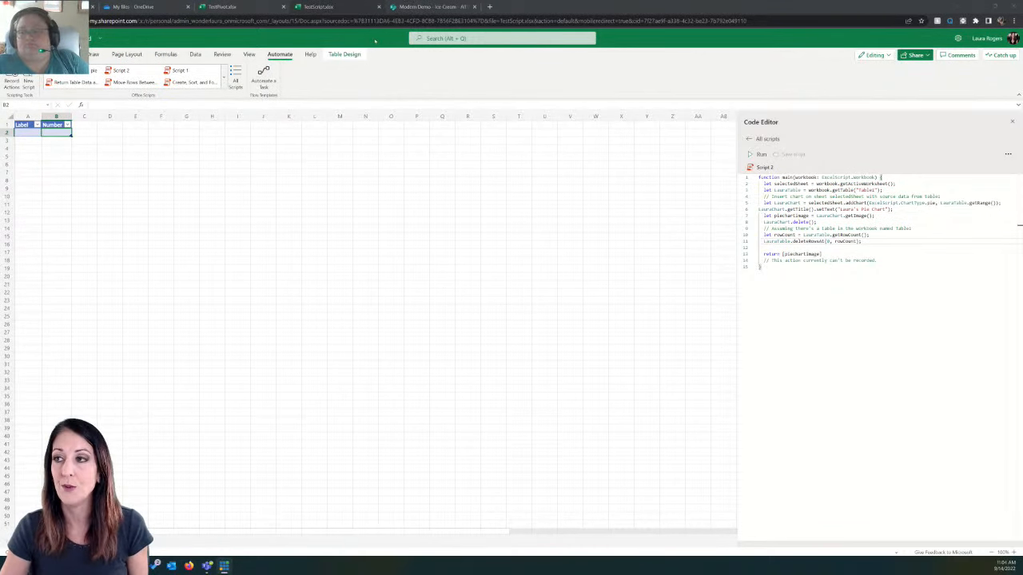
# Step: In the SharePoint Ice Cream list, change the title of the item "first" to Vanilla and save it
pyautogui.click(436, 6)
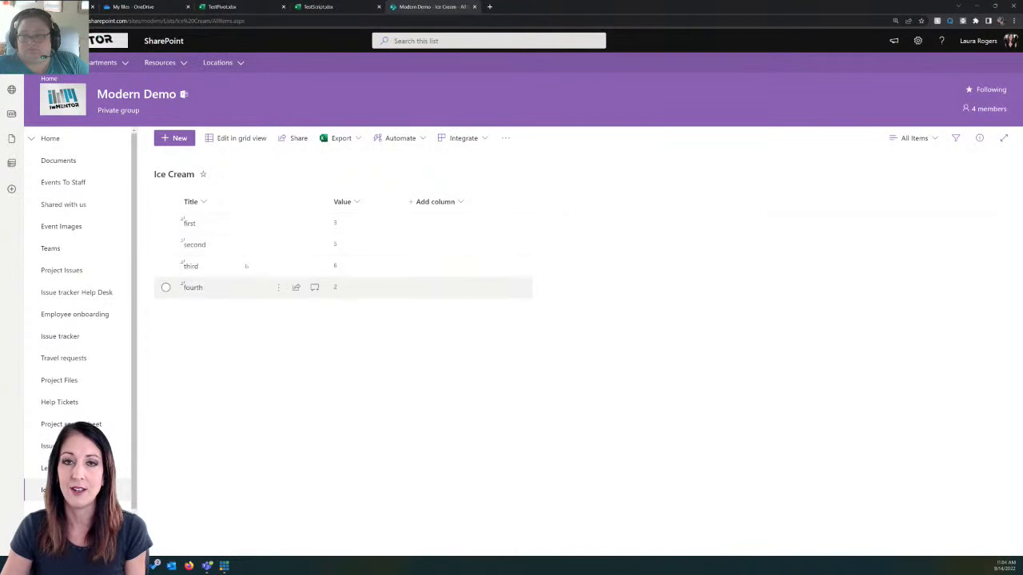
pyautogui.click(278, 223)
pyautogui.click(306, 241)
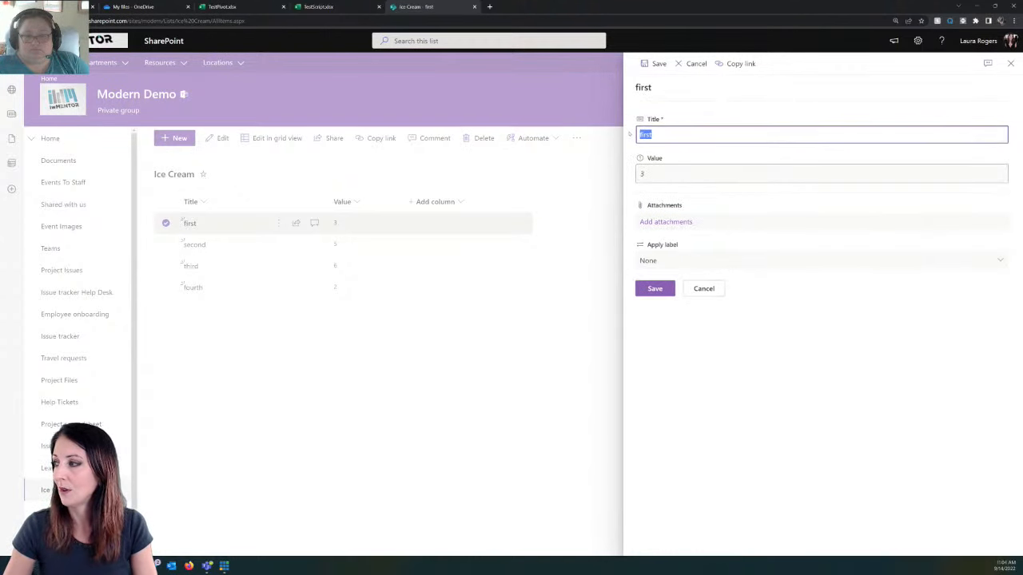
pyautogui.write('Vanilla')
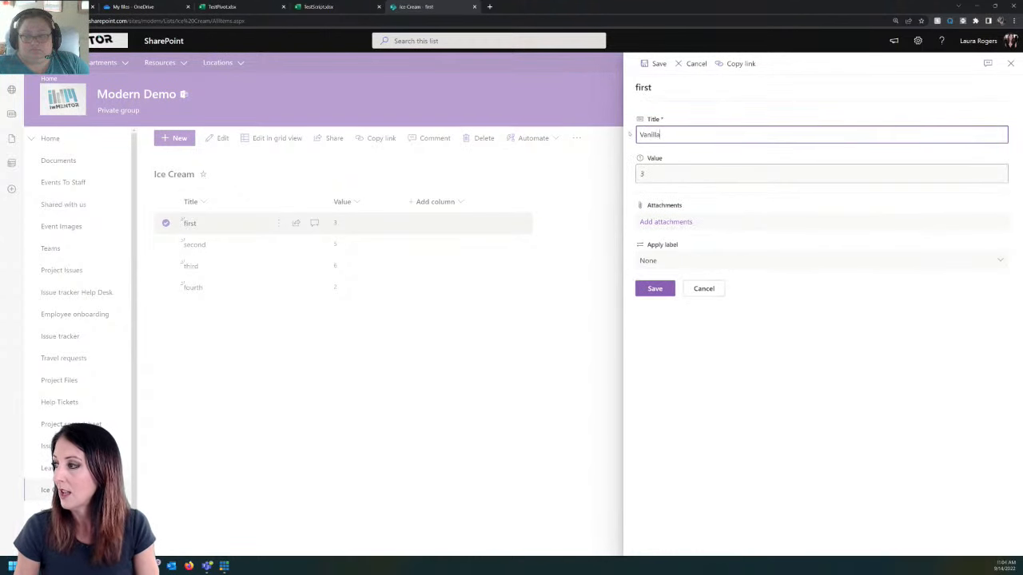
pyautogui.click(655, 290)
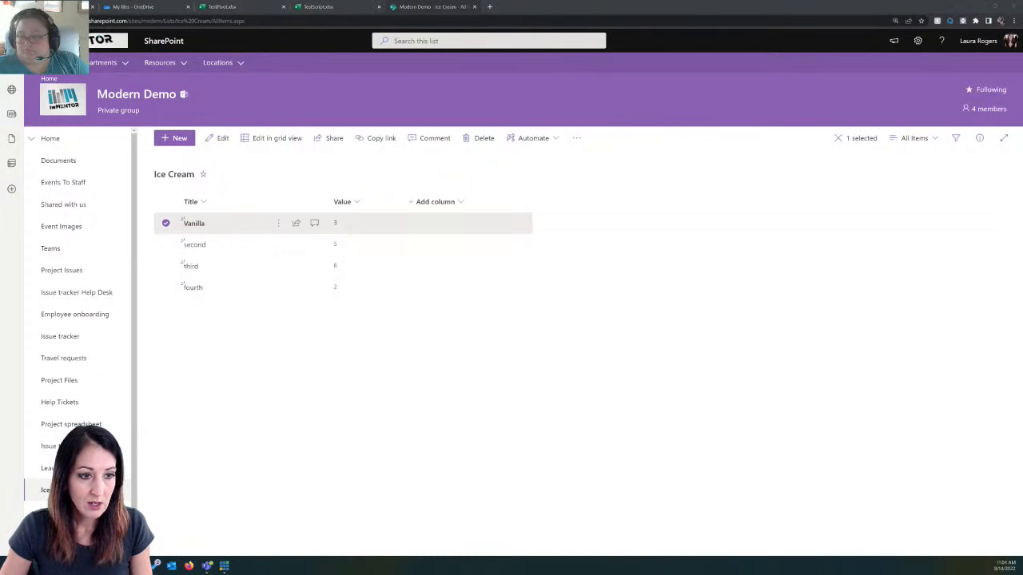
# Step: Switch to the flows list in Power Automate and run the Excel script test flow
pyautogui.moveTo(0, 5); pyautogui.dragTo(567, 0)
pyautogui.click(1012, 20)
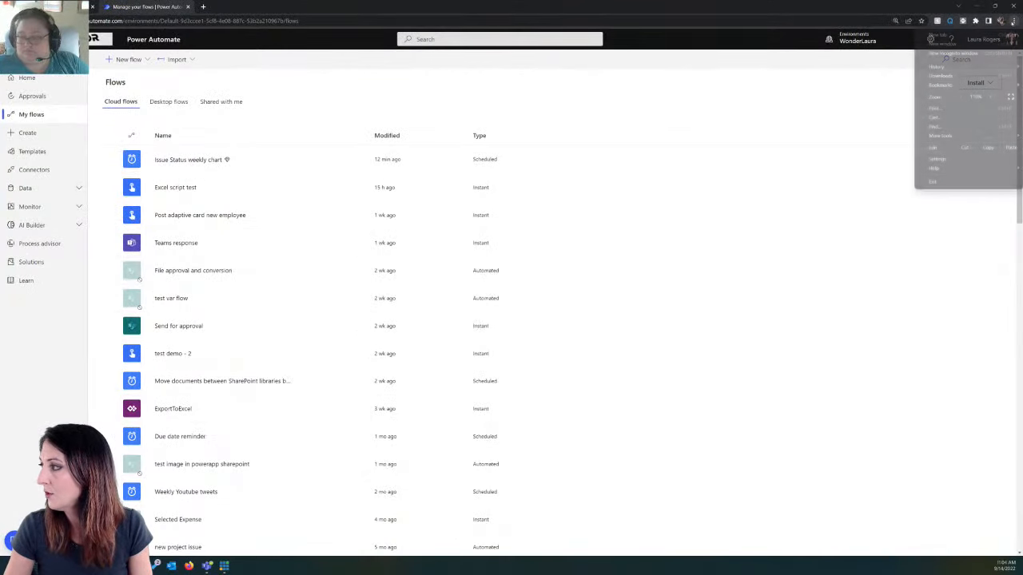
pyautogui.click(991, 97)
pyautogui.click(991, 97)
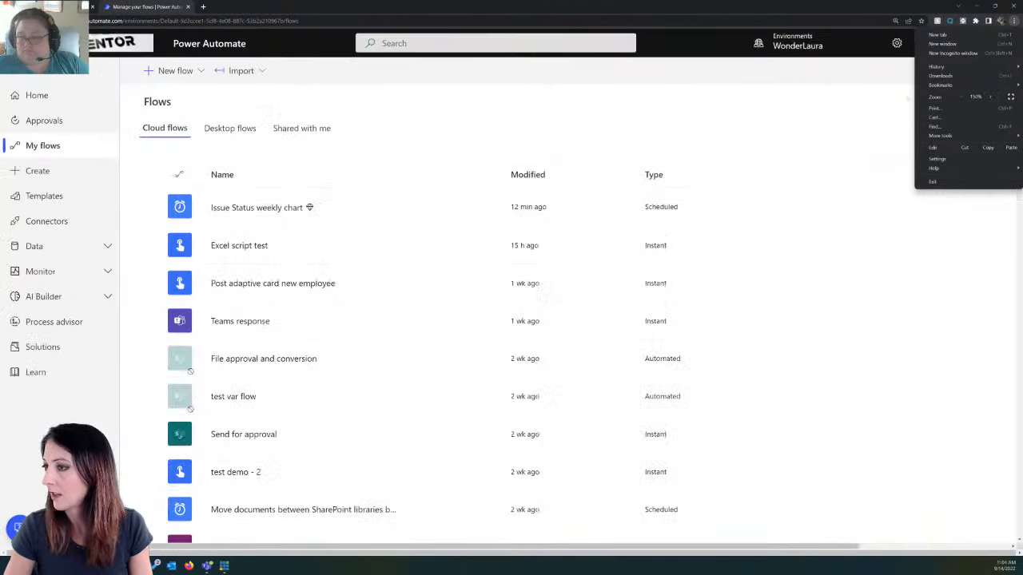
pyautogui.click(436, 250)
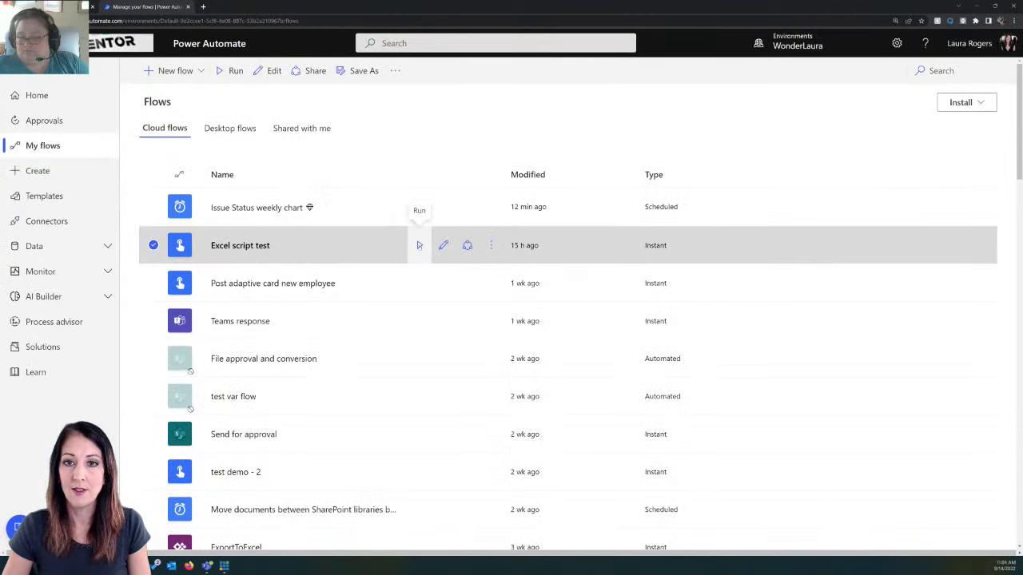
pyautogui.click(418, 245)
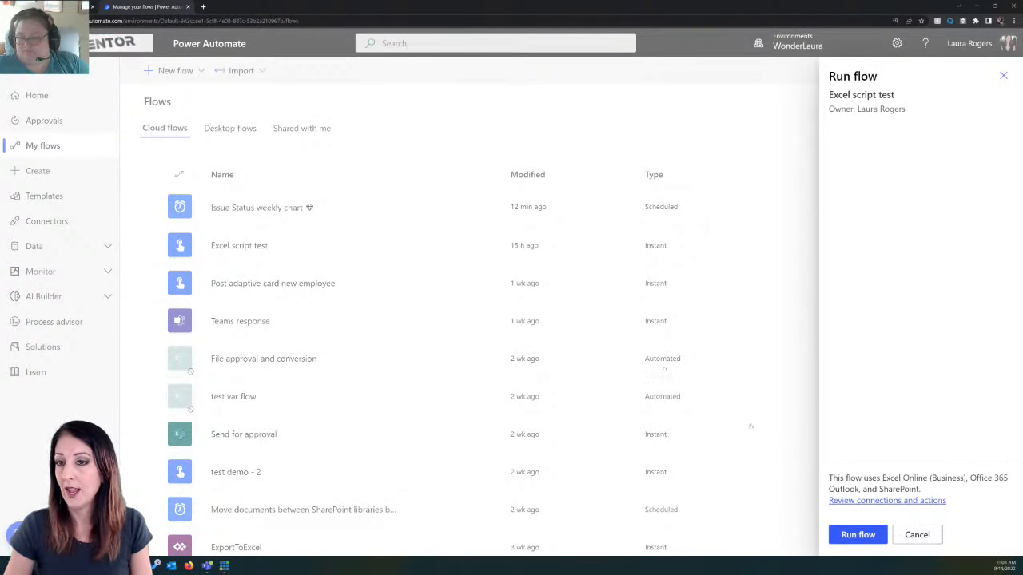
pyautogui.click(853, 533)
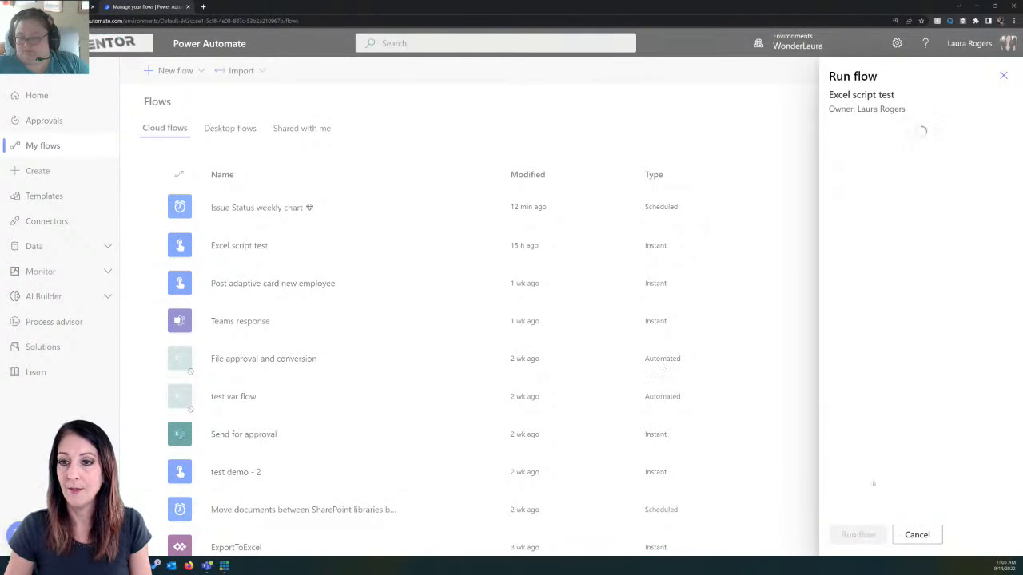
pyautogui.click(852, 535)
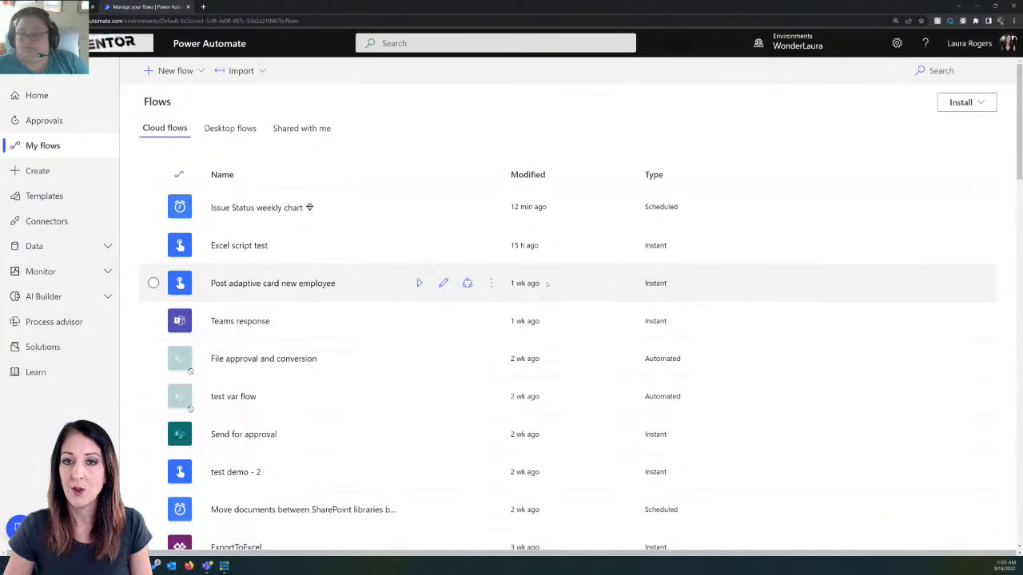
# Step: Run the Issue Status weekly chart flow and close the run confirmation
pyautogui.click(420, 207)
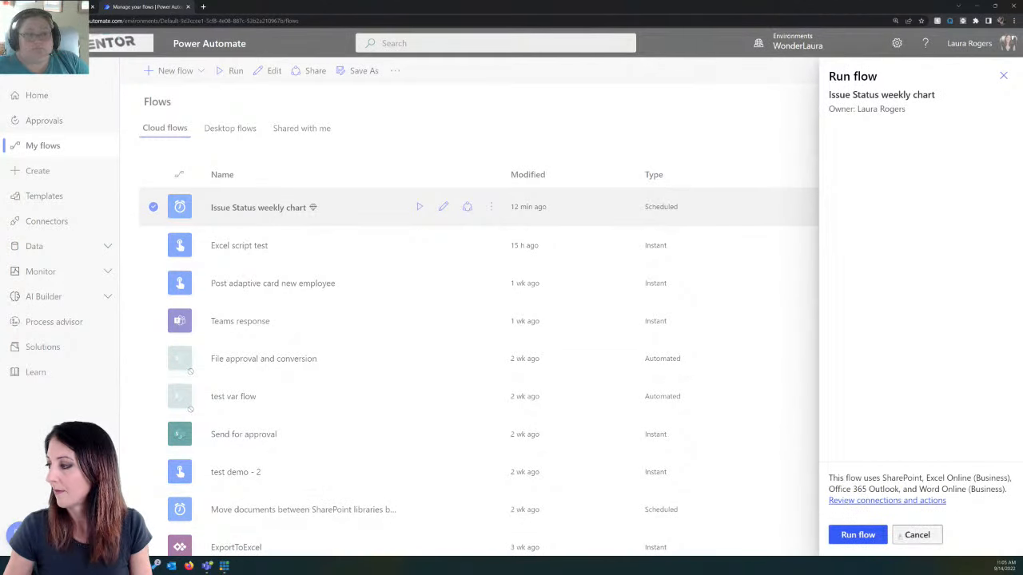
pyautogui.click(858, 534)
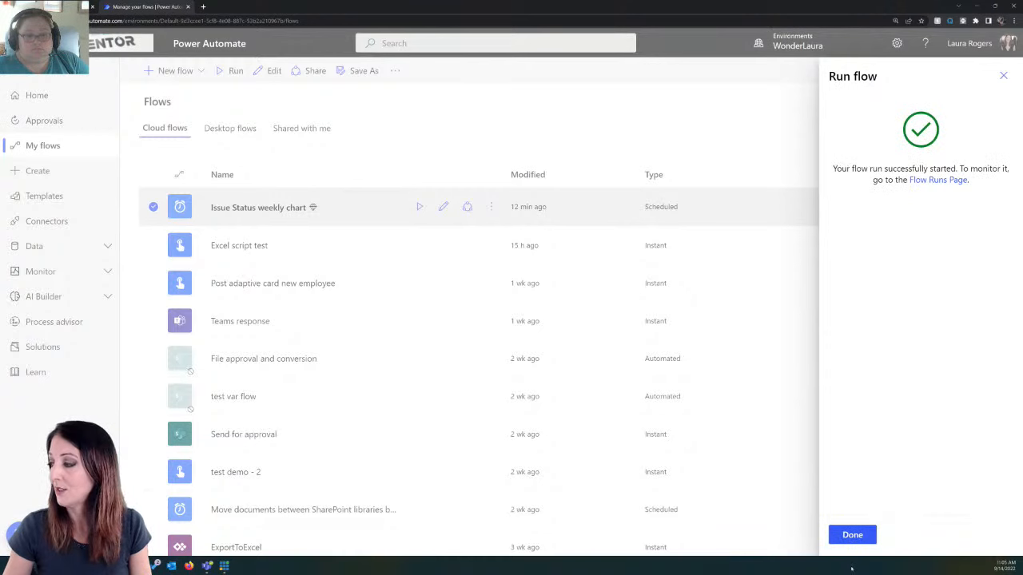
pyautogui.click(849, 536)
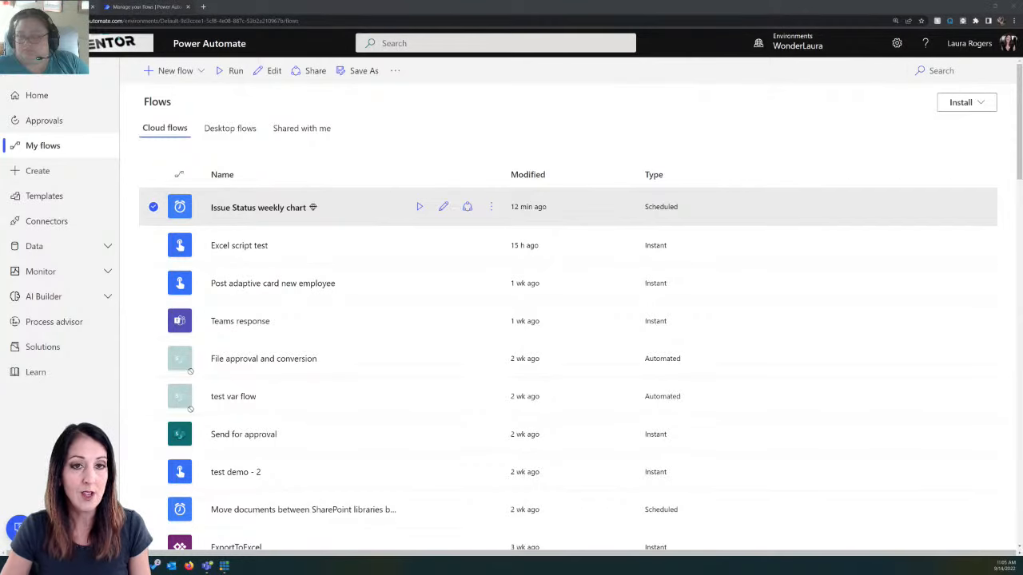
# Step: Switch to the Outlook inbox, open the newest "test" email and preview its attached pie chart image
pyautogui.hotkey('alt', 'Tab')
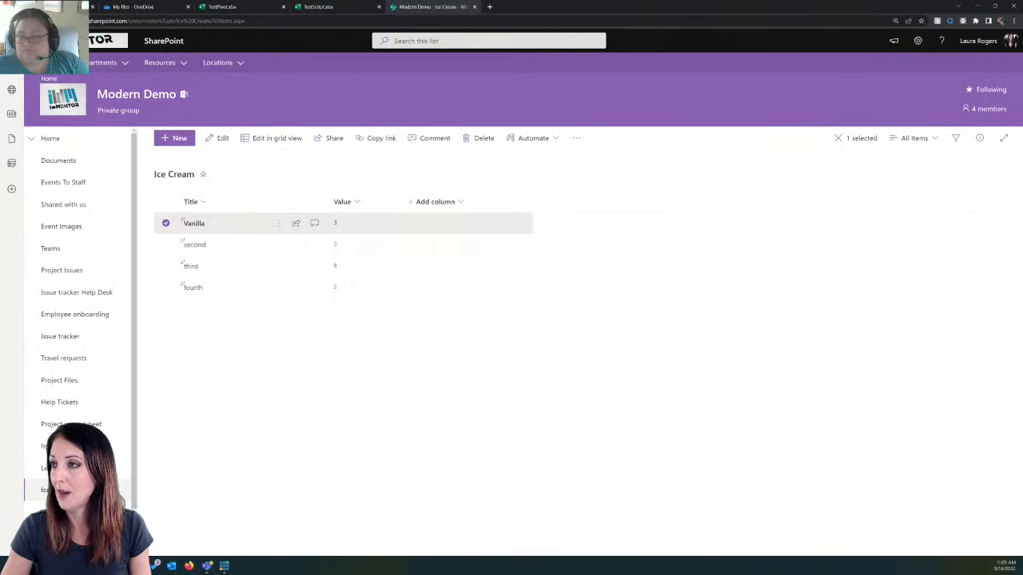
pyautogui.hotkey('alt', 'Tab')
pyautogui.click(187, 98)
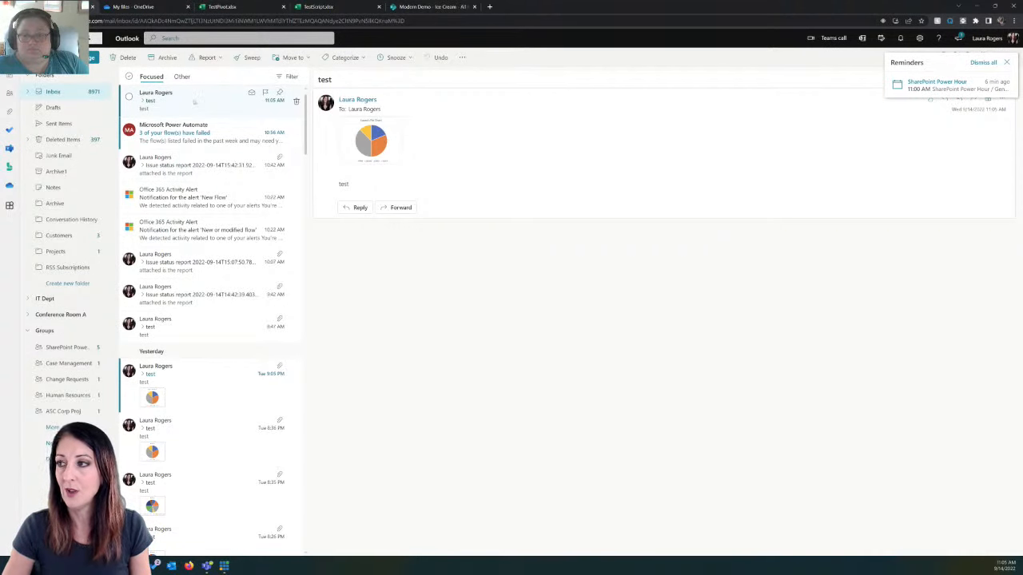
pyautogui.click(371, 144)
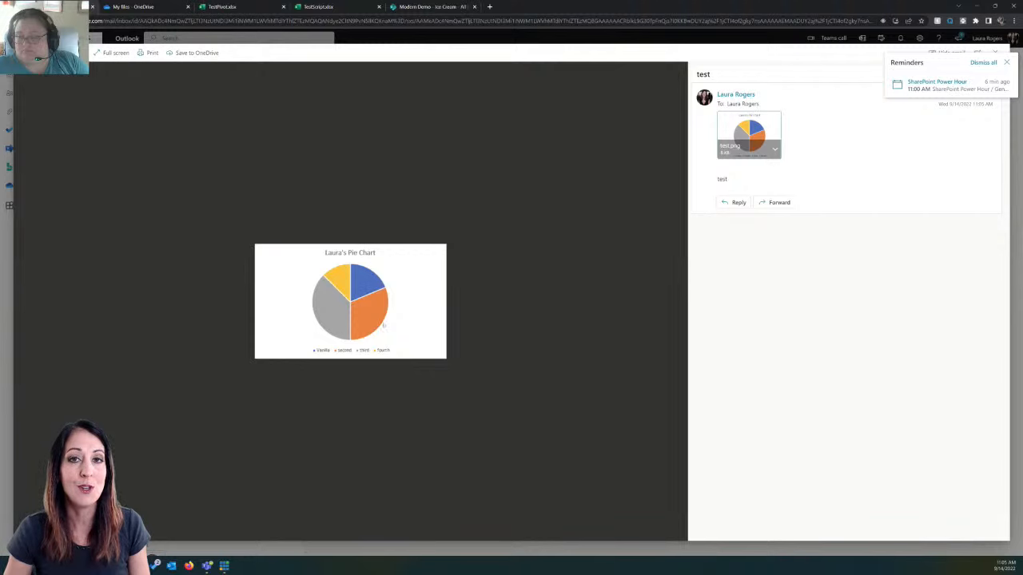
# Step: Compare the Ice Cream list with the emailed pie chart, dismissing the reminder and closing the image preview
pyautogui.click(441, 6)
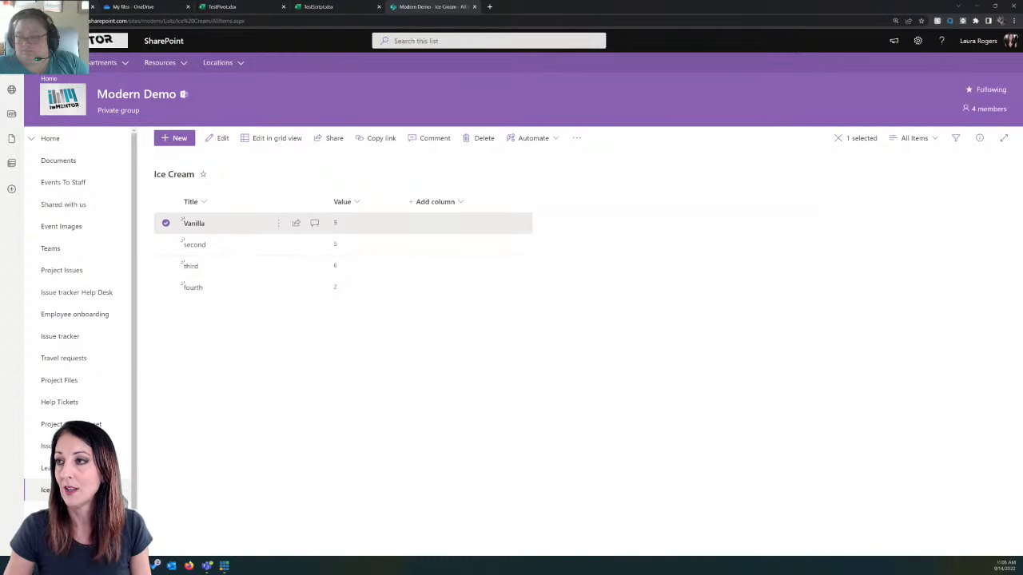
pyautogui.click(68, 6)
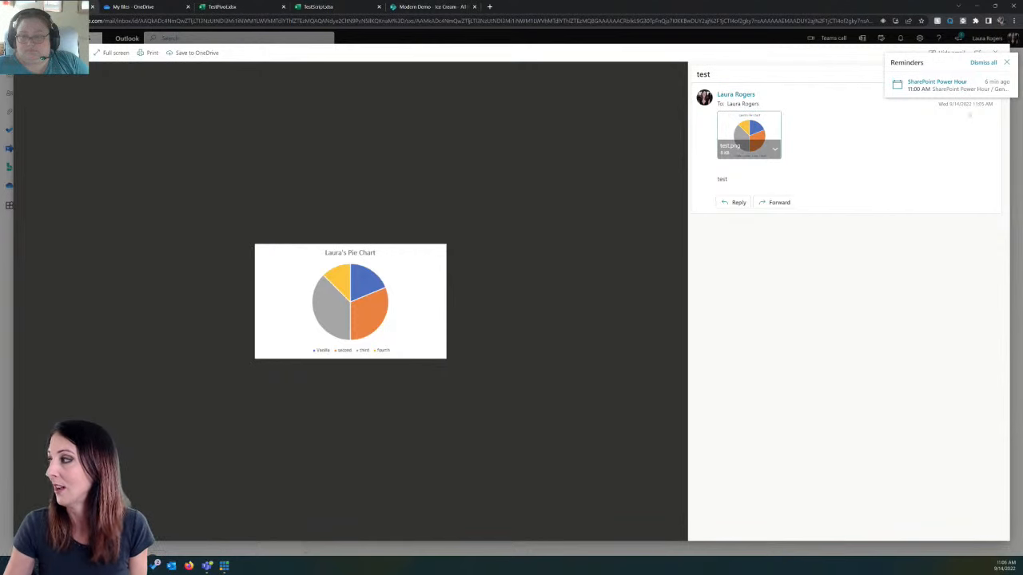
pyautogui.click(1006, 63)
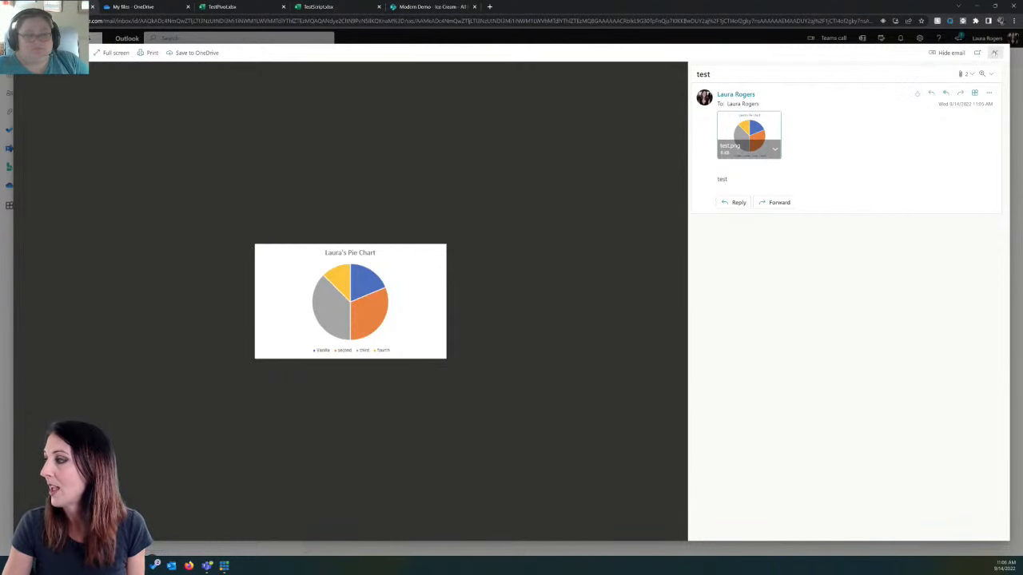
pyautogui.click(995, 53)
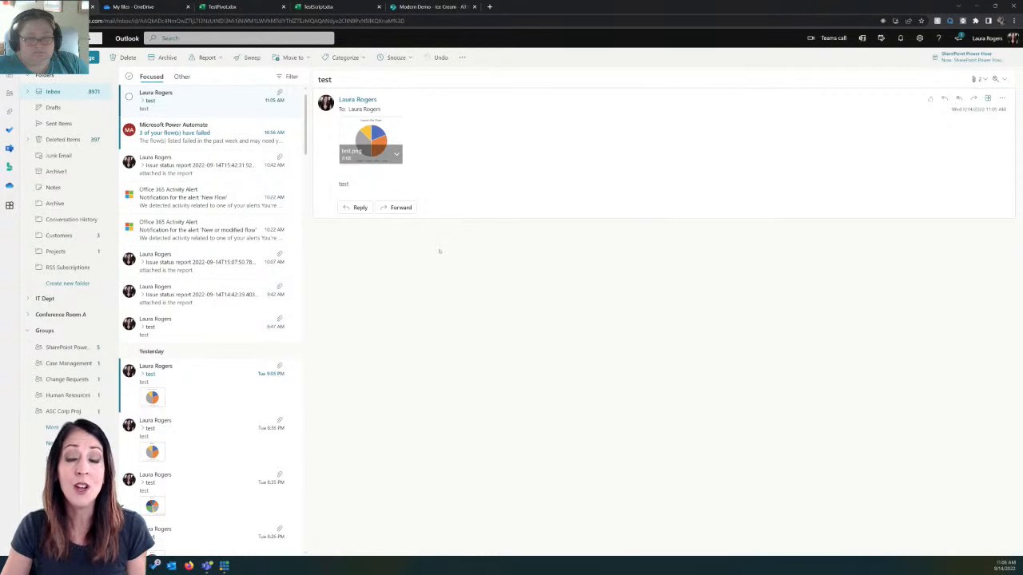
# Step: Switch to OneDrive, create a new blank Excel workbook and enlarge its page view
pyautogui.click(239, 7)
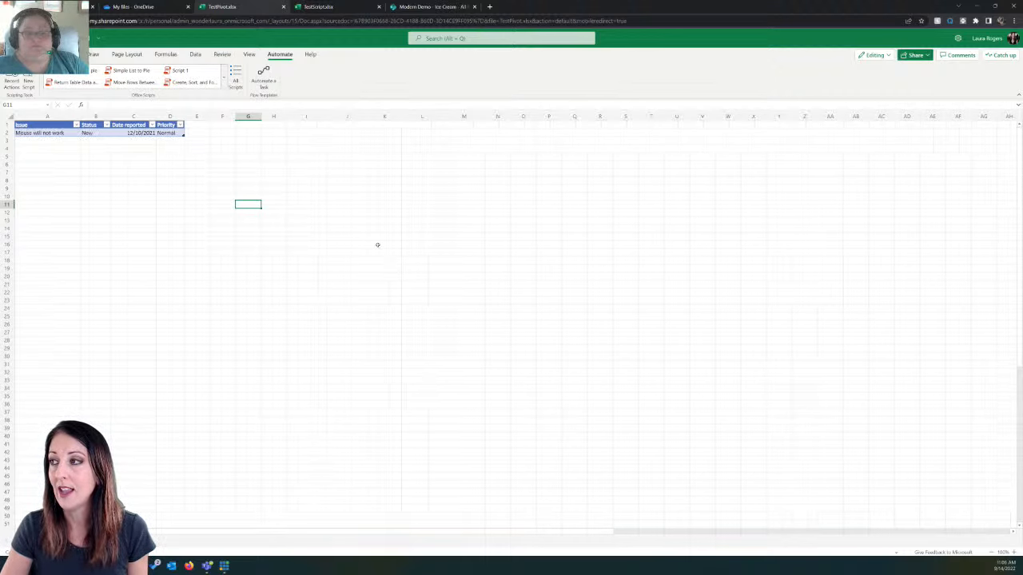
pyautogui.click(132, 6)
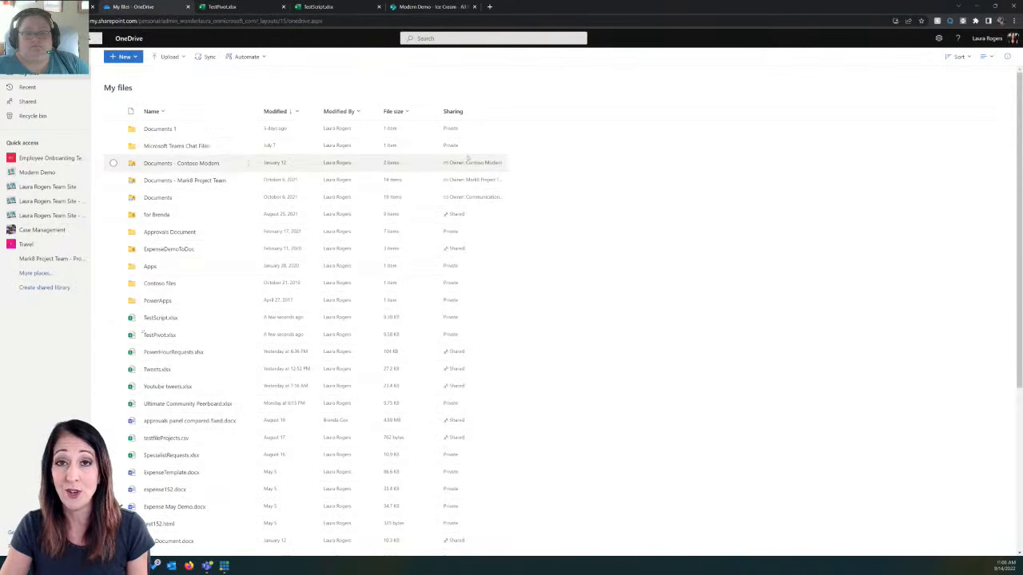
pyautogui.click(128, 57)
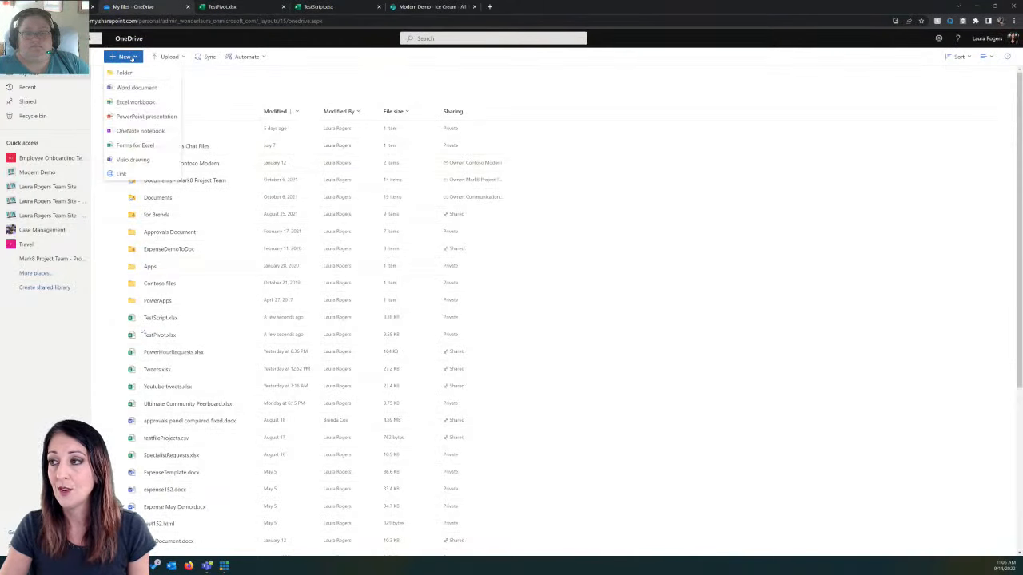
pyautogui.click(140, 102)
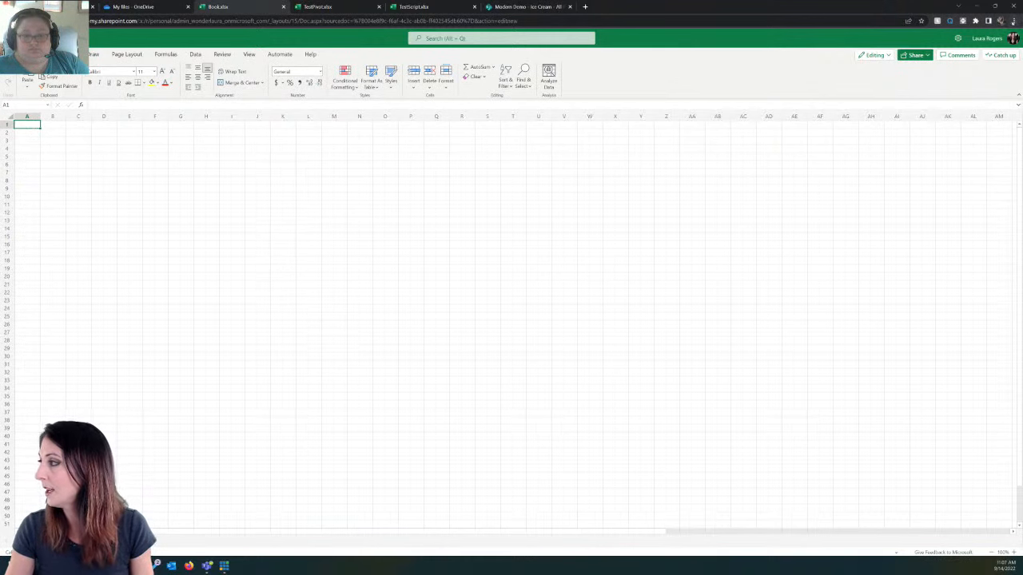
pyautogui.click(1013, 21)
pyautogui.click(991, 96)
pyautogui.click(991, 96)
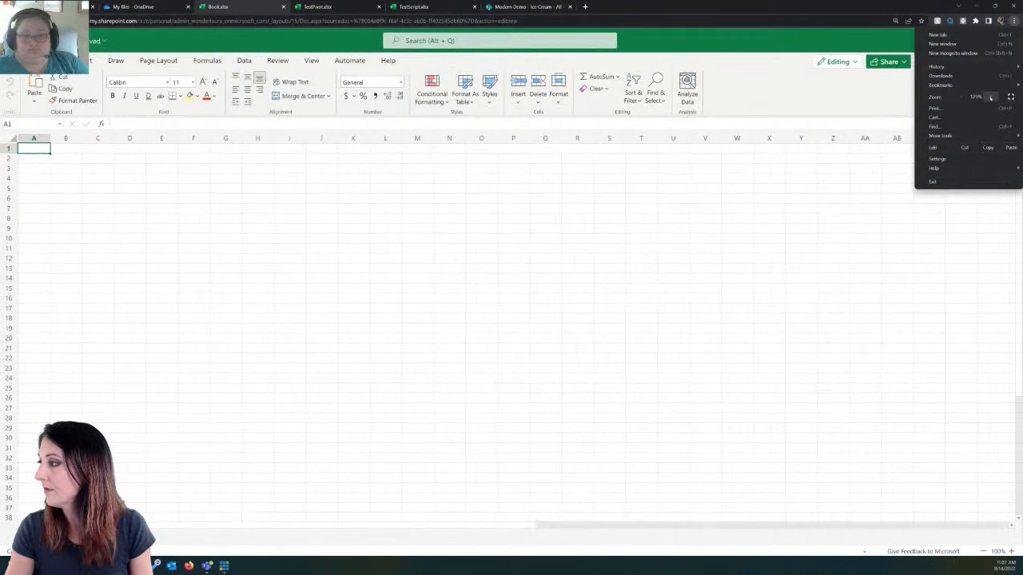
pyautogui.click(991, 97)
# Step: Enter the column headers Flavor in A1 and Value in B1
pyautogui.click(44, 172)
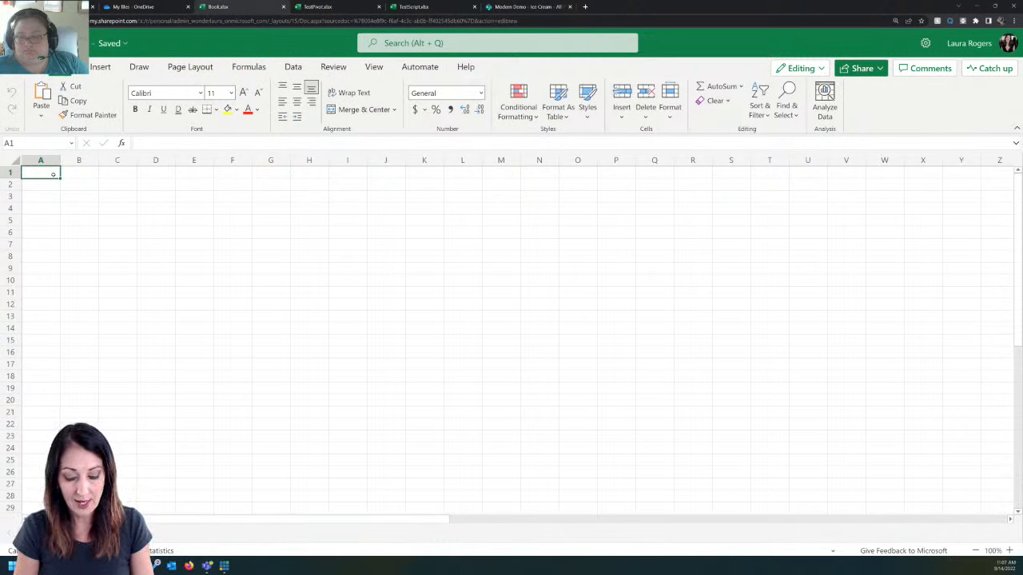
pyautogui.write('Flavor')
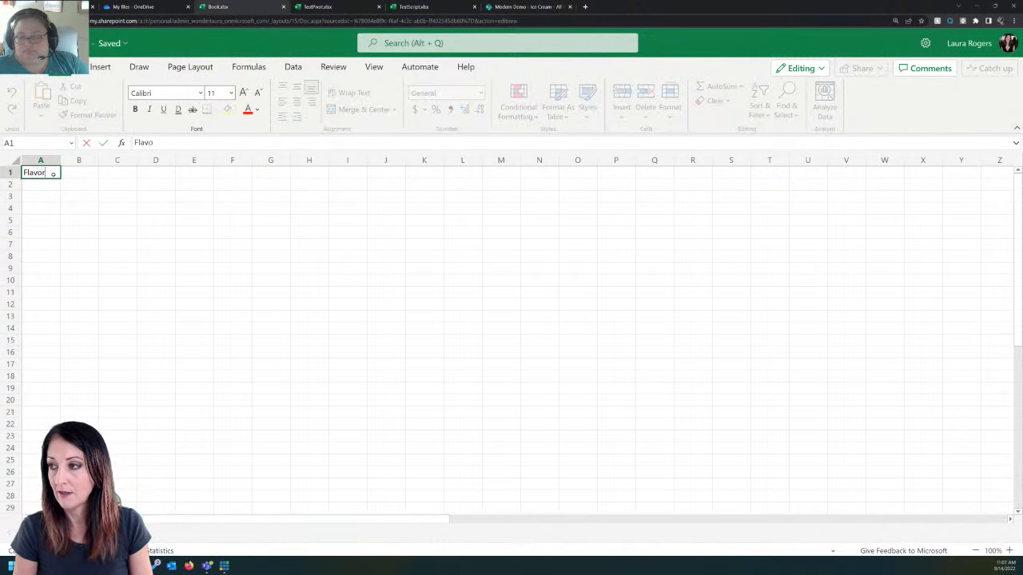
pyautogui.press('Tab')
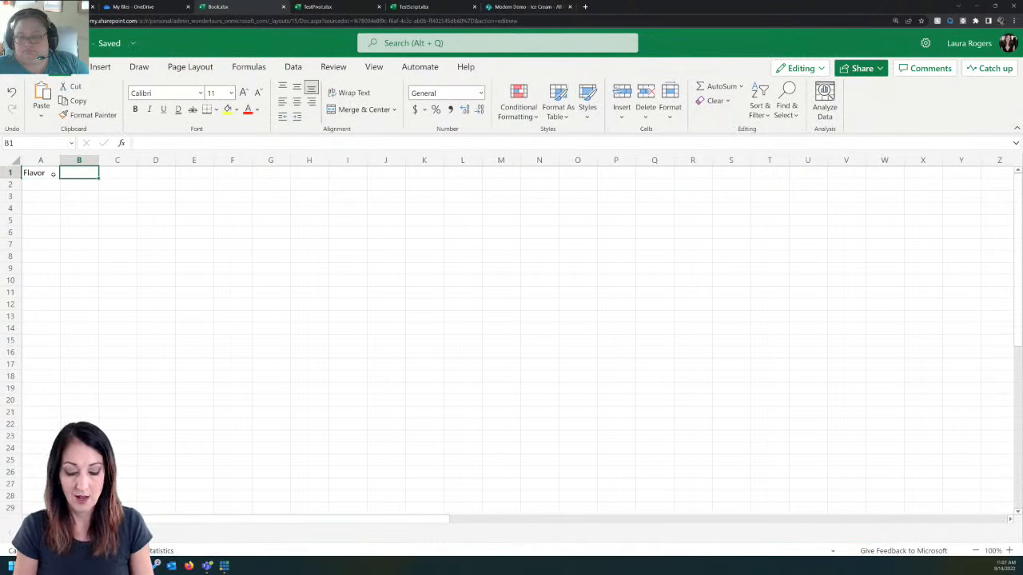
pyautogui.write('Value')
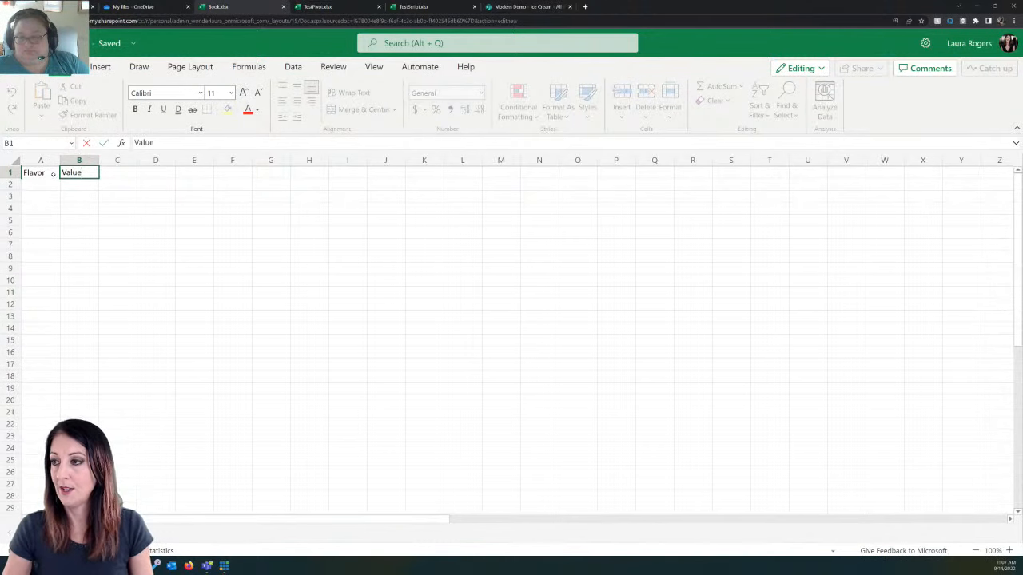
# Step: List the flavors Chocolate in A2 and Strawberry in A3 under the Flavor header
pyautogui.click(51, 183)
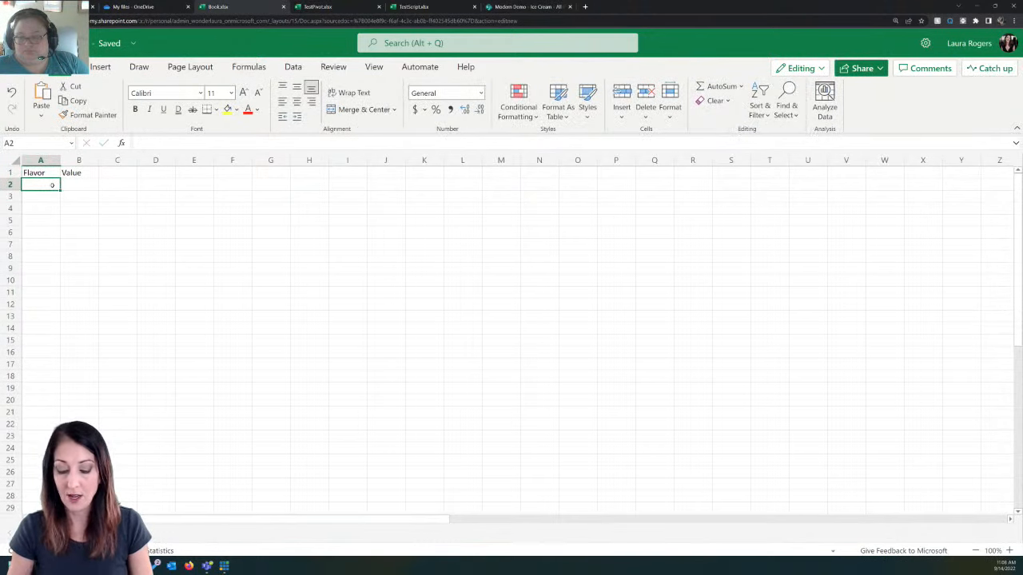
pyautogui.write('Chocolate')
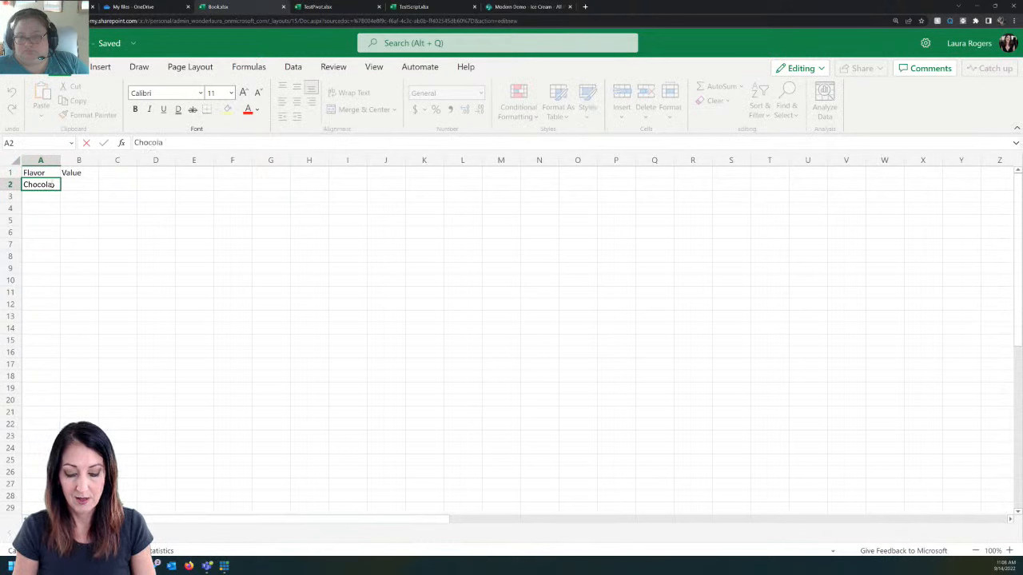
pyautogui.press('Return')
pyautogui.write('Strawb')
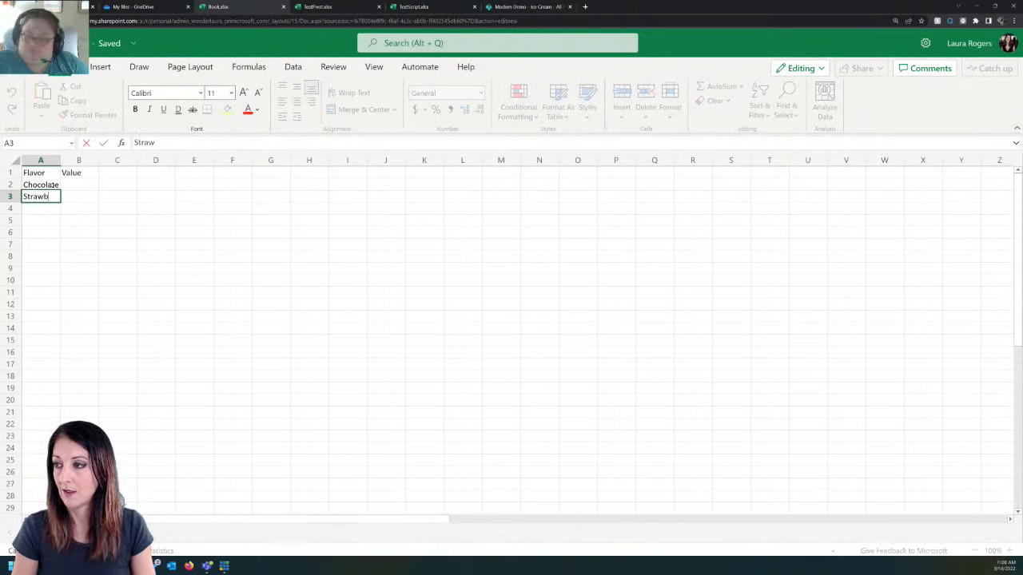
pyautogui.write('erry')
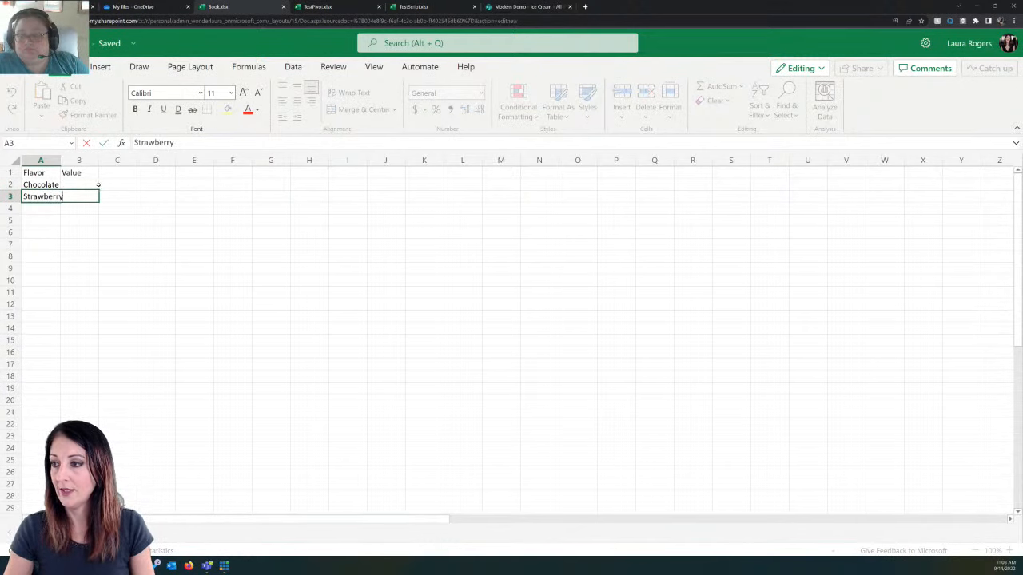
# Step: Enter the value 2 for Chocolate in B2 and 8 for Strawberry in B3
pyautogui.click(86, 185)
pyautogui.write('2')
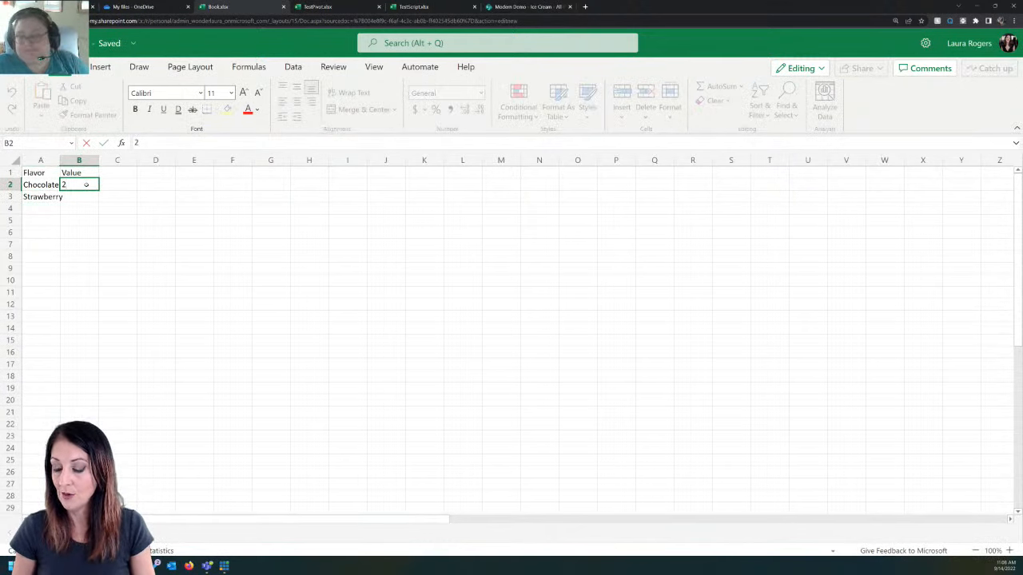
pyautogui.press('Tab')
pyautogui.write('8')
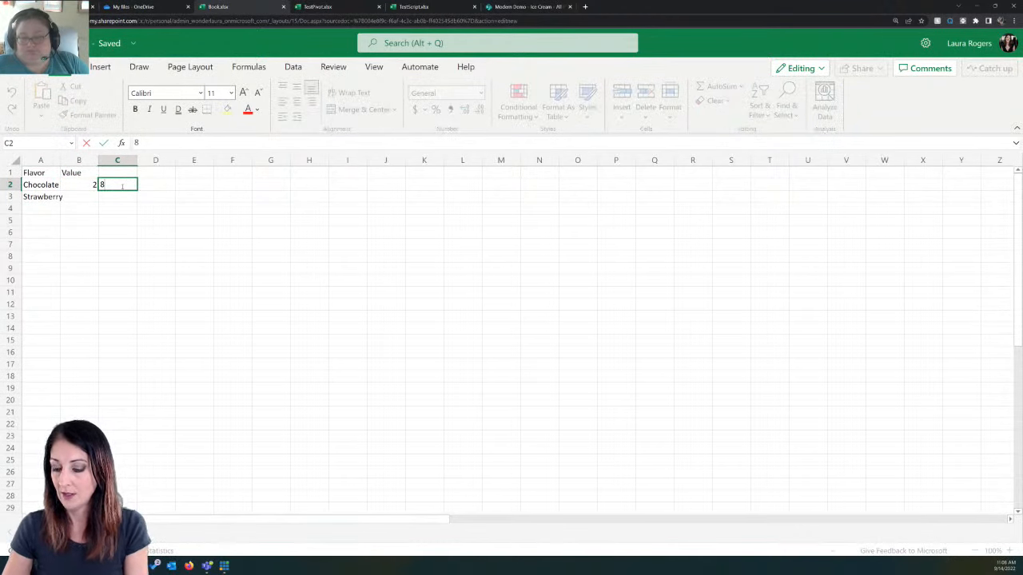
pyautogui.press('Escape')
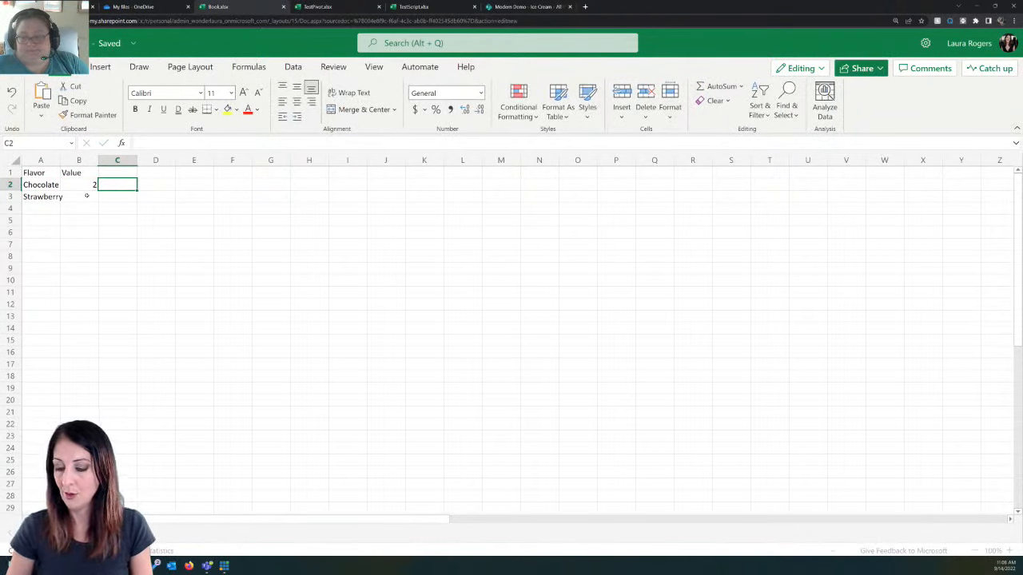
pyautogui.click(86, 195)
pyautogui.write('8')
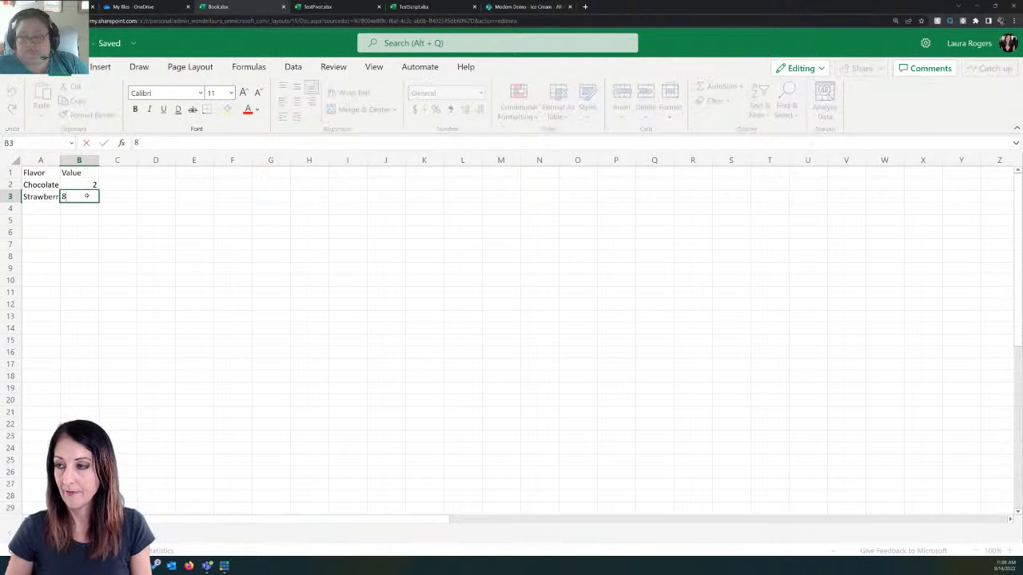
pyautogui.press('Return')
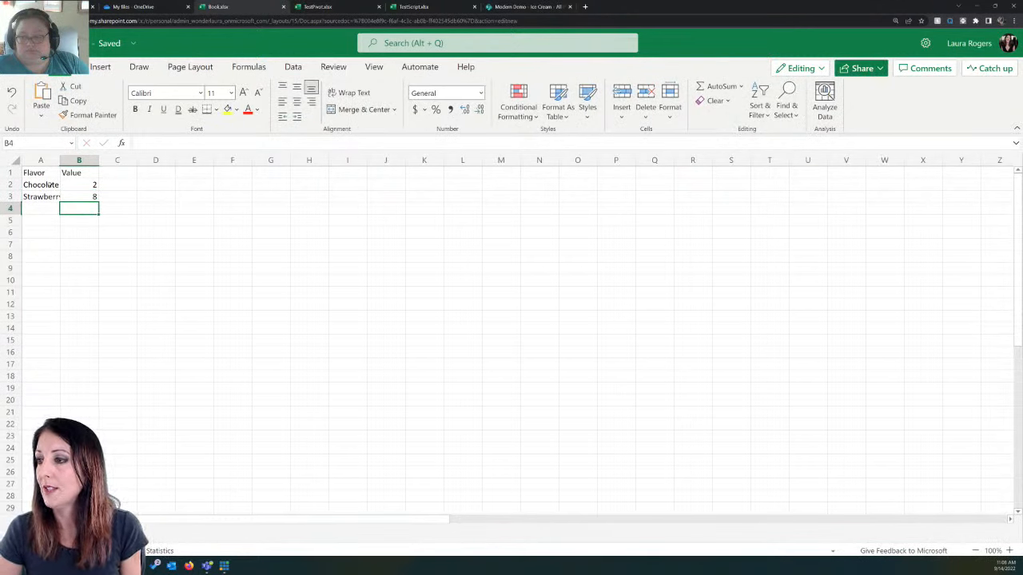
# Step: Convert the flavor data in A1:B3 into a table with headers
pyautogui.click(50, 184)
pyautogui.click(100, 67)
pyautogui.click(50, 98)
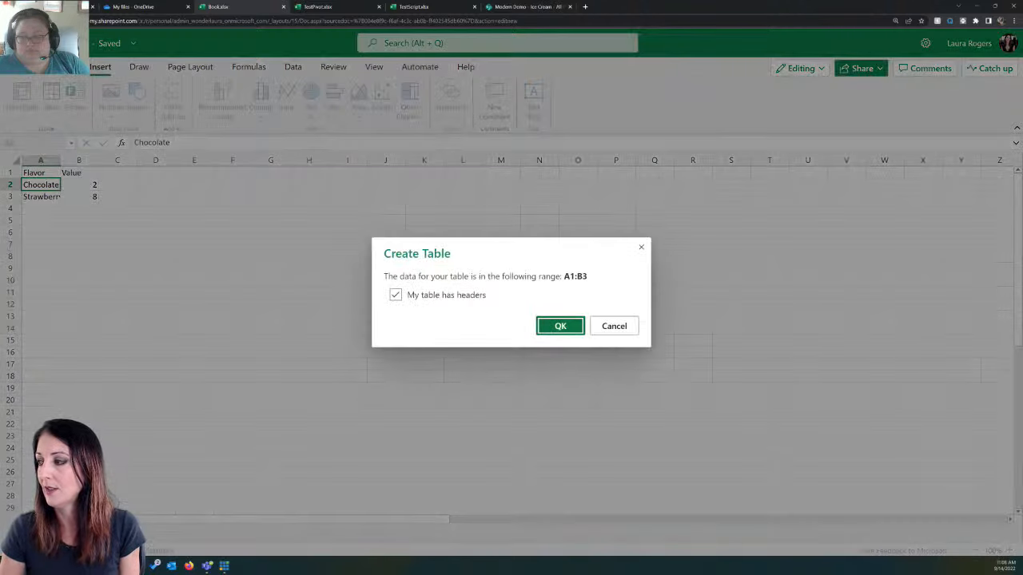
pyautogui.click(559, 326)
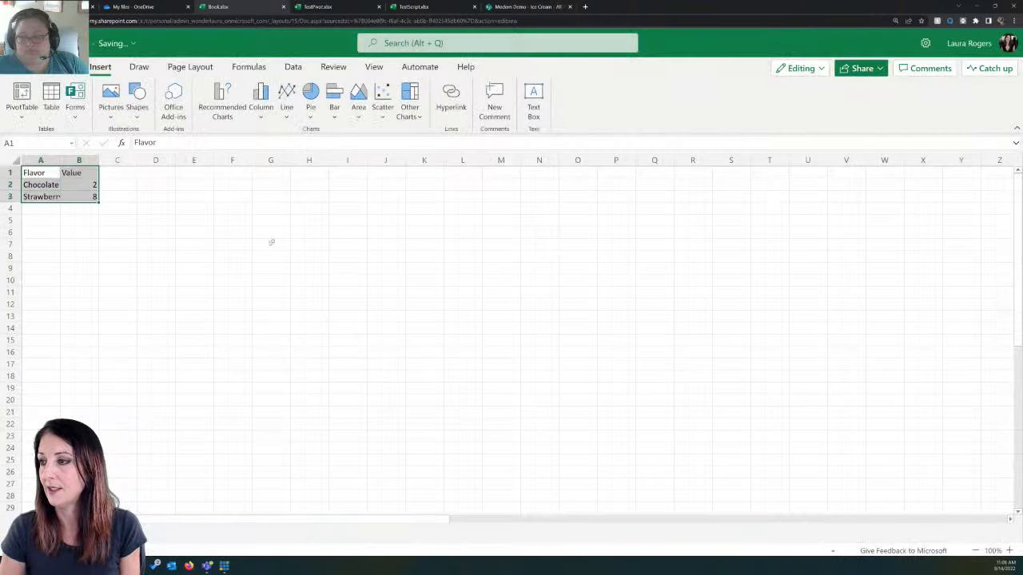
pyautogui.click(88, 187)
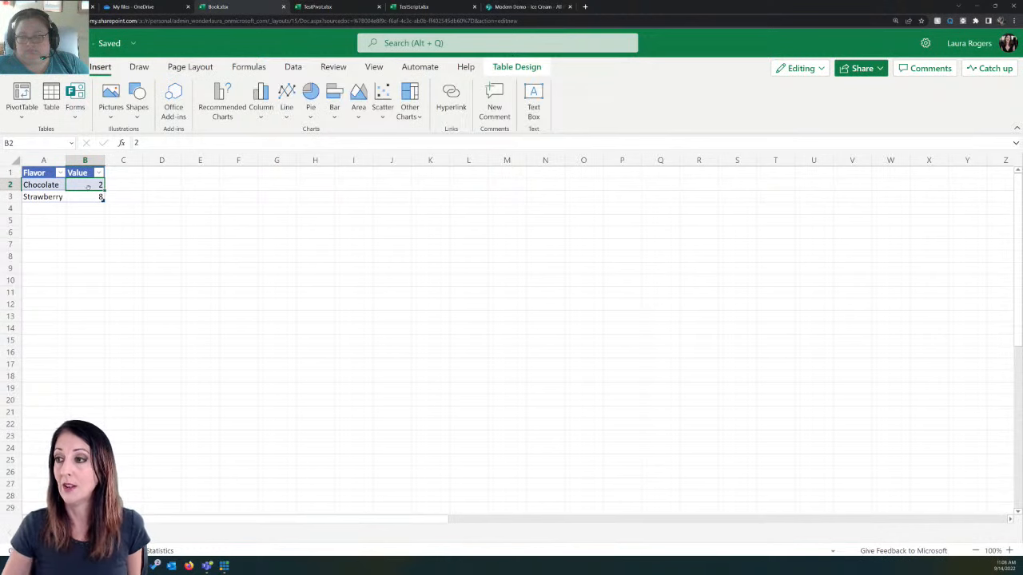
pyautogui.click(88, 199)
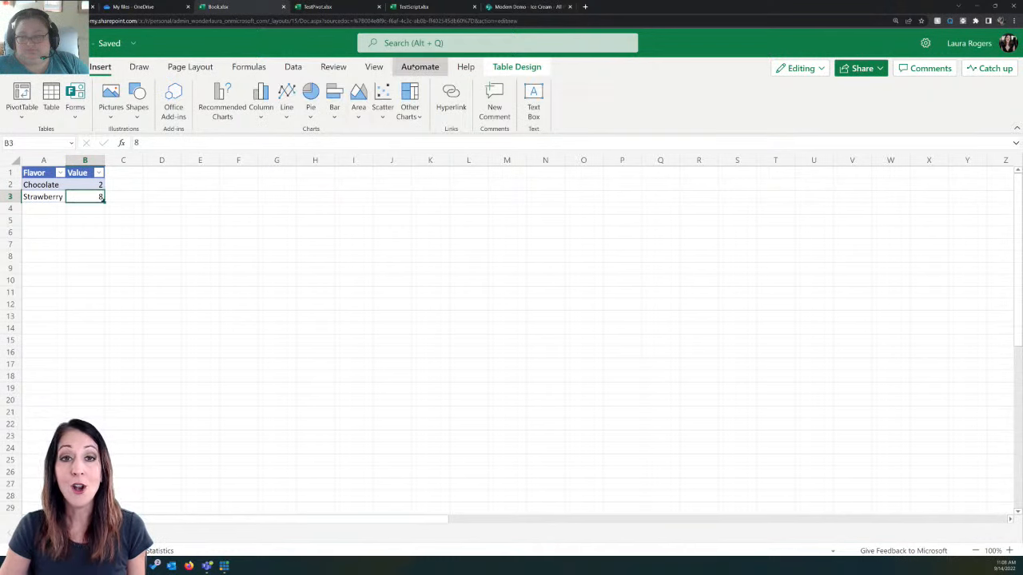
# Step: Browse the sample Office Scripts in the Code Editor and return to the recently used scripts
pyautogui.click(420, 66)
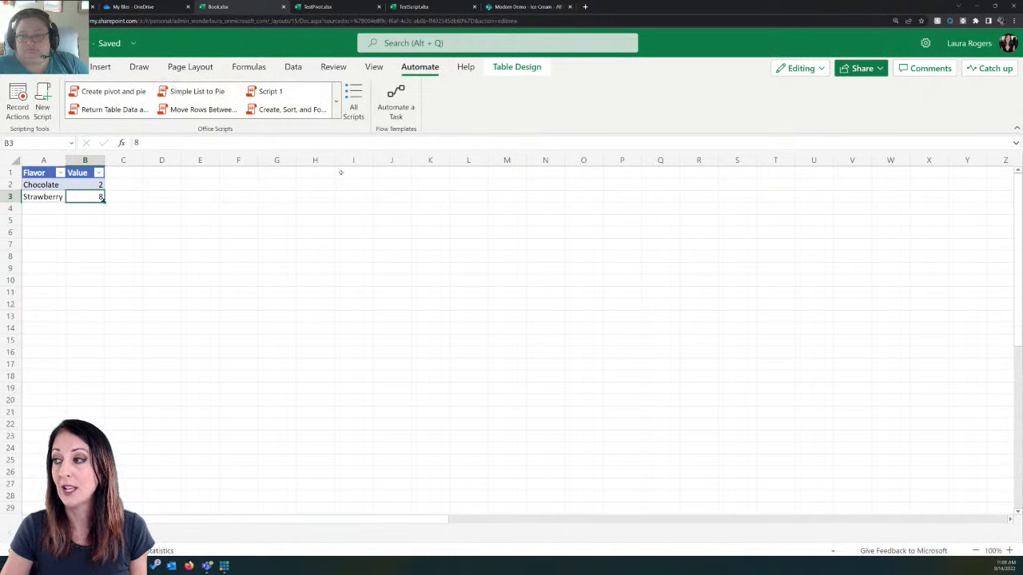
pyautogui.click(354, 104)
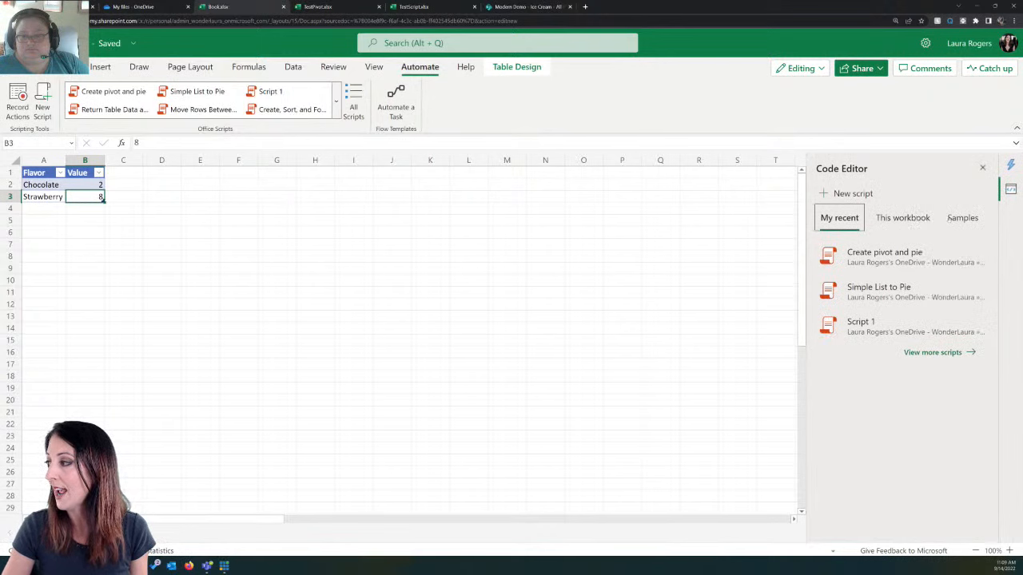
pyautogui.click(956, 219)
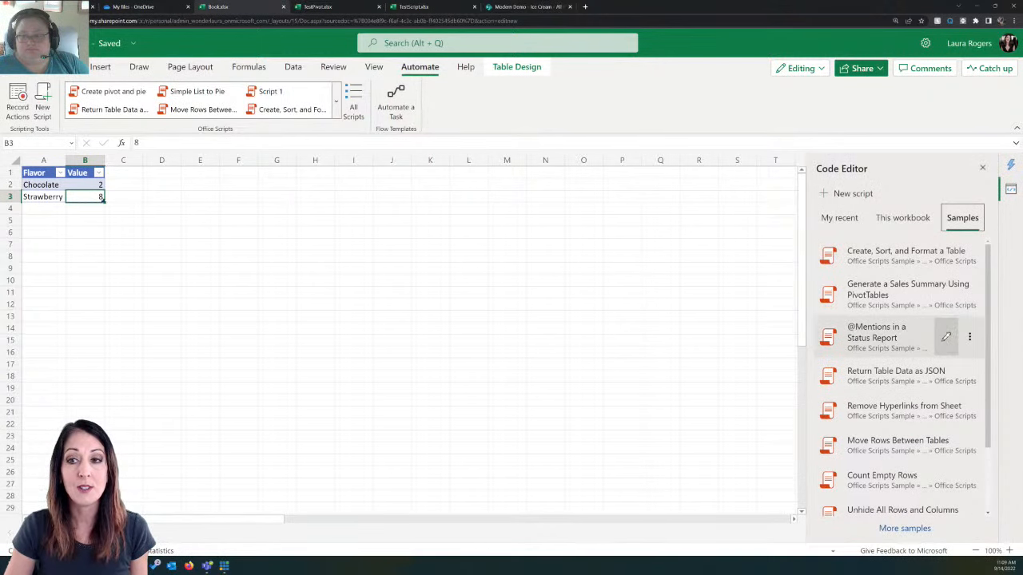
pyautogui.scroll(-1, 963, 324)
pyautogui.scroll(-1, 963, 320)
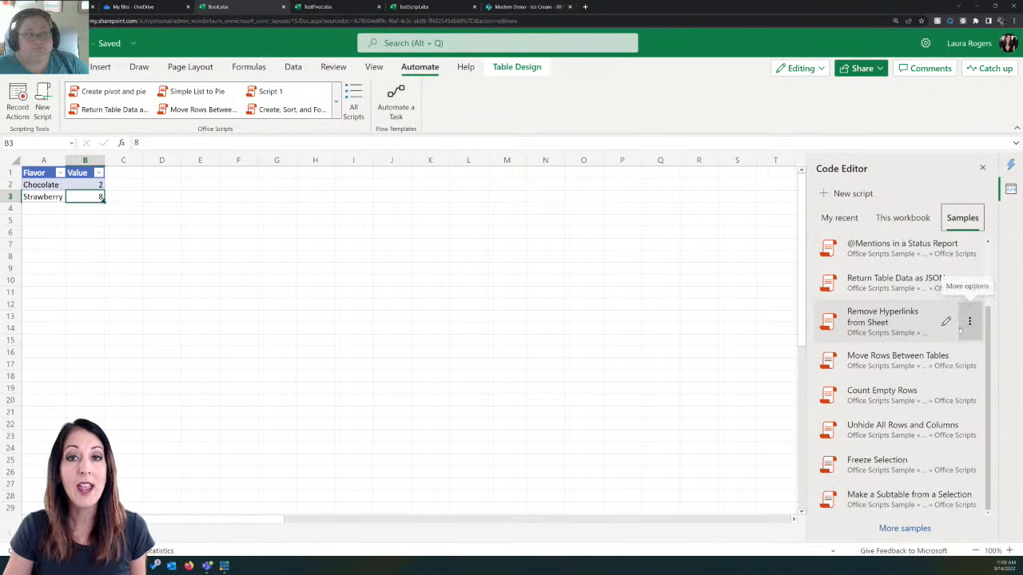
pyautogui.scroll(2, 961, 328)
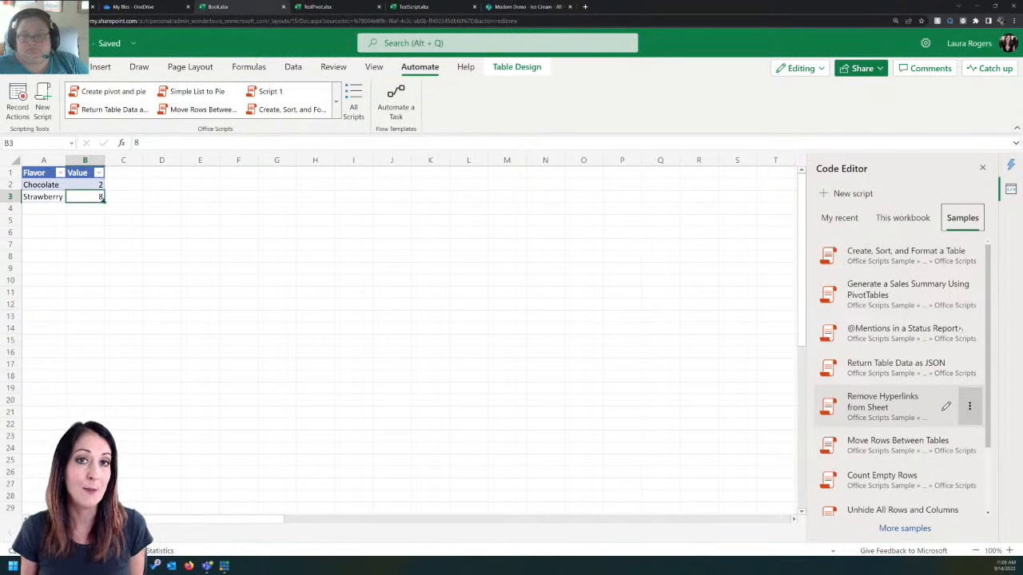
pyautogui.click(840, 218)
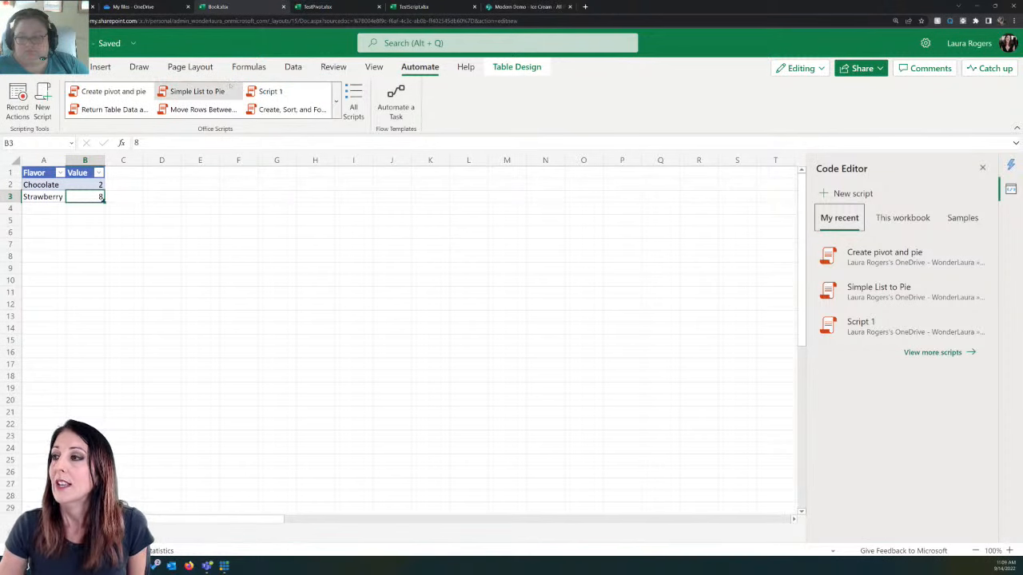
# Step: Record an Office Script that inserts a 2-D clustered bar chart from the flavor table
pyautogui.click(17, 112)
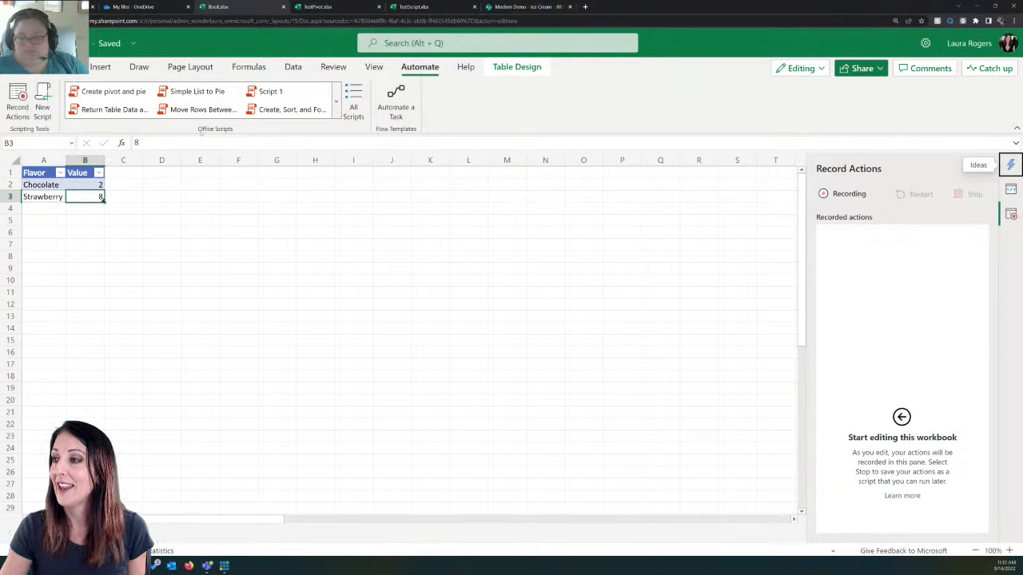
pyautogui.click(100, 67)
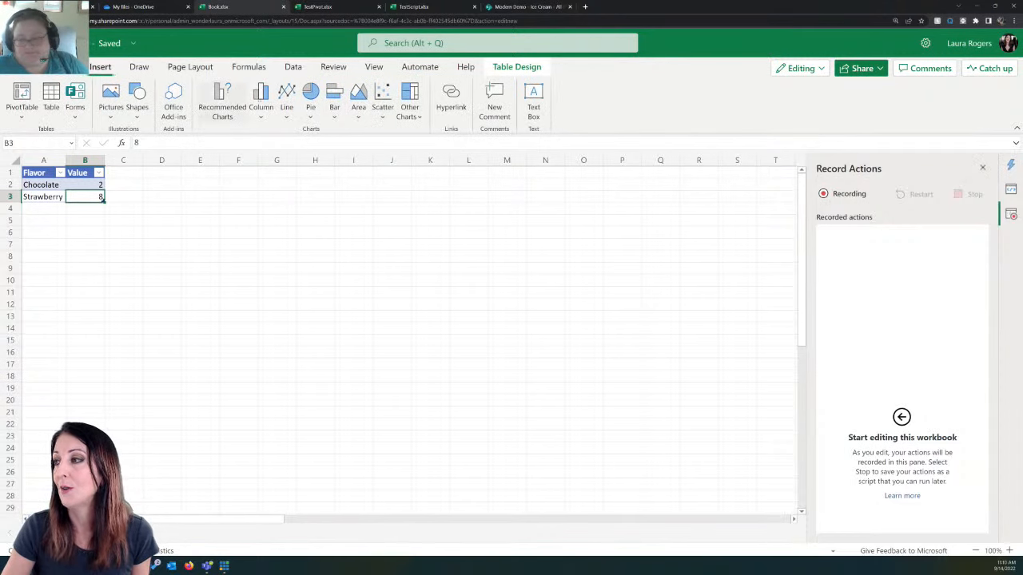
pyautogui.click(334, 117)
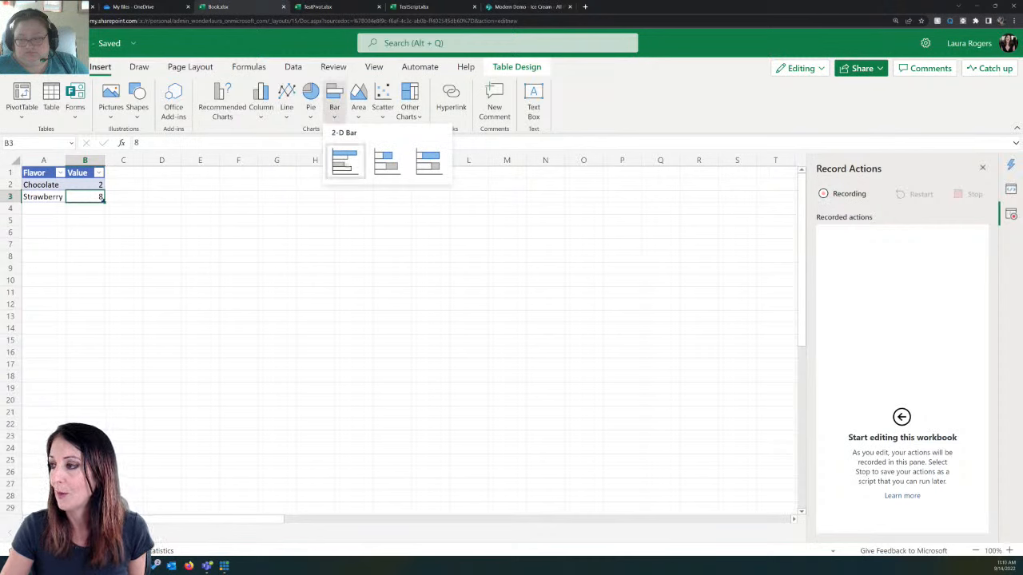
pyautogui.click(345, 161)
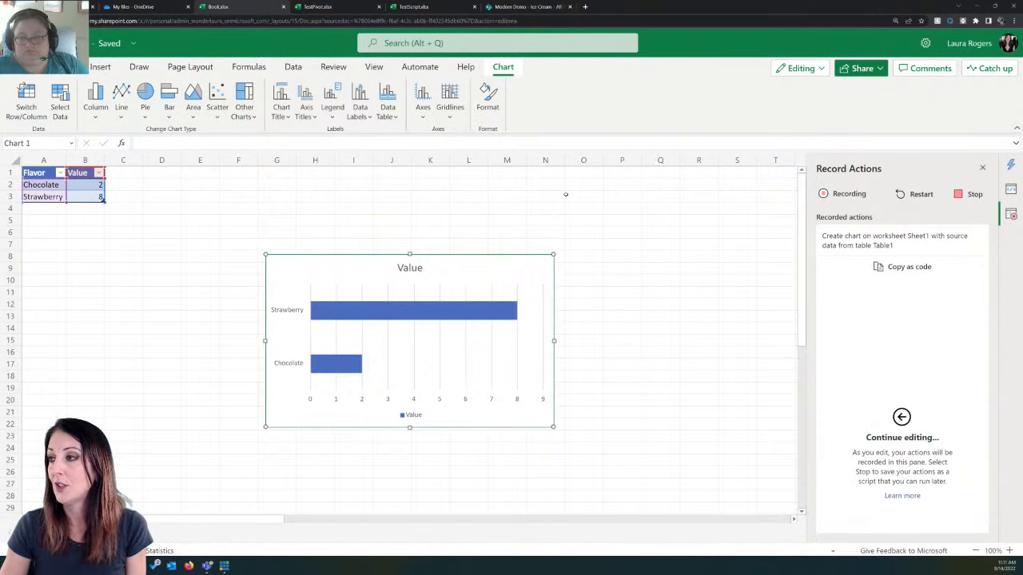
pyautogui.click(964, 196)
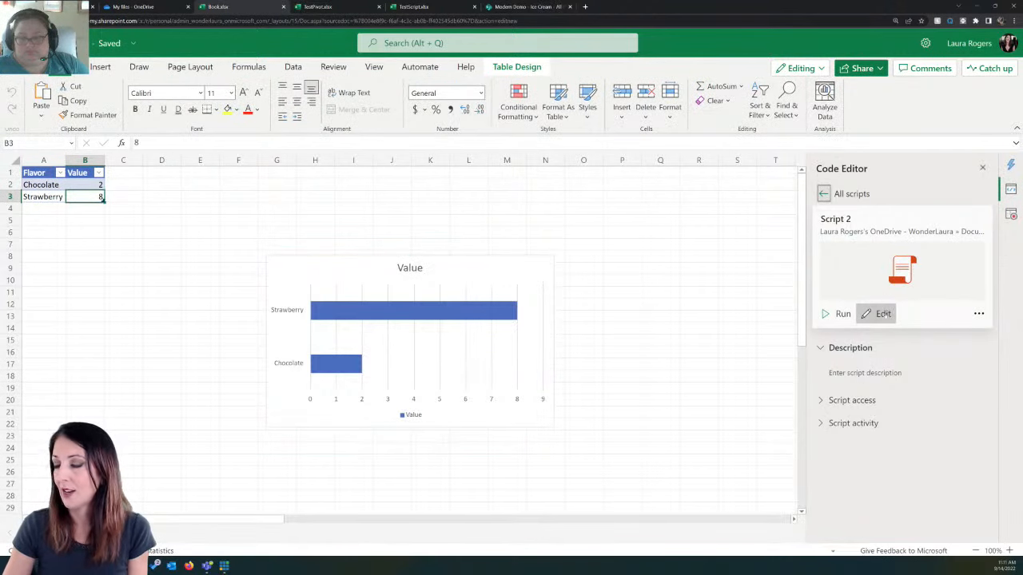
# Step: Open the recorded script for editing and rename the declared variable table1 to LauraTable
pyautogui.click(883, 313)
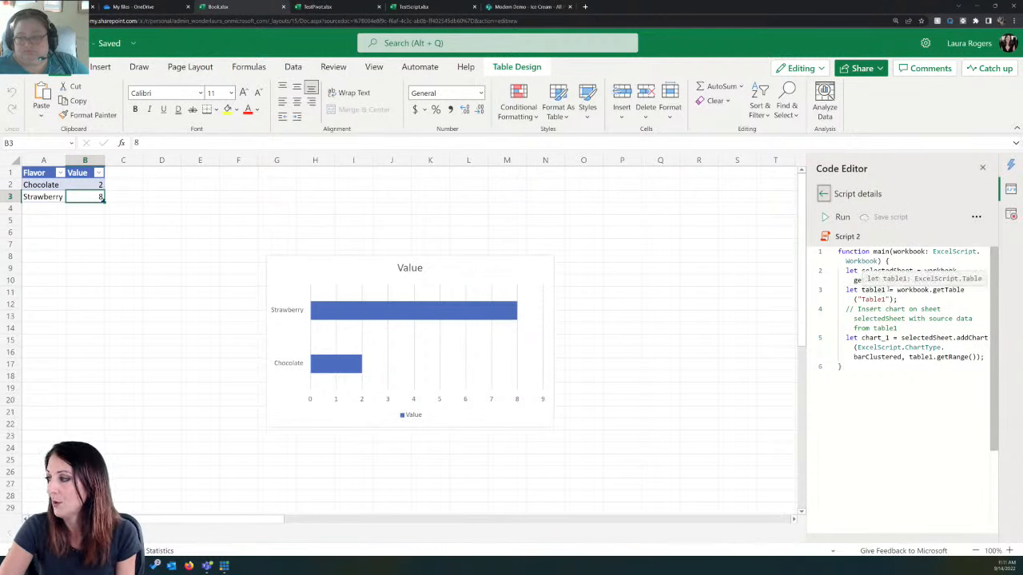
pyautogui.click(861, 290)
pyautogui.doubleClick(864, 290)
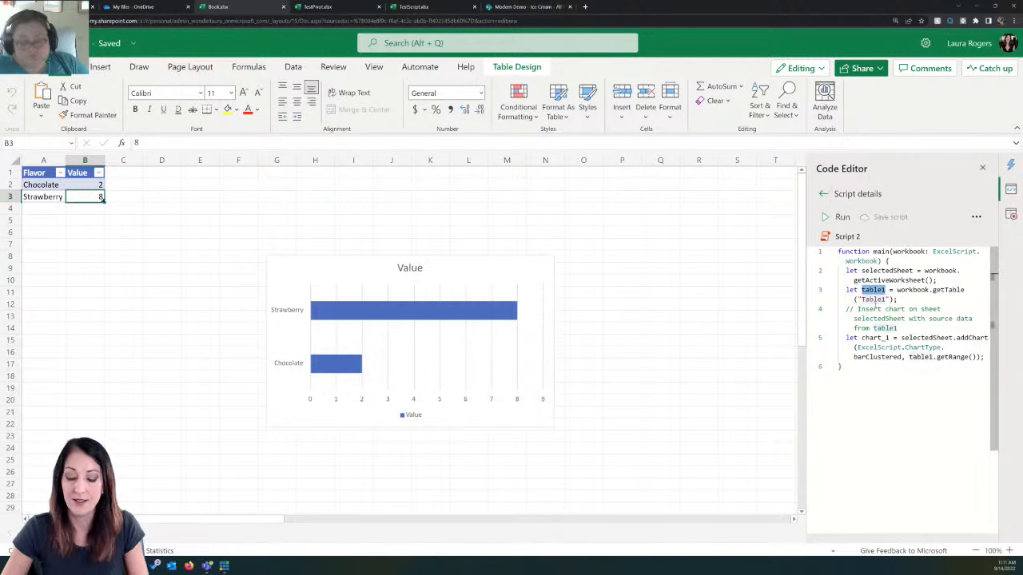
pyautogui.write('Laura')
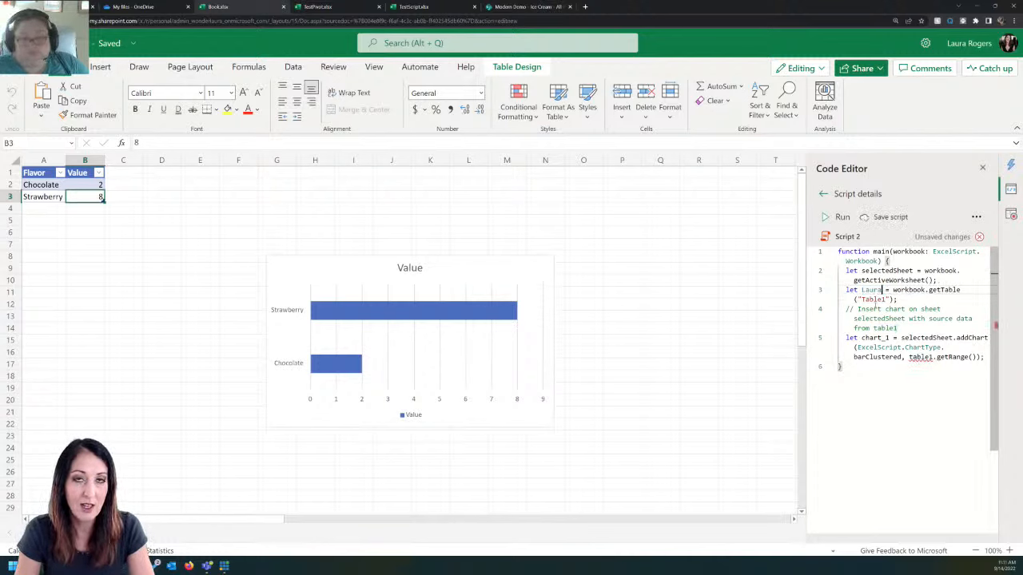
pyautogui.write('Table')
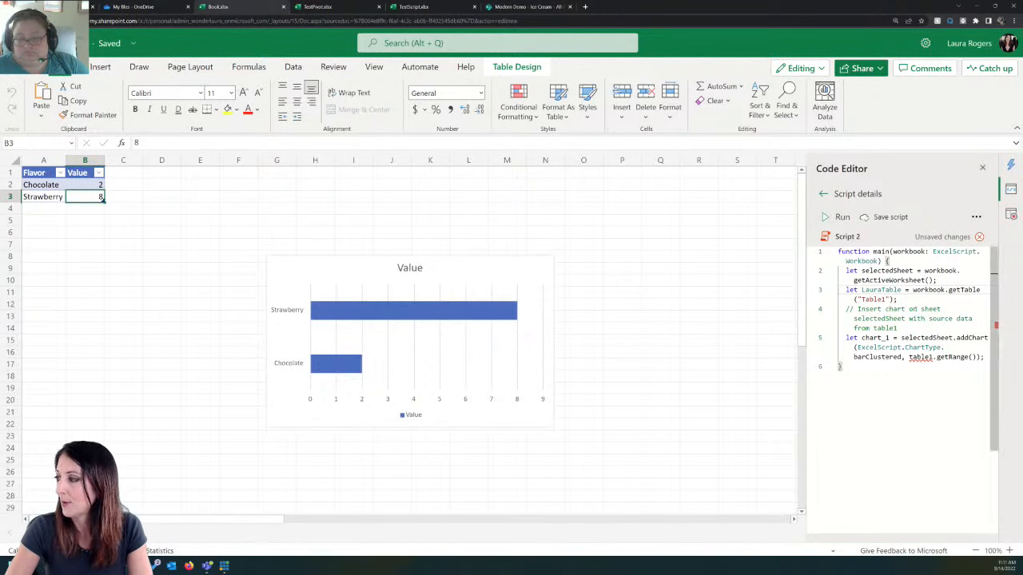
# Step: Rename the script's chart_1 variable to LauraBarChart
pyautogui.click(865, 338)
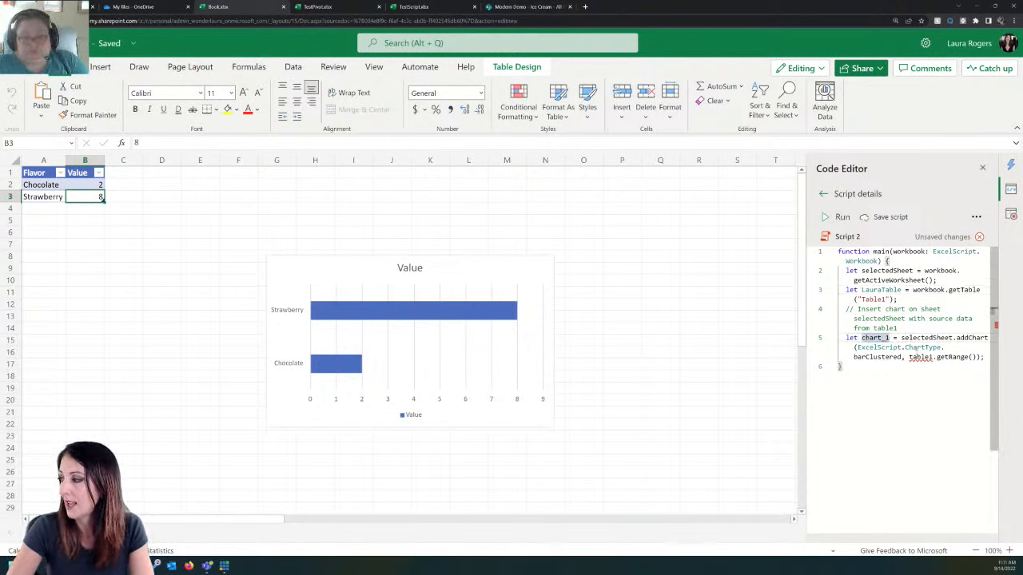
pyautogui.moveTo(862, 338); pyautogui.dragTo(891, 338)
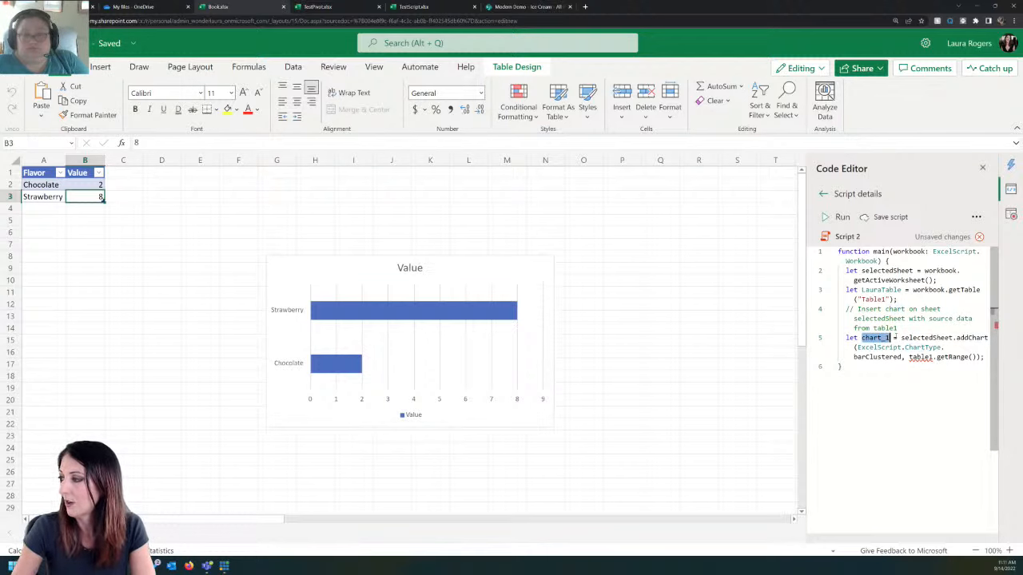
pyautogui.write('LauraBar')
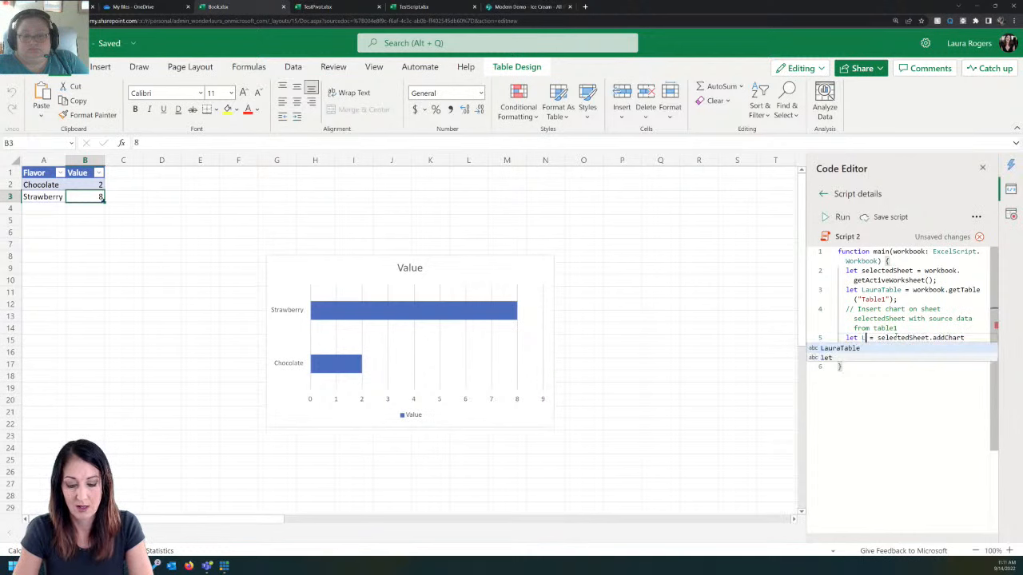
pyautogui.write('Chart')
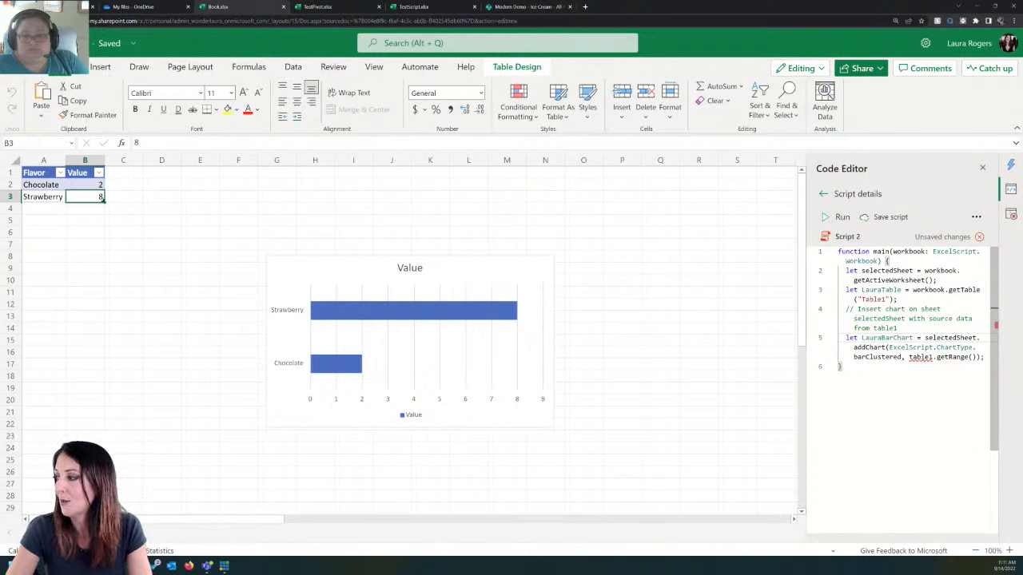
# Step: Replace the table1 reference in the addChart call with LauraTable
pyautogui.doubleClick(920, 357)
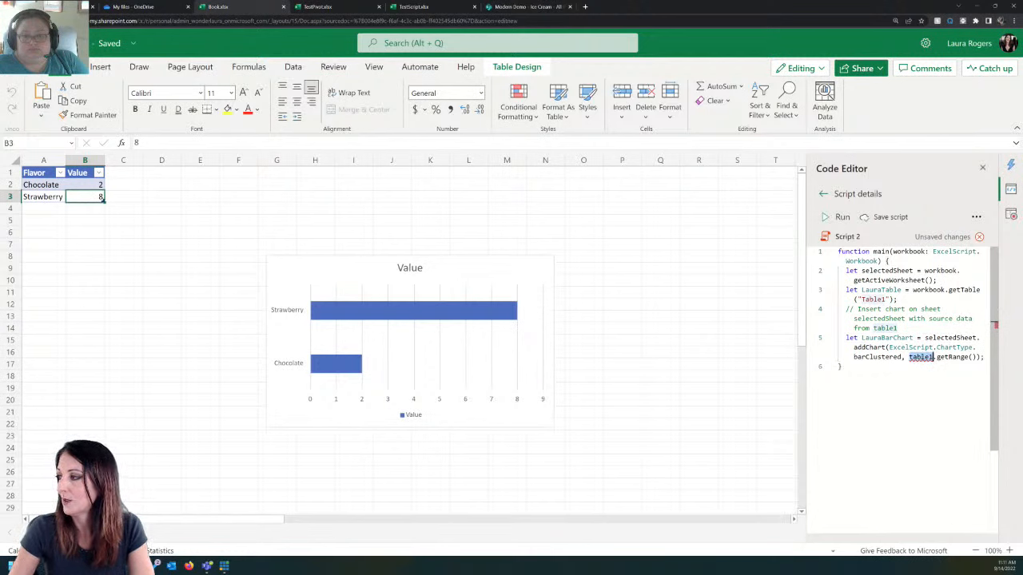
pyautogui.write('laura')
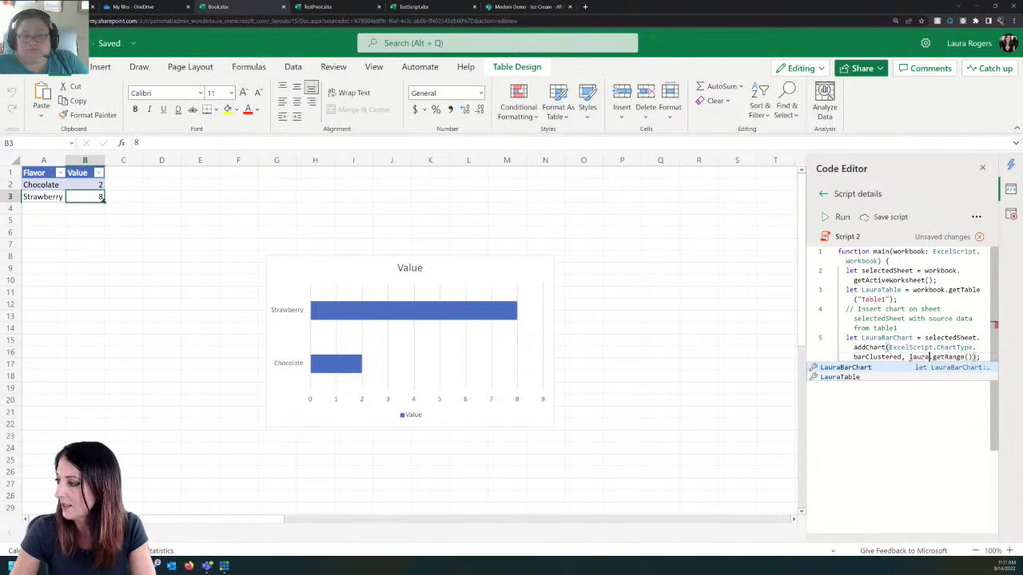
pyautogui.click(895, 377)
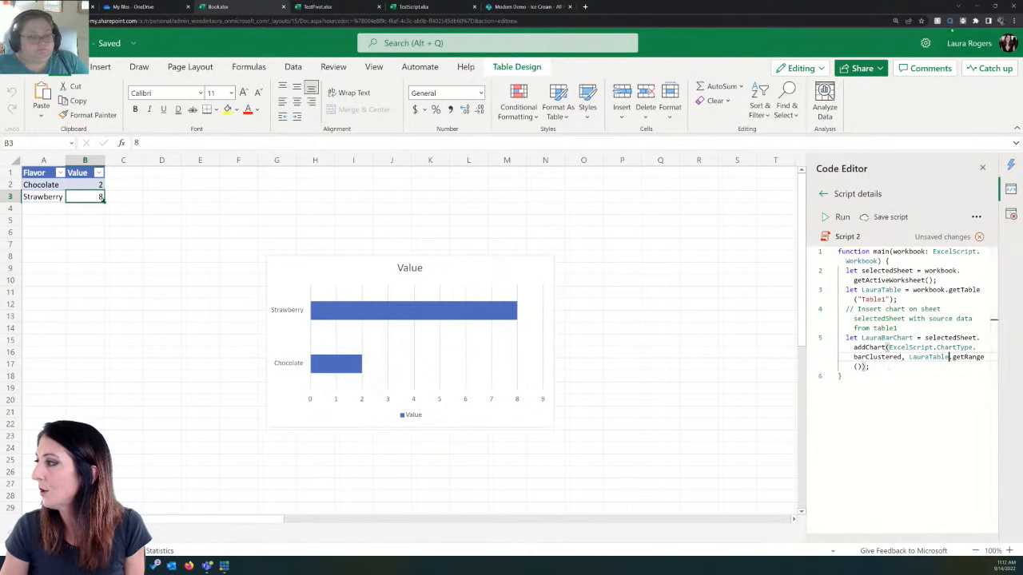
# Step: Enlarge the browser page zoom to 175% and save the edited script
pyautogui.click(1013, 20)
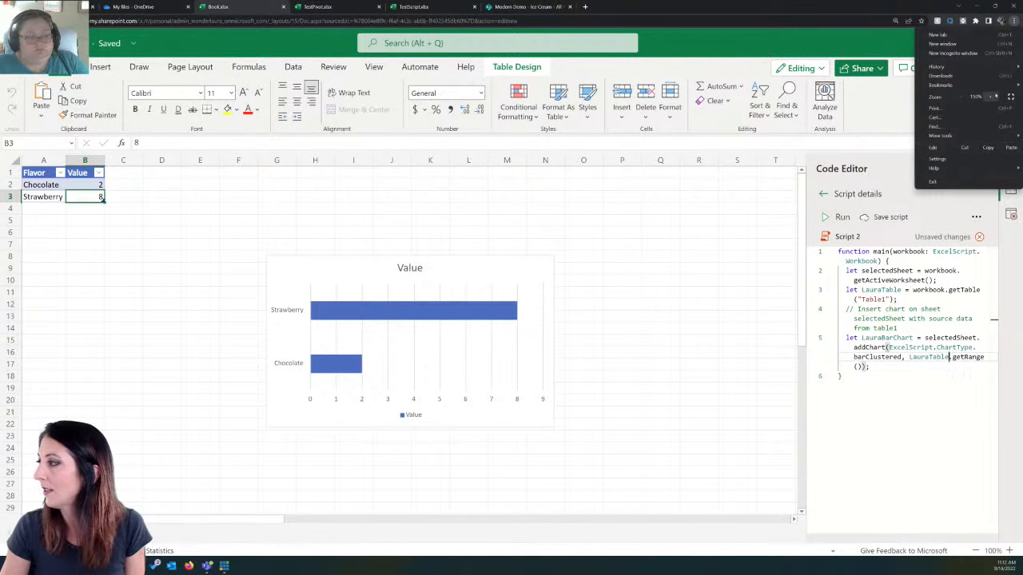
pyautogui.click(991, 97)
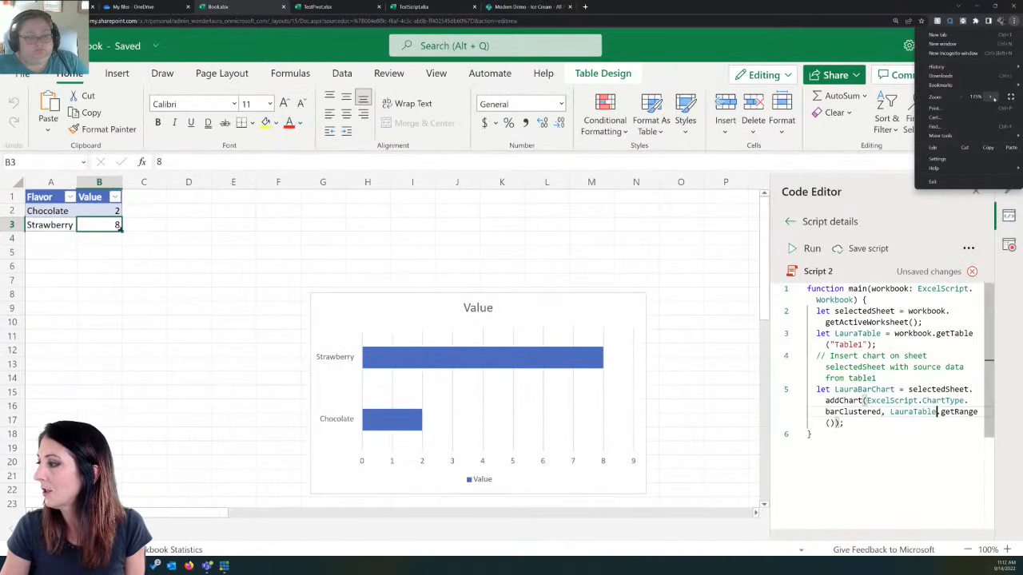
pyautogui.click(937, 412)
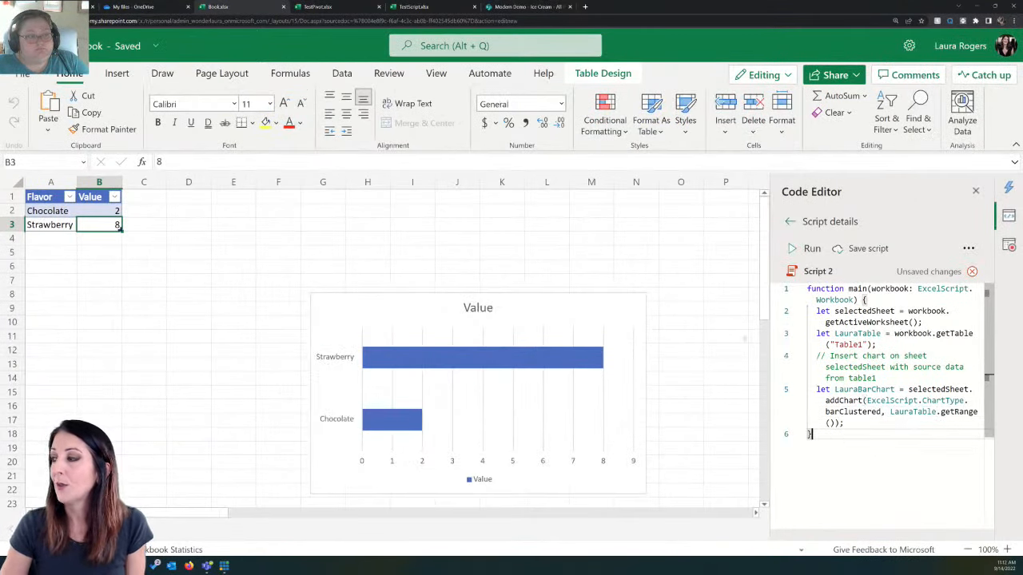
pyautogui.click(499, 336)
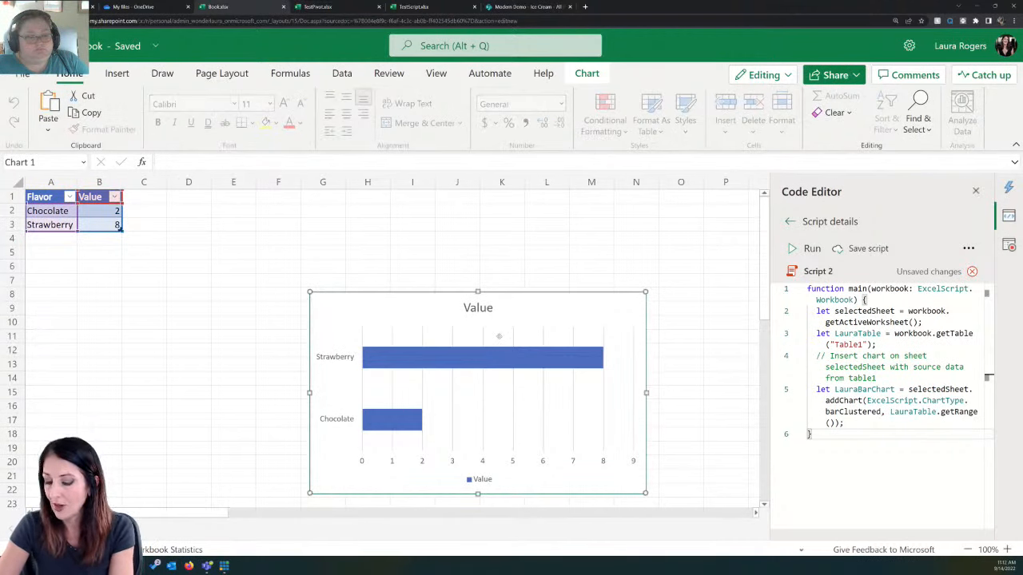
pyautogui.click(873, 250)
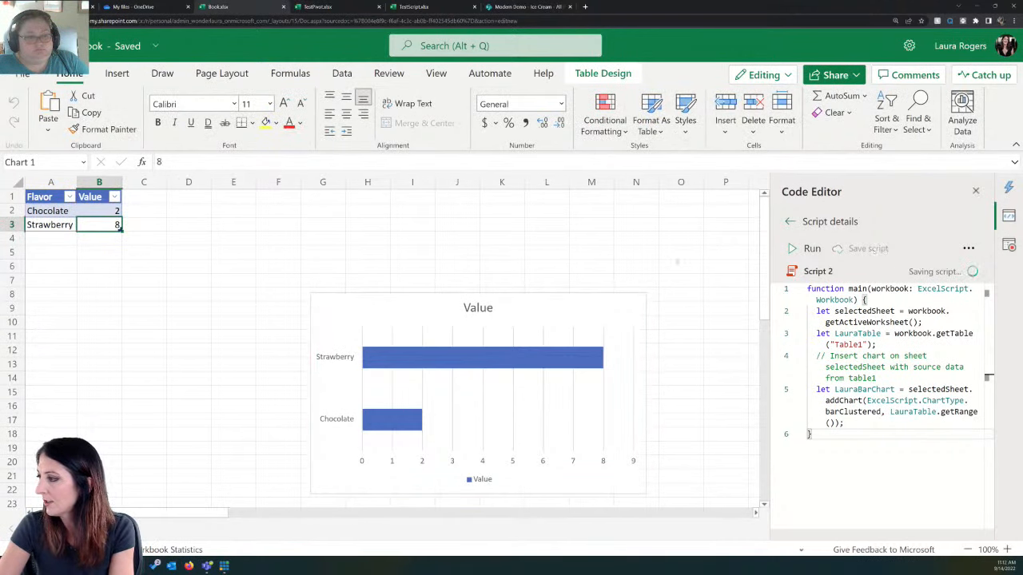
# Step: Delete the existing bar chart from the sheet and run the saved script to recreate it
pyautogui.click(521, 301)
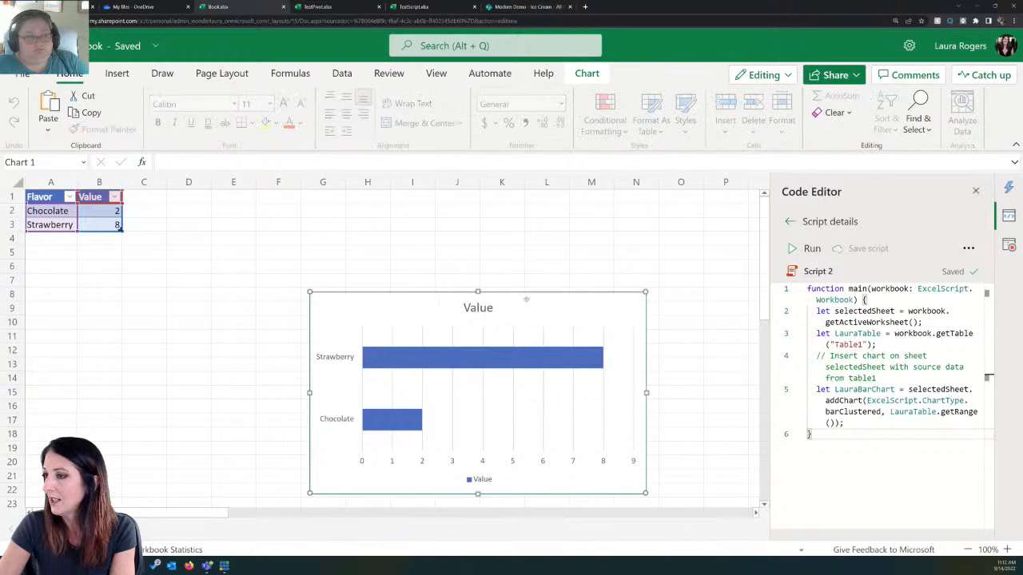
pyautogui.press('Delete')
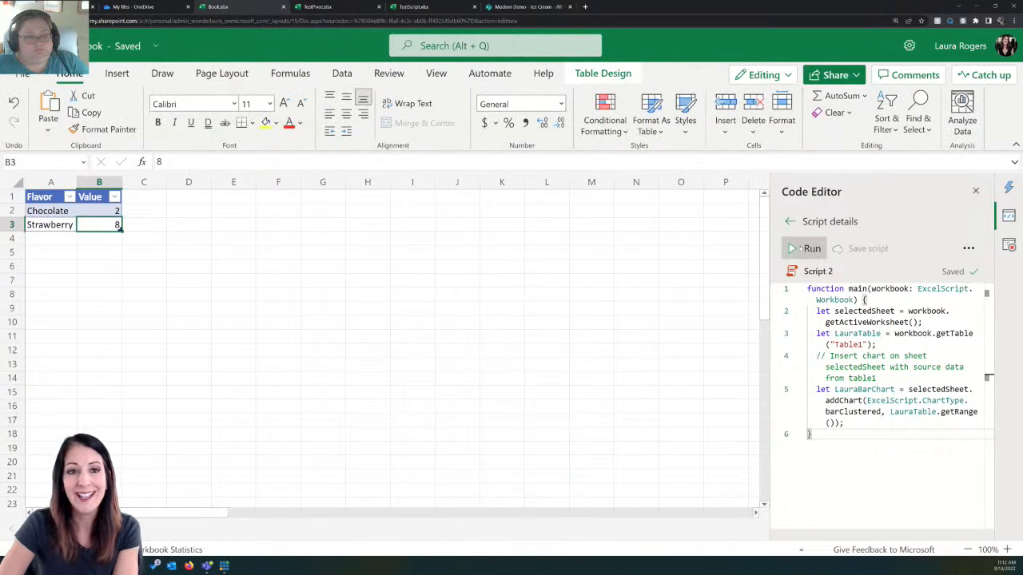
pyautogui.click(799, 248)
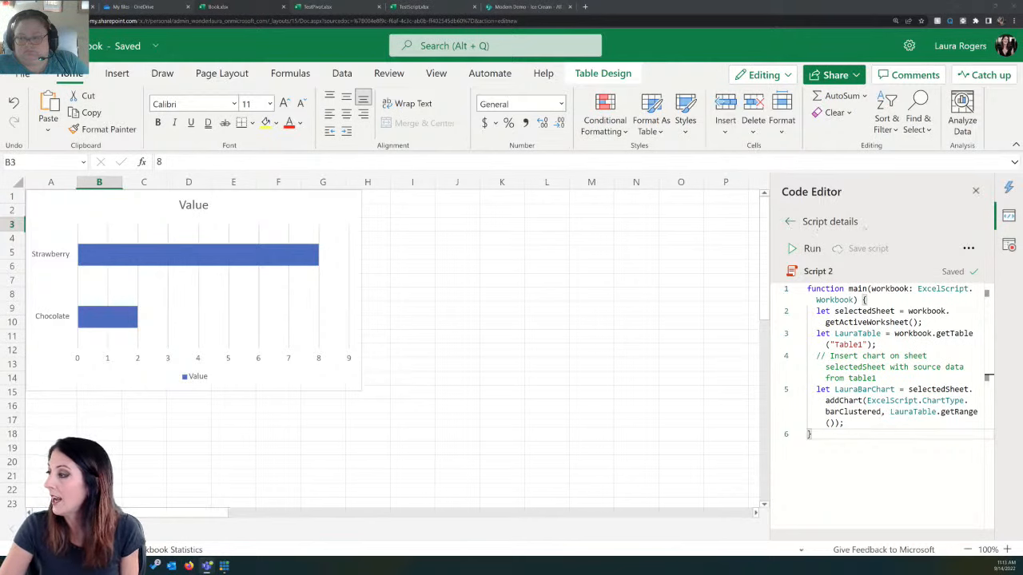
# Step: Rename the script as Power Hour Demo
pyautogui.click(968, 248)
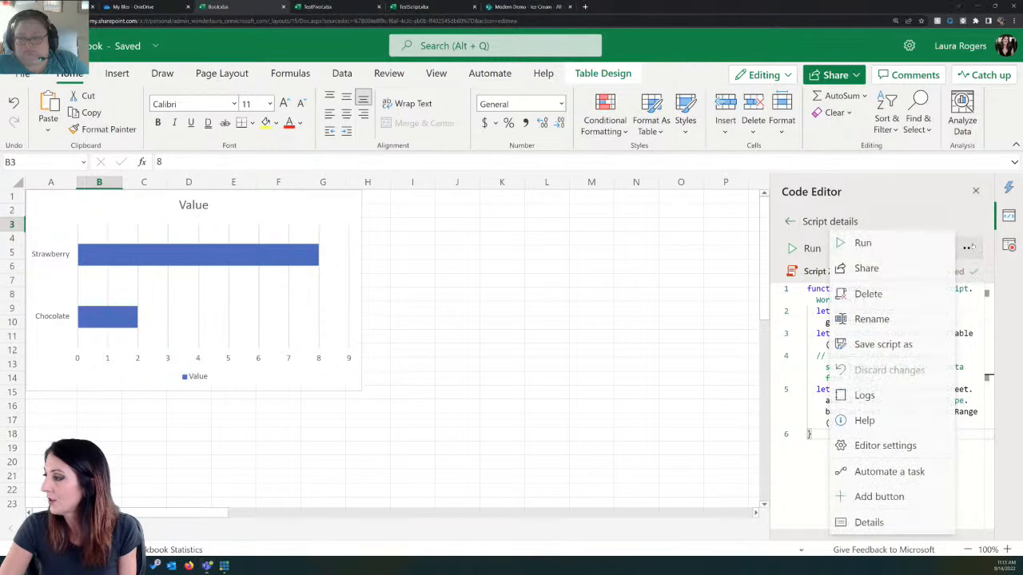
pyautogui.click(872, 319)
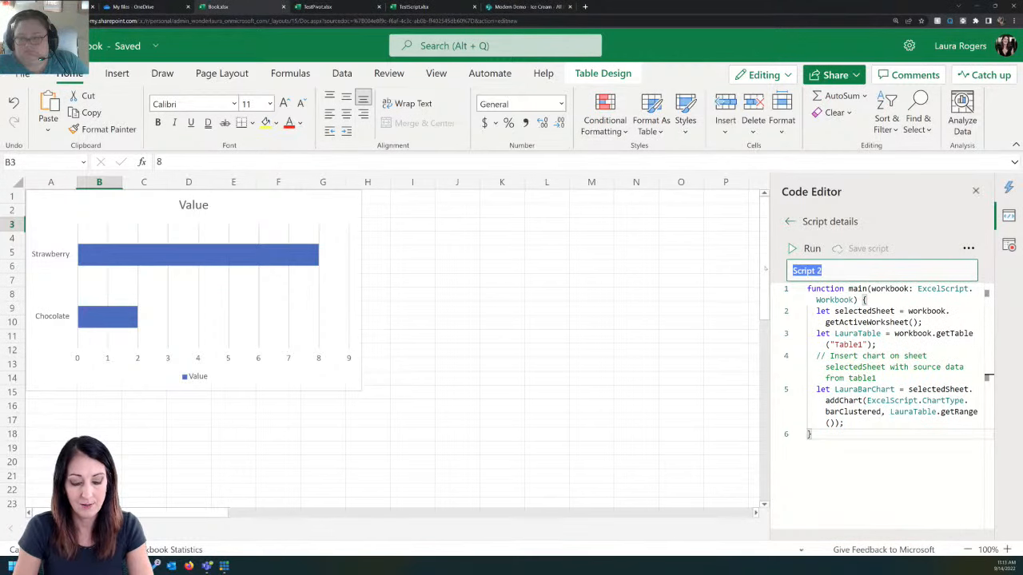
pyautogui.write('Power Hour')
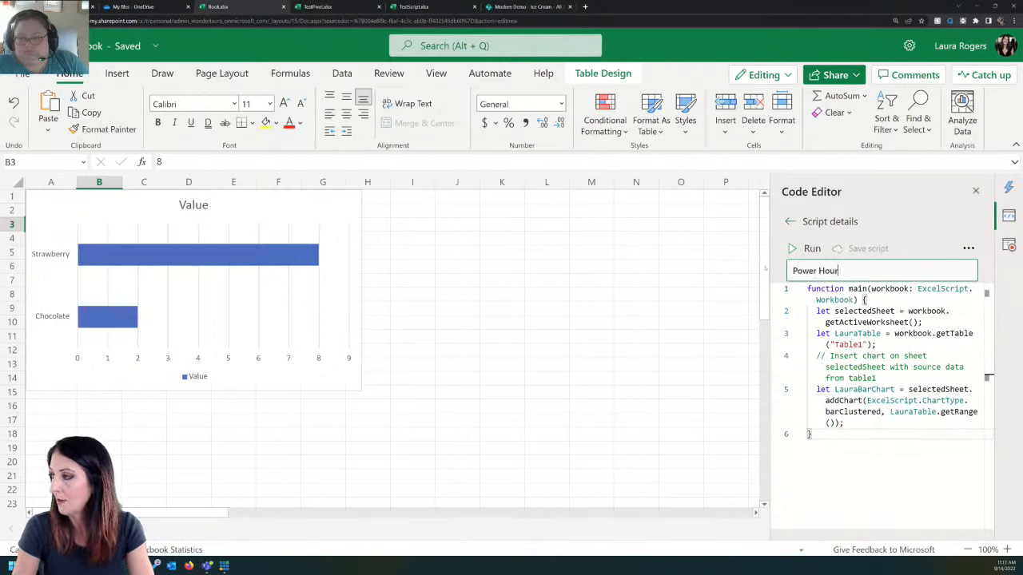
pyautogui.write(' Demo')
pyautogui.press('Return')
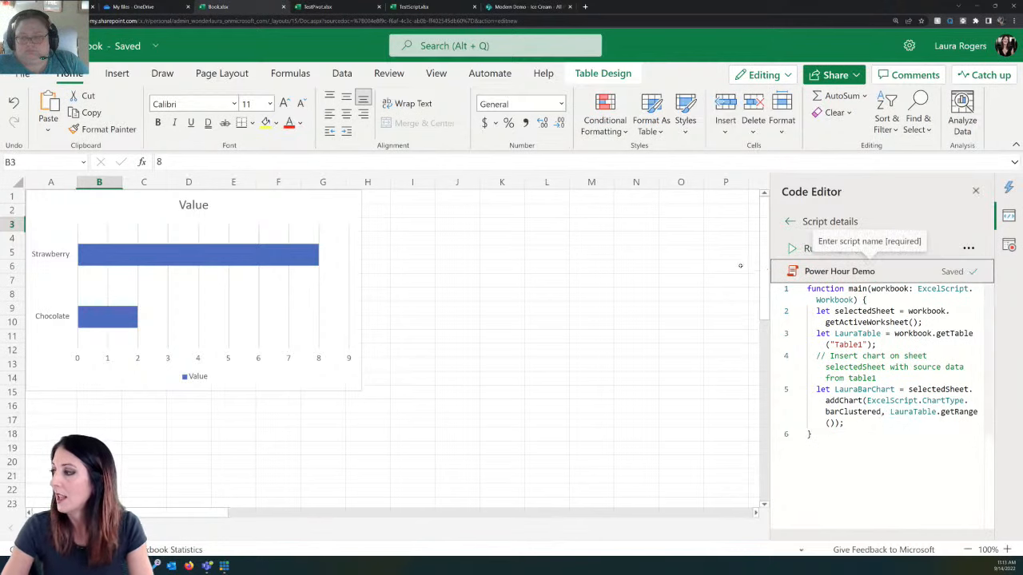
# Step: Open the Simple List to Pie script for editing and bring its getImage, delete and return lines into view
pyautogui.click(789, 221)
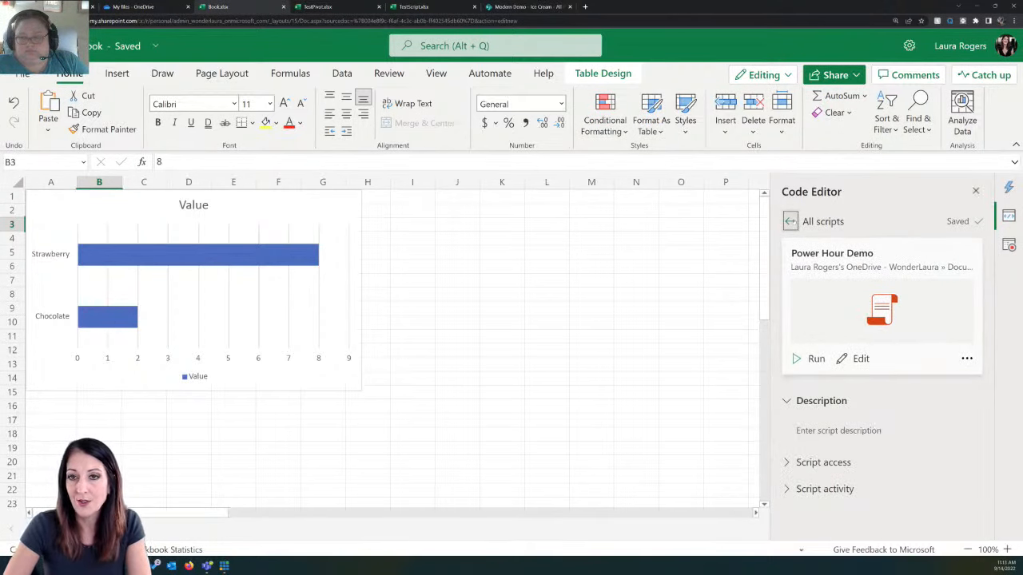
pyautogui.click(789, 222)
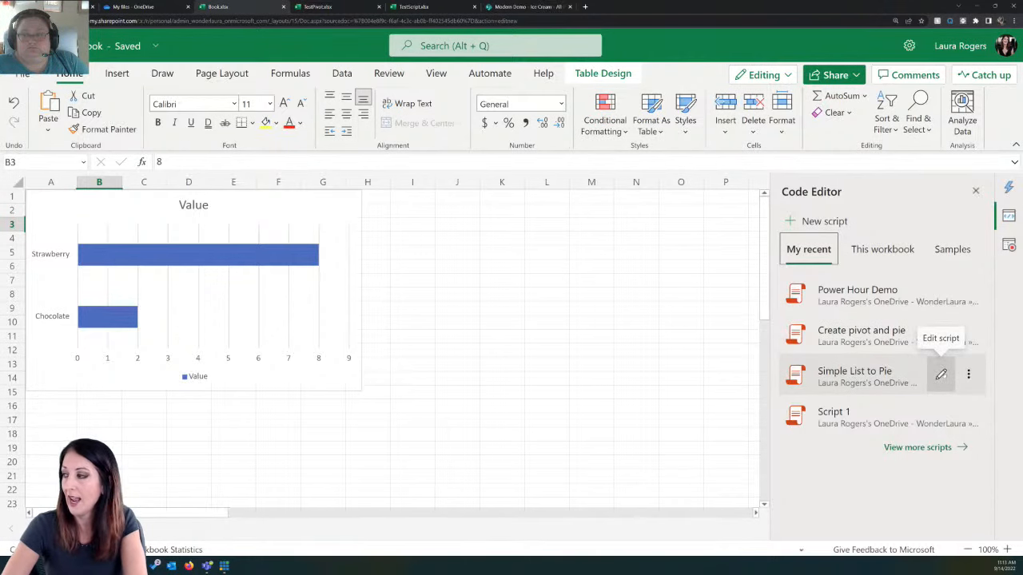
pyautogui.click(941, 374)
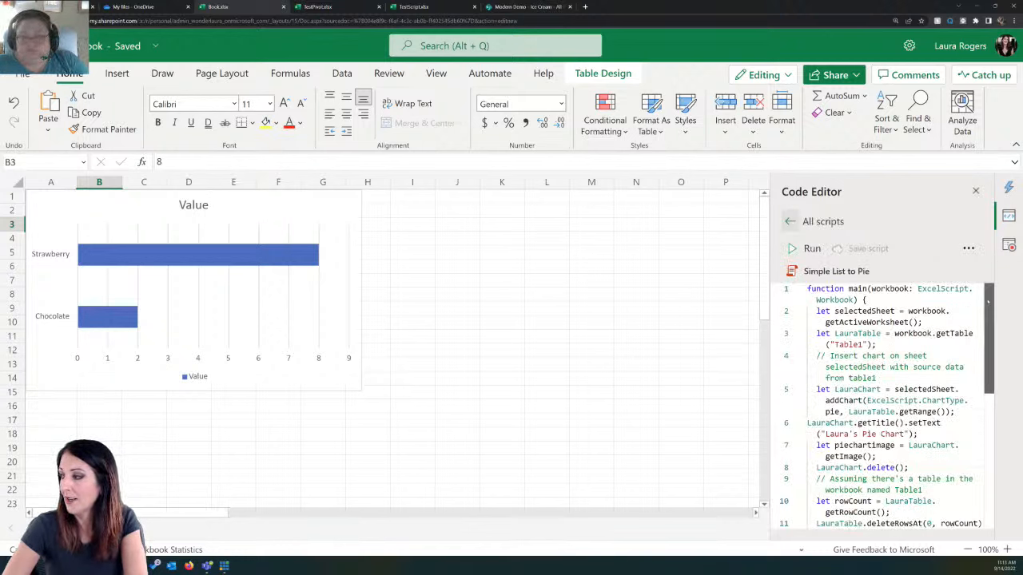
pyautogui.scroll(-2, 988, 305)
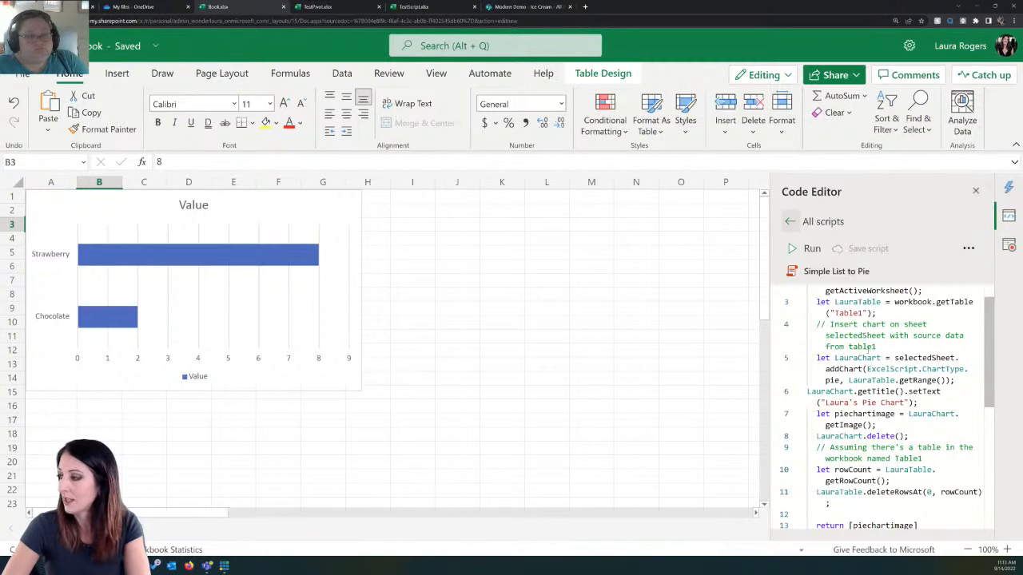
pyautogui.scroll(-2, 986, 342)
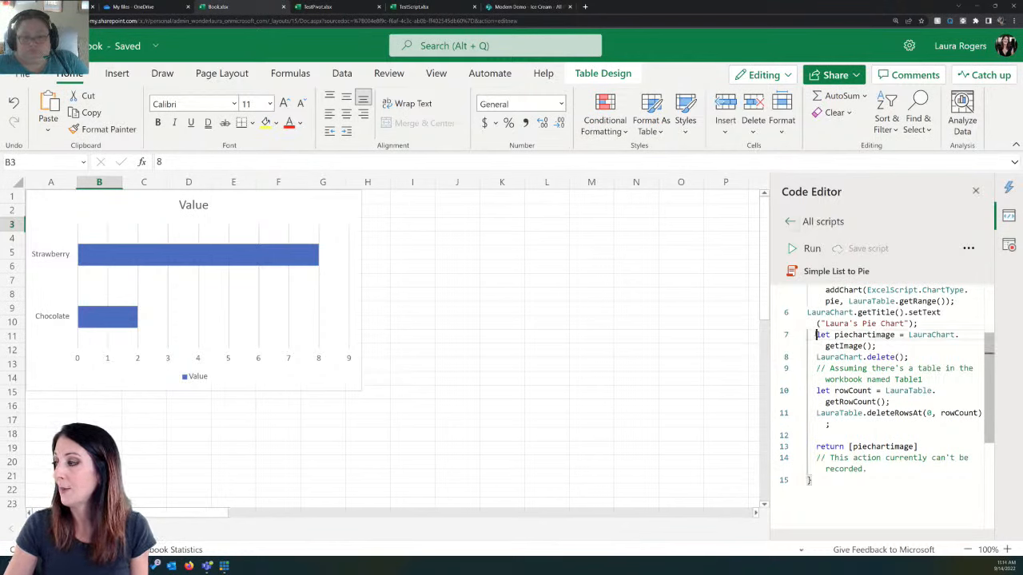
# Step: Copy the script's piechartimage getImage line and its LauraChart.delete() line for reuse
pyautogui.moveTo(815, 335); pyautogui.dragTo(927, 342)
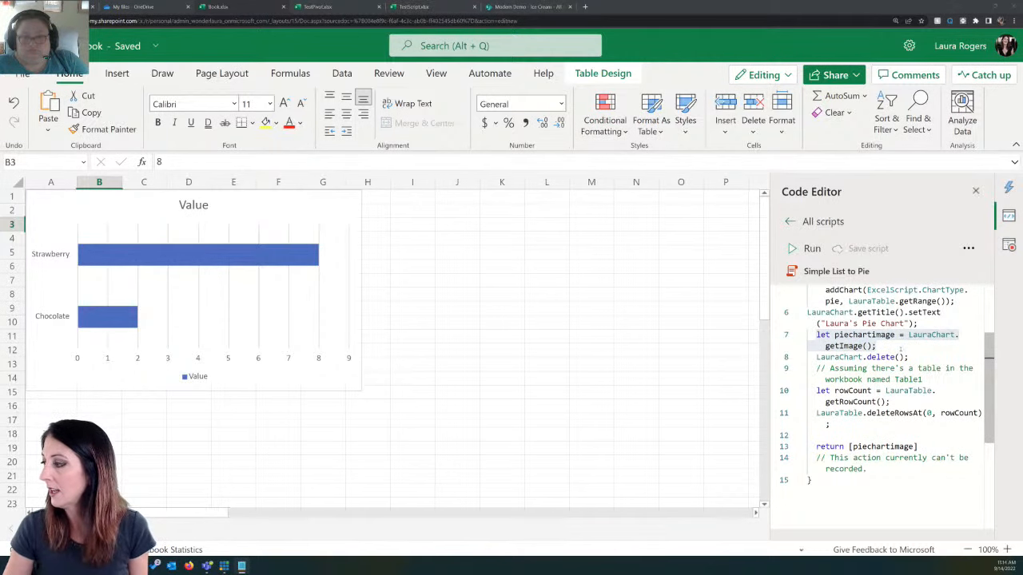
pyautogui.click(902, 351)
pyautogui.moveTo(817, 357); pyautogui.dragTo(909, 357)
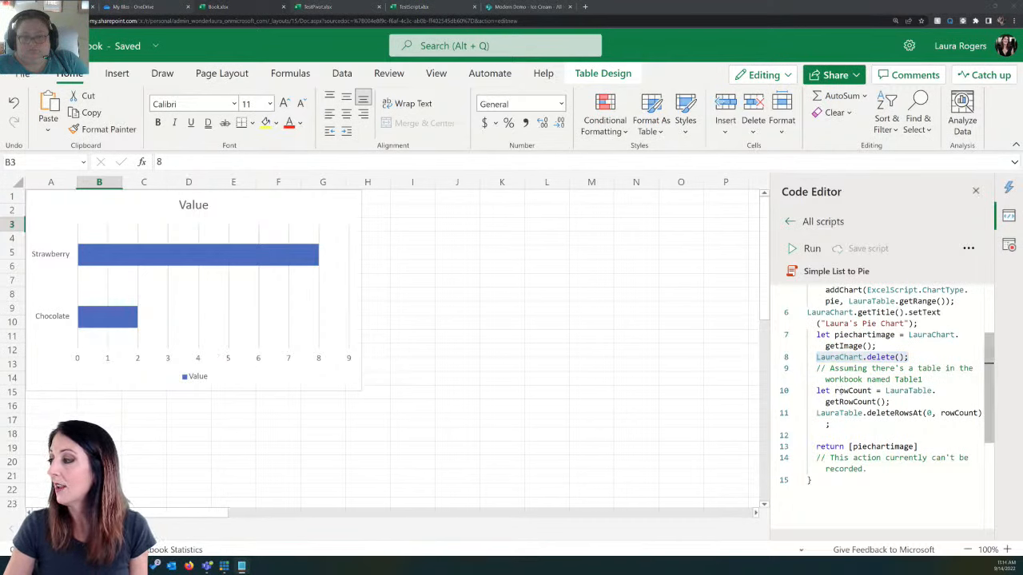
# Step: Copy the rowCount declaration and the LauraTable.deleteRowsAt line for reuse
pyautogui.doubleClick(835, 391)
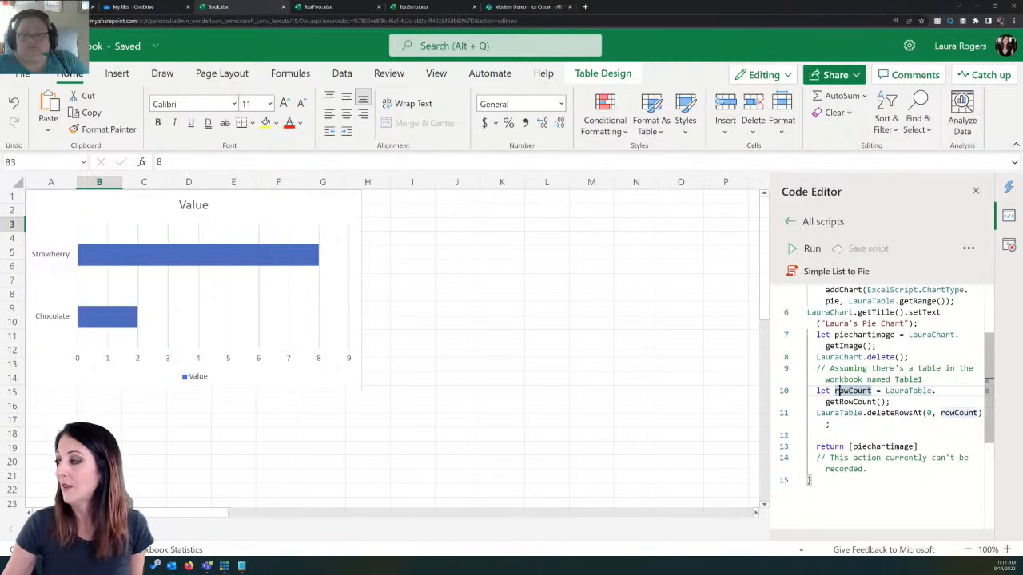
pyautogui.click(818, 390)
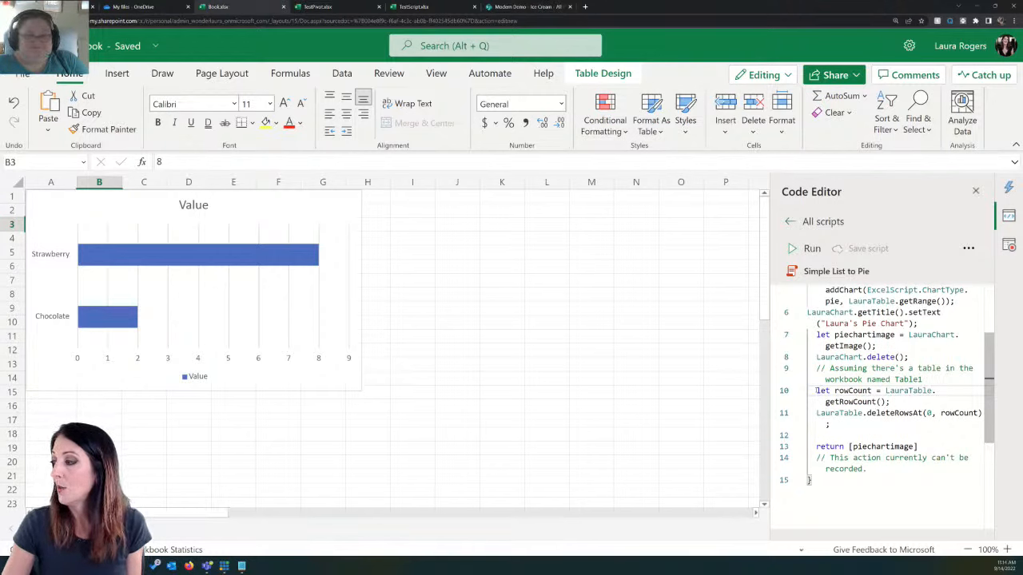
pyautogui.moveTo(817, 390); pyautogui.dragTo(911, 426)
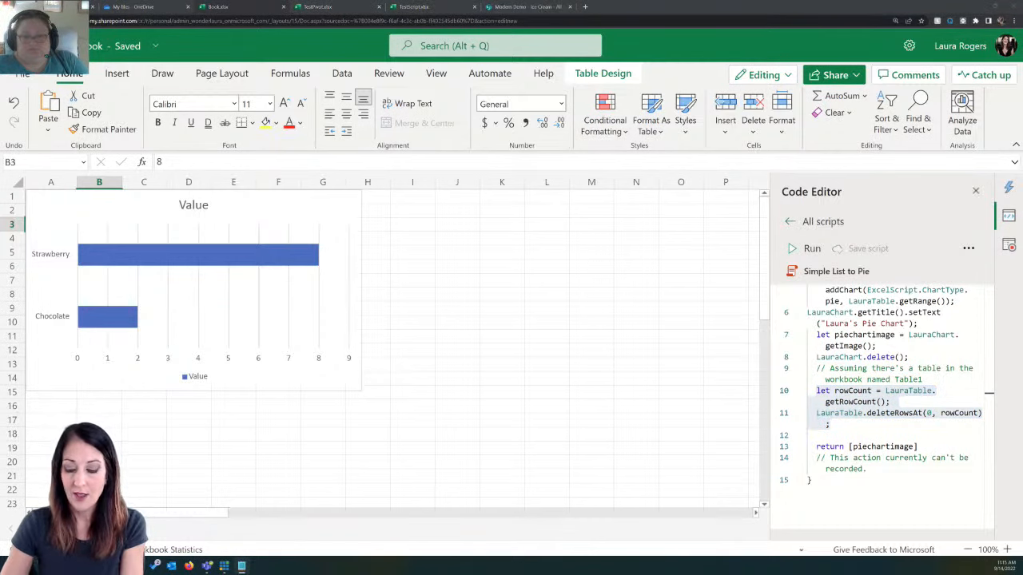
# Step: Copy the return [piechartimage] line, leaving its list of returned values unchanged, and collect it with the other copied lines
pyautogui.click(808, 435)
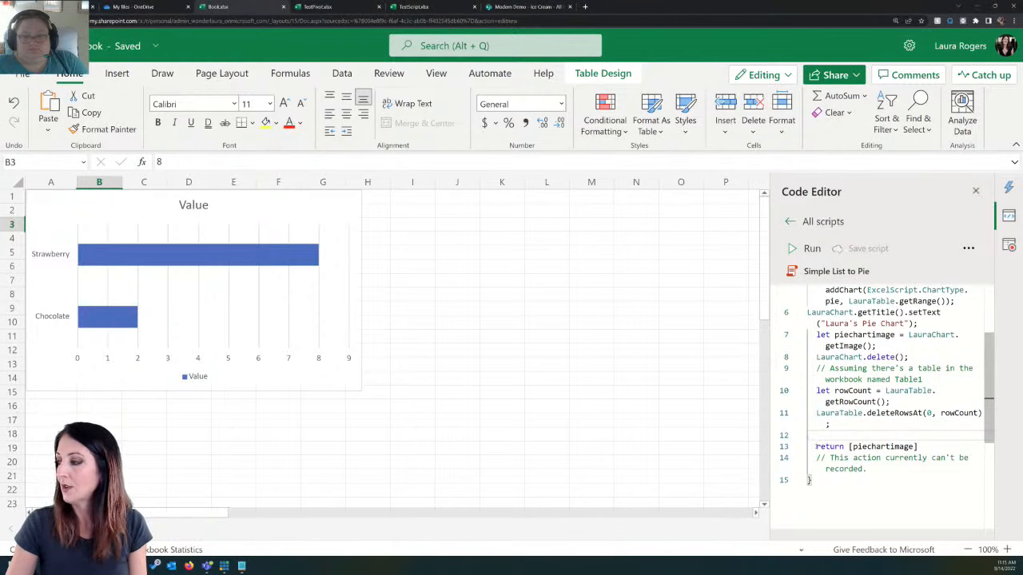
pyautogui.moveTo(815, 447); pyautogui.dragTo(921, 447)
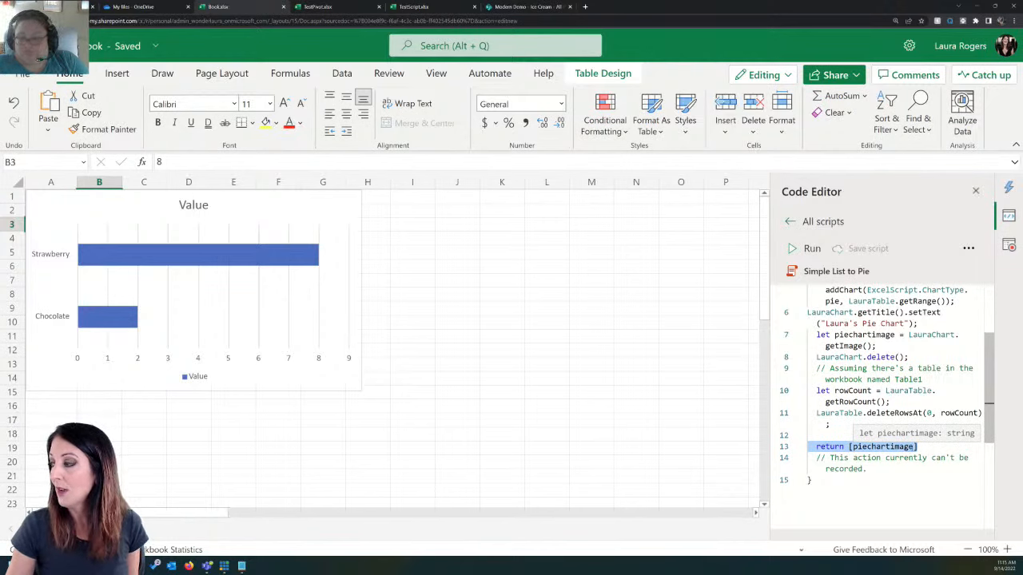
pyautogui.click(914, 448)
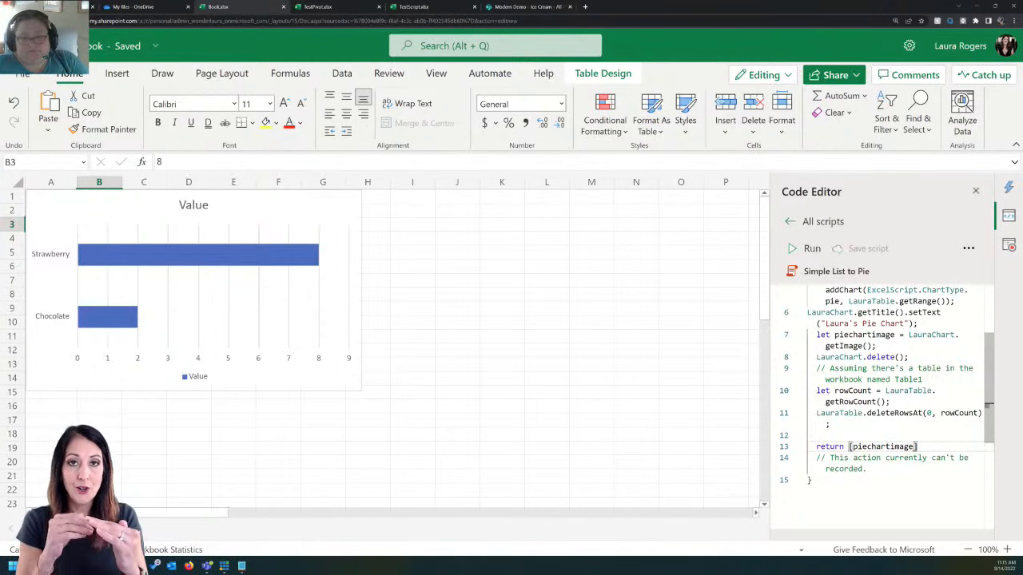
pyautogui.write(',')
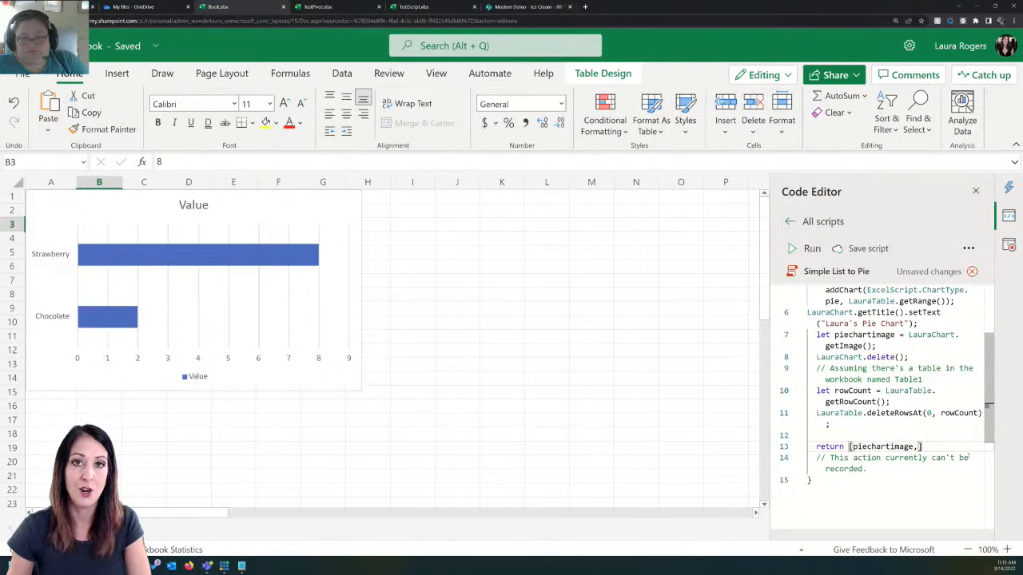
pyautogui.press('BackSpace')
pyautogui.moveTo(919, 446); pyautogui.dragTo(806, 447)
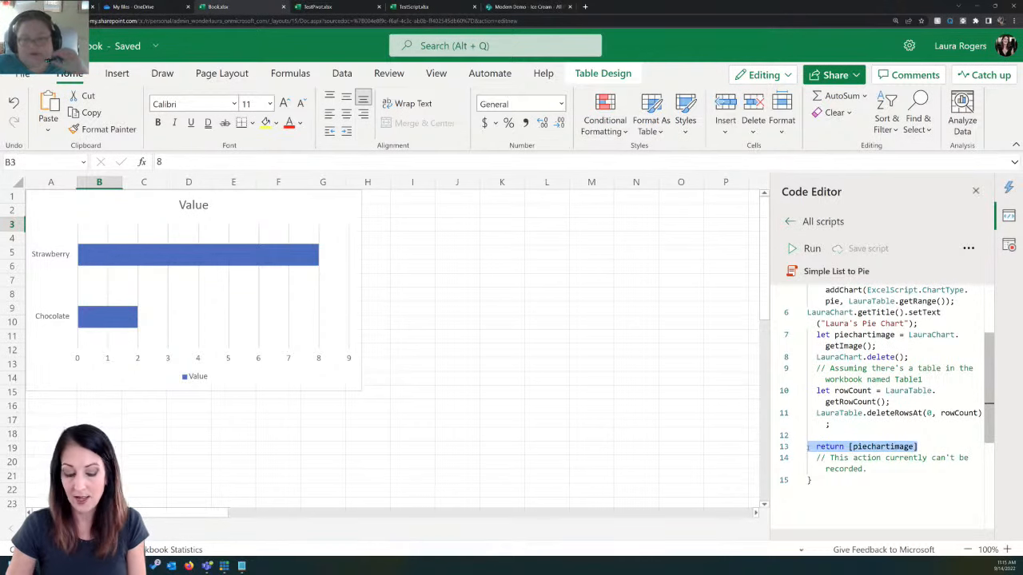
pyautogui.click(241, 566)
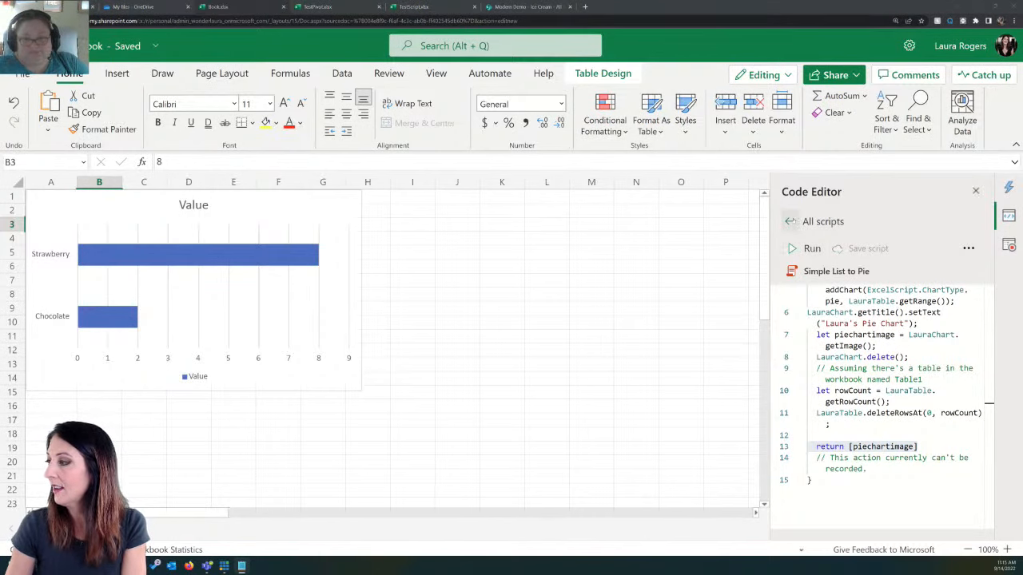
# Step: Open the Power Hour Demo script for editing and paste the copied getImage, delete, row-clearing and return lines below the addChart statement
pyautogui.click(789, 221)
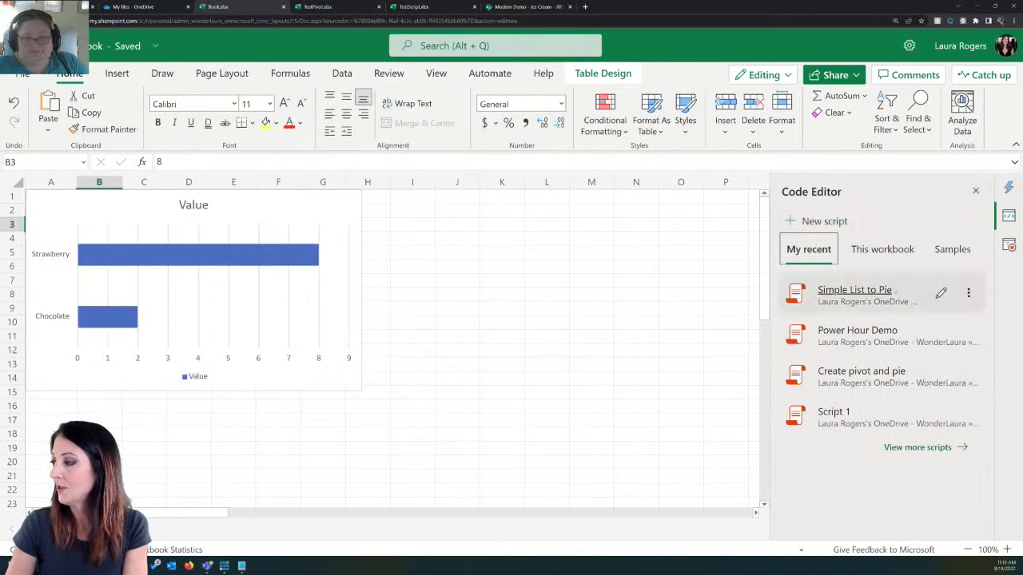
pyautogui.click(943, 332)
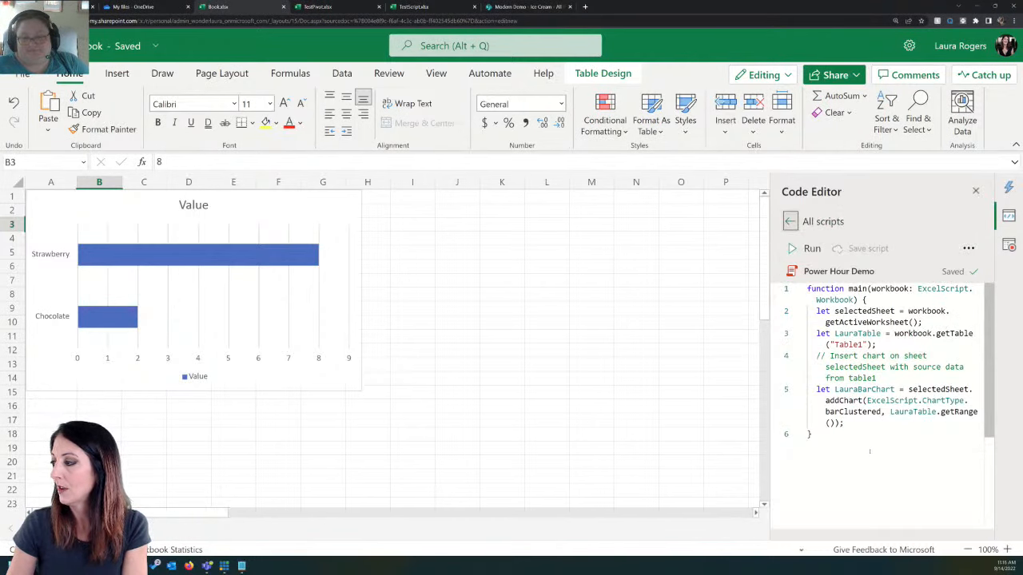
pyautogui.click(861, 420)
pyautogui.press('Return')
pyautogui.press('Return')
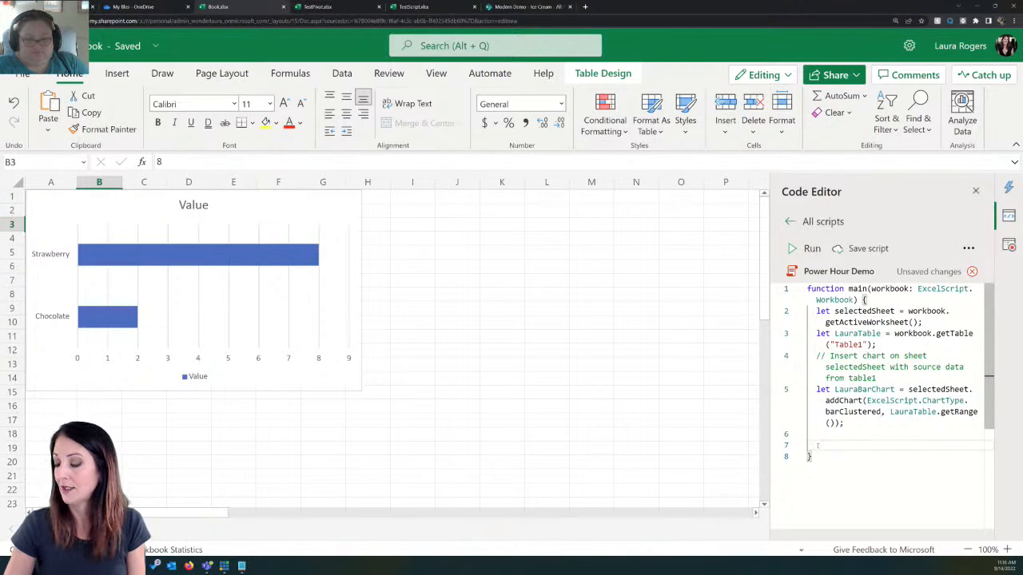
pyautogui.write('let piechartimage = LauraChart.getImage(); LauraChart.delete(); let rowCount = LauraTable.getRowCount(); LauraTable.deleteRowsAt(0, rowCount); return [piechartimage]')
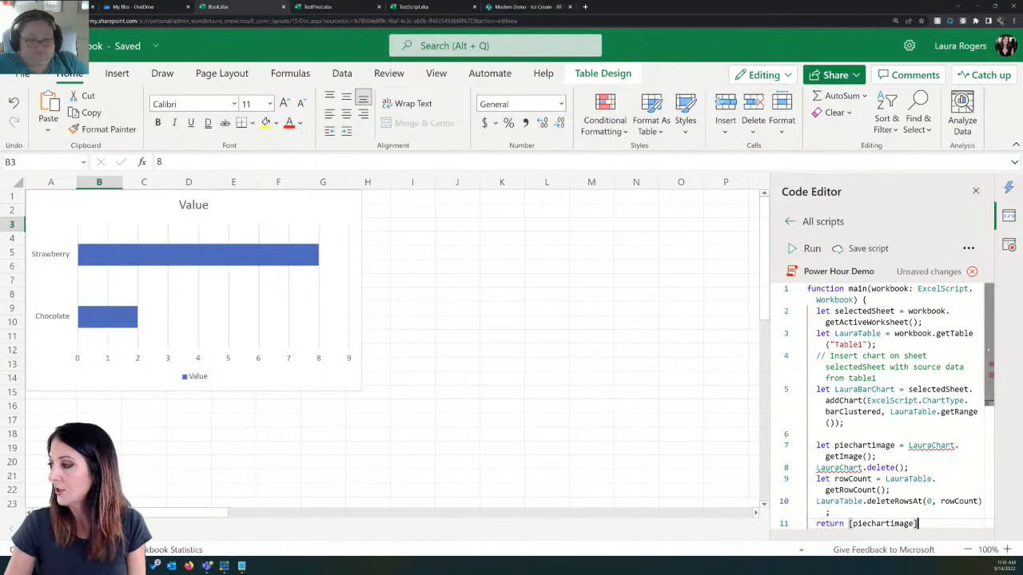
# Step: Change LauraChart to LauraBarChart in the script's getImage line and in its delete line
pyautogui.scroll(-3, 922, 366)
pyautogui.scroll(1, 903, 368)
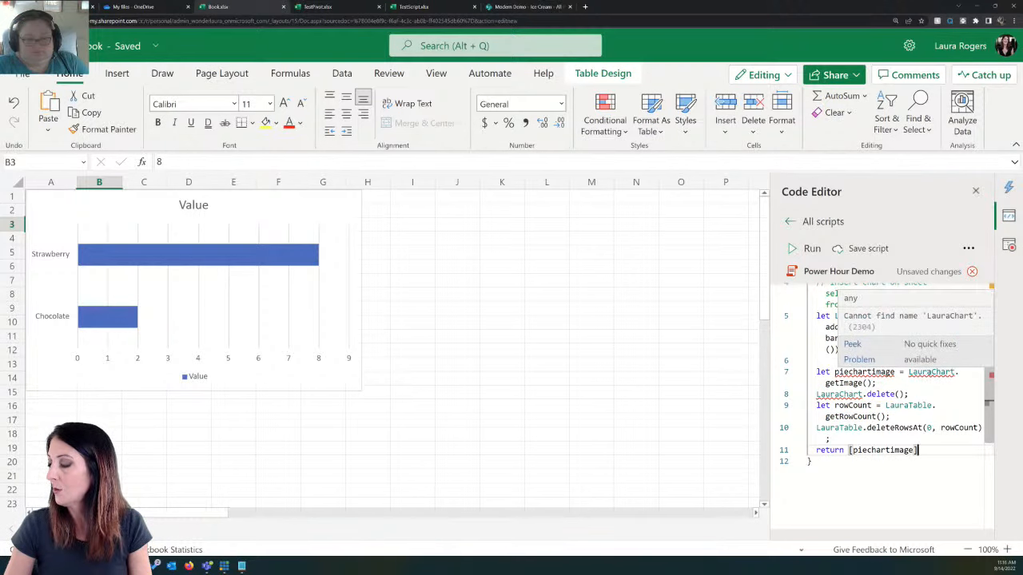
pyautogui.scroll(2, 919, 355)
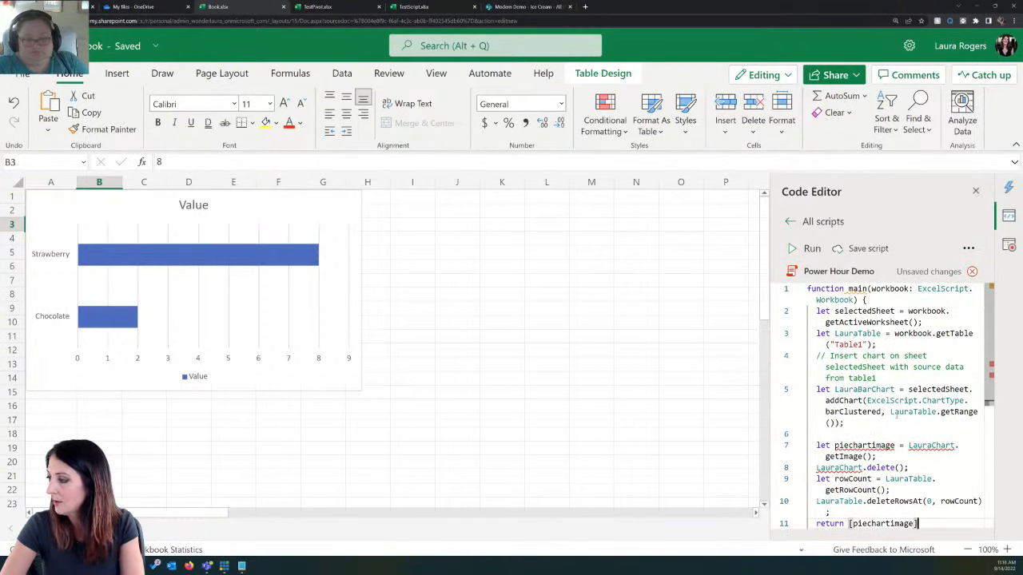
pyautogui.click(931, 445)
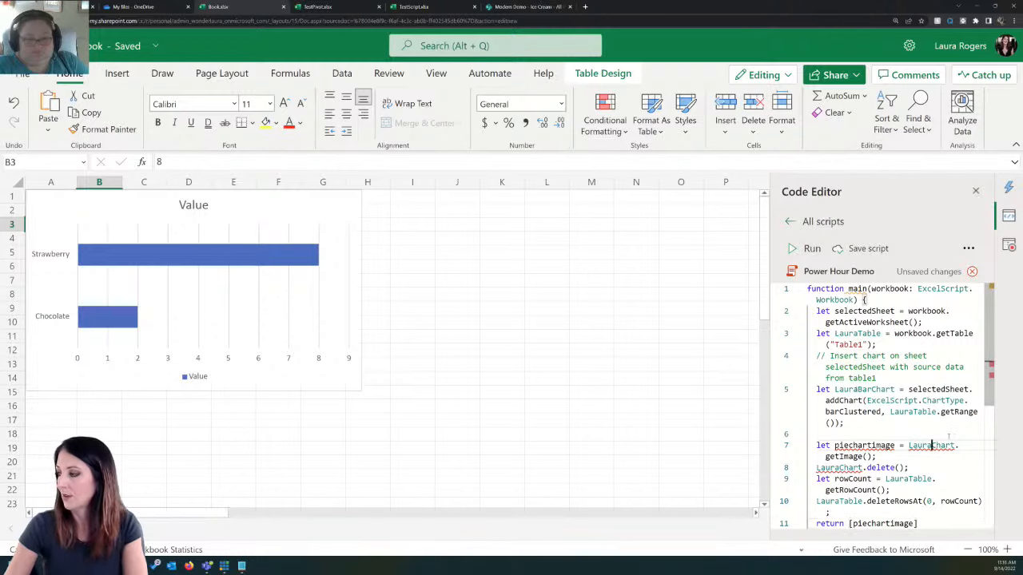
pyautogui.write('Bar')
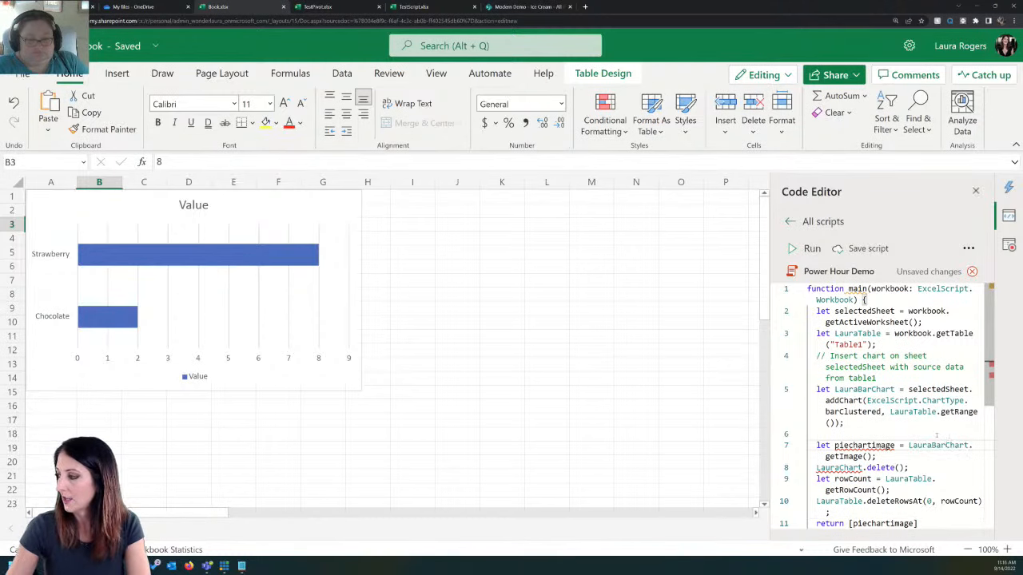
pyautogui.click(839, 467)
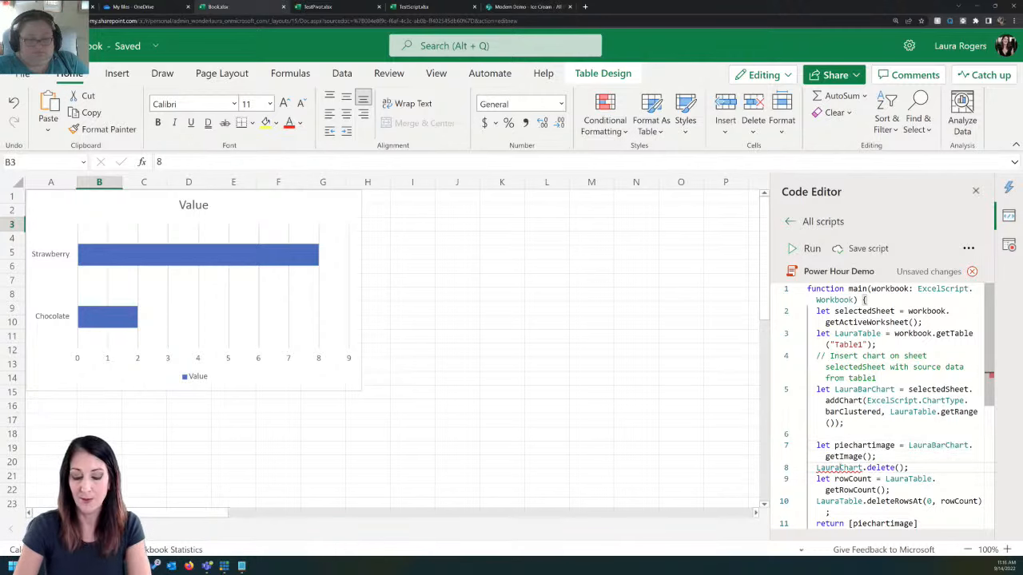
pyautogui.write('Bar')
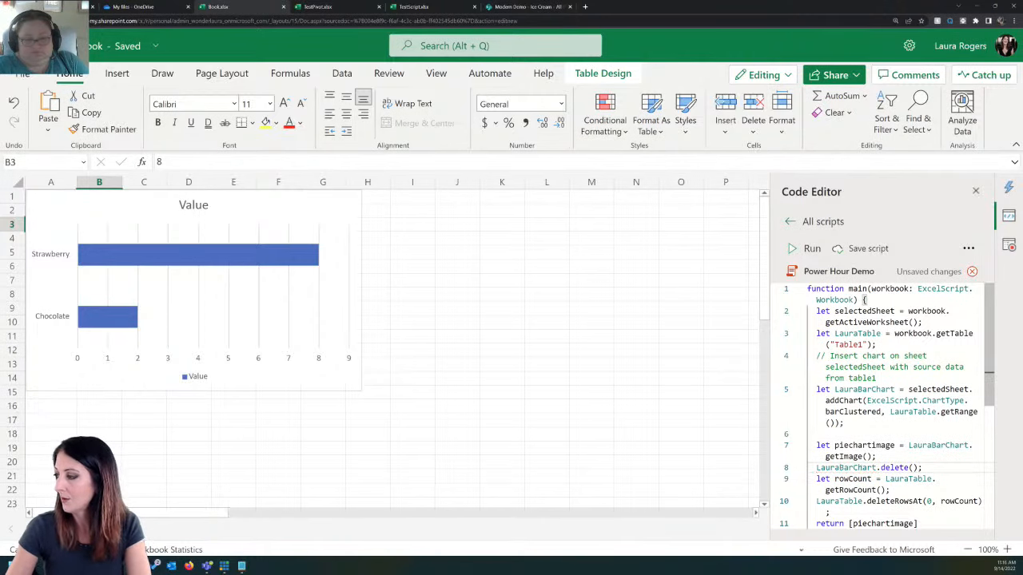
# Step: Rename the piechartimage variable to barchartimage in its declaration on the getImage line
pyautogui.scroll(-2, 989, 367)
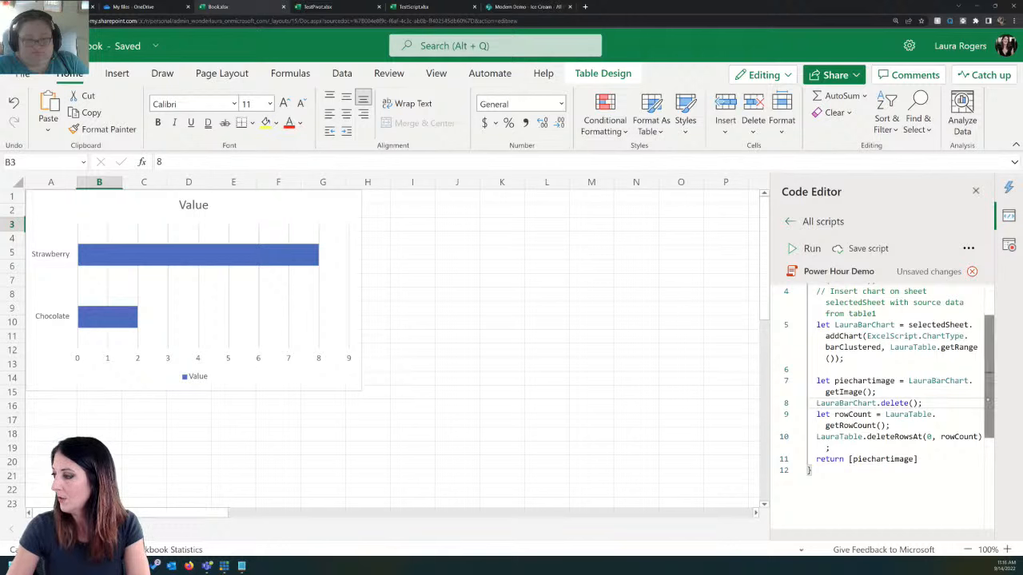
pyautogui.scroll(2, 983, 376)
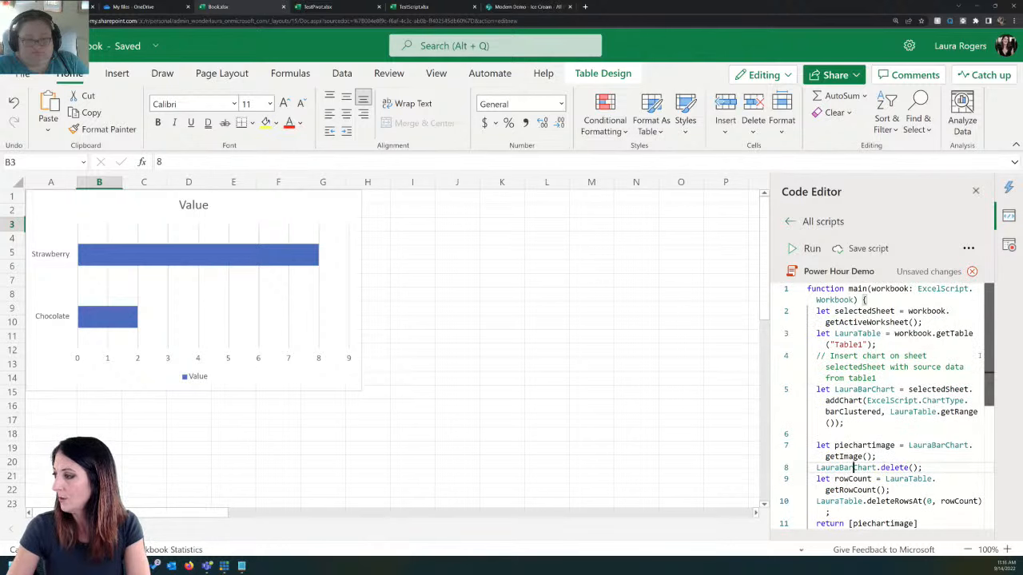
pyautogui.scroll(-2, 989, 372)
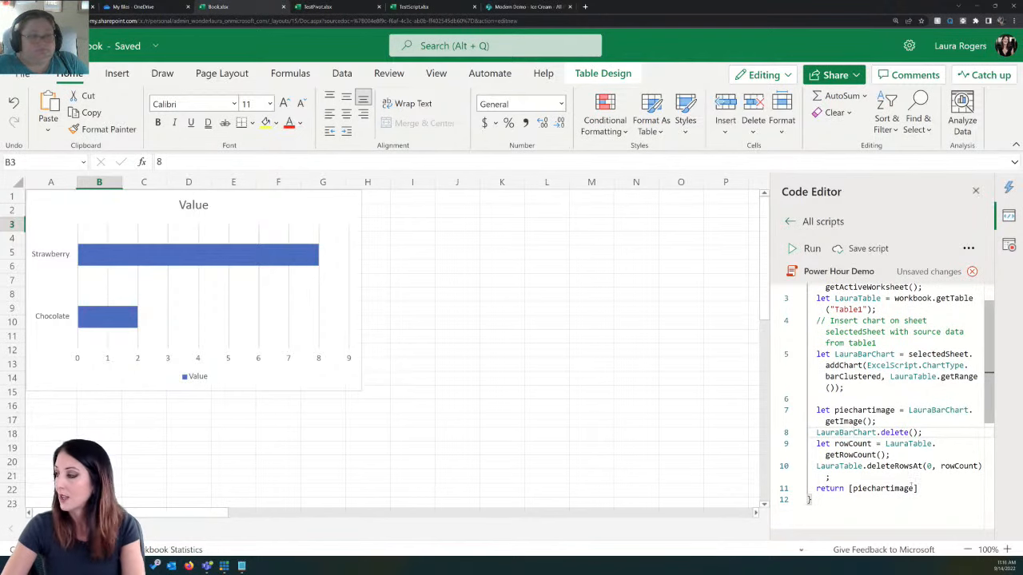
pyautogui.moveTo(895, 466)
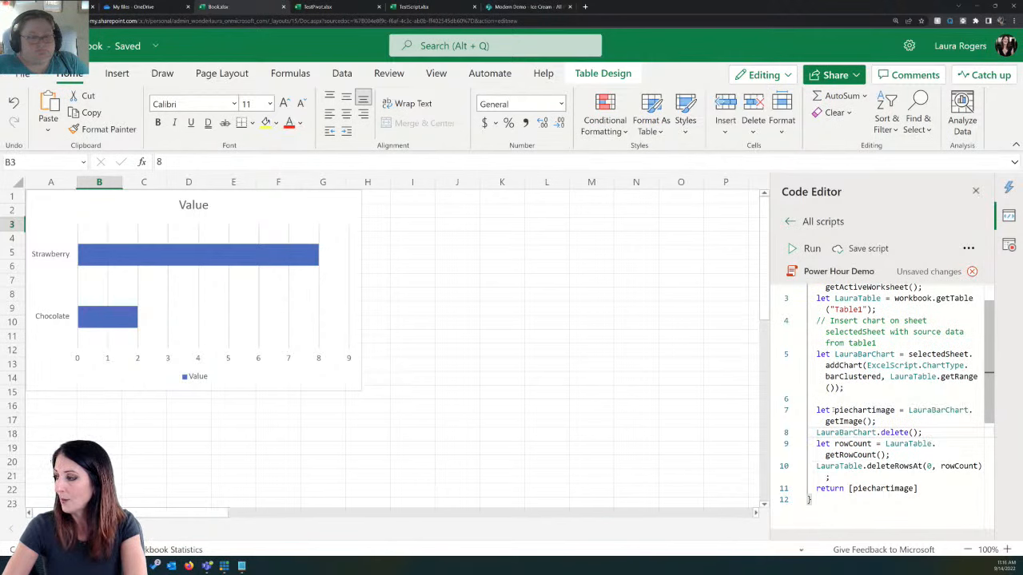
pyautogui.moveTo(834, 410); pyautogui.dragTo(854, 411)
pyautogui.click(857, 410)
pyautogui.click(848, 411)
pyautogui.press('BackSpace')
pyautogui.press('BackSpace')
pyautogui.press('BackSpace')
pyautogui.write('bar')
pyautogui.press('BackSpace')
pyautogui.press('BackSpace')
pyautogui.write('ar')
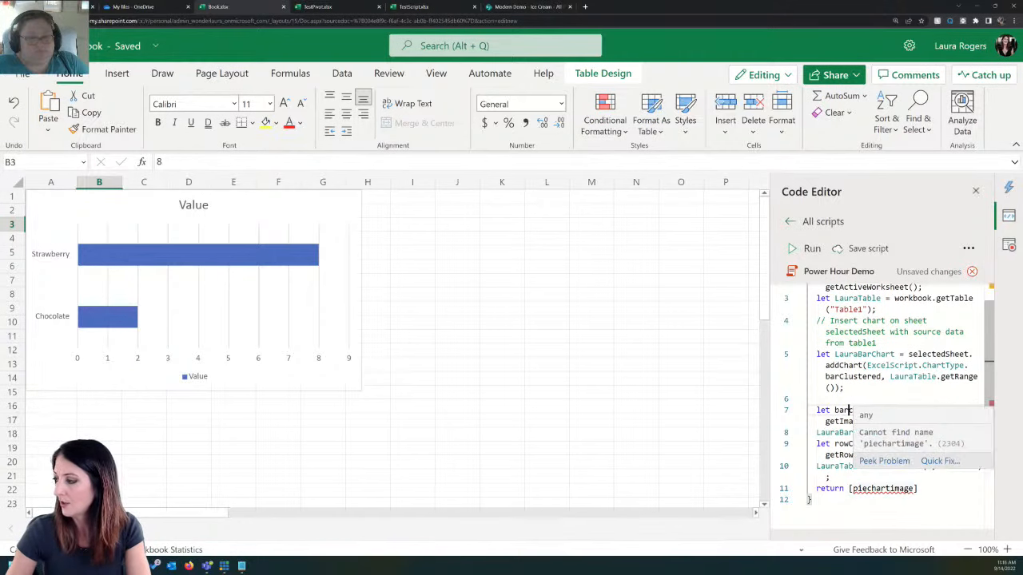
# Step: Update the script's return line to return [barchartimage]
pyautogui.click(867, 488)
pyautogui.press('BackSpace')
pyautogui.press('BackSpace')
pyautogui.press('BackSpace')
pyautogui.write('basr')
pyautogui.press('BackSpace')
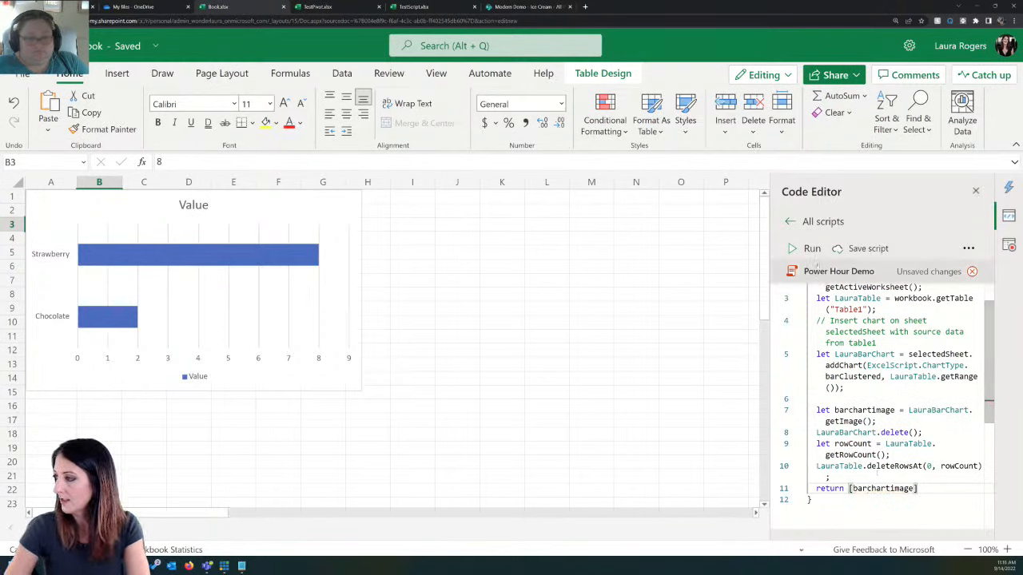
# Step: Save the Power Hour Demo script and clear the bar chart and the flavor table's data rows from the worksheet
pyautogui.click(861, 248)
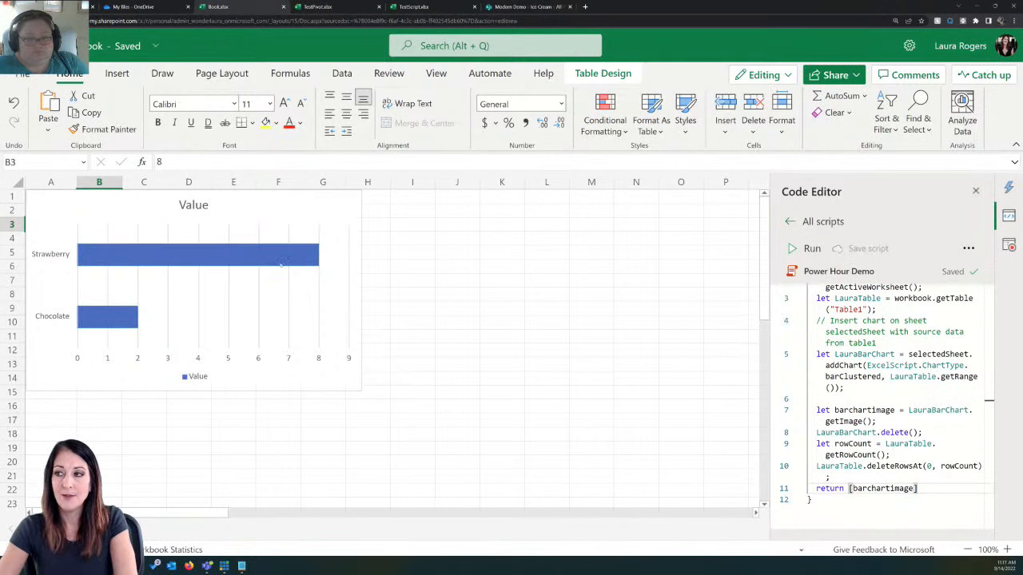
pyautogui.click(281, 290)
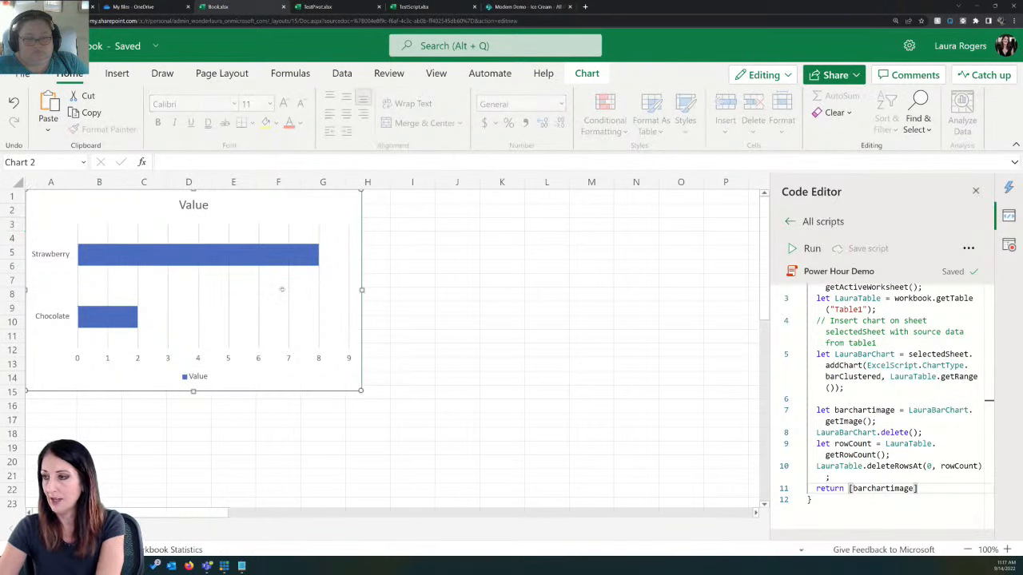
pyautogui.press('Delete')
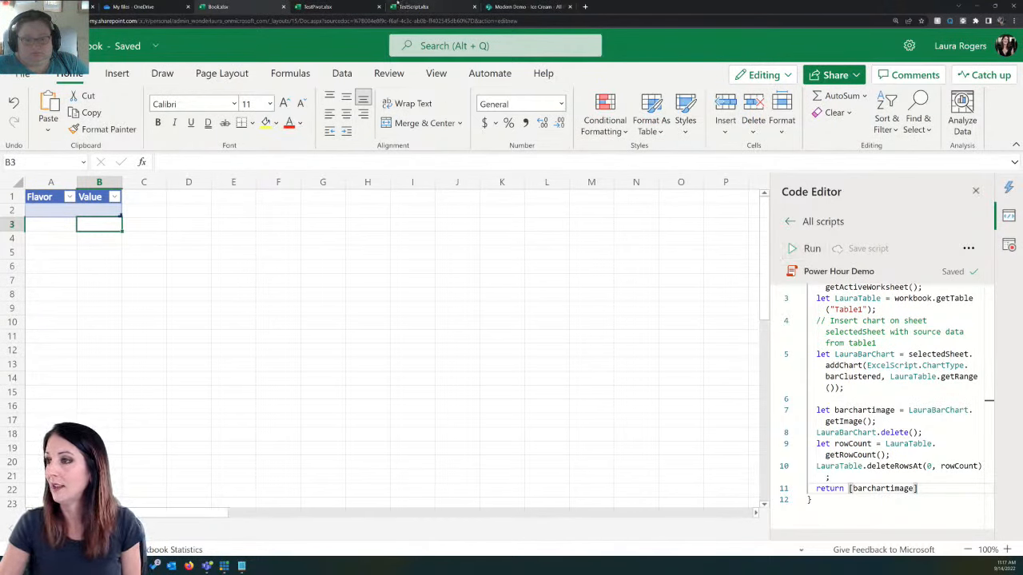
# Step: Rename the workbook file as PowerHourDemoFile
pyautogui.click(116, 47)
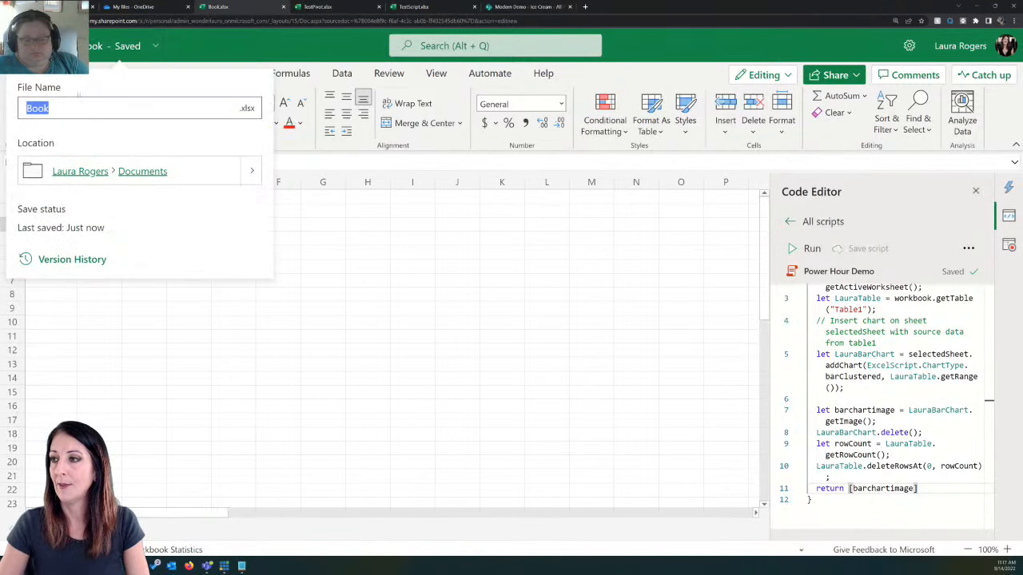
pyautogui.write('Power')
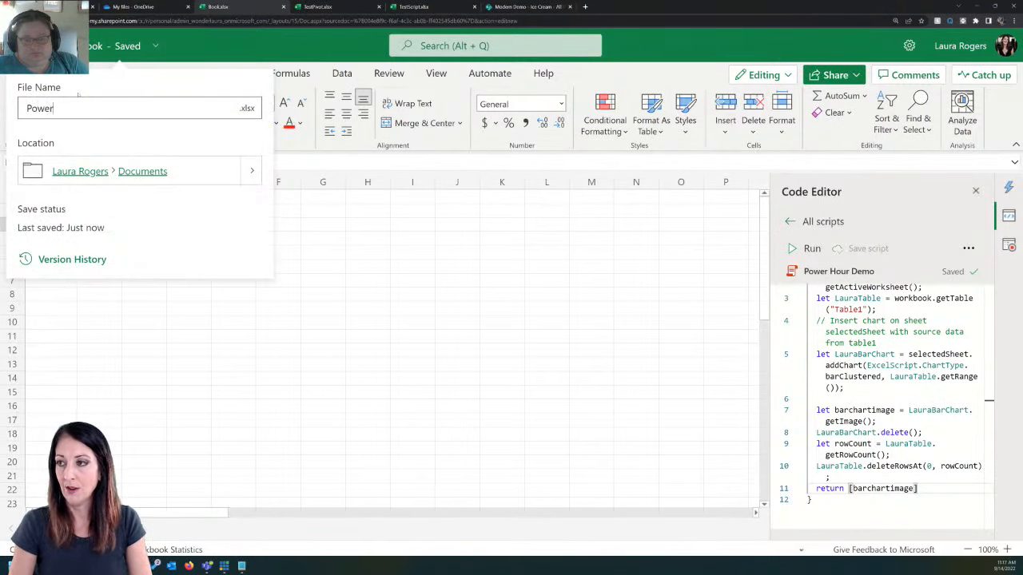
pyautogui.write('HourDem')
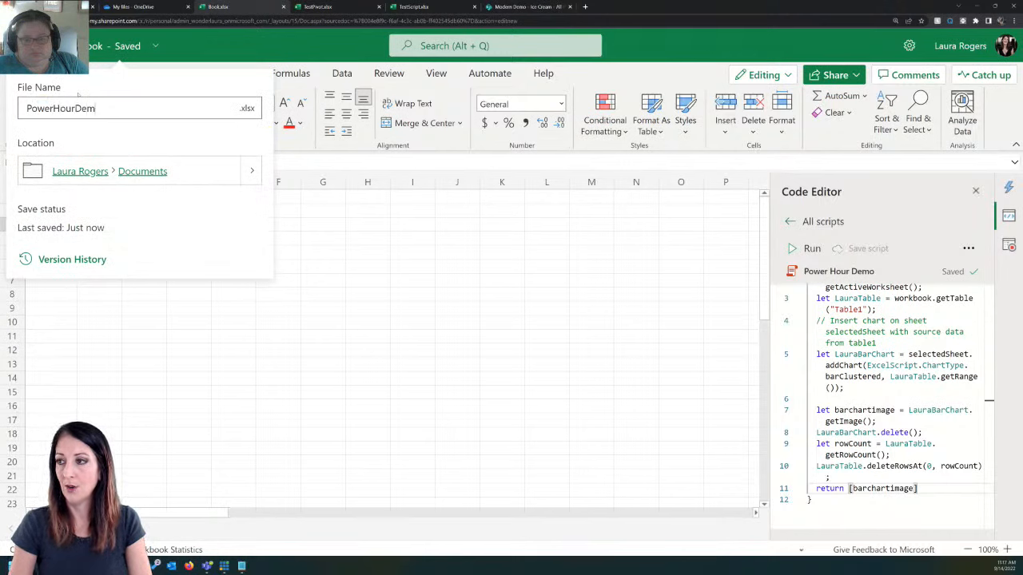
pyautogui.write('oFile')
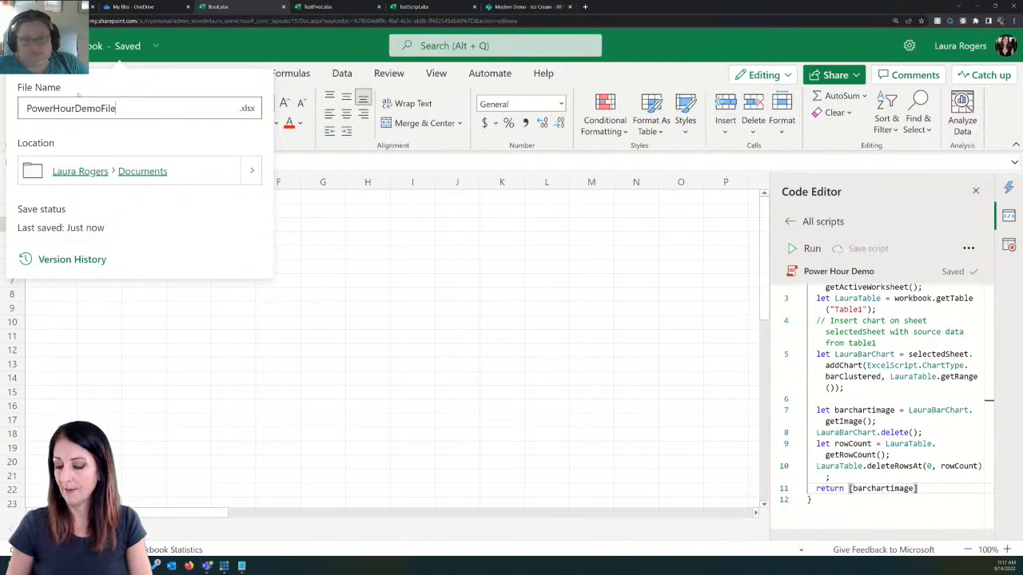
pyautogui.press('Return')
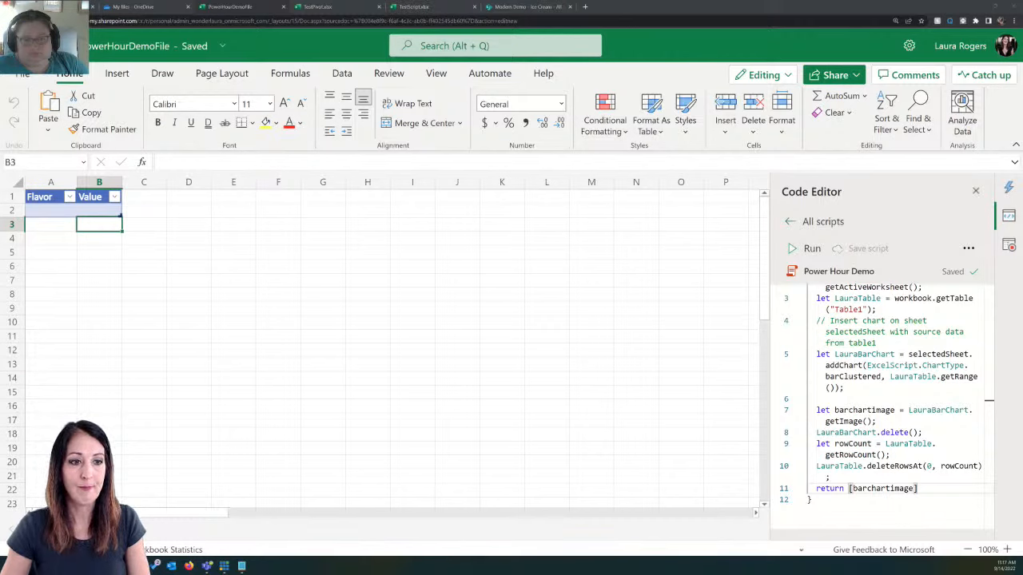
# Step: Switch to Power Automate and build a new cloud flow from blank that uses the Manually trigger a flow trigger
pyautogui.hotkey('alt', 'Tab')
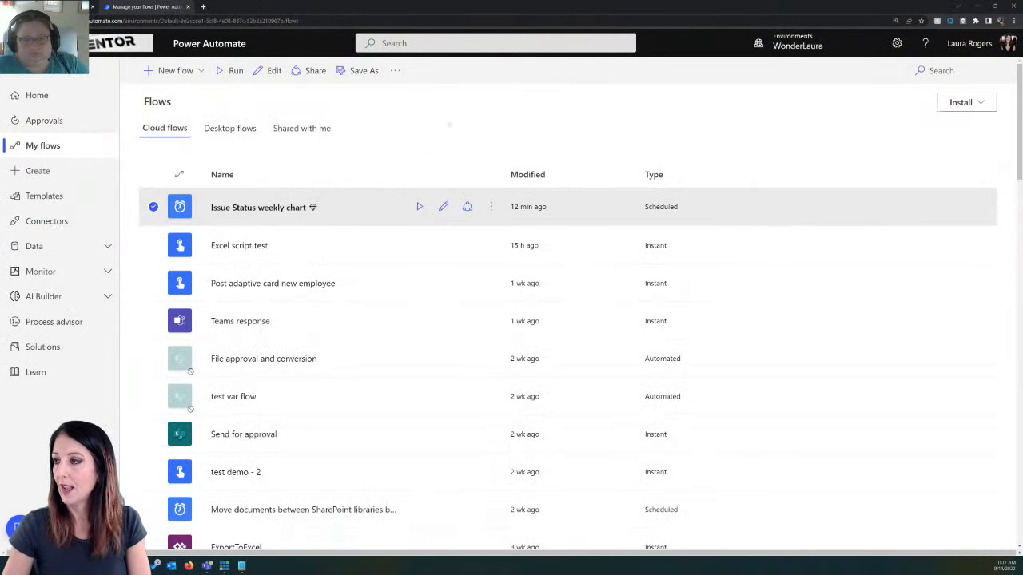
pyautogui.click(449, 124)
pyautogui.click(171, 71)
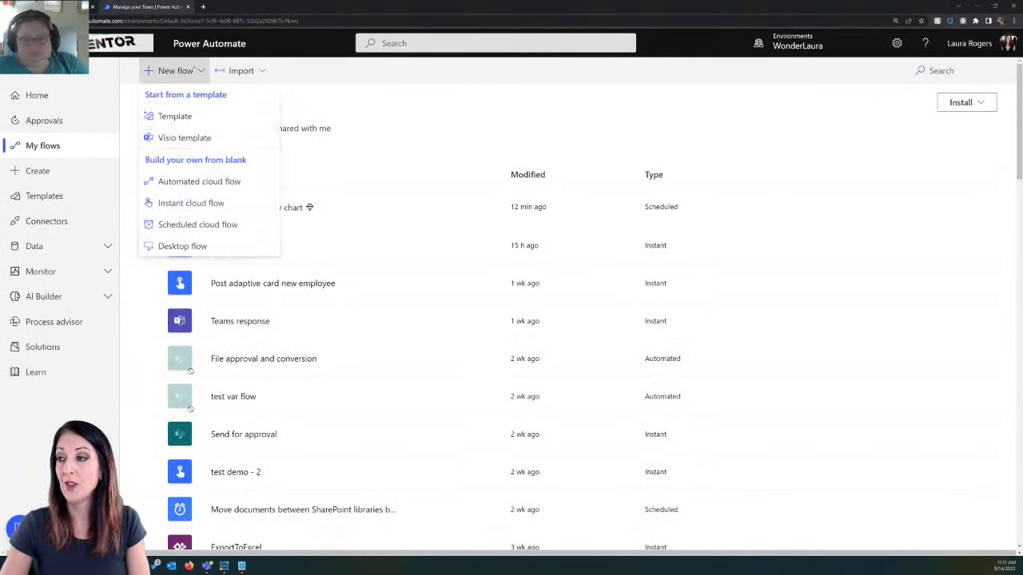
pyautogui.click(199, 181)
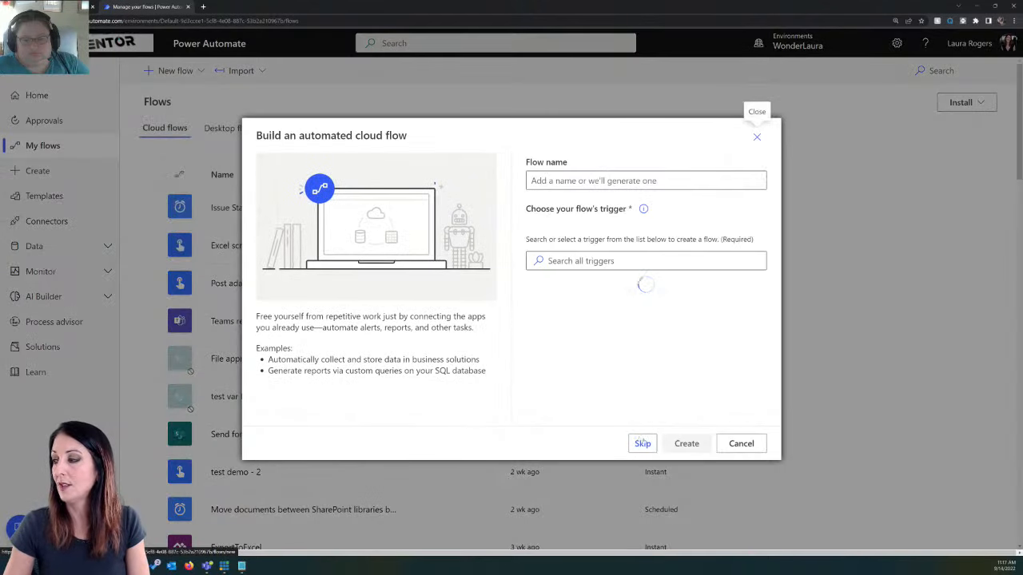
pyautogui.click(756, 135)
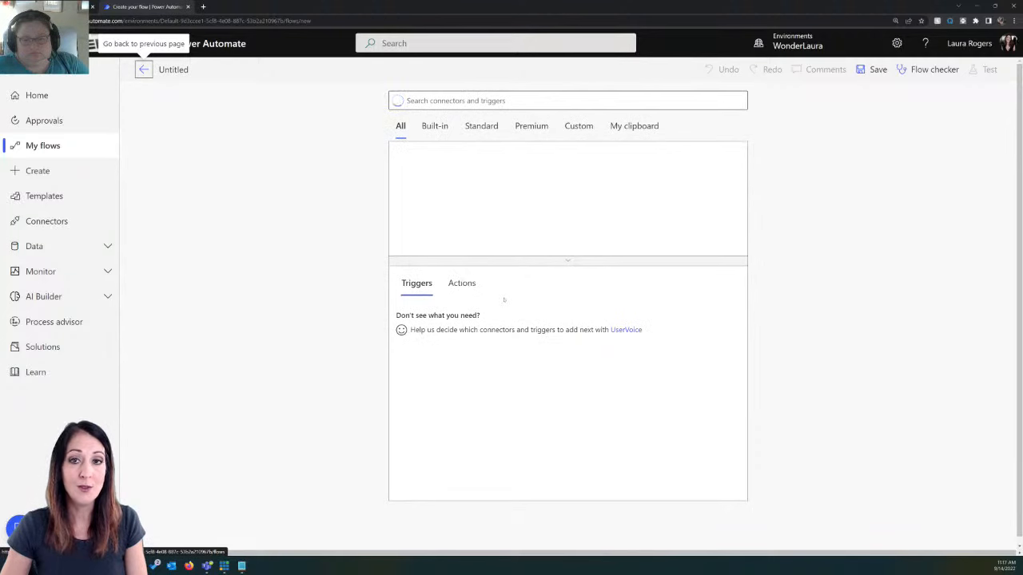
pyautogui.click(415, 170)
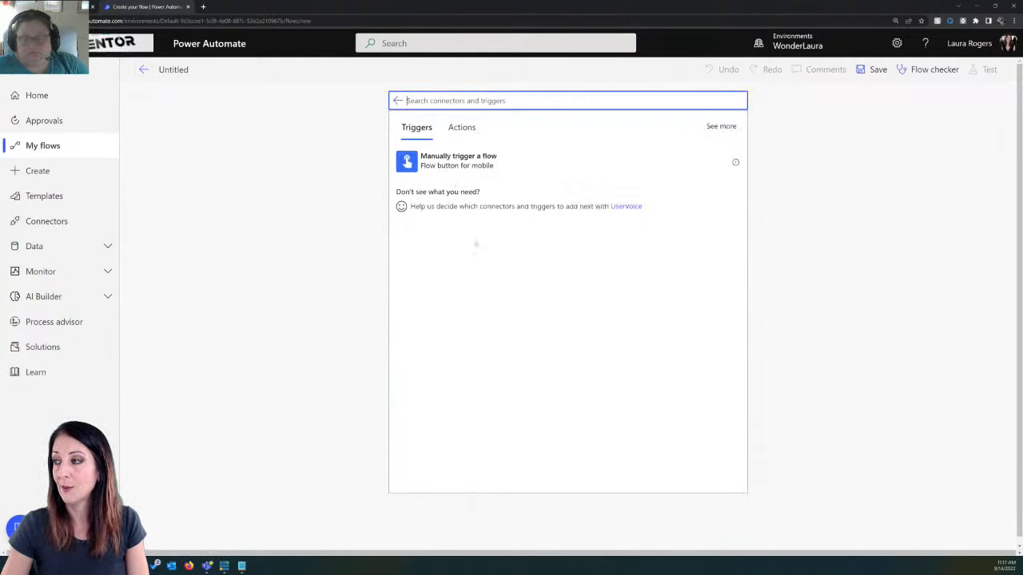
pyautogui.click(446, 157)
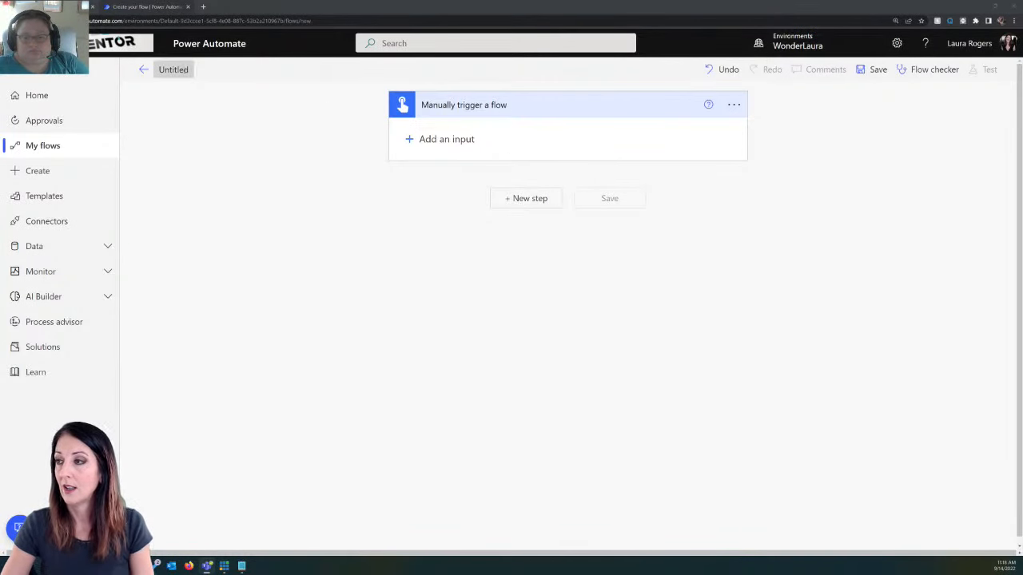
# Step: Name the flow PH Demo Excel
pyautogui.click(161, 69)
pyautogui.hotkey('ctrl', 'a')
pyautogui.press('BackSpace')
pyautogui.write('PH')
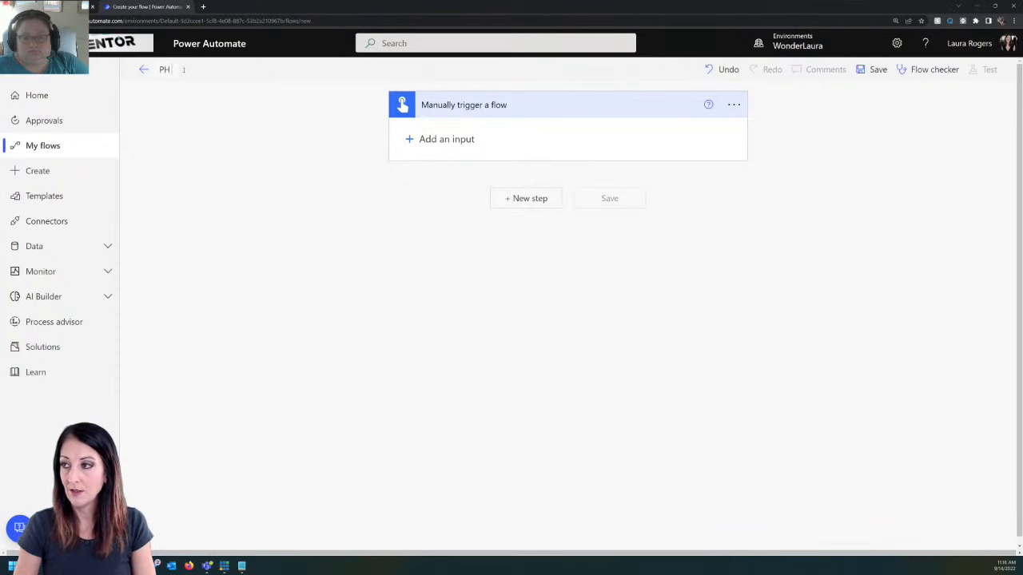
pyautogui.write(' Demo Excel')
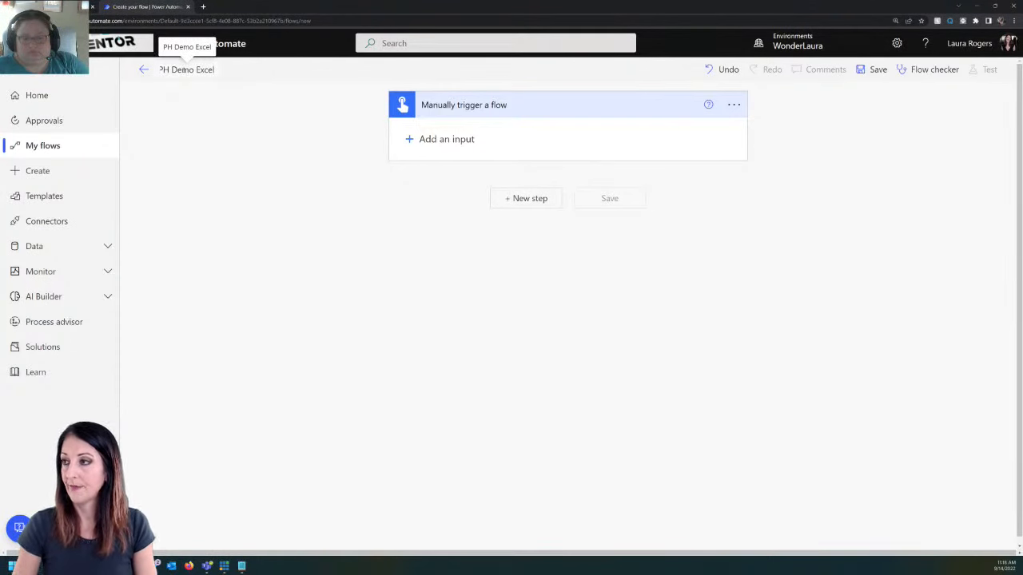
# Step: Add a SharePoint Get items action after the manual trigger
pyautogui.click(529, 199)
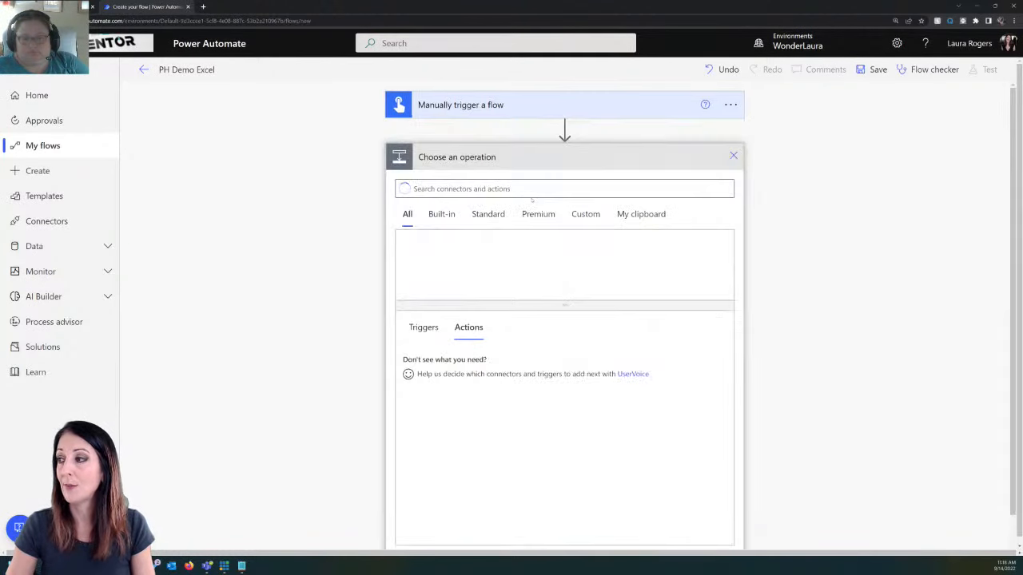
pyautogui.write('sh')
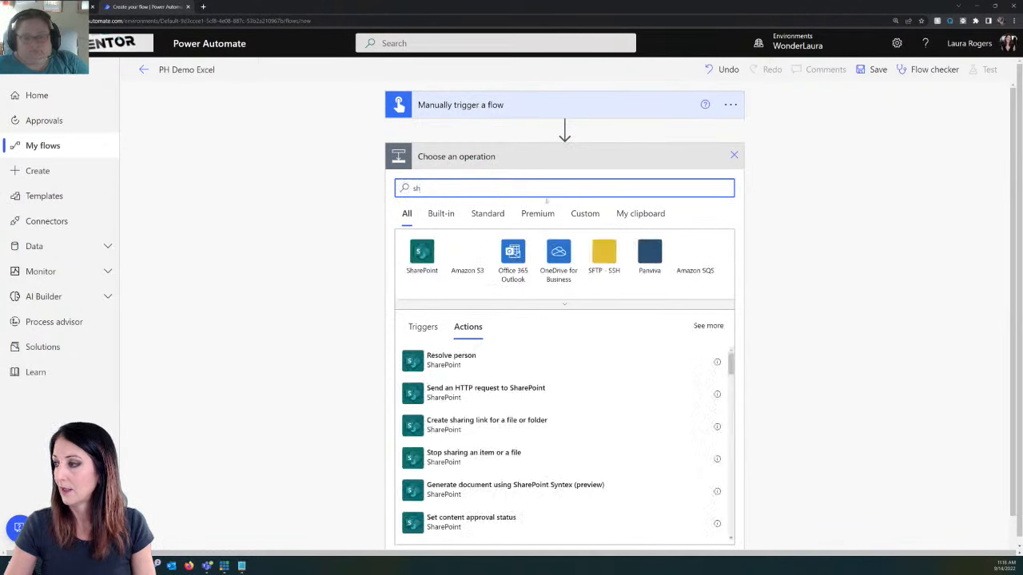
pyautogui.click(421, 252)
pyautogui.write('get')
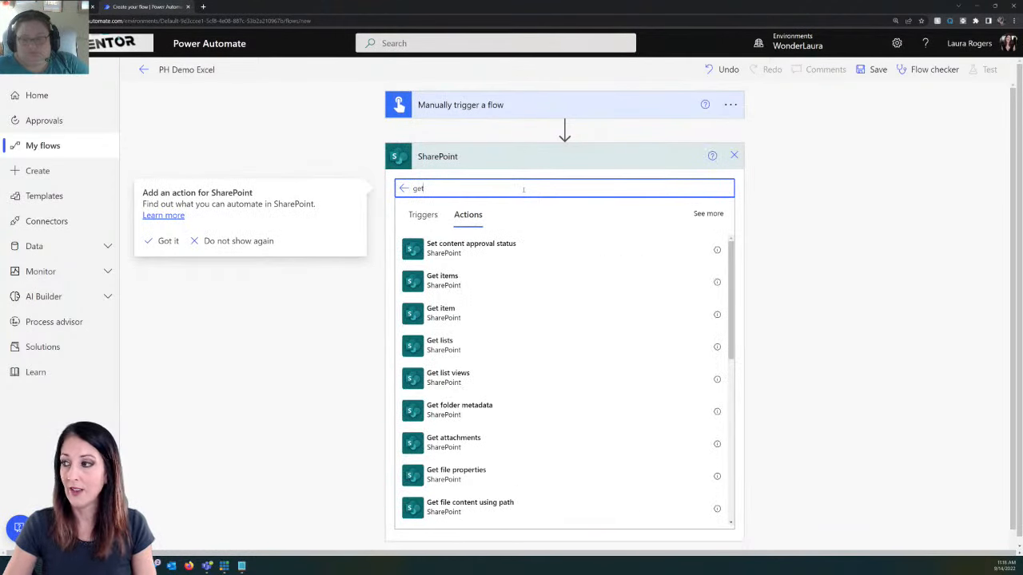
pyautogui.click(482, 279)
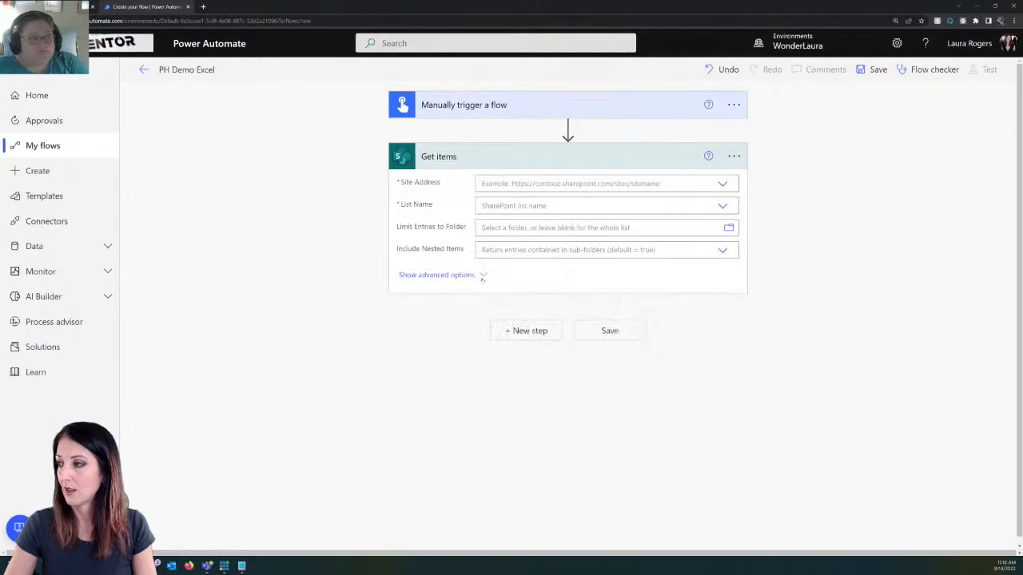
# Step: Set the Get items action to the Modern Demo site and the Ice Cream list
pyautogui.click(722, 183)
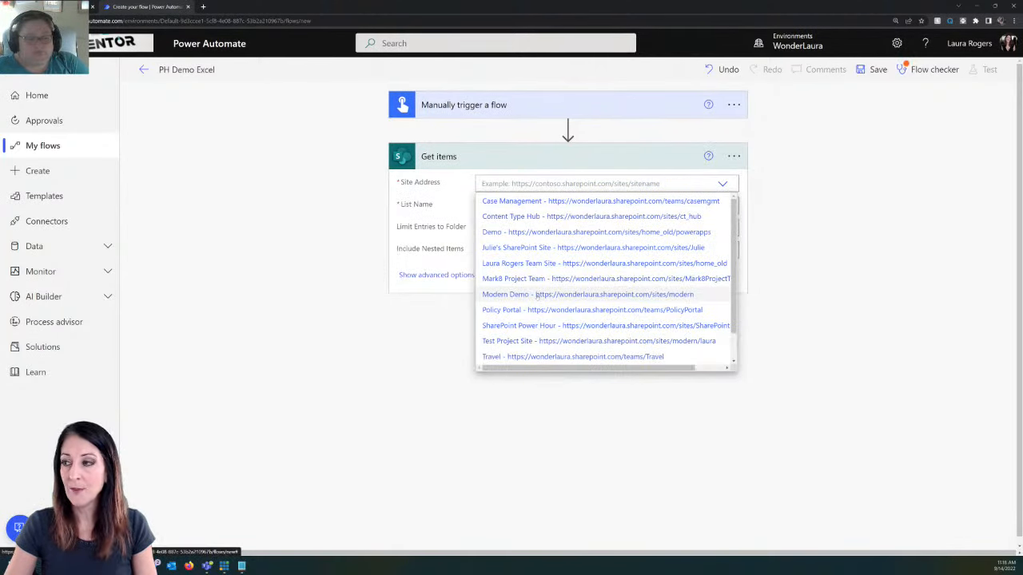
pyautogui.click(536, 295)
pyautogui.click(721, 205)
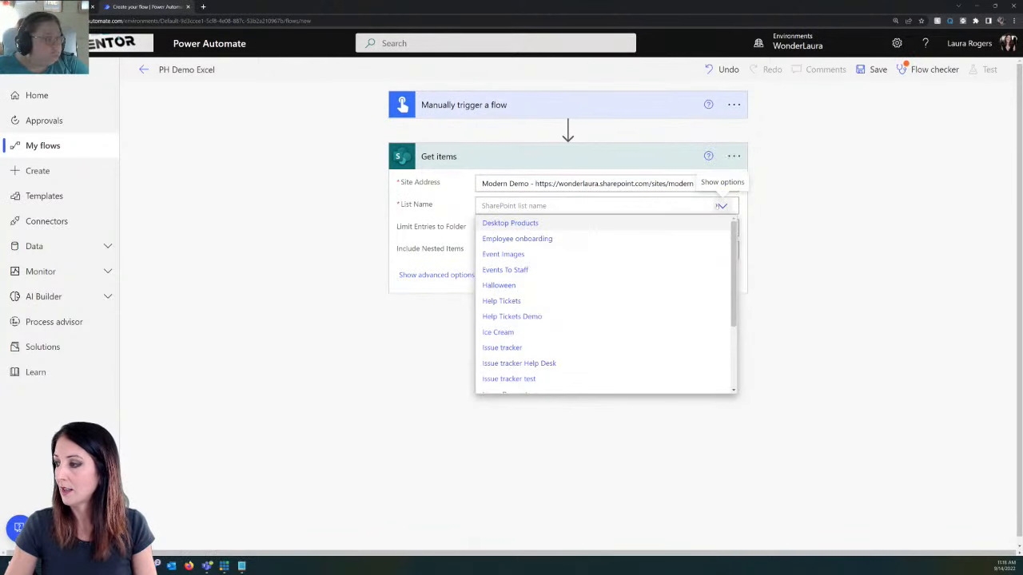
pyautogui.click(525, 332)
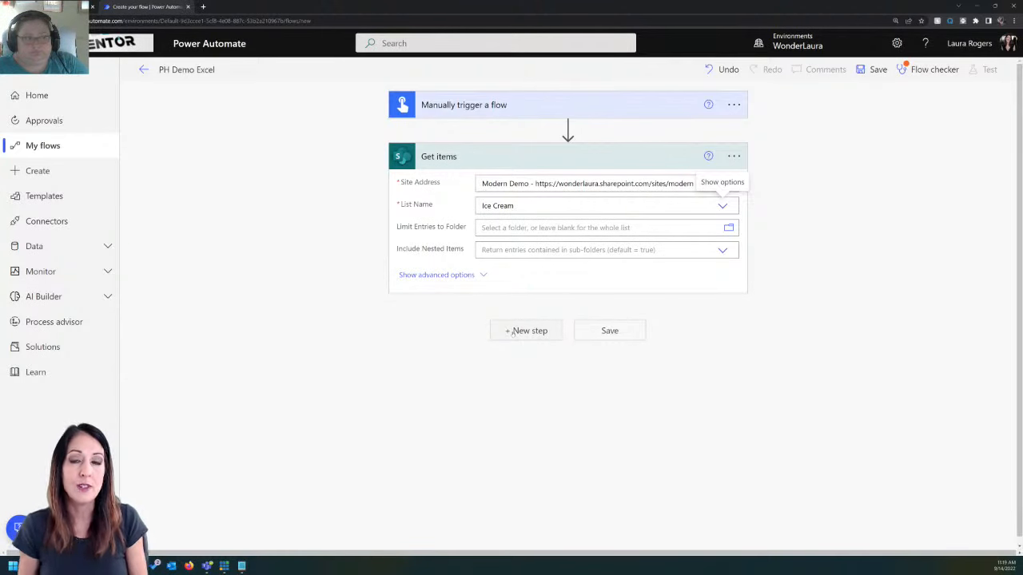
# Step: Add an Excel Online (Business) Add a row into a table action after Get items
pyautogui.click(512, 332)
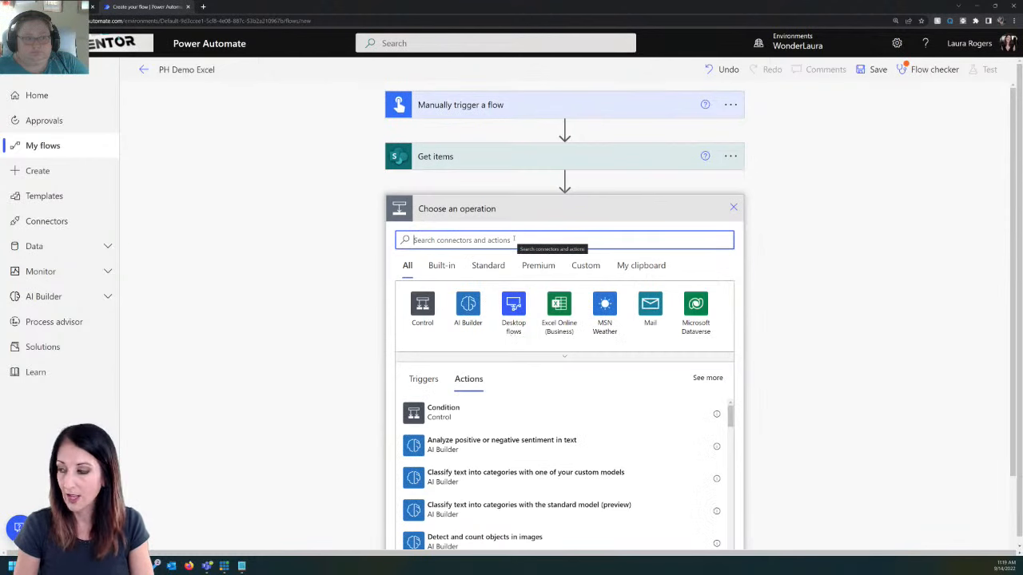
pyautogui.click(555, 310)
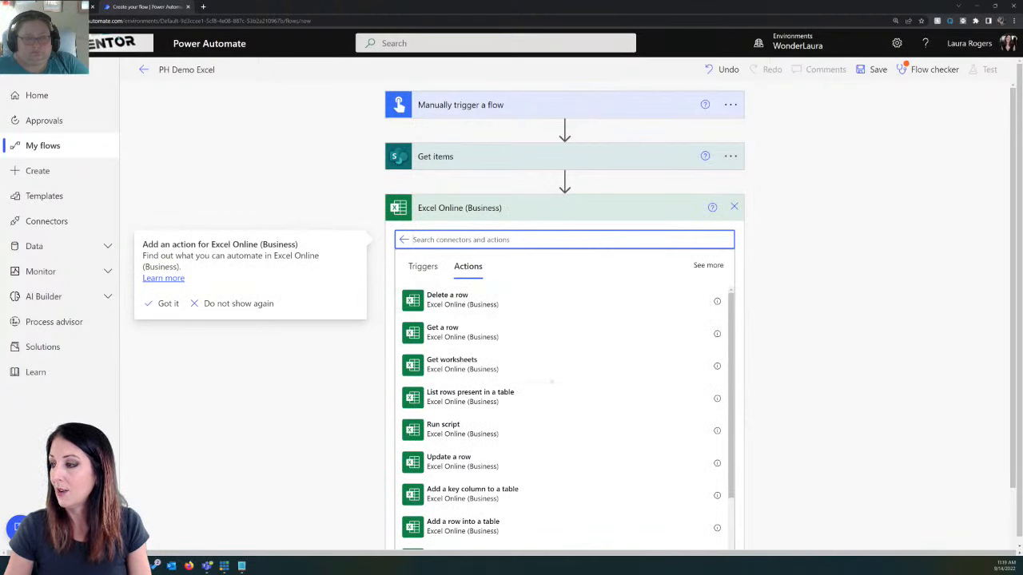
pyautogui.scroll(-2, 550, 384)
pyautogui.scroll(2, 537, 356)
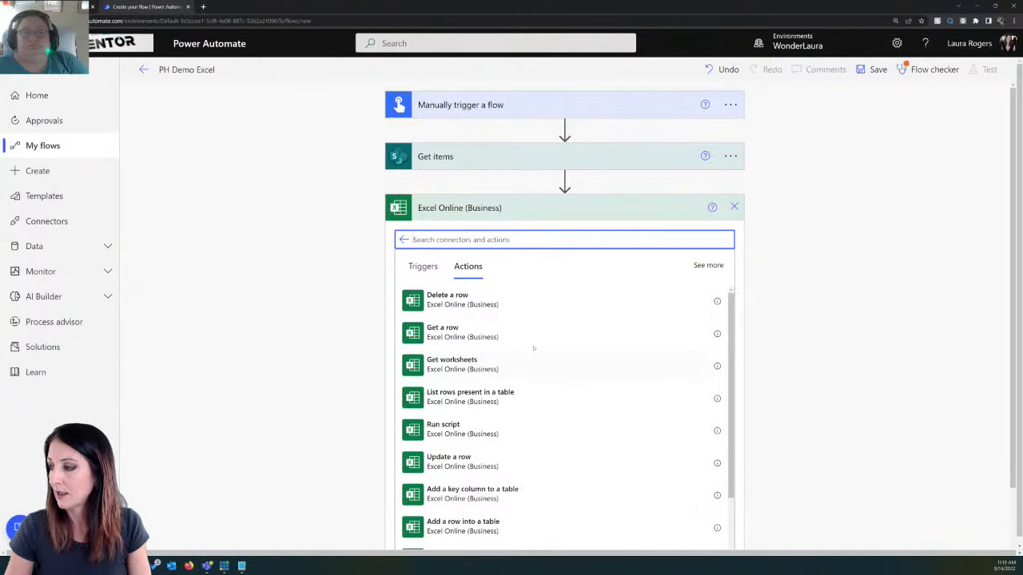
pyautogui.click(523, 239)
pyautogui.write('add')
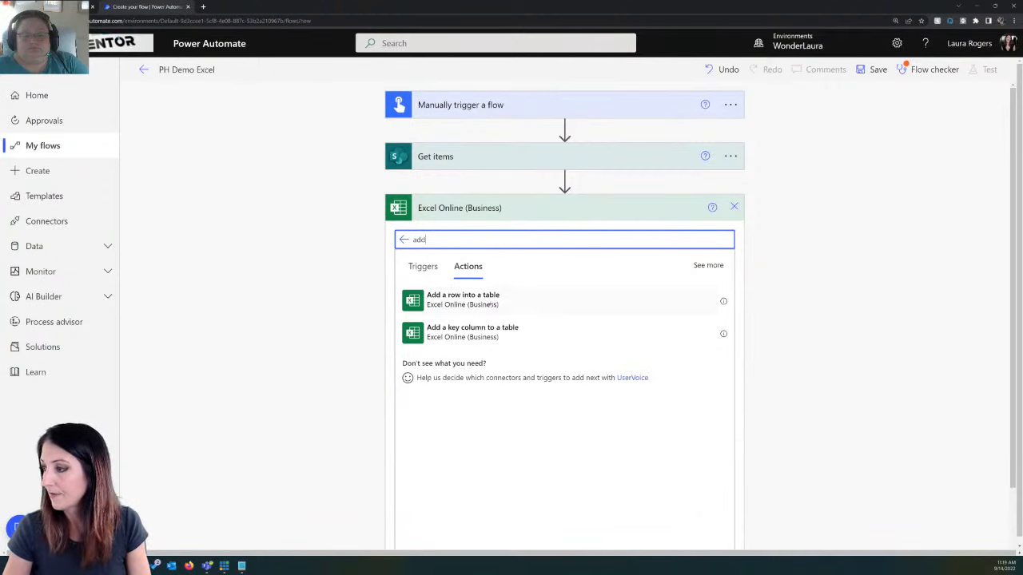
pyautogui.click(509, 304)
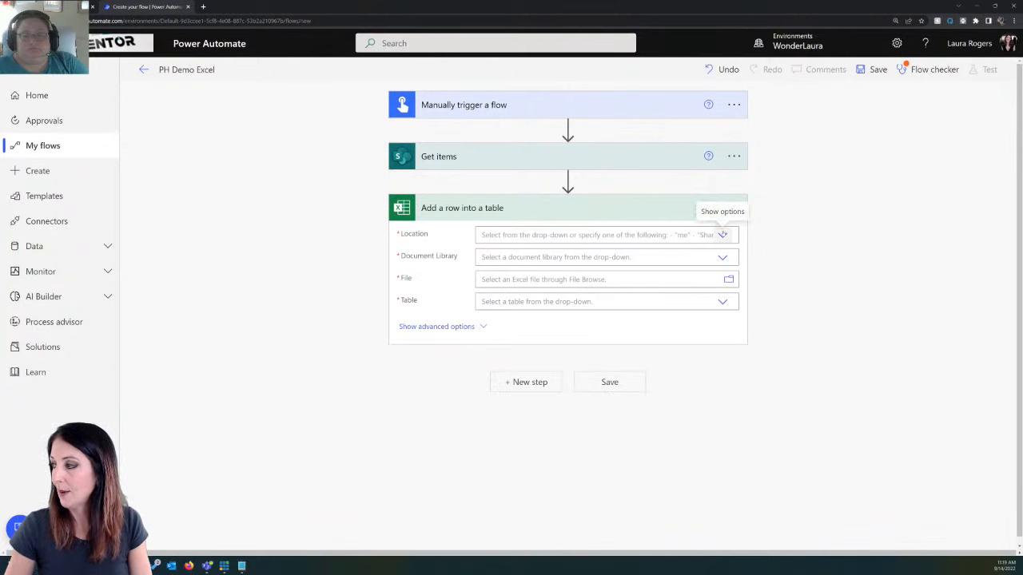
# Step: Point the Add a row into a table action at OneDrive for Business, library OneDrive, file PowerHourDemoFile.xlsx and Table1
pyautogui.click(722, 235)
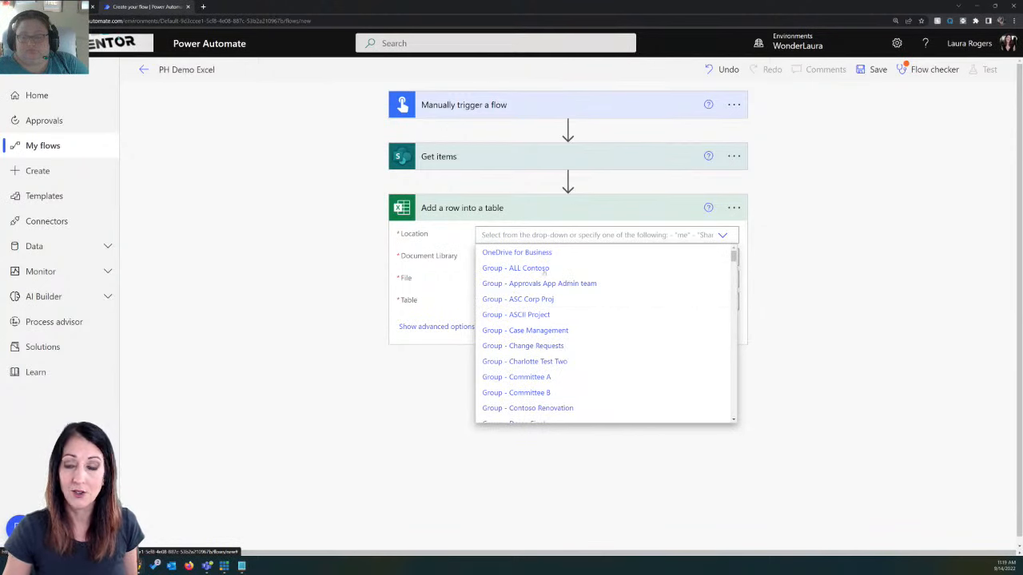
pyautogui.scroll(-5, 680, 306)
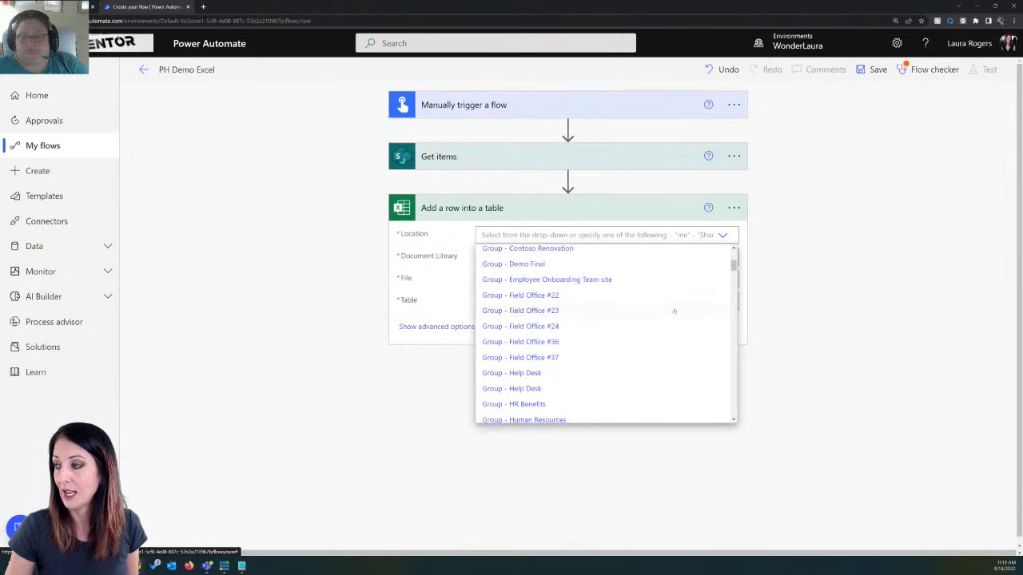
pyautogui.scroll(5, 673, 311)
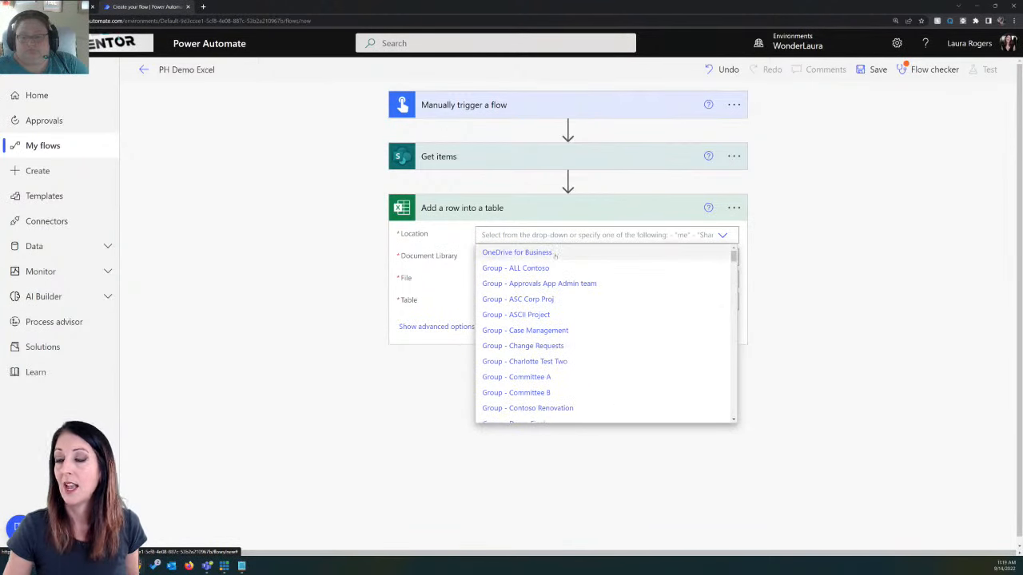
pyautogui.click(556, 252)
pyautogui.click(579, 262)
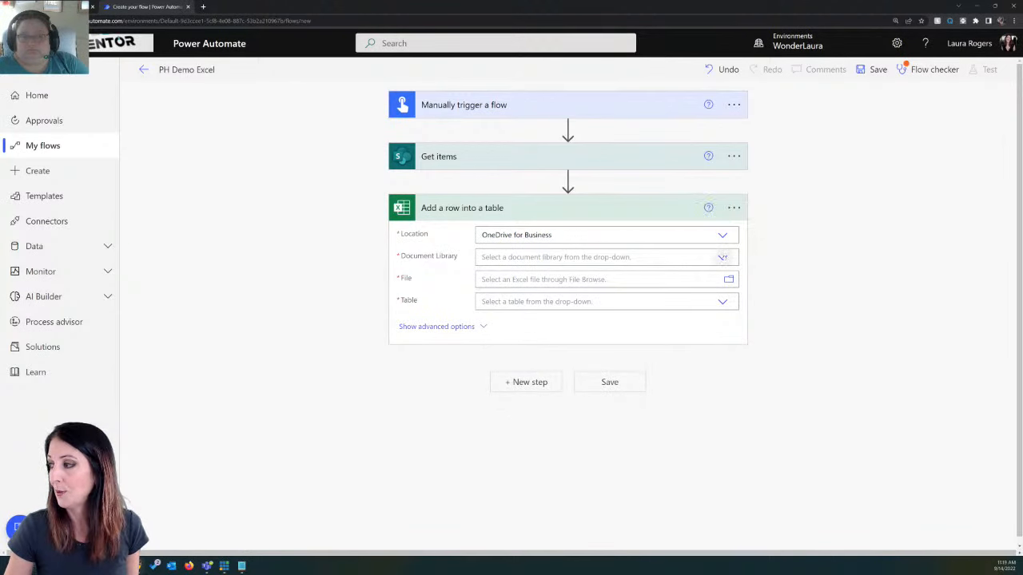
pyautogui.click(536, 274)
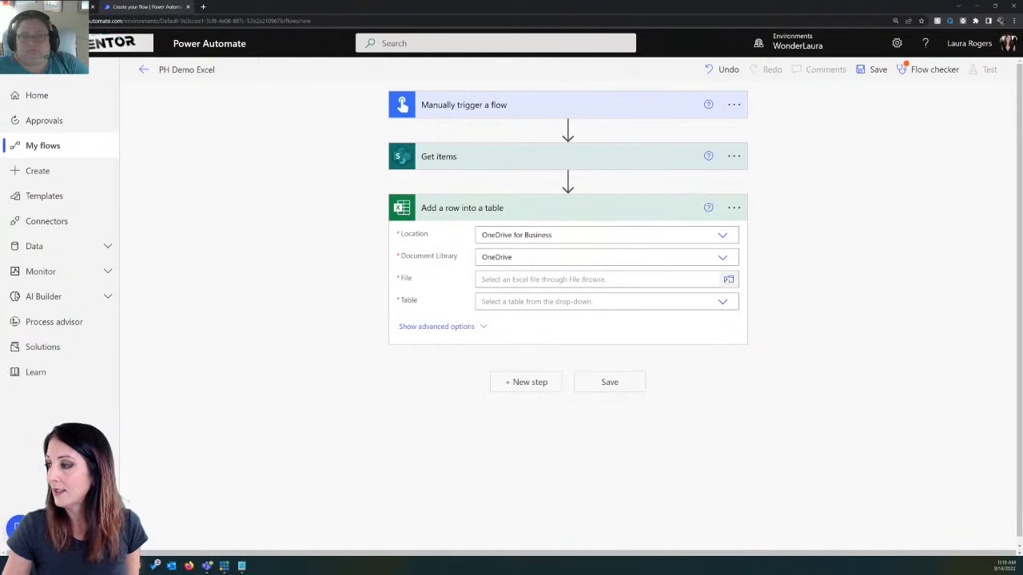
pyautogui.click(728, 279)
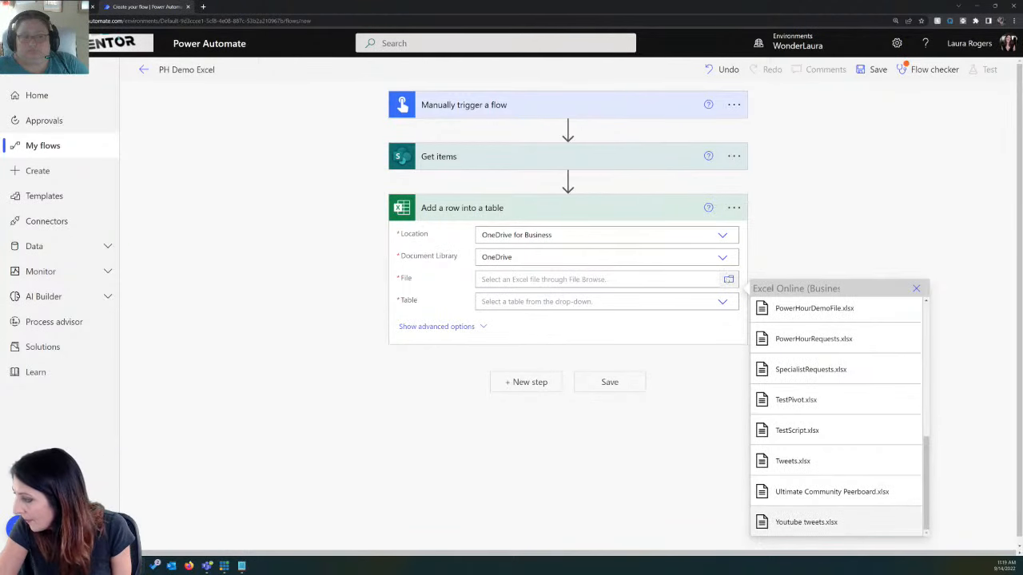
pyautogui.click(831, 310)
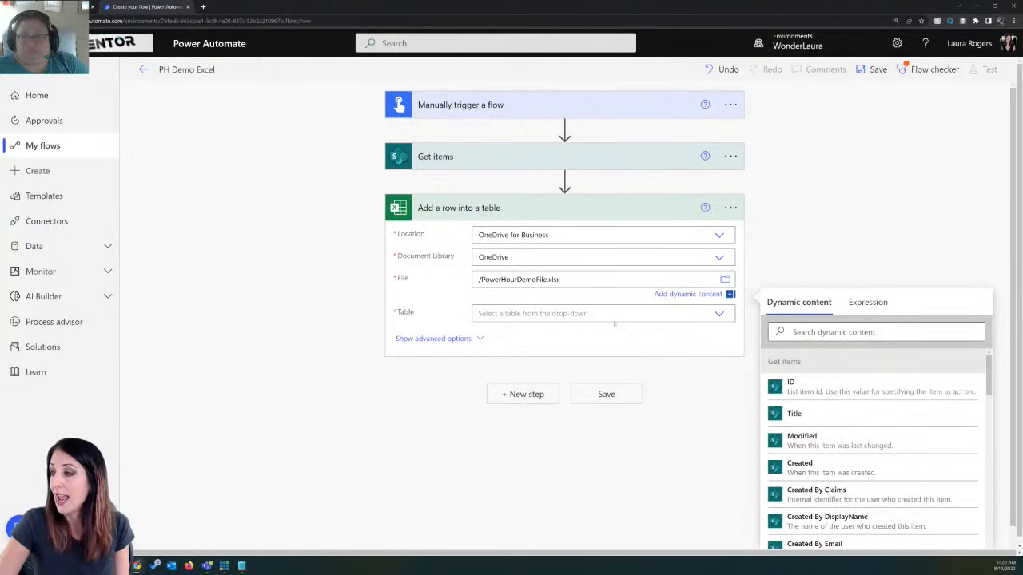
pyautogui.click(716, 314)
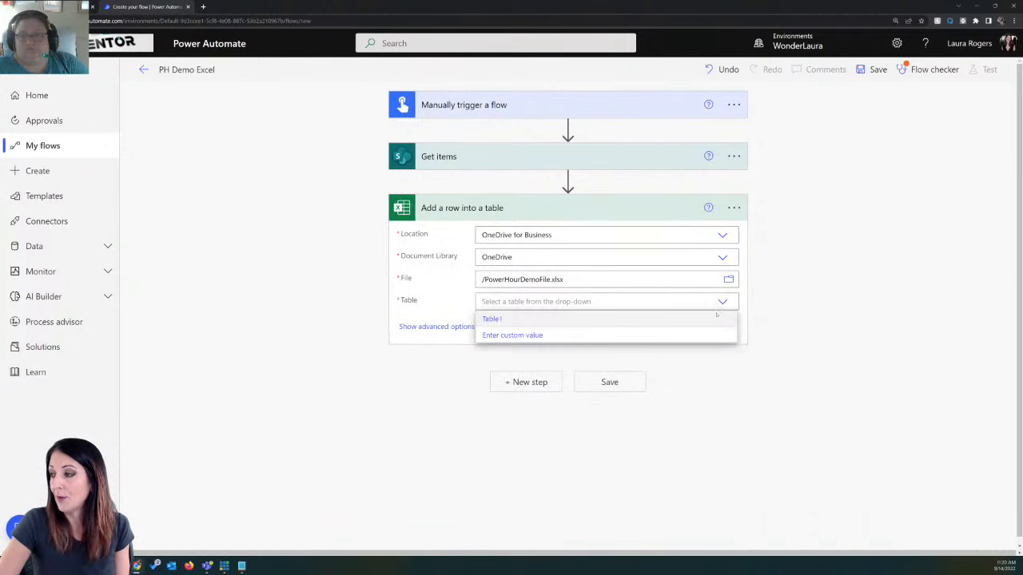
pyautogui.click(560, 321)
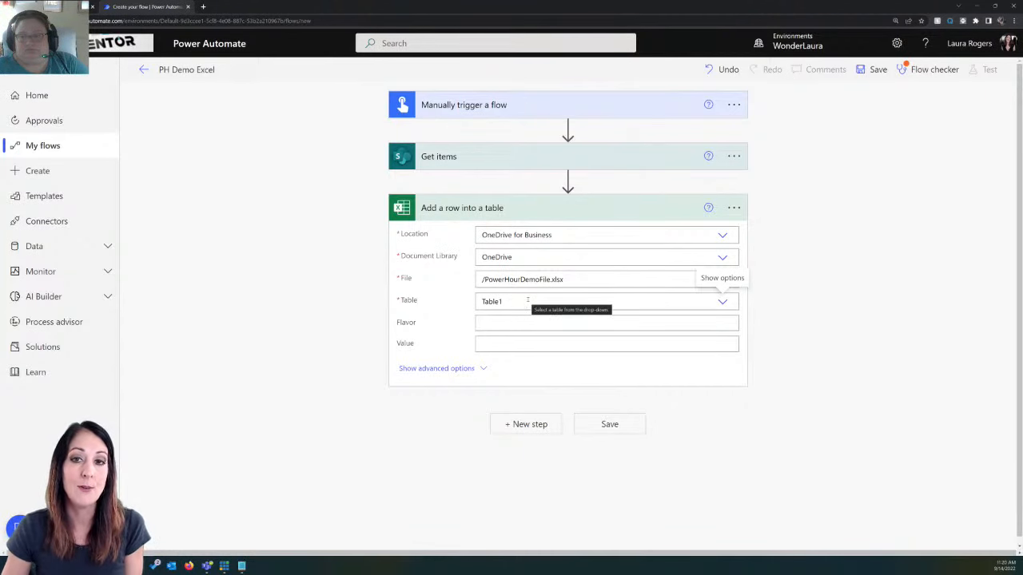
# Step: Map the row's Flavor column to Title and its Value column to Value from the Get items dynamic content
pyautogui.click(515, 323)
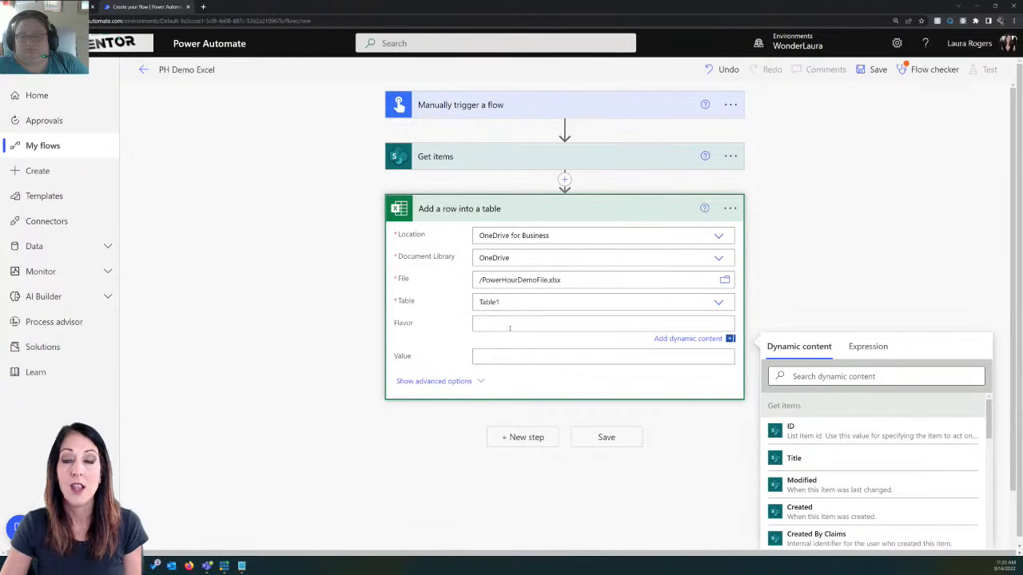
pyautogui.click(850, 459)
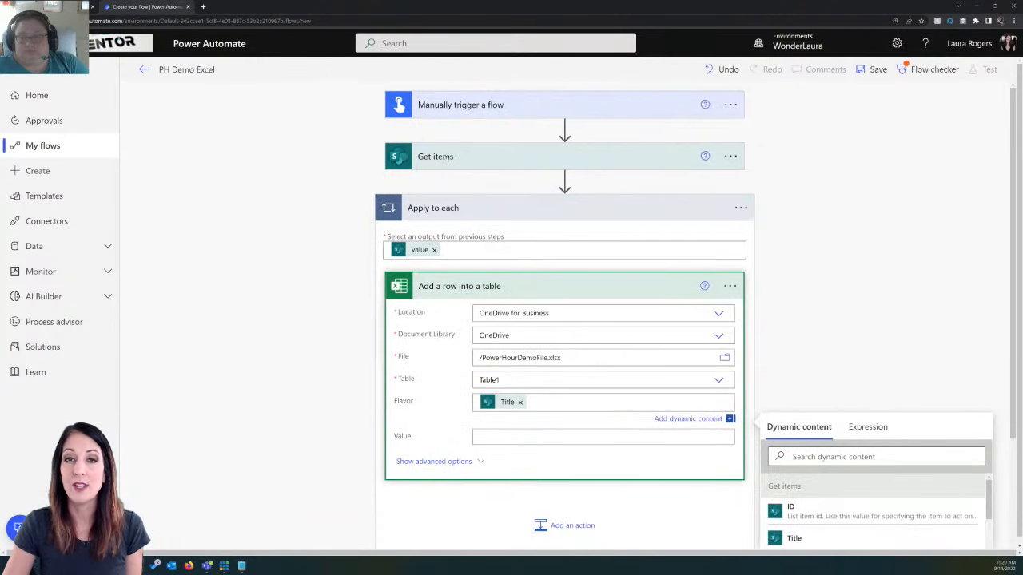
pyautogui.click(529, 437)
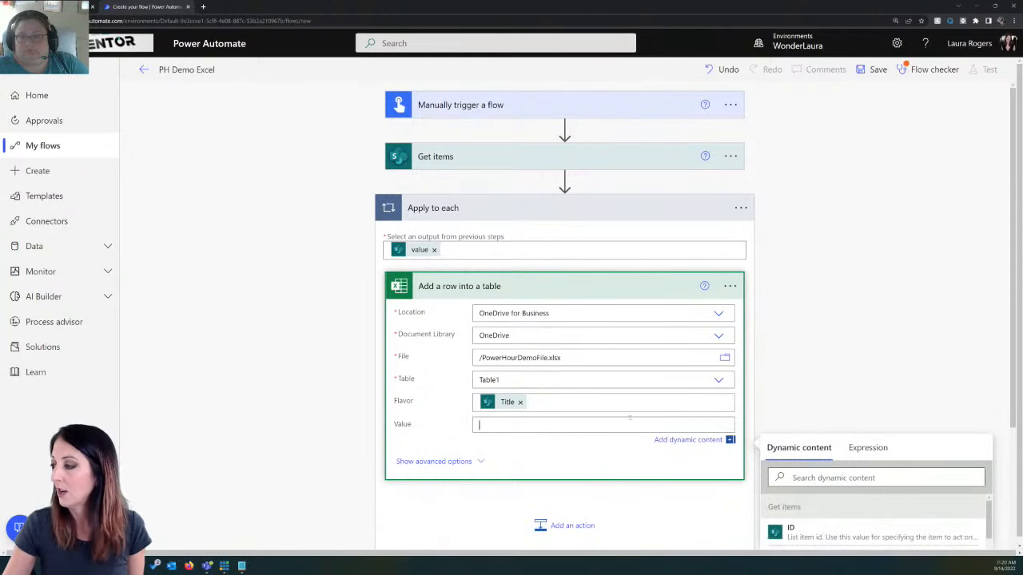
pyautogui.scroll(-2, 802, 336)
pyautogui.scroll(-1, 853, 435)
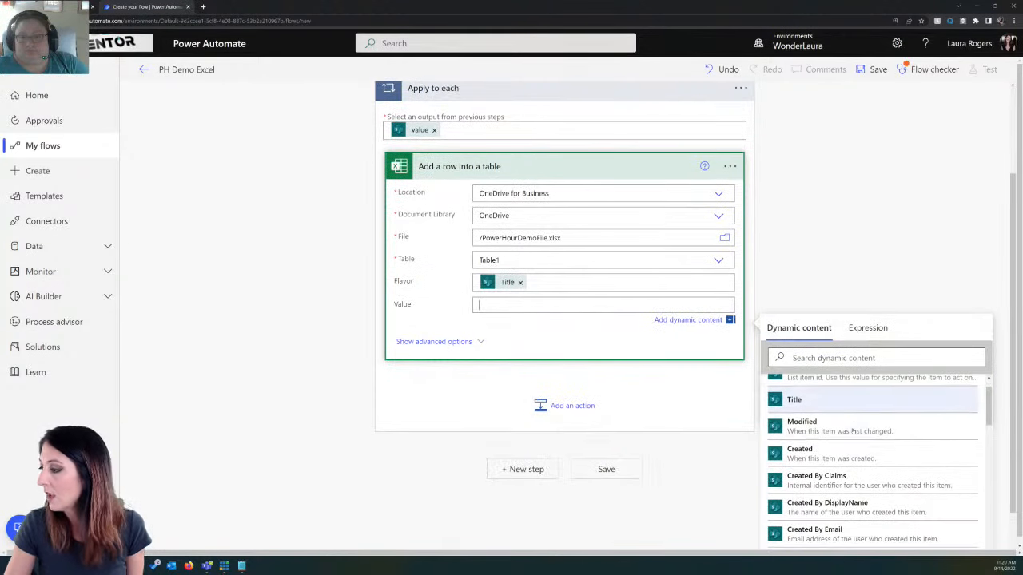
pyautogui.scroll(-10, 853, 432)
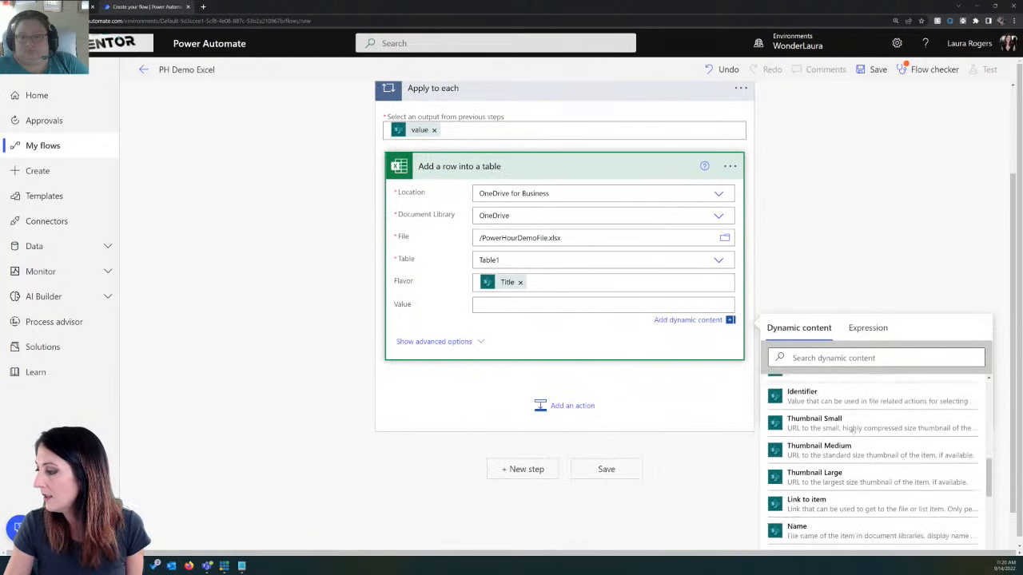
pyautogui.scroll(-5, 852, 431)
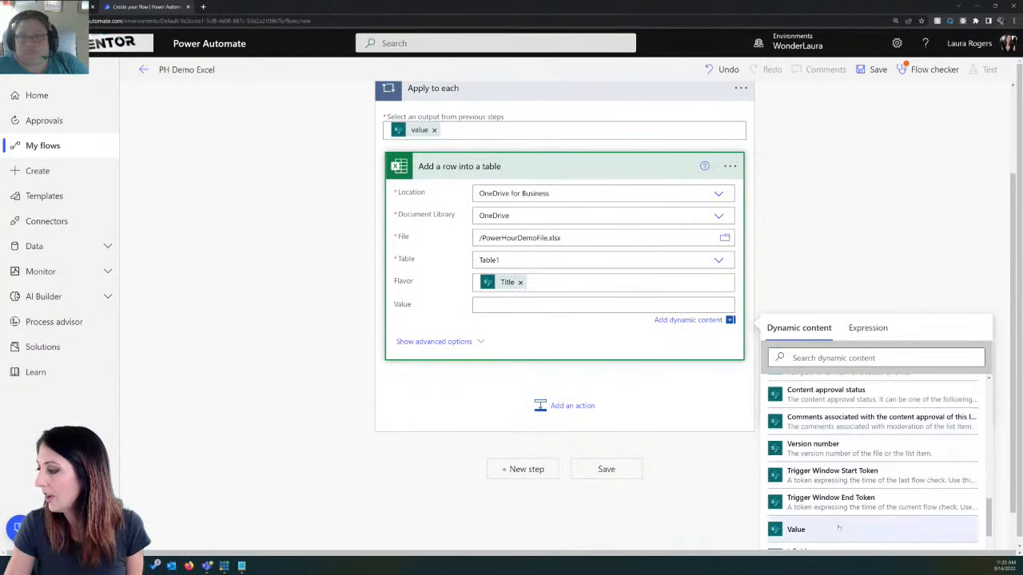
pyautogui.click(837, 531)
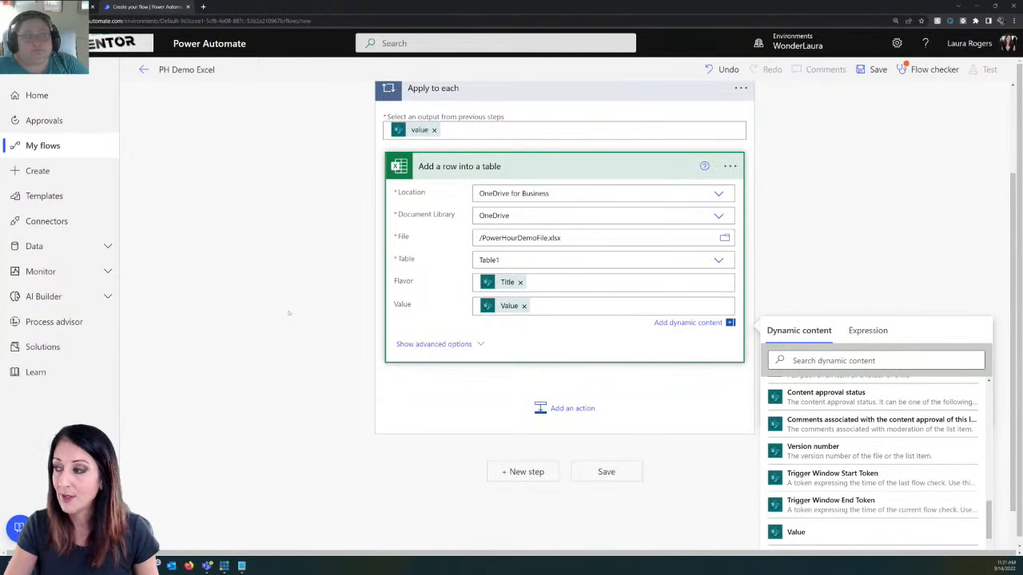
# Step: Add an Excel Online (Business) Run script action after the Apply to each loop
pyautogui.click(509, 476)
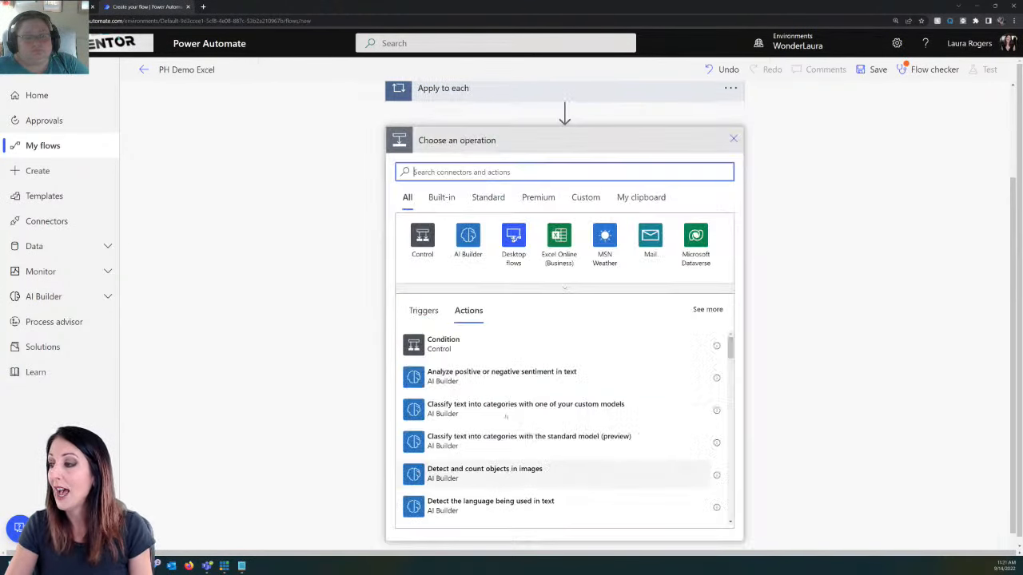
pyautogui.click(545, 238)
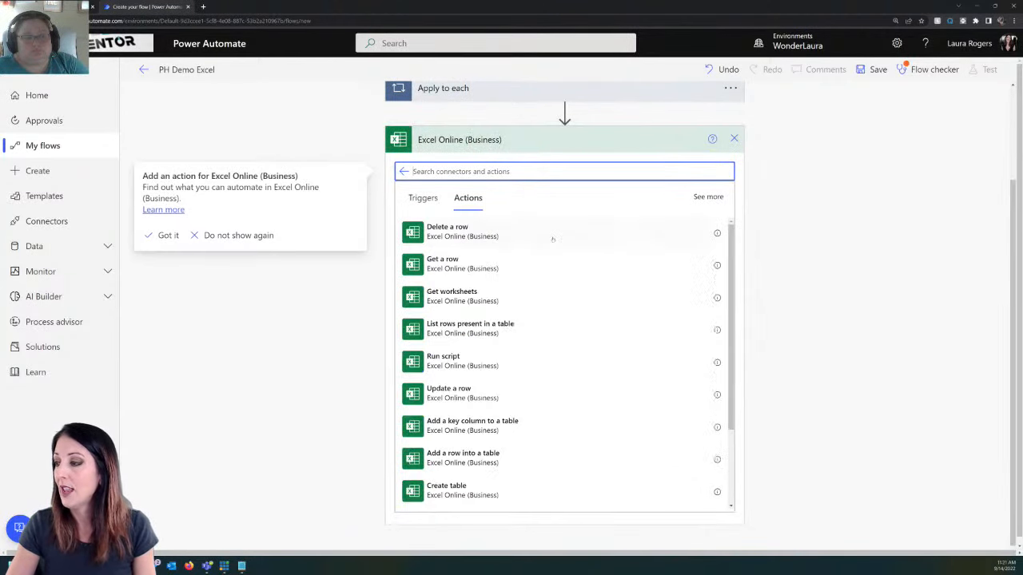
pyautogui.click(483, 367)
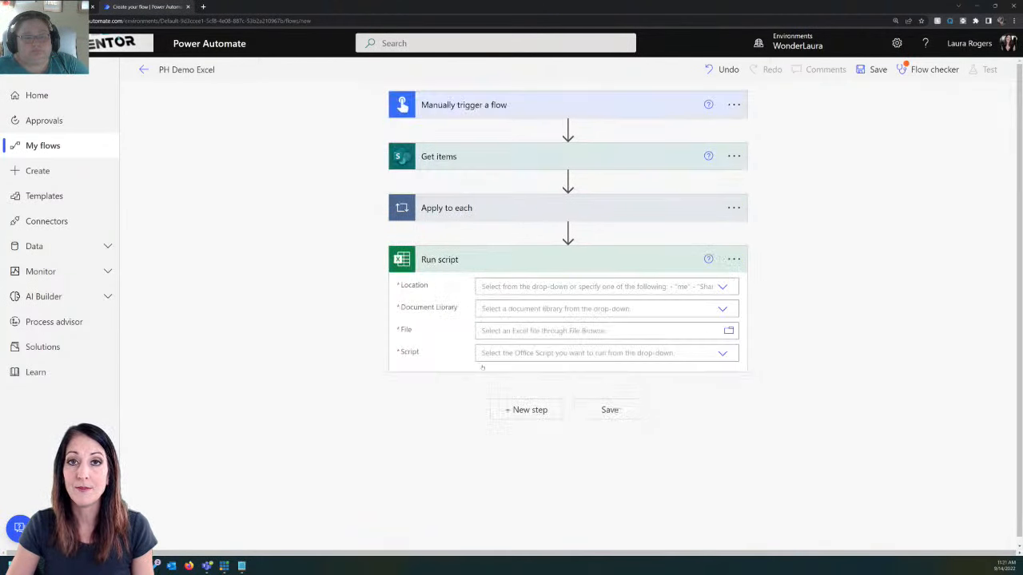
# Step: Set the Run script action to OneDrive for Business, library OneDrive, file PowerHourDemoFile.xlsx and the Power Hour Demo script
pyautogui.click(722, 286)
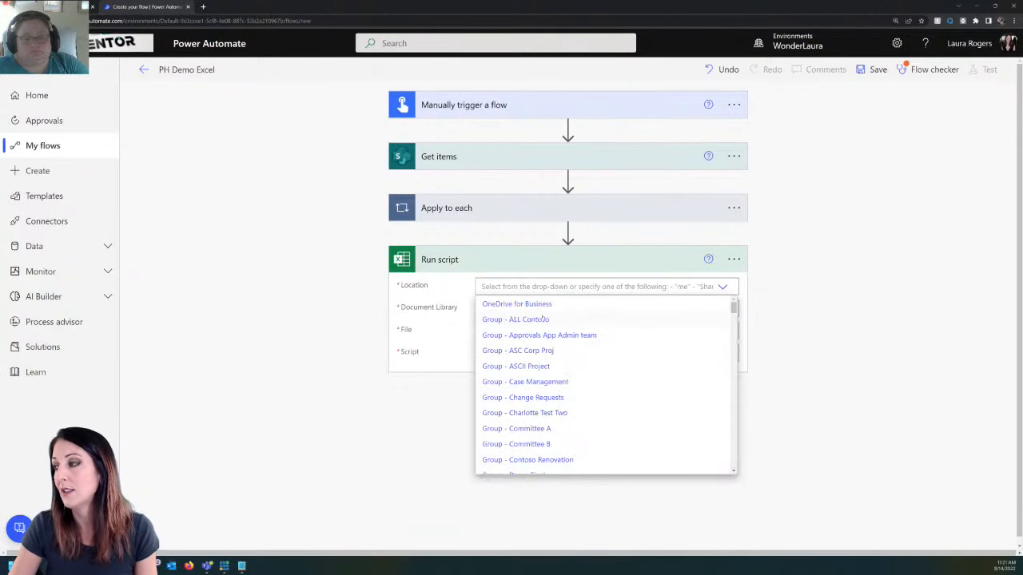
pyautogui.click(541, 305)
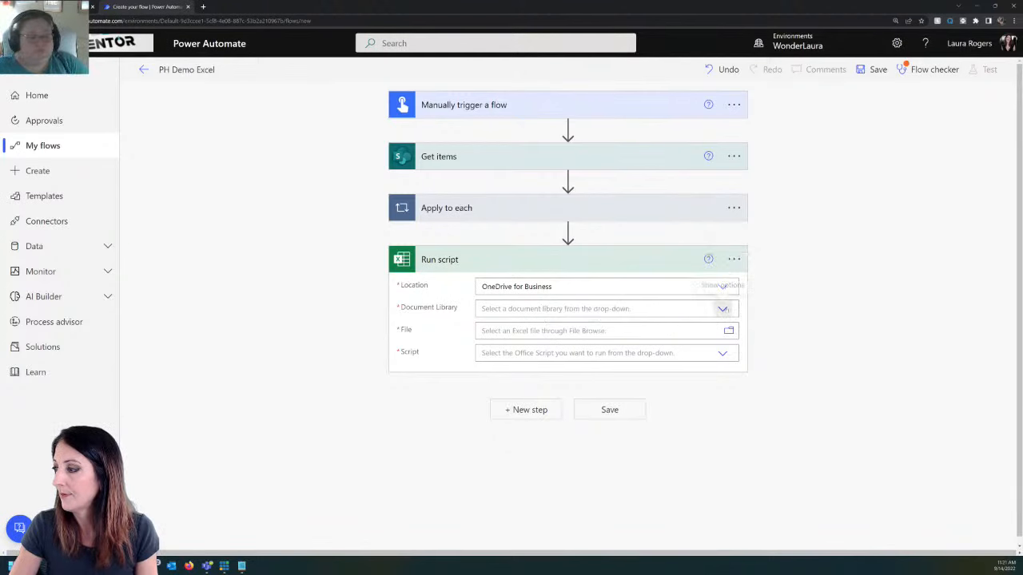
pyautogui.click(715, 307)
pyautogui.click(522, 327)
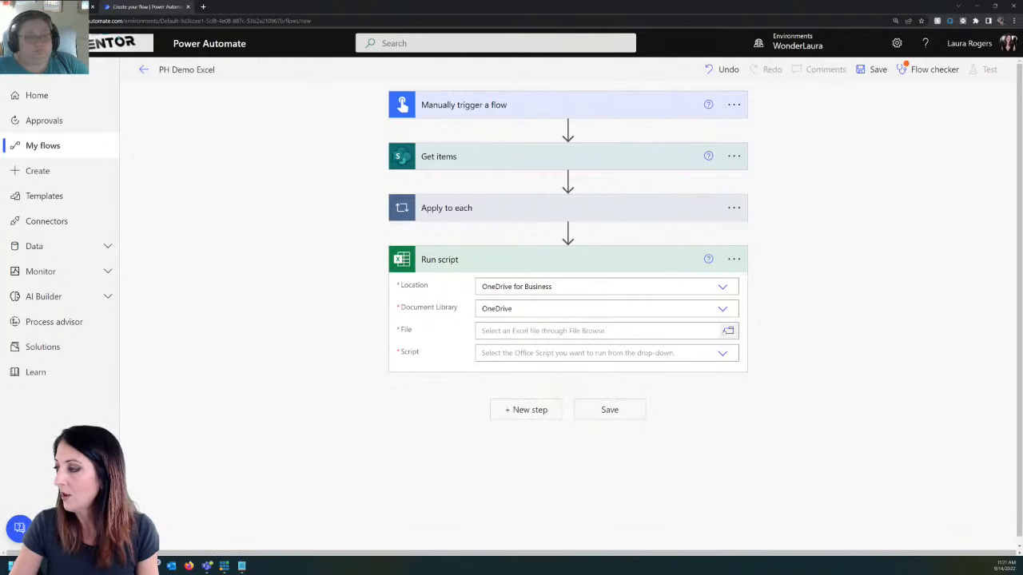
pyautogui.click(726, 331)
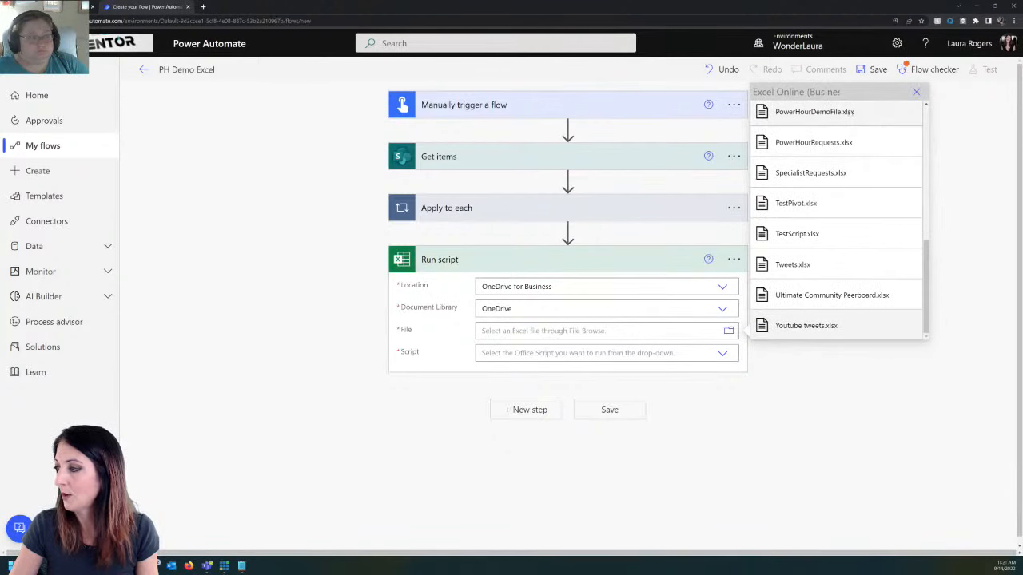
pyautogui.click(823, 111)
pyautogui.click(719, 364)
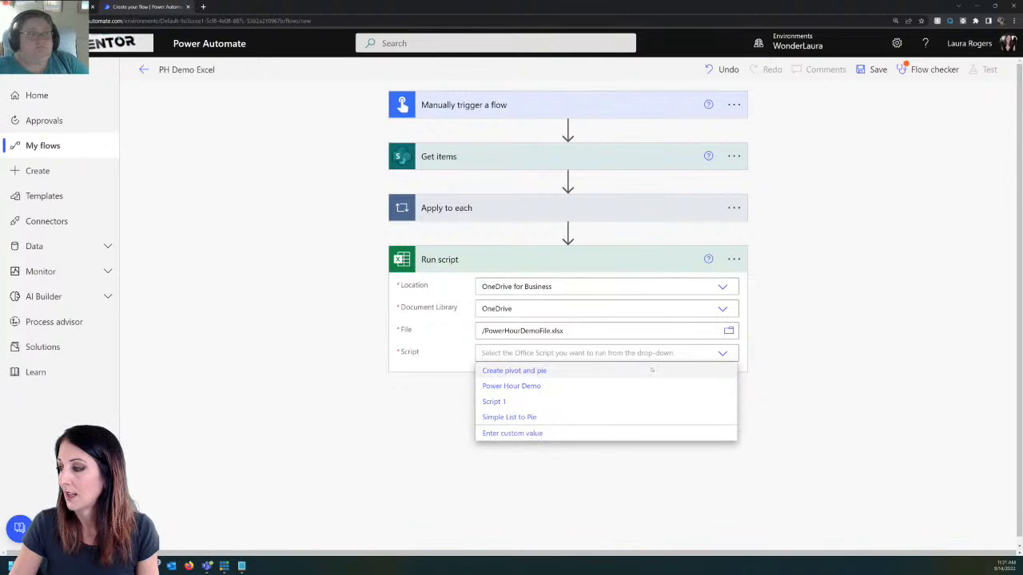
pyautogui.click(543, 387)
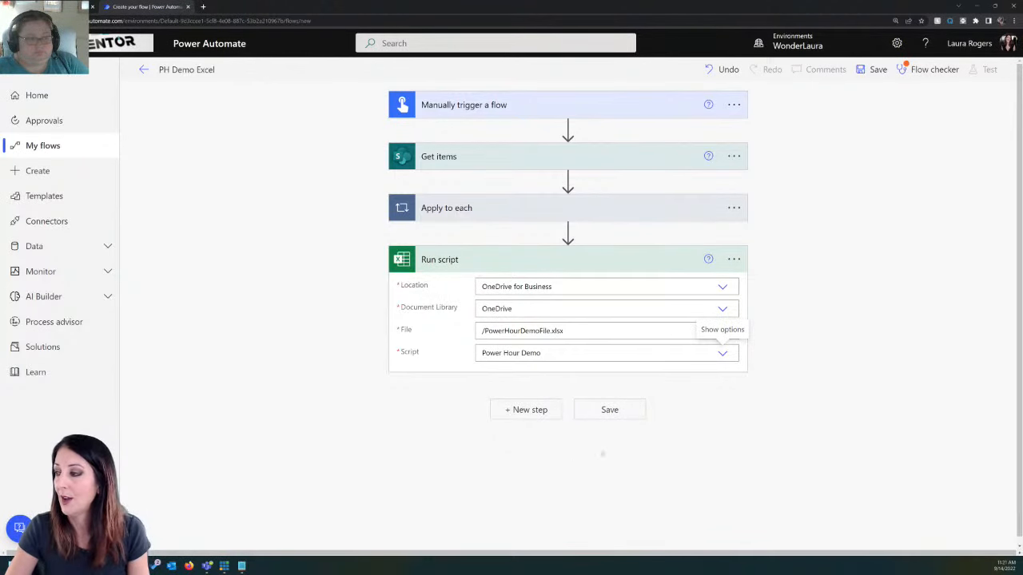
# Step: Save the PH Demo Excel flow and dismiss the flow checker
pyautogui.click(609, 410)
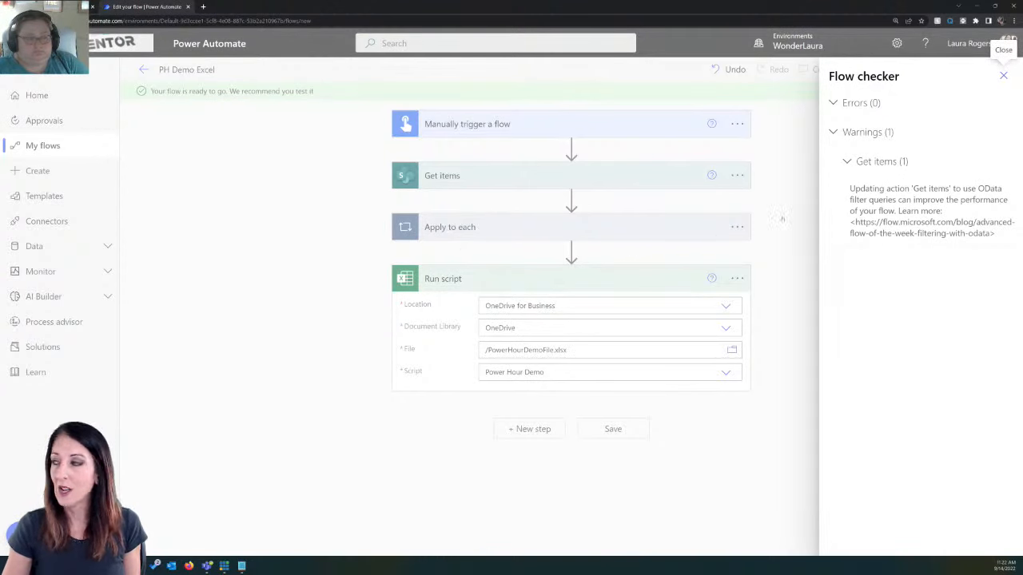
pyautogui.click(1004, 75)
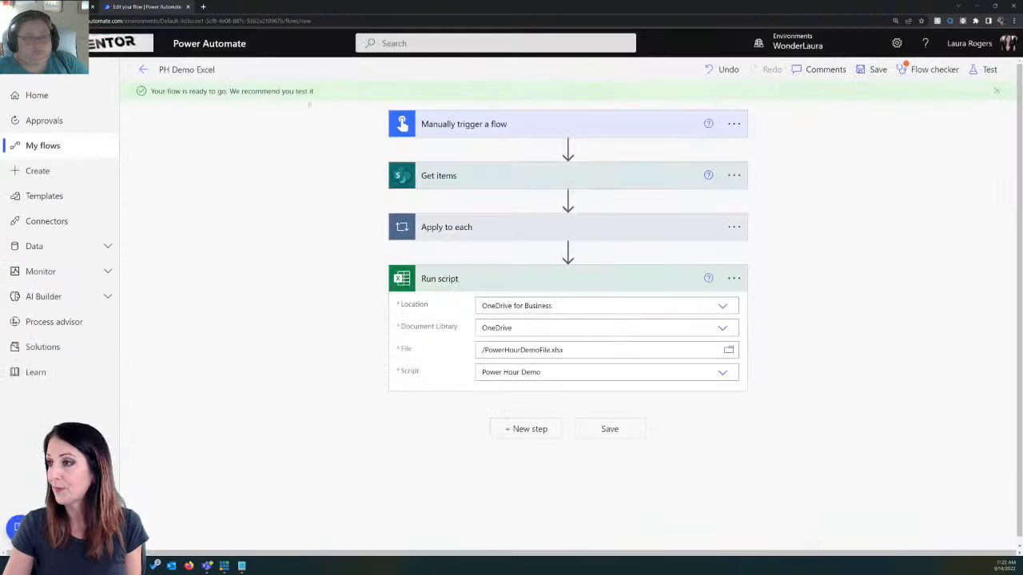
# Step: Leave the PH Demo Excel flow and open the existing Excel script test flow for editing
pyautogui.click(144, 69)
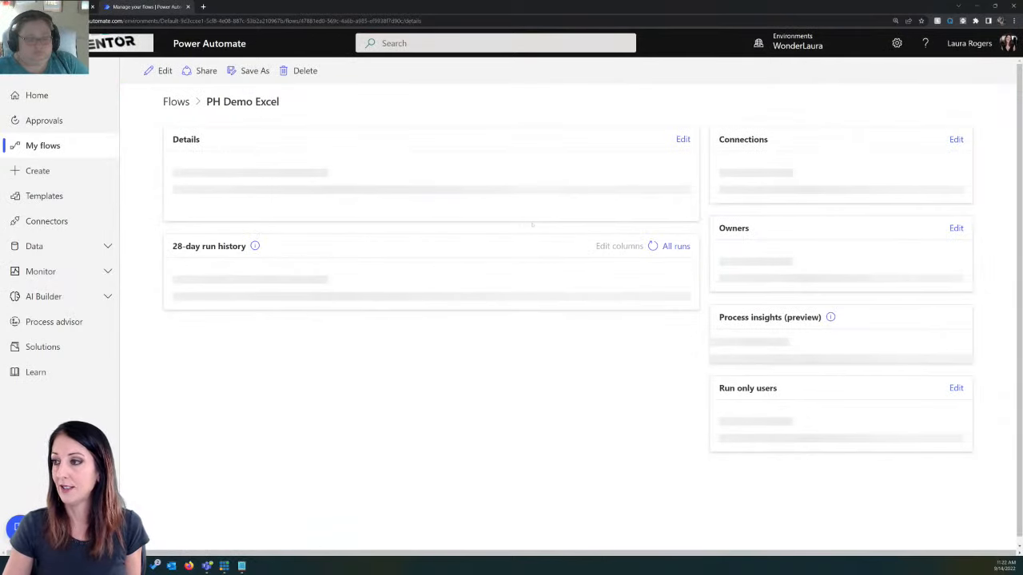
pyautogui.click(176, 120)
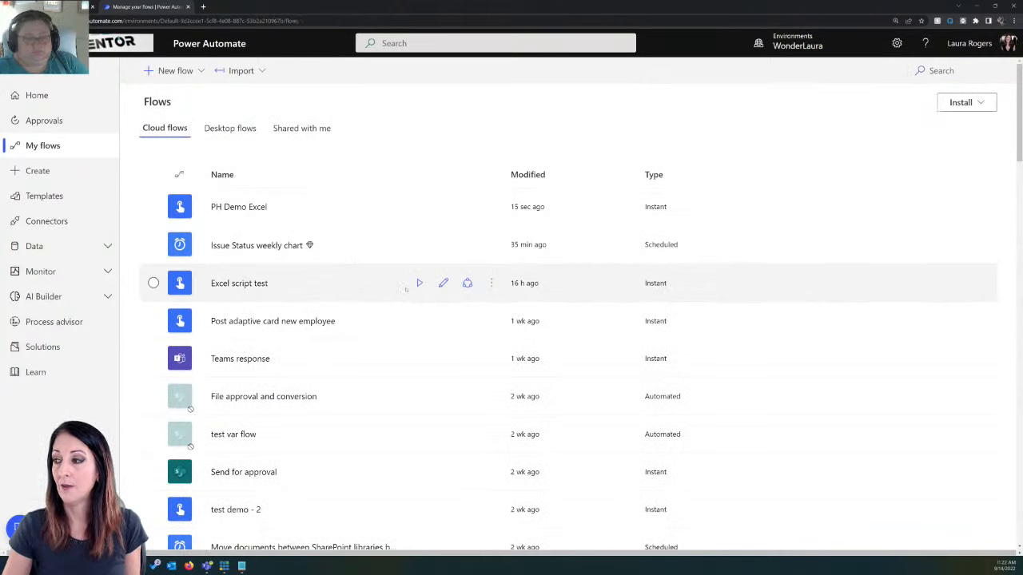
pyautogui.click(443, 283)
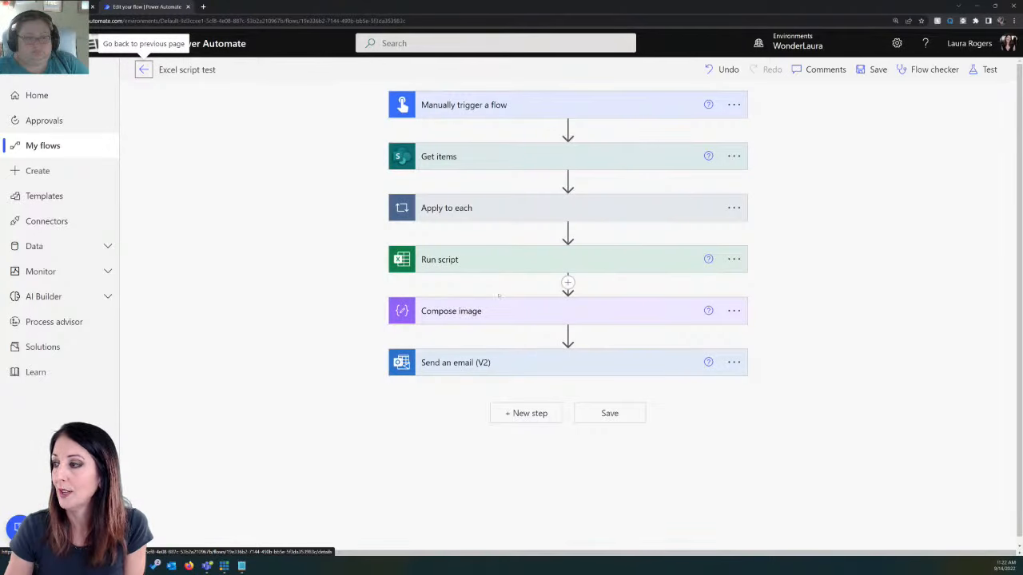
# Step: Copy the whole image/png JSON from the Compose image action's inputs and leave the Excel script test flow
pyautogui.click(499, 307)
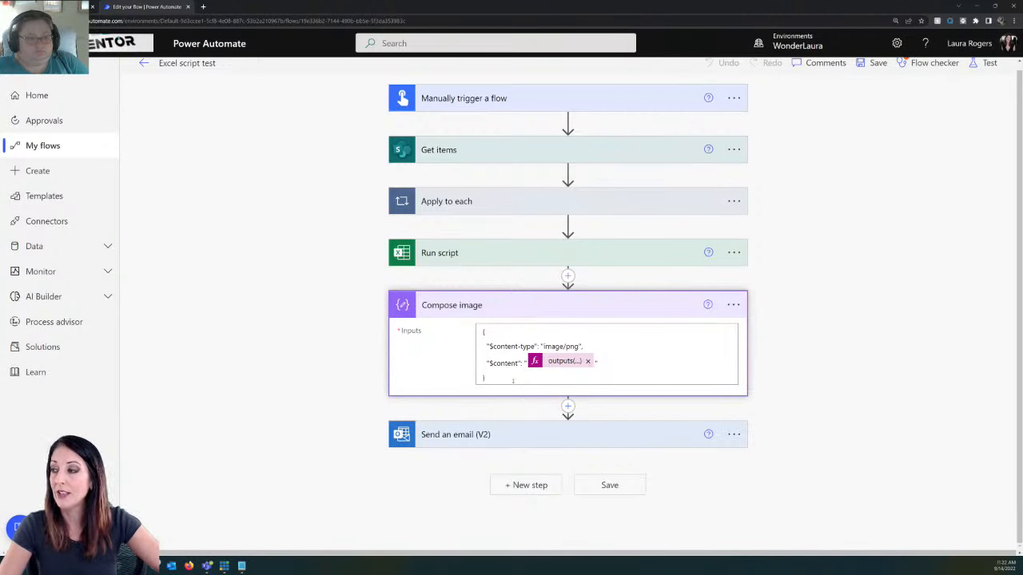
pyautogui.moveTo(505, 376); pyautogui.dragTo(465, 333)
pyautogui.hotkey('ctrl', 'c')
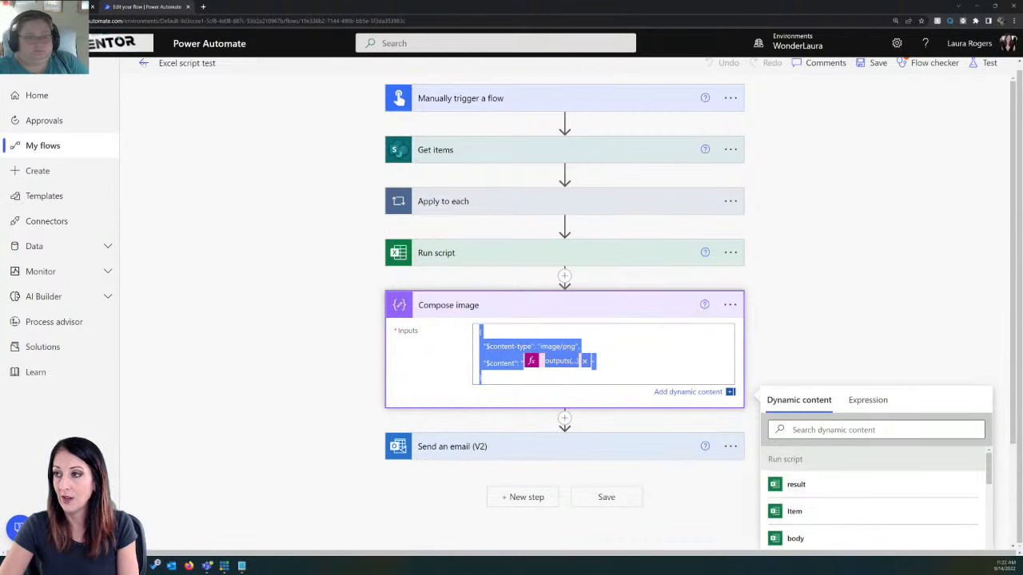
pyautogui.click(143, 63)
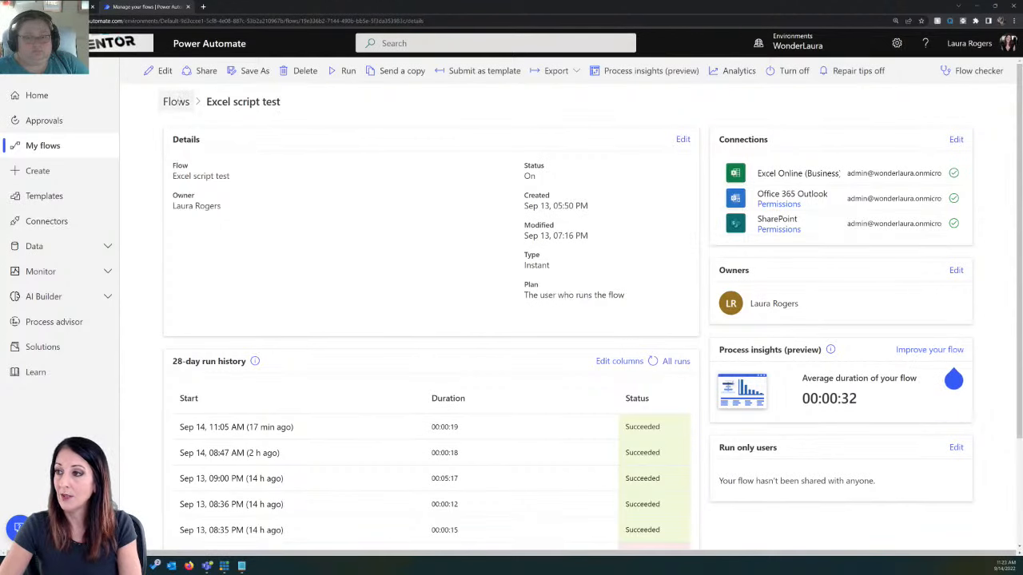
# Step: Open the flows list in a separate browser tab and open the PH Demo Excel flow for editing
pyautogui.rightClick(177, 100)
pyautogui.click(203, 108)
pyautogui.click(246, 7)
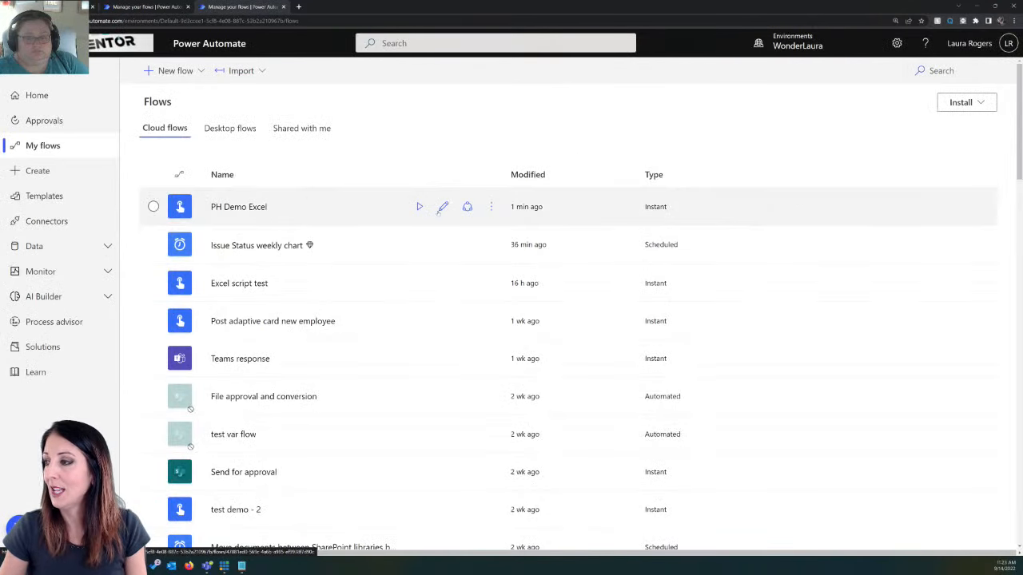
pyautogui.click(444, 206)
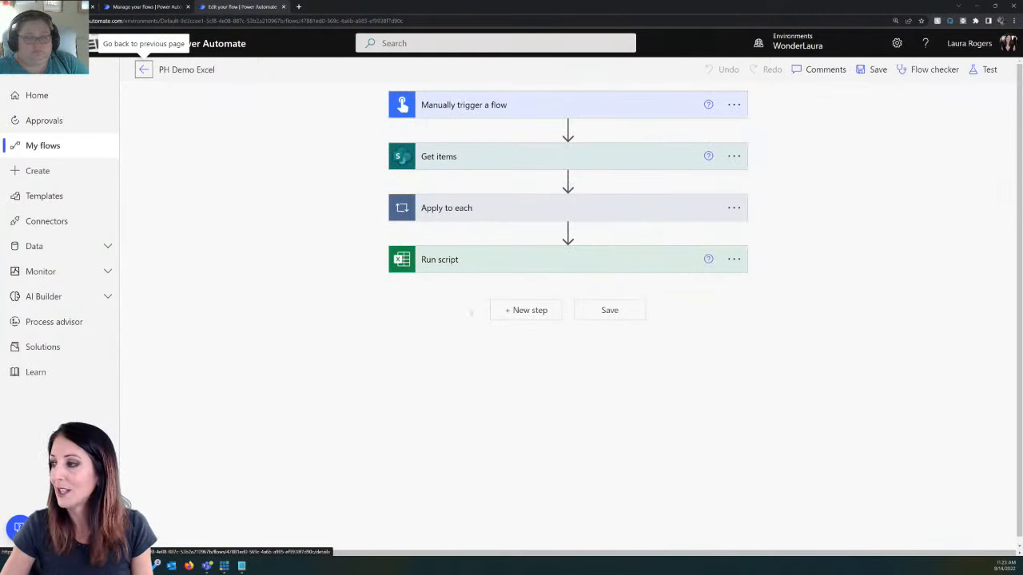
# Step: Add a Data Operation Compose action after Run script and paste the copied image/png JSON into its inputs
pyautogui.click(523, 312)
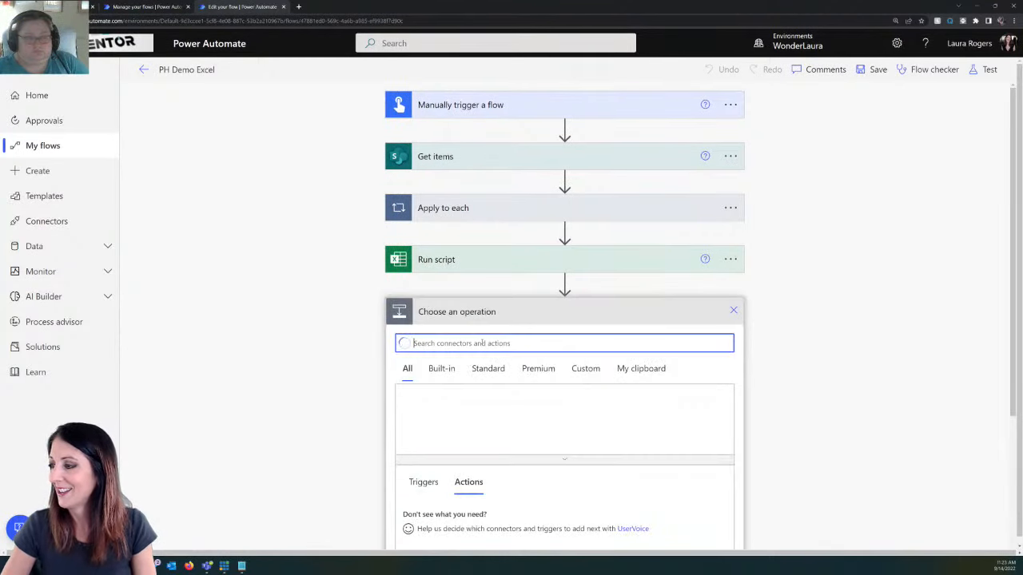
pyautogui.write('compose')
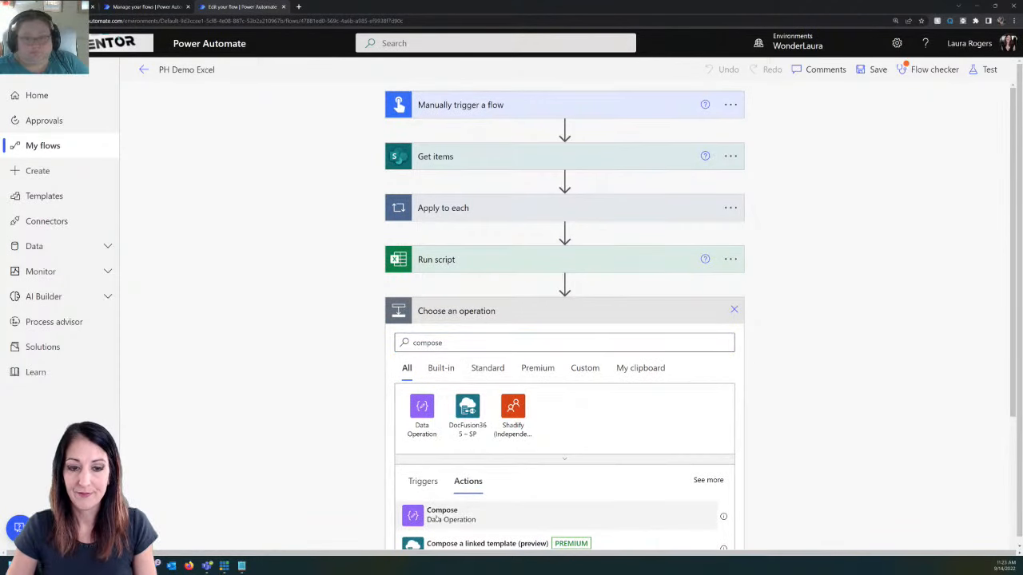
pyautogui.click(435, 518)
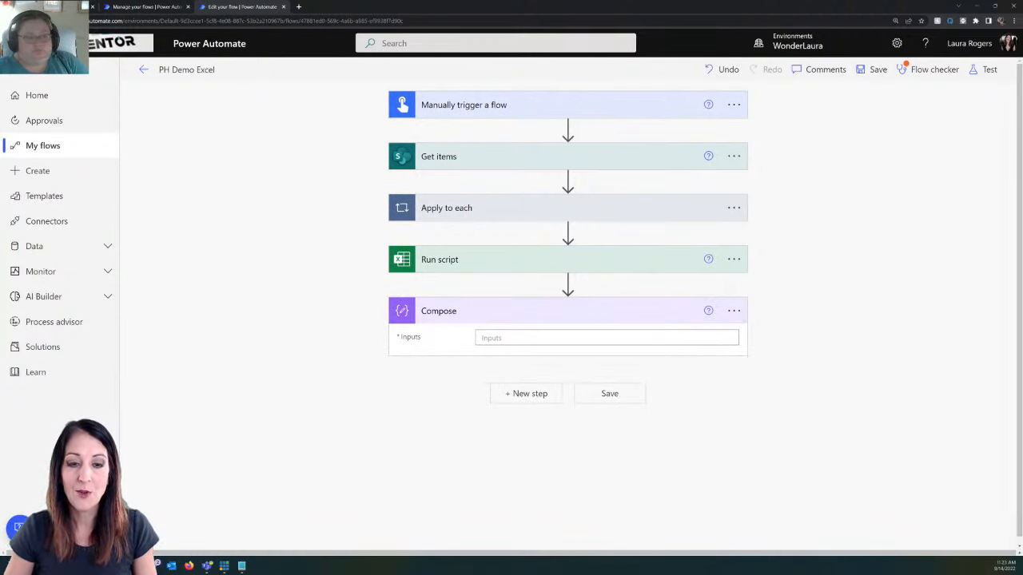
pyautogui.click(484, 338)
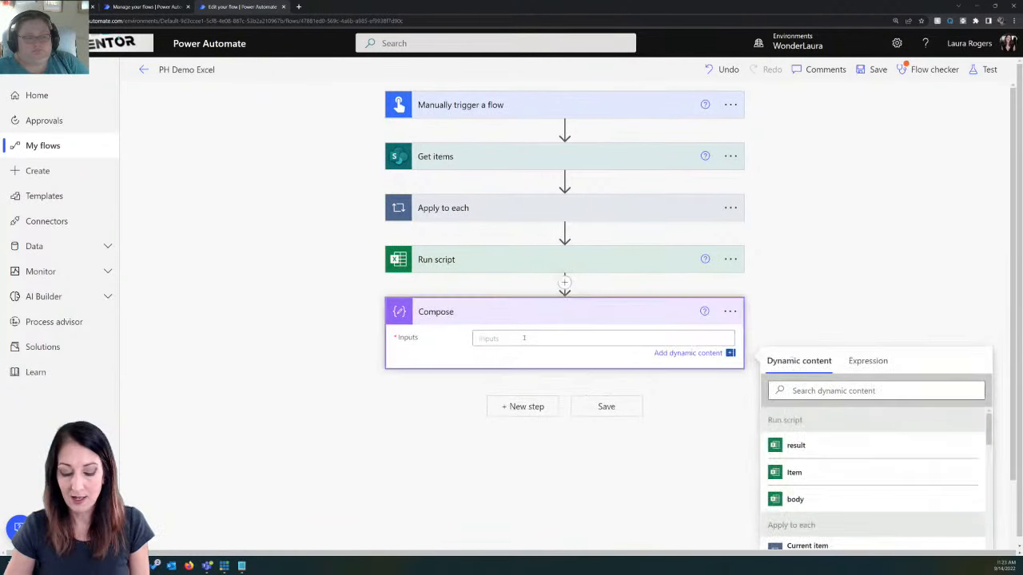
pyautogui.hotkey('ctrl', 'v')
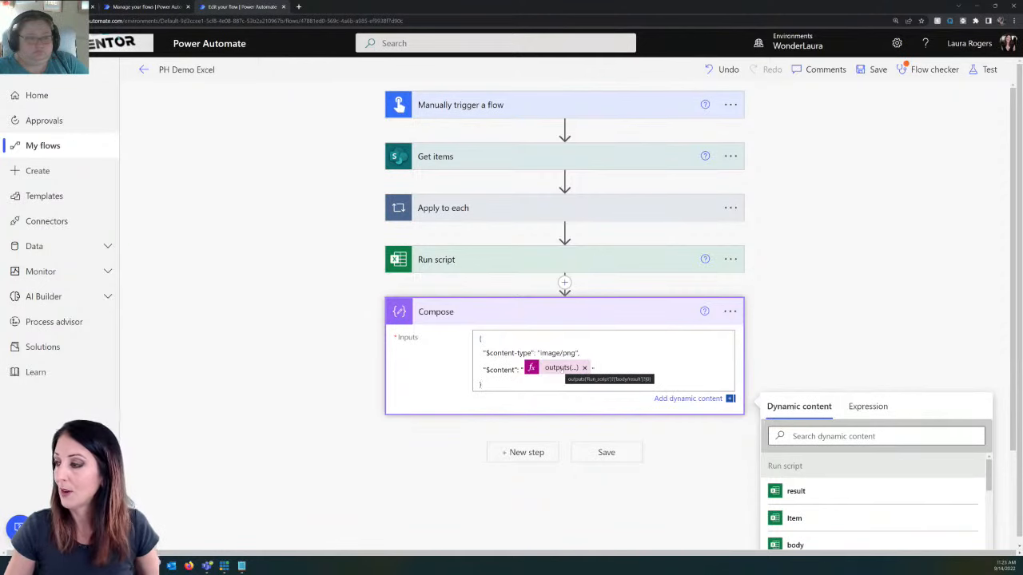
# Step: Rename the Compose action to Compose PNG
pyautogui.click(733, 311)
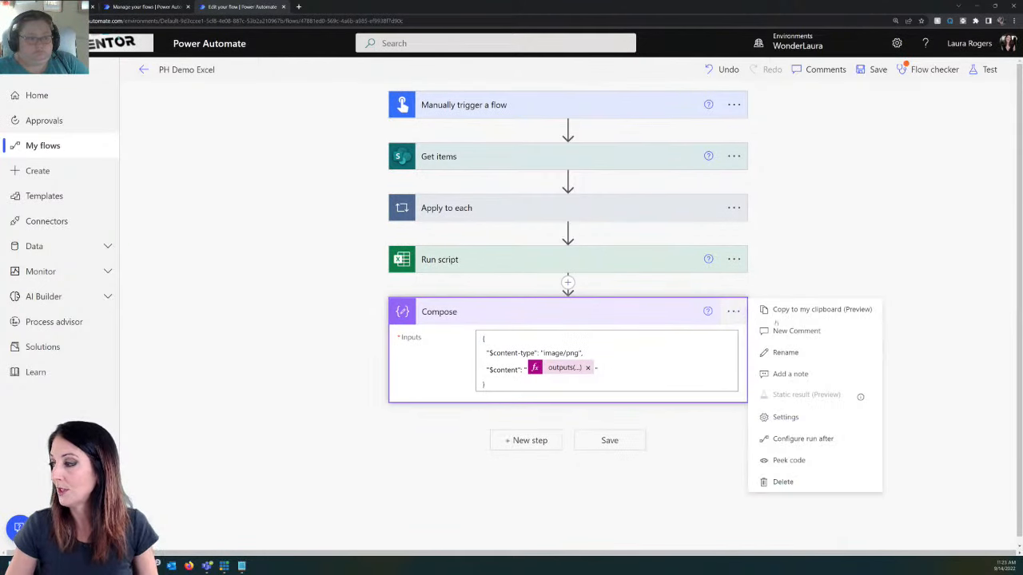
pyautogui.click(786, 352)
pyautogui.click(503, 313)
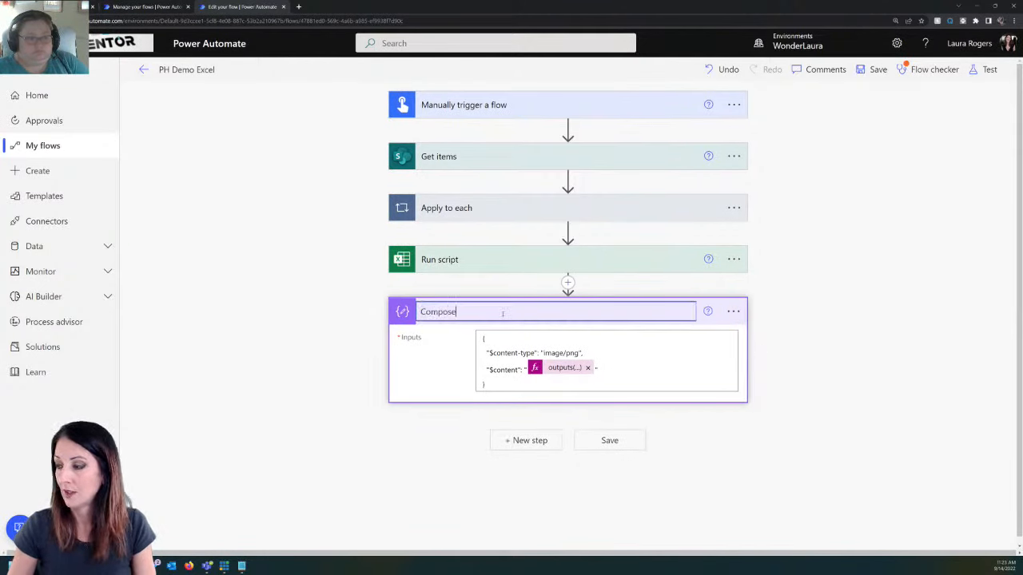
pyautogui.write('PNG')
pyautogui.press('Return')
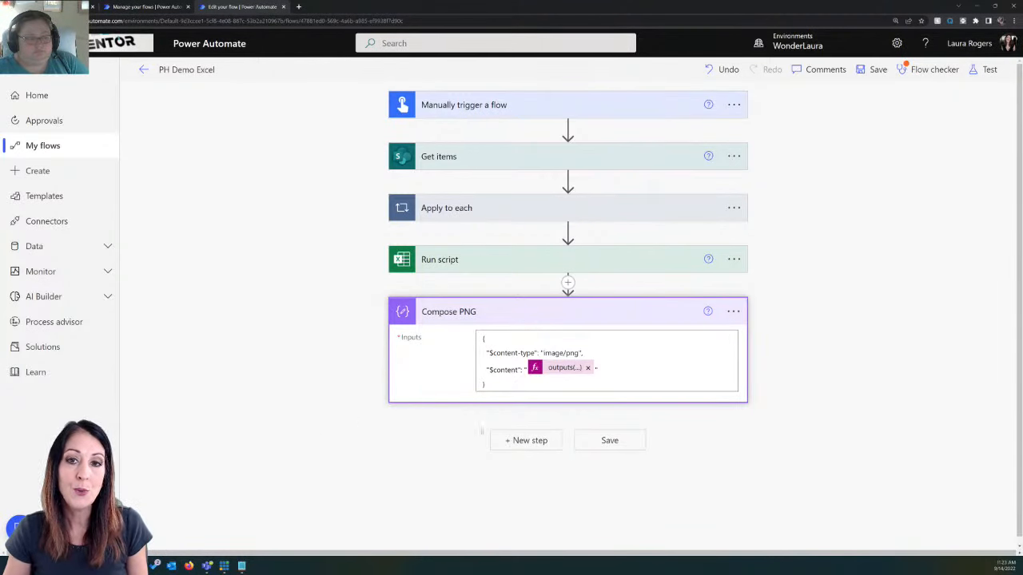
# Step: Add an Office 365 Outlook Send an email (V2) action after Compose PNG
pyautogui.click(538, 444)
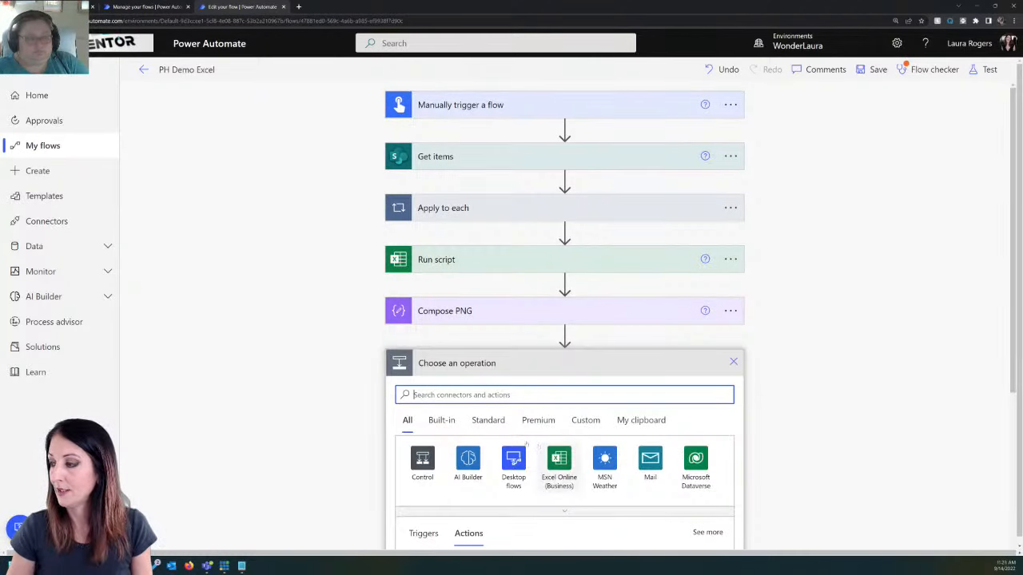
pyautogui.write('email')
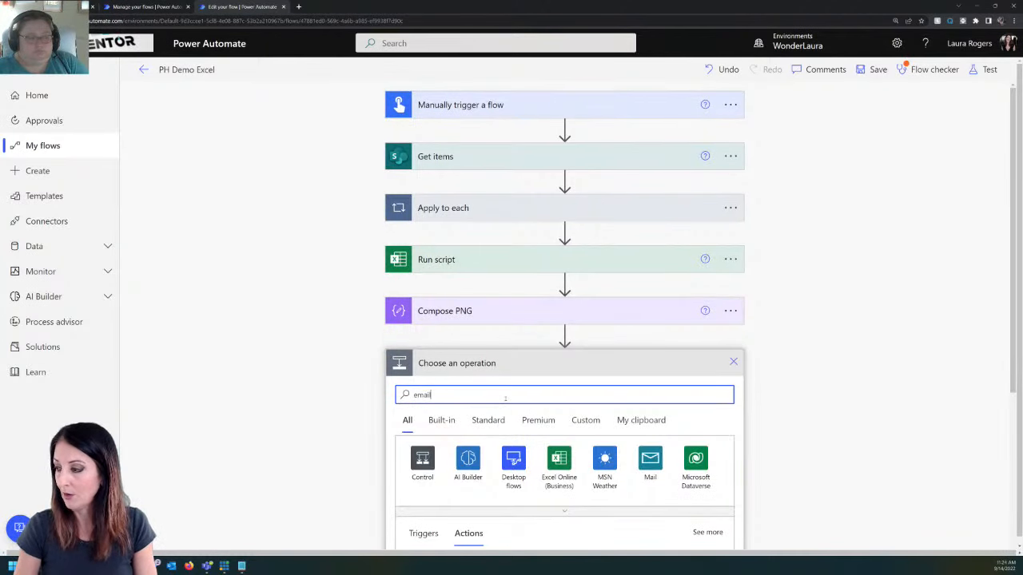
pyautogui.scroll(-3, 659, 446)
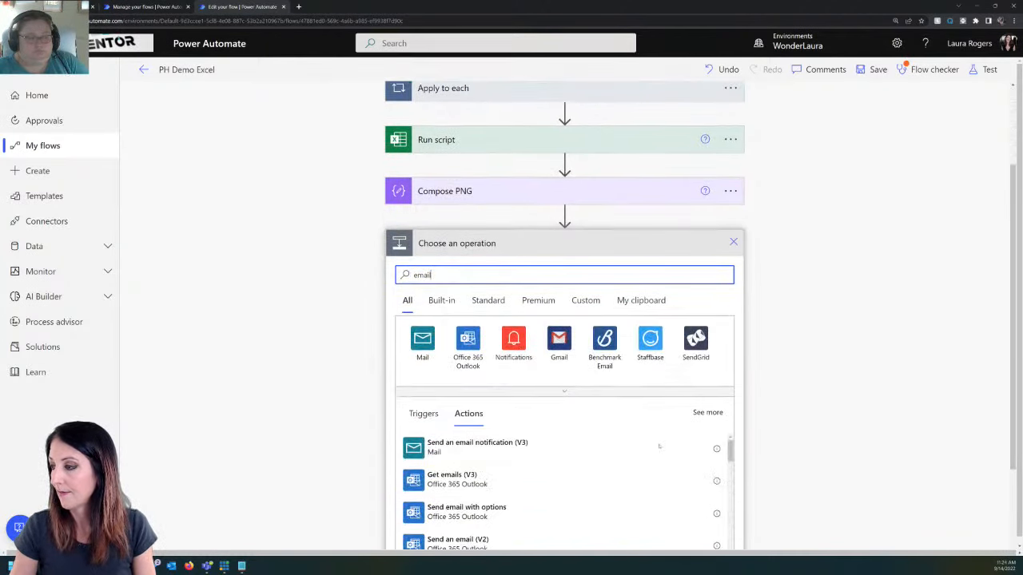
pyautogui.scroll(-2, 560, 456)
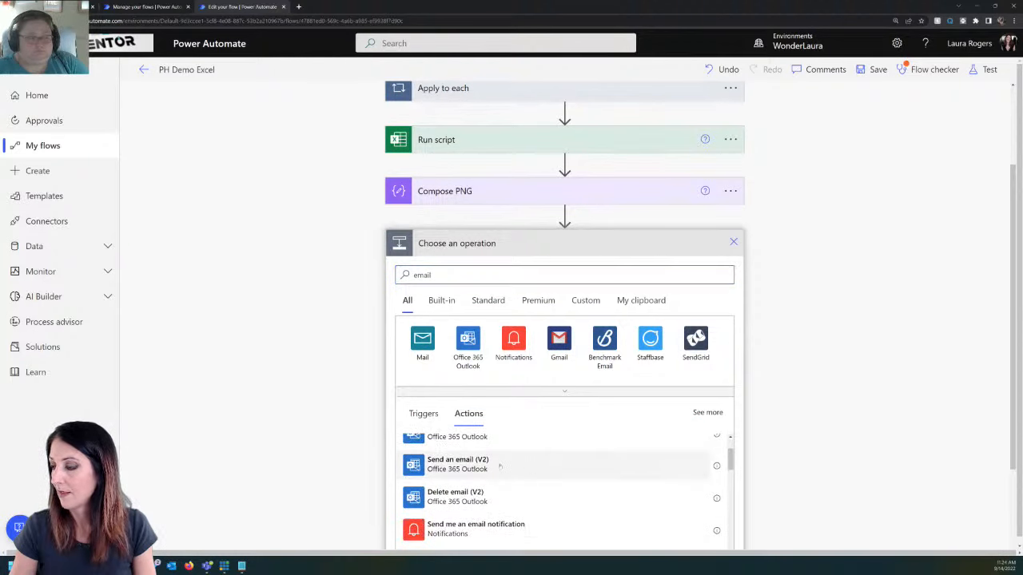
pyautogui.click(501, 465)
# Step: Address the email to the trigger's User email, with subject "Test bar chart" and body "see attached"
pyautogui.click(550, 391)
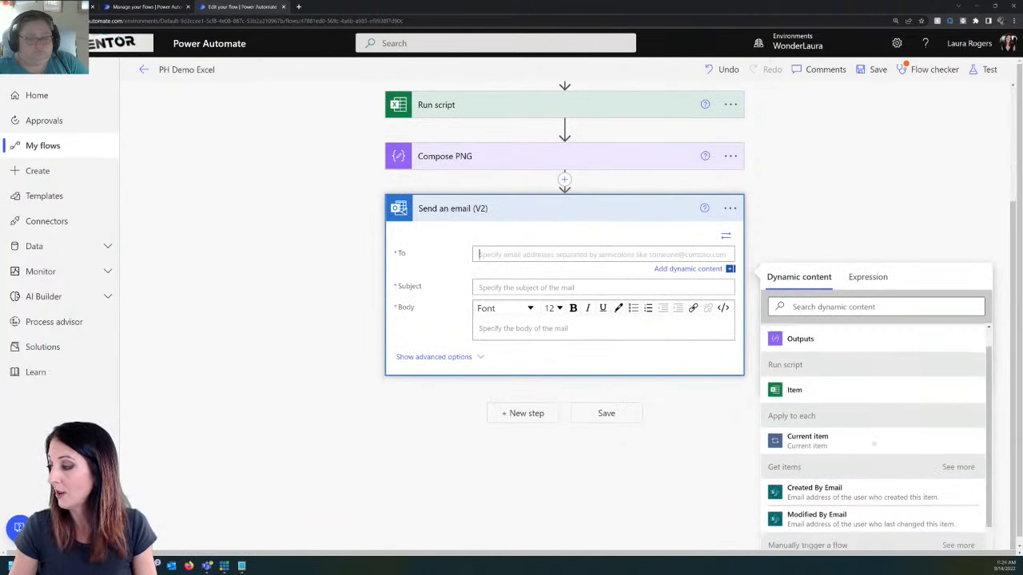
pyautogui.scroll(-1, 874, 443)
pyautogui.click(804, 540)
pyautogui.click(555, 289)
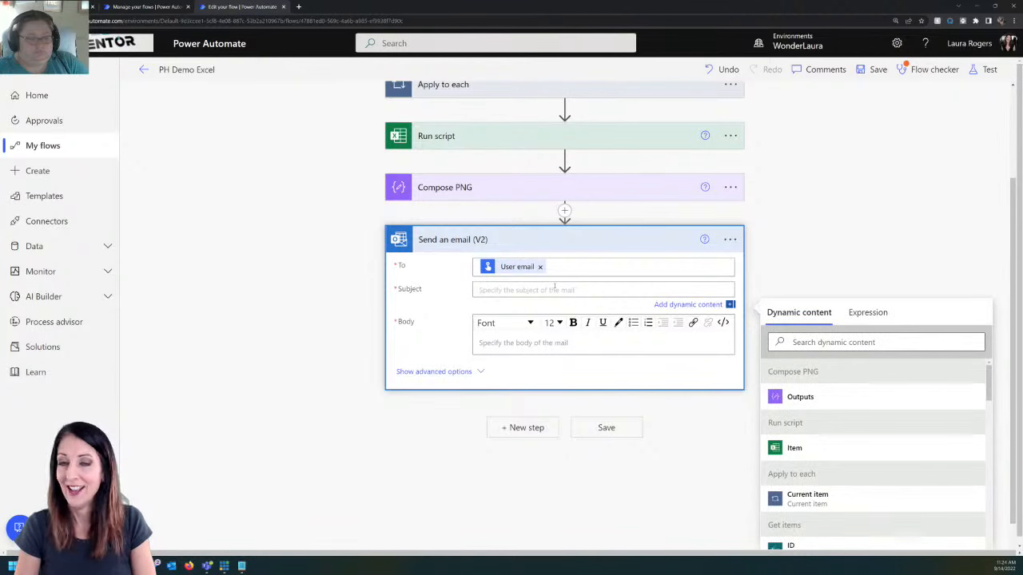
pyautogui.write('T')
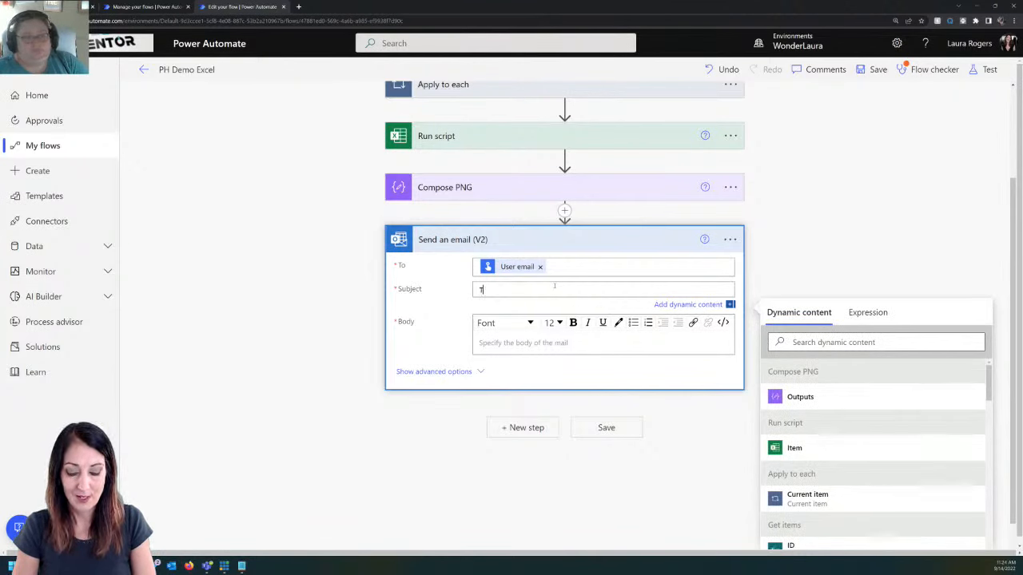
pyautogui.write('est bar chart')
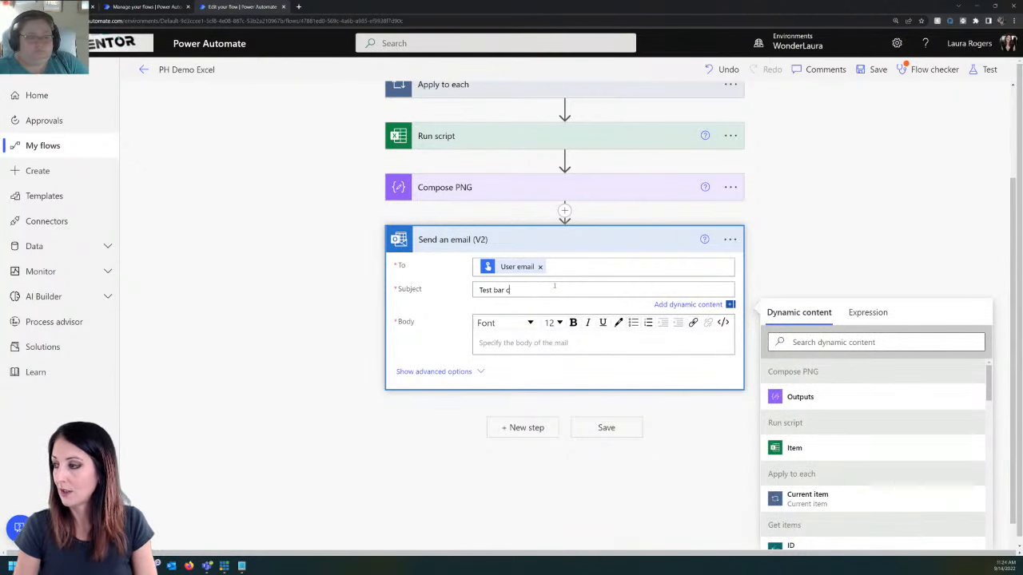
pyautogui.click(547, 342)
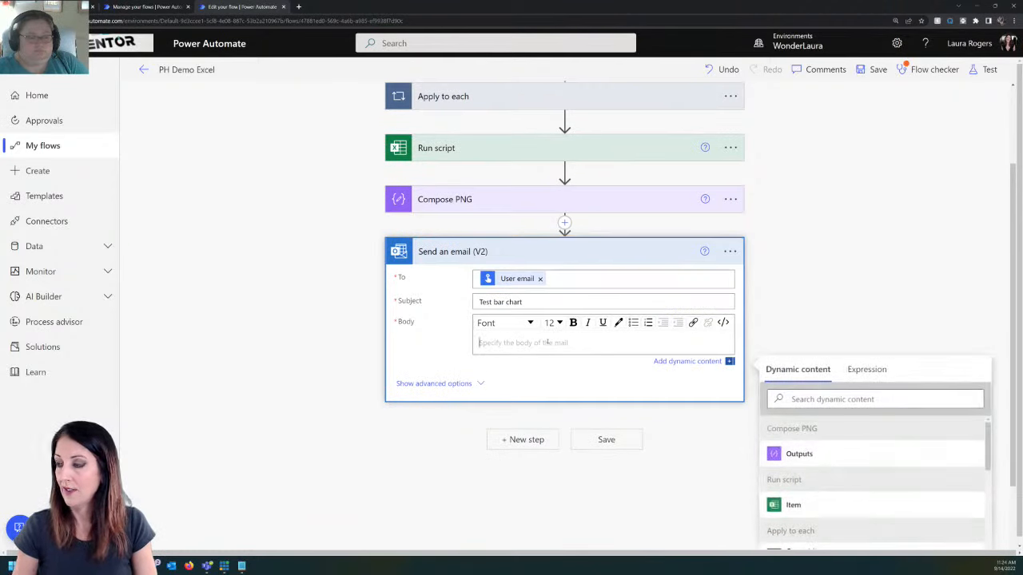
pyautogui.write('see attached')
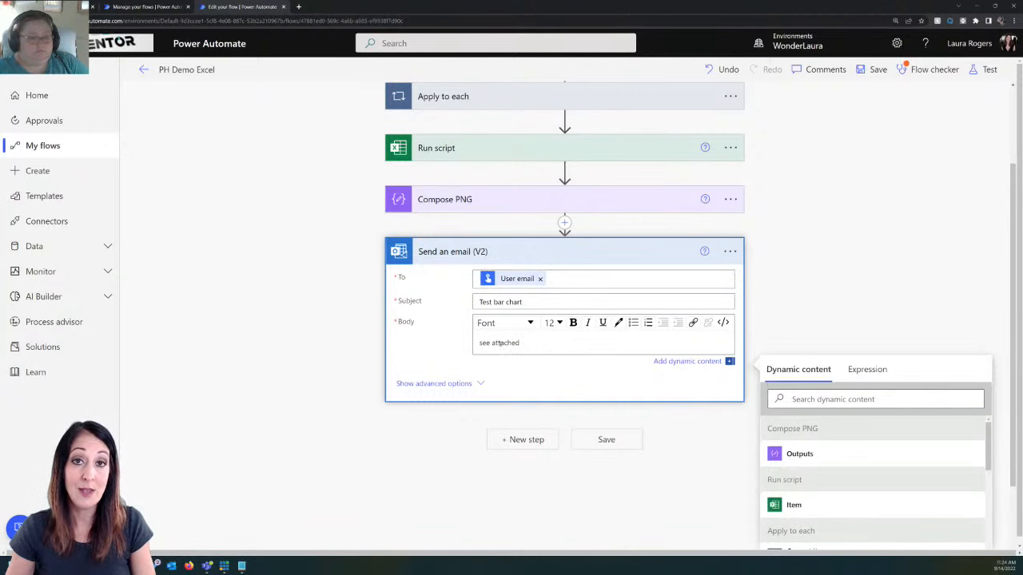
# Step: Add an email attachment named BarChartFile.png with the Compose PNG Outputs as its content
pyautogui.click(444, 384)
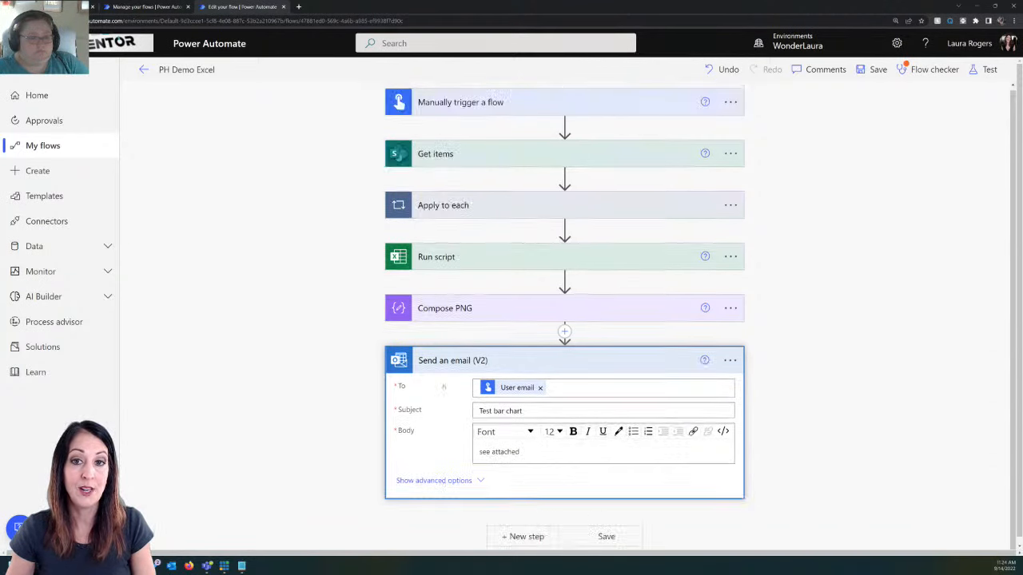
pyautogui.scroll(-2, 619, 448)
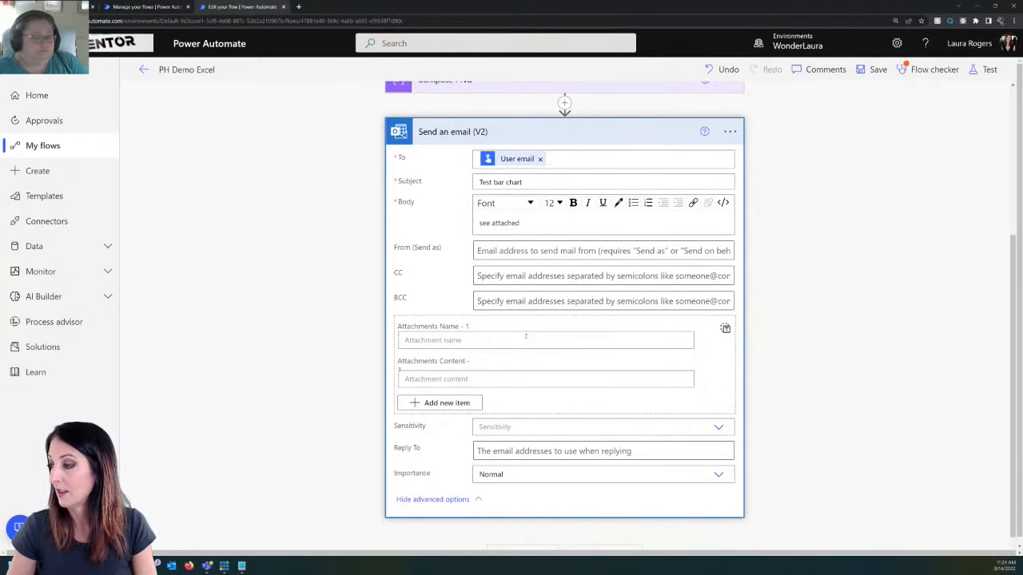
pyautogui.click(525, 340)
pyautogui.write('Bar')
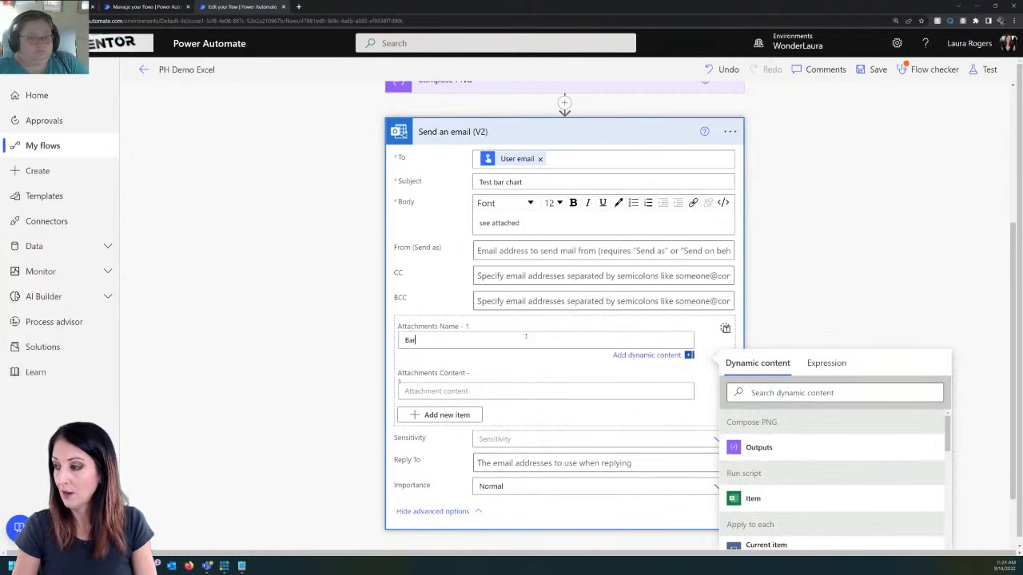
pyautogui.write('ChartFile.png')
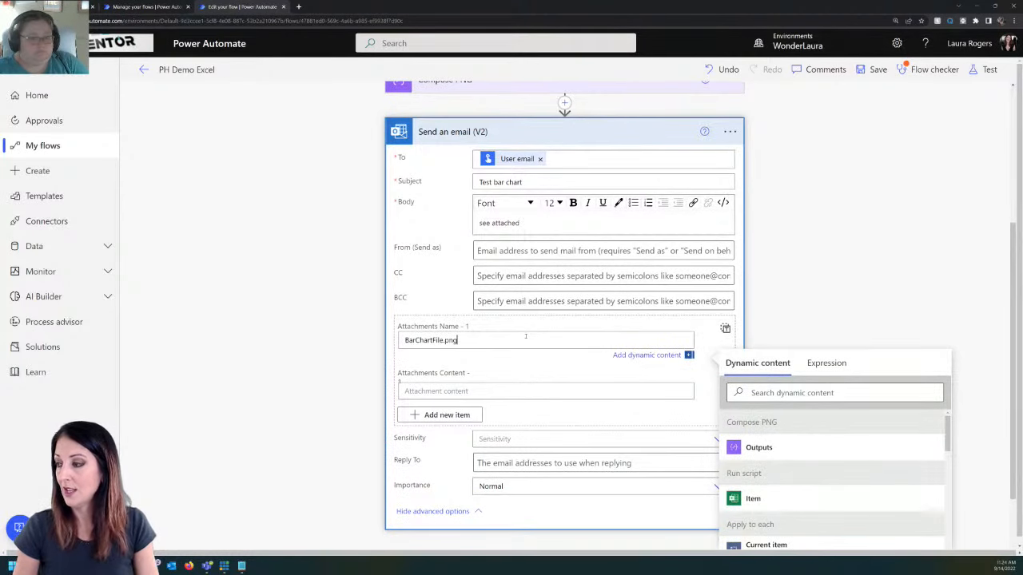
pyautogui.press('Tab')
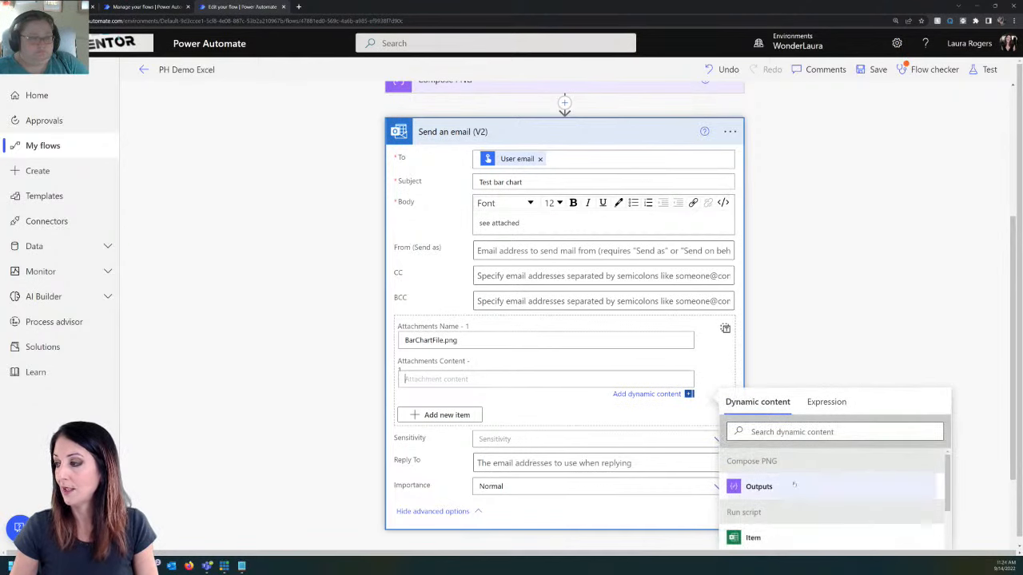
pyautogui.click(759, 487)
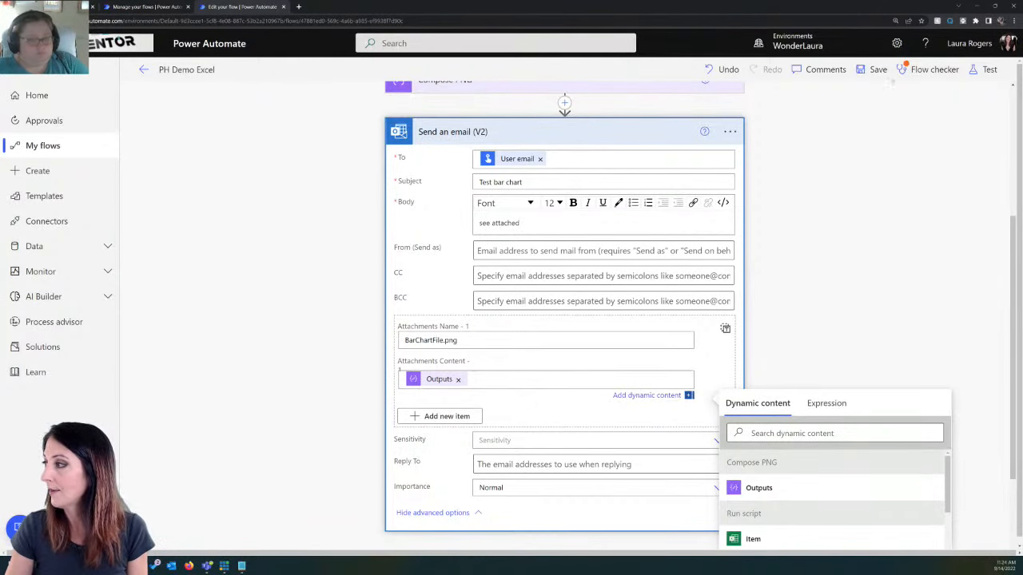
# Step: Save the PH Demo Excel flow, return to its details page and run it
pyautogui.click(873, 69)
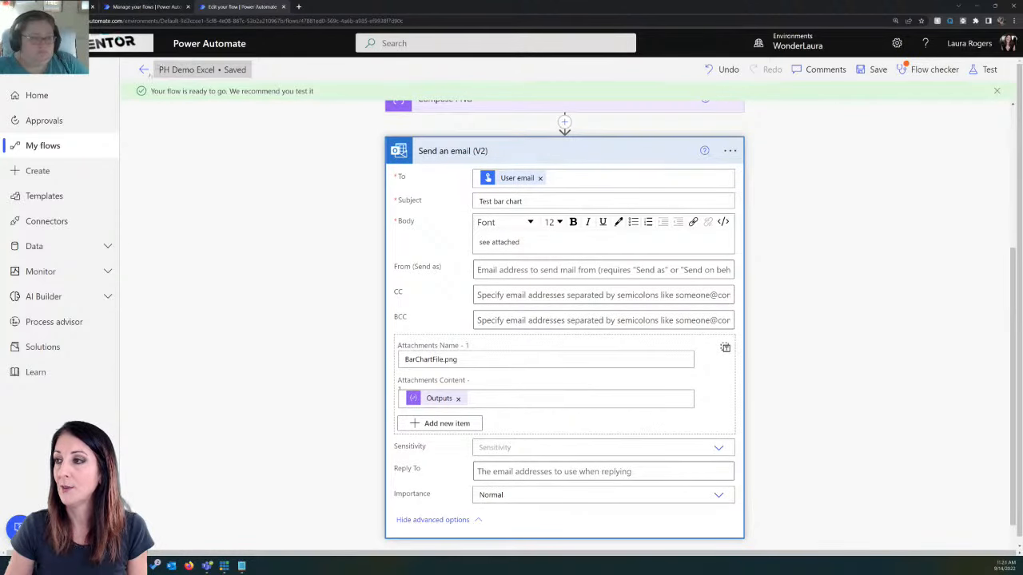
pyautogui.click(144, 70)
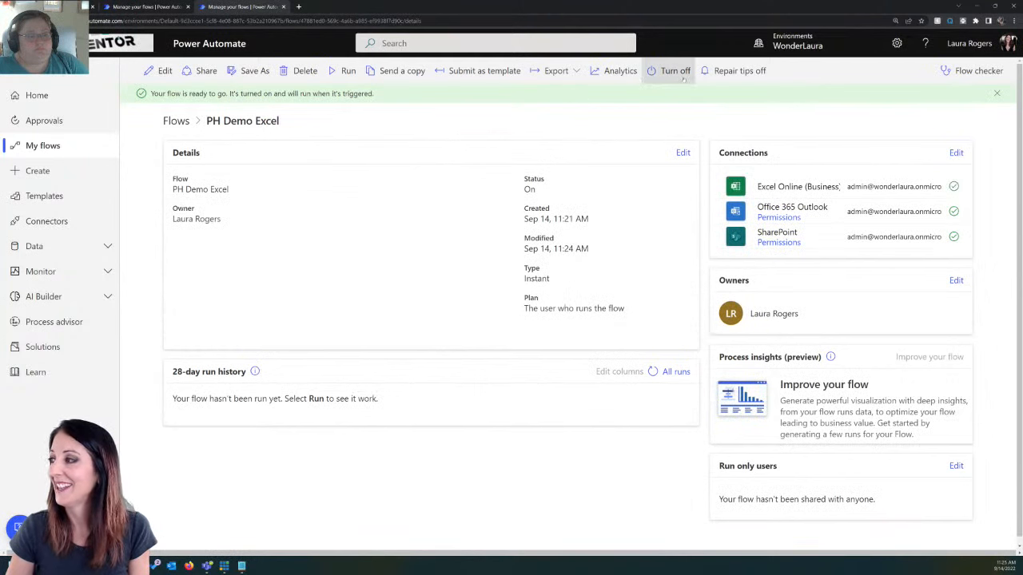
pyautogui.click(344, 71)
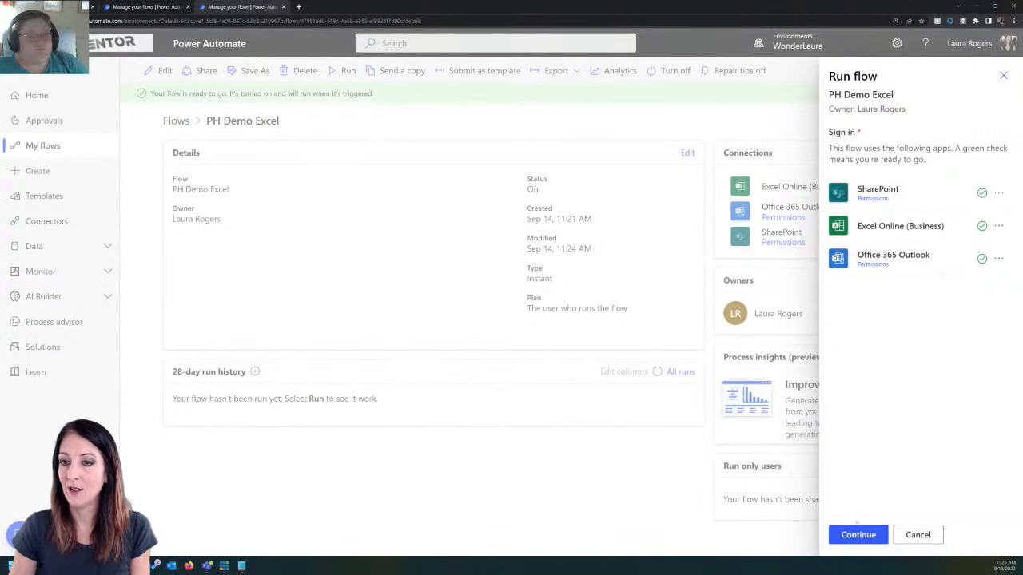
pyautogui.click(857, 534)
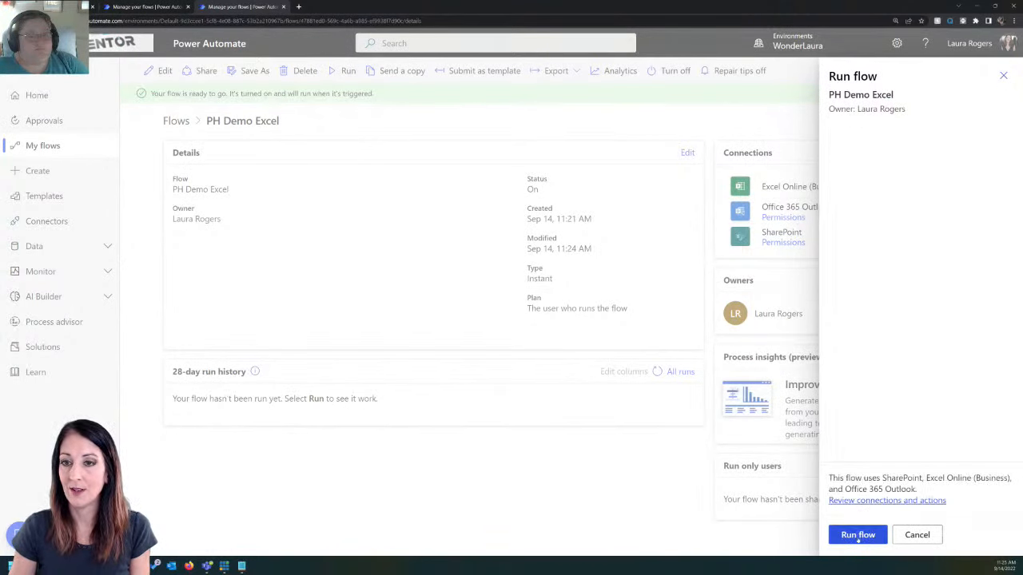
pyautogui.click(858, 534)
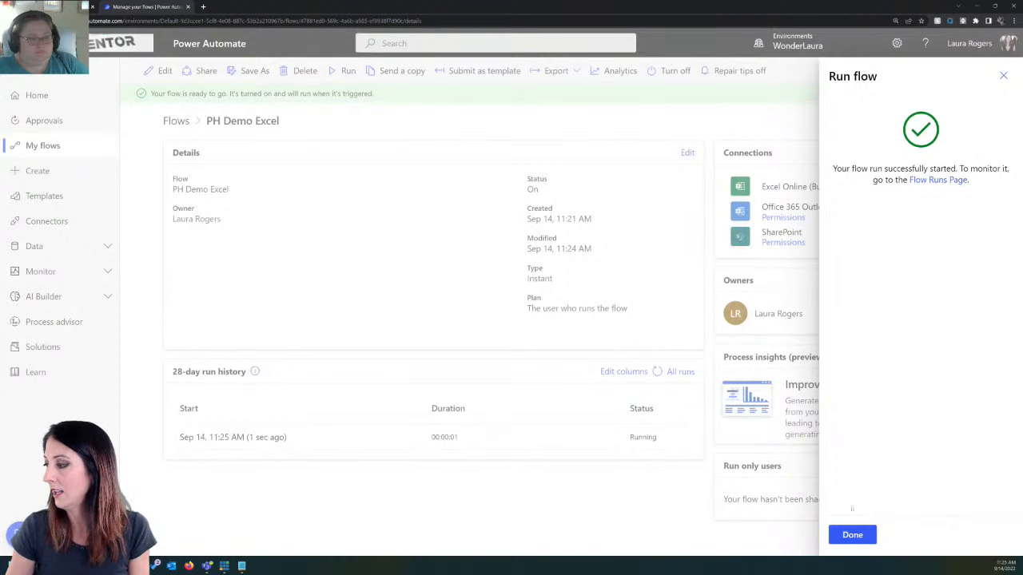
pyautogui.click(852, 535)
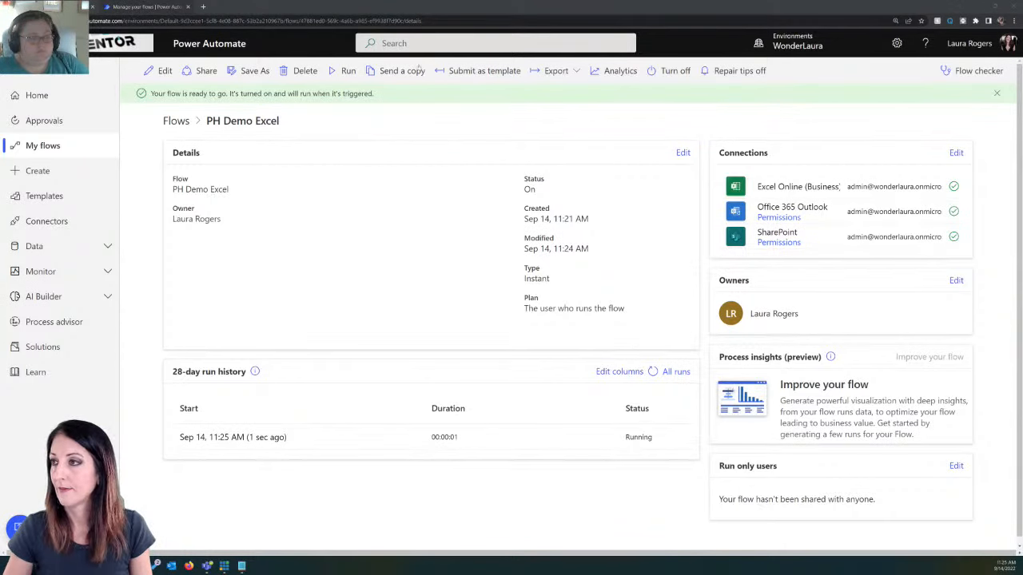
# Step: Open Outlook in a new browser tab and view the chart image attached to the Test bar chart email
pyautogui.click(203, 6)
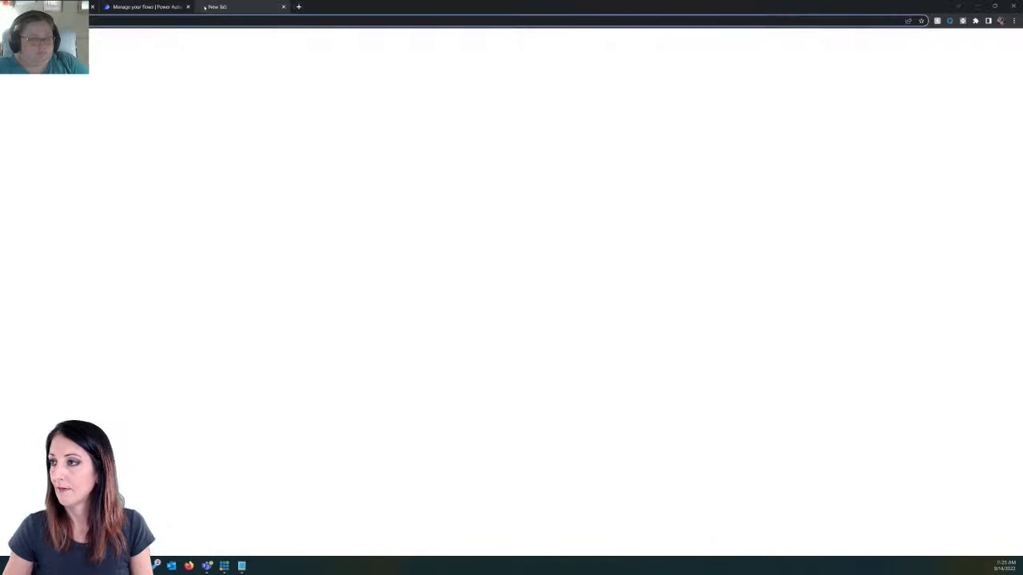
pyautogui.write('out')
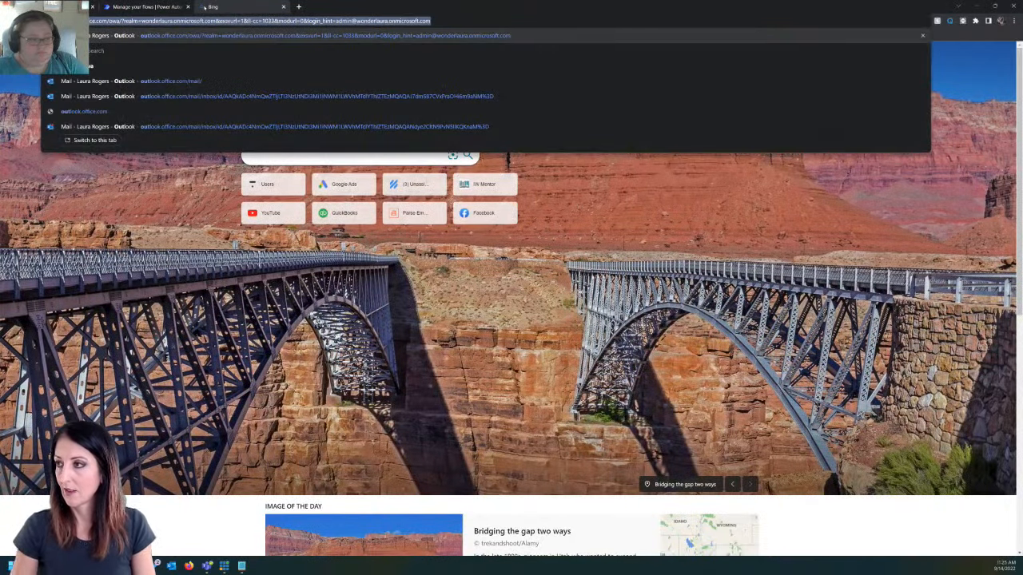
pyautogui.press('Return')
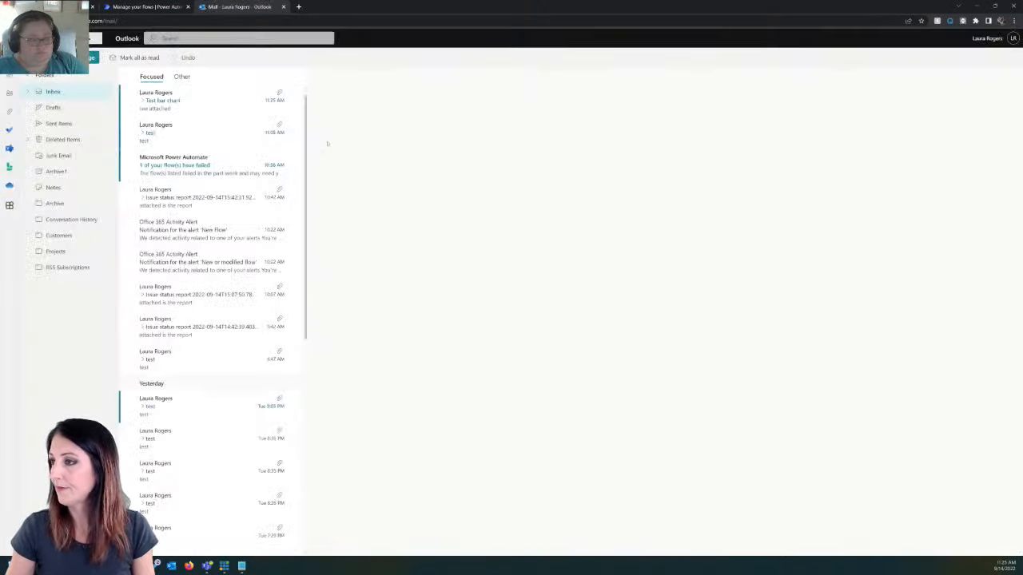
pyautogui.click(193, 105)
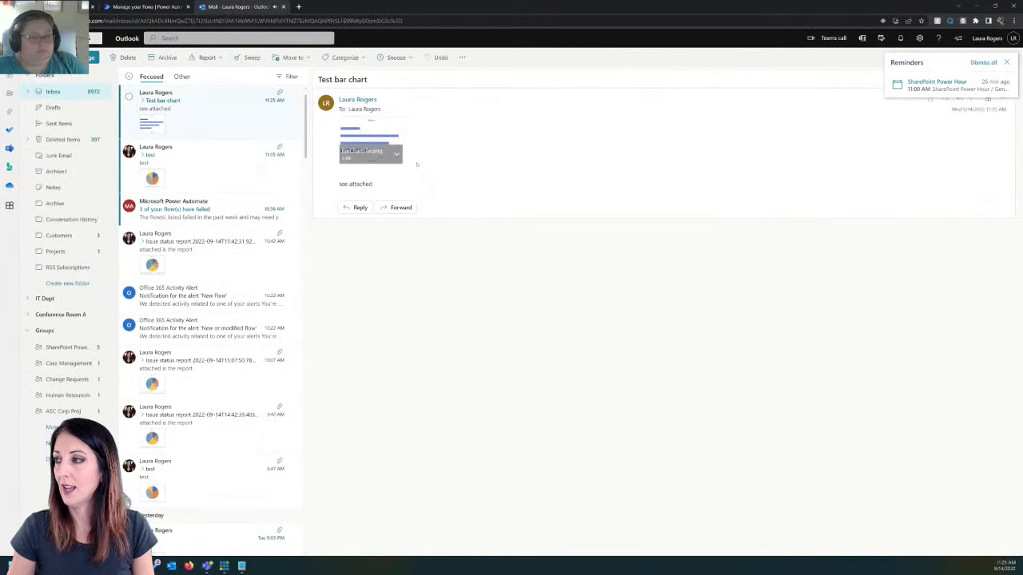
pyautogui.click(372, 145)
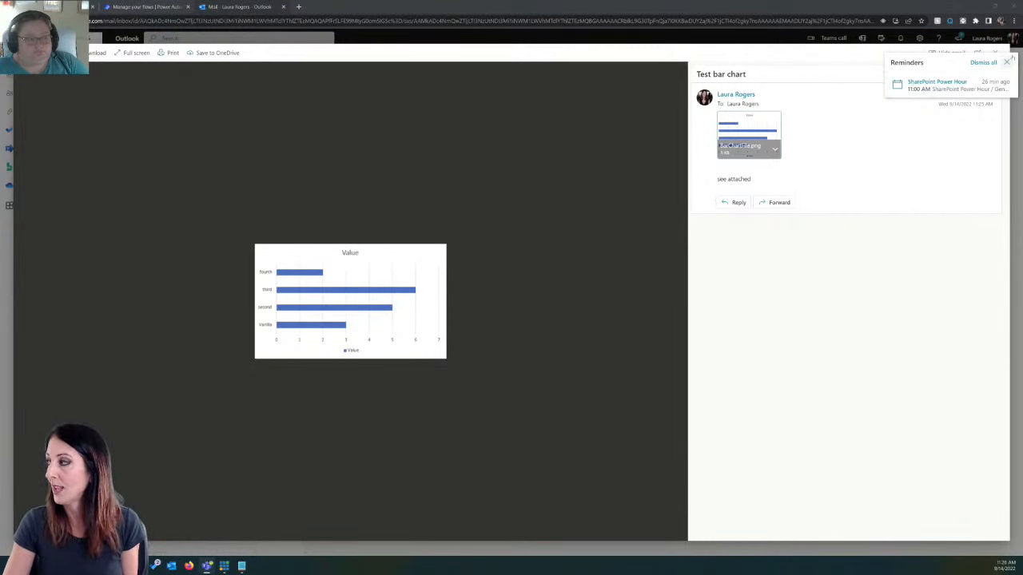
pyautogui.click(1008, 63)
pyautogui.click(996, 53)
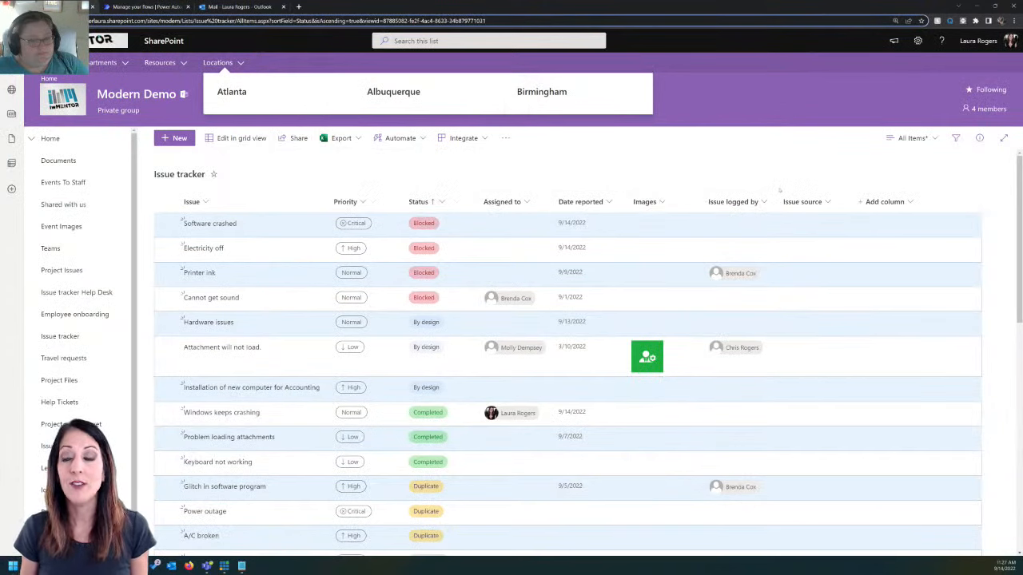
# Step: Sort the SharePoint Issue tracker list by the Issue column from A to Z and look through its items
pyautogui.scroll(-5, 797, 179)
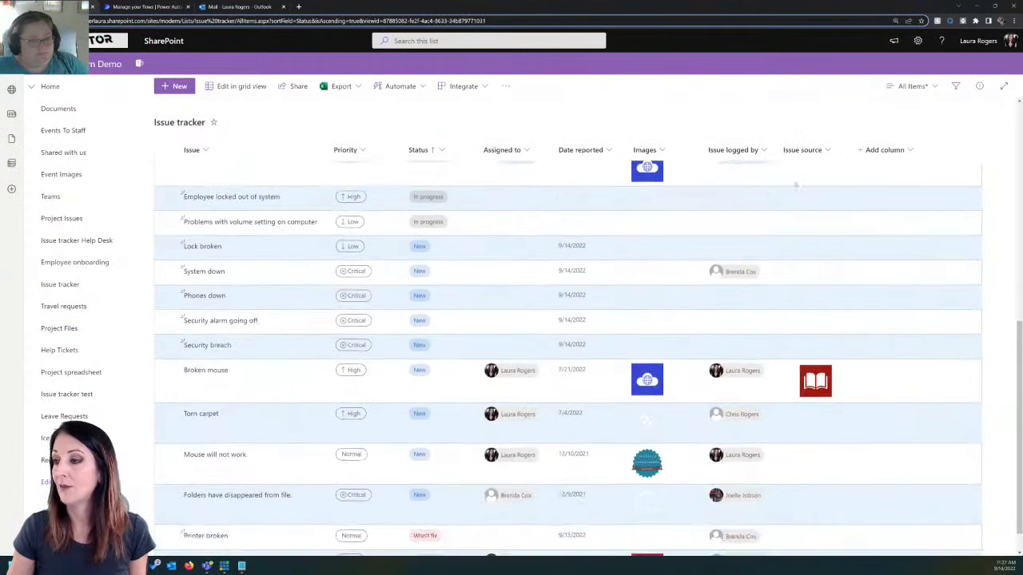
pyautogui.scroll(3, 795, 185)
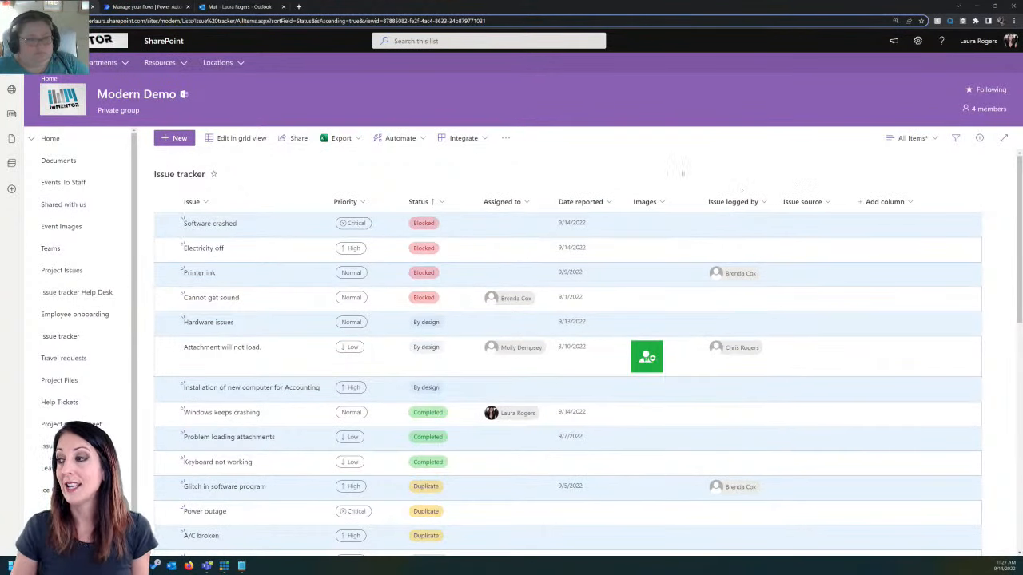
pyautogui.scroll(-5, 462, 228)
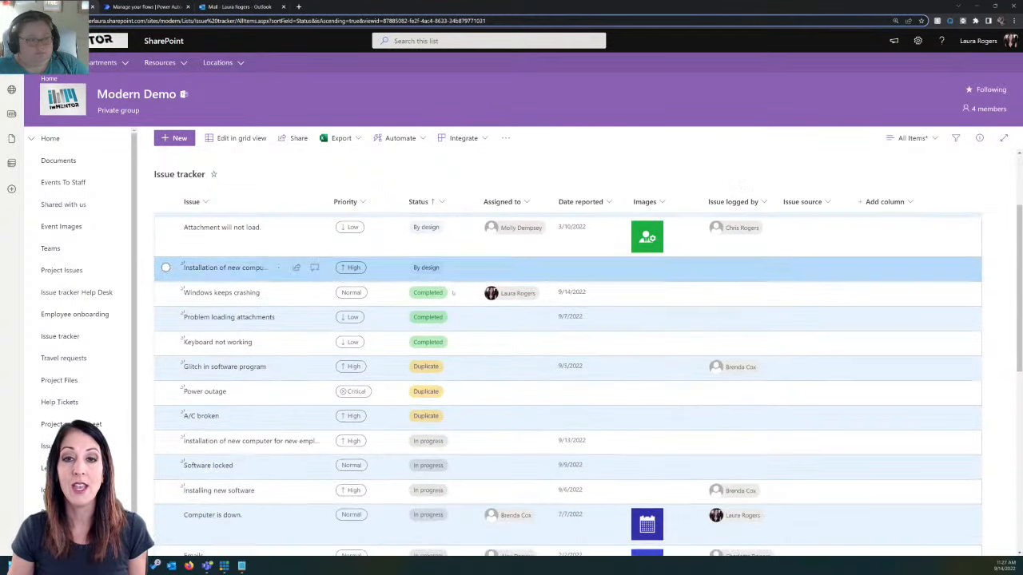
pyautogui.scroll(4, 442, 324)
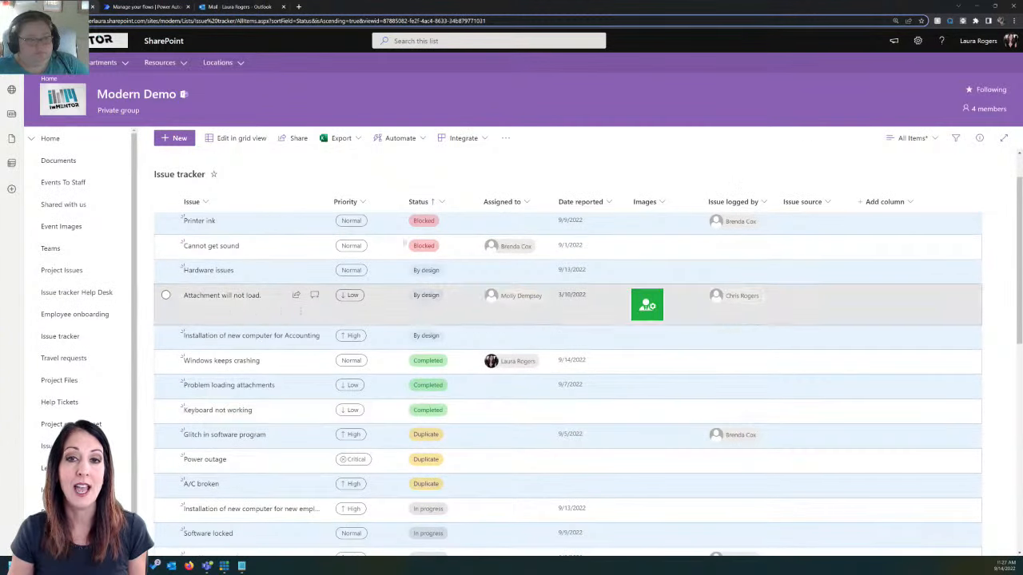
pyautogui.click(196, 202)
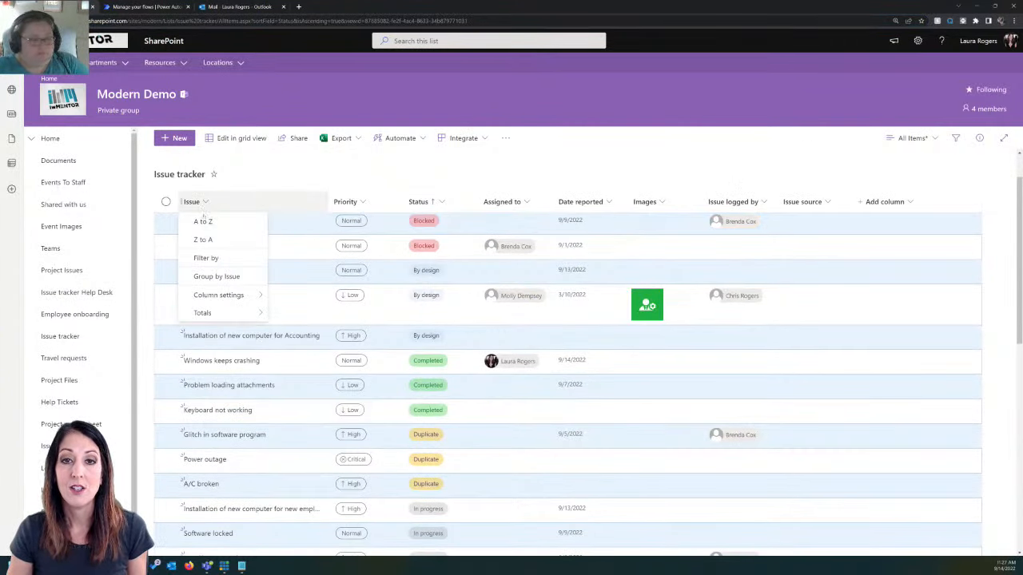
pyautogui.click(203, 217)
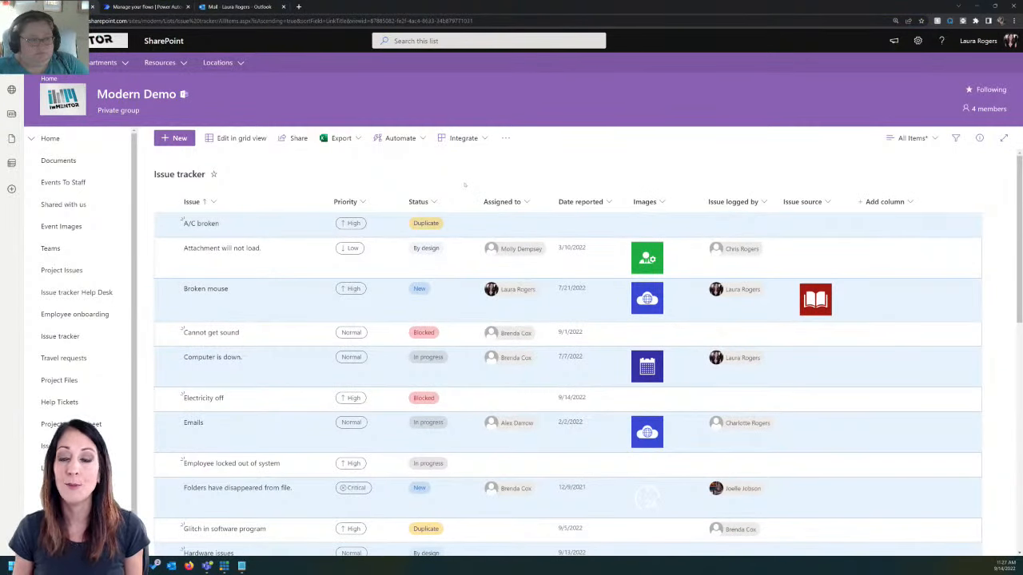
pyautogui.scroll(-3, 463, 431)
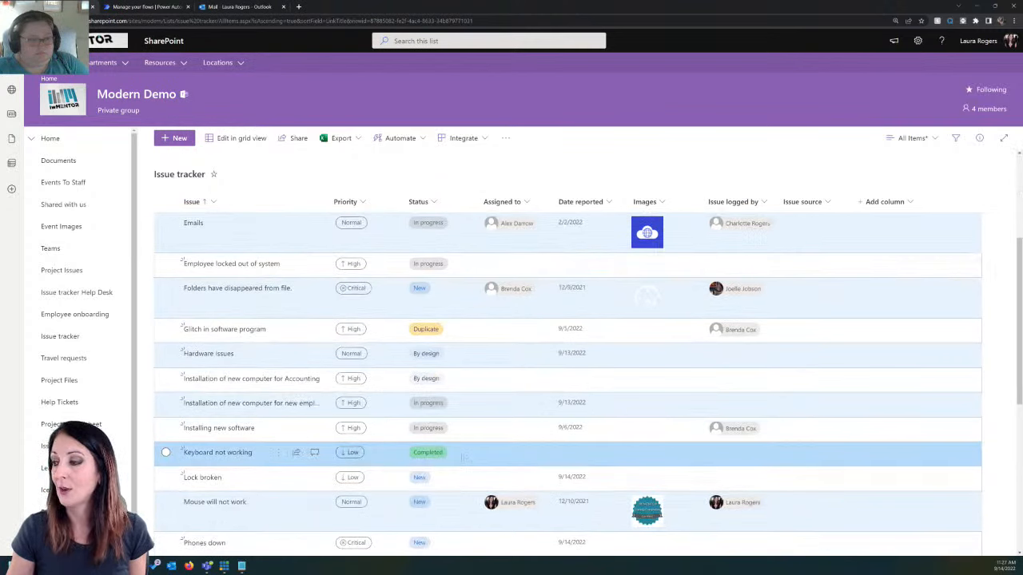
pyautogui.scroll(3, 465, 457)
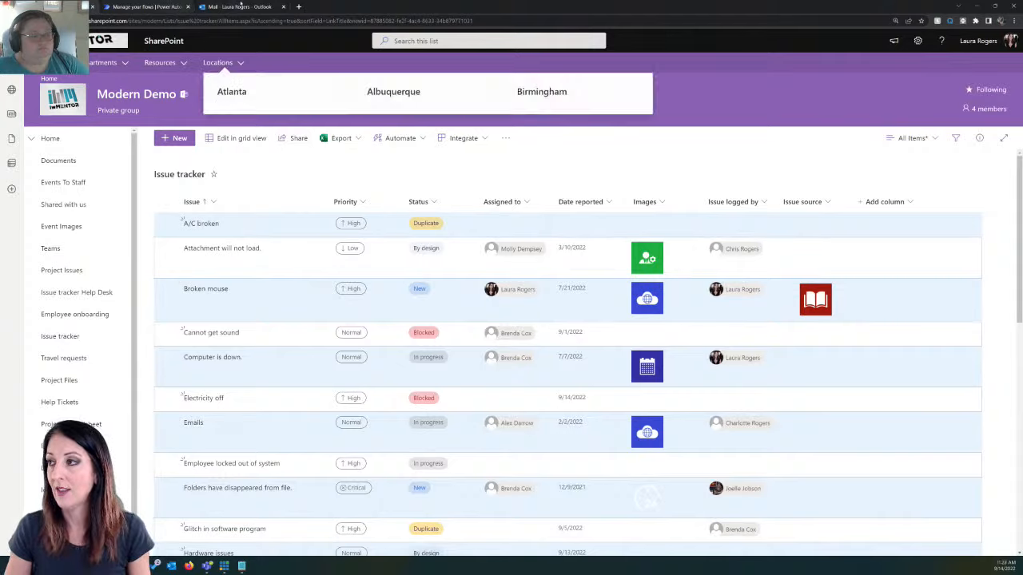
# Step: Switch to Outlook and view the pie chart image attached to the newest Issue status report email
pyautogui.click(238, 7)
pyautogui.click(203, 101)
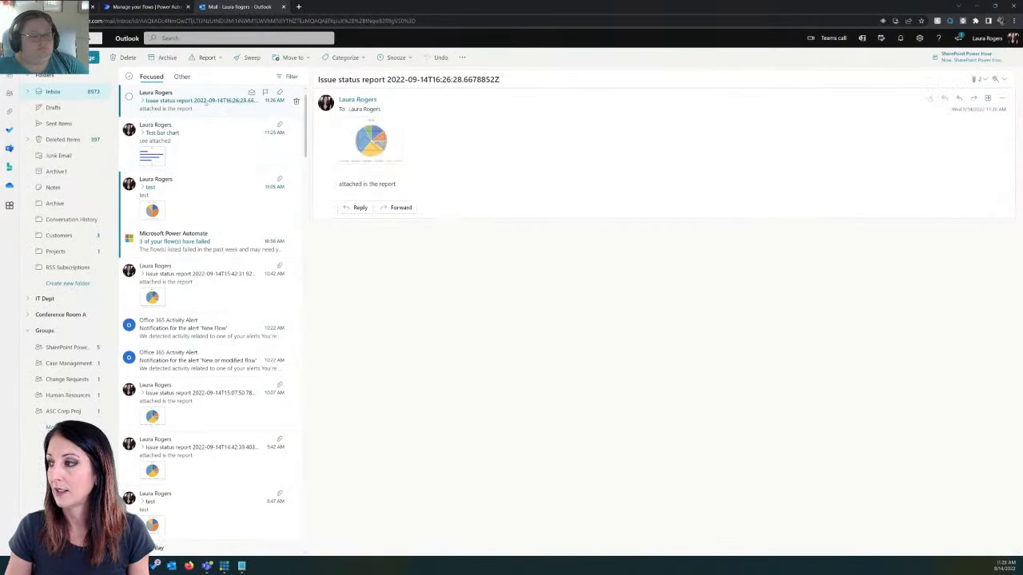
pyautogui.click(370, 134)
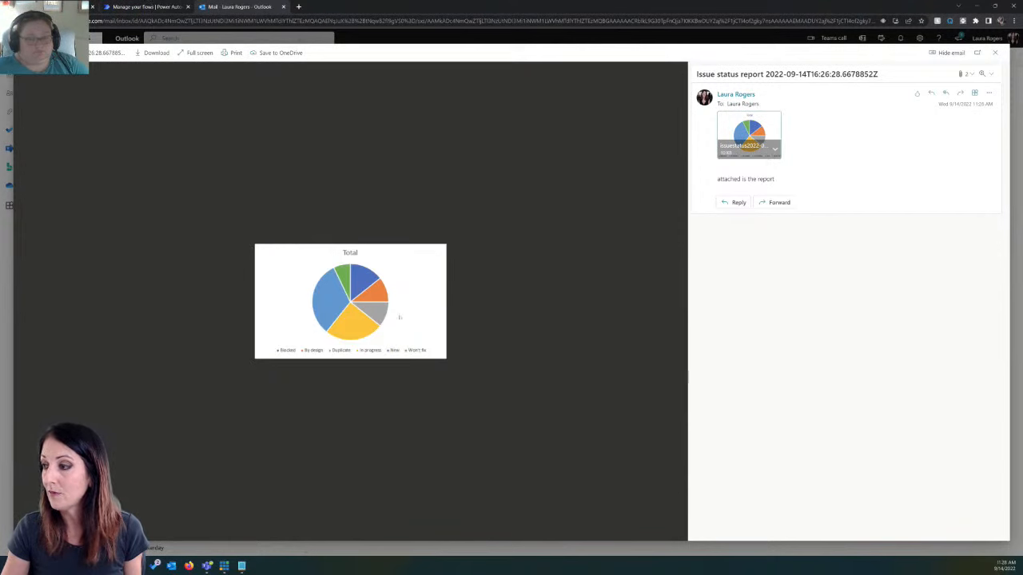
pyautogui.click(995, 53)
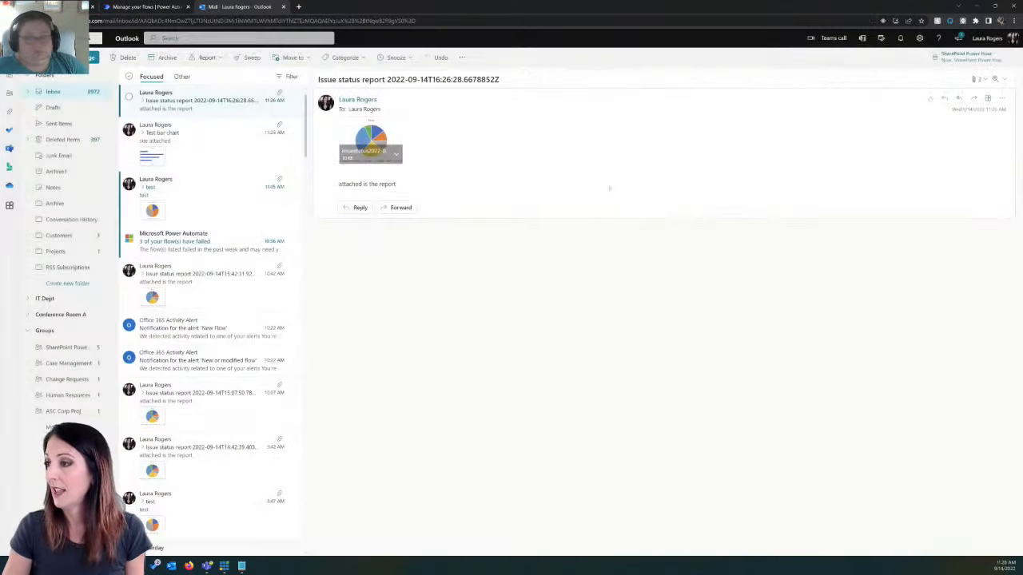
# Step: Switch to the SharePoint Documents library and view the most recently saved IssueStatusReport image
pyautogui.click(71, 7)
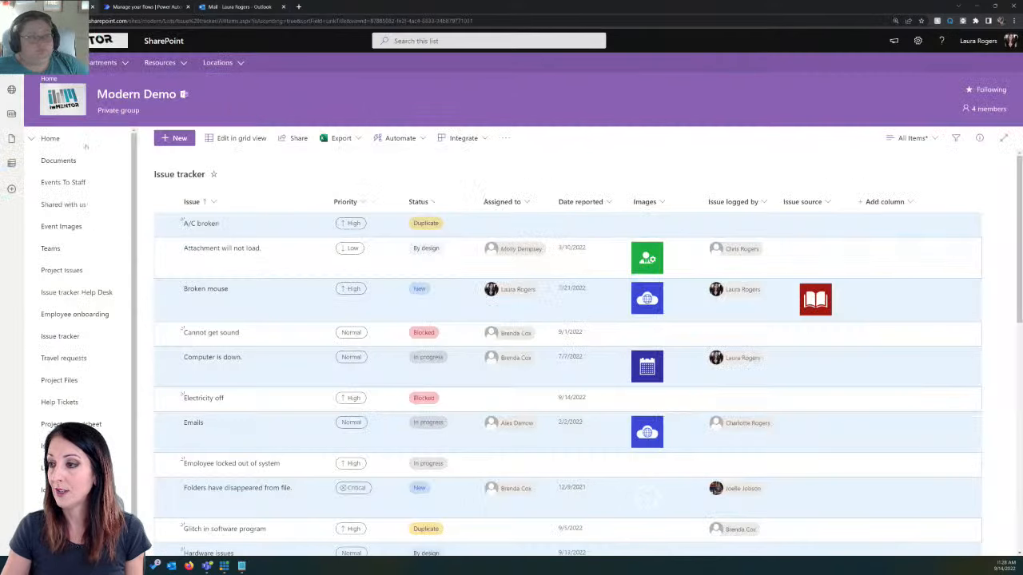
pyautogui.click(78, 162)
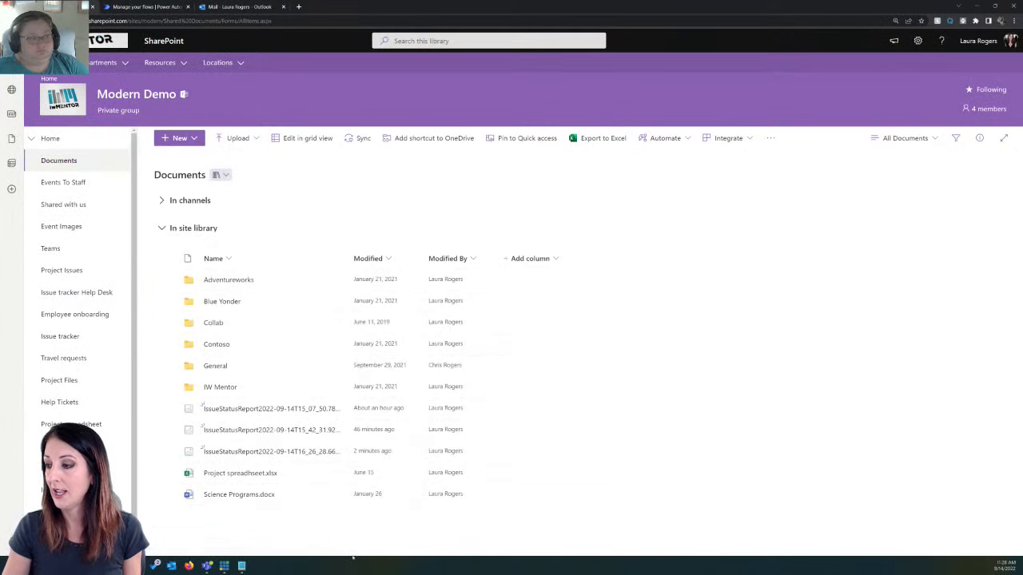
pyautogui.moveTo(281, 453)
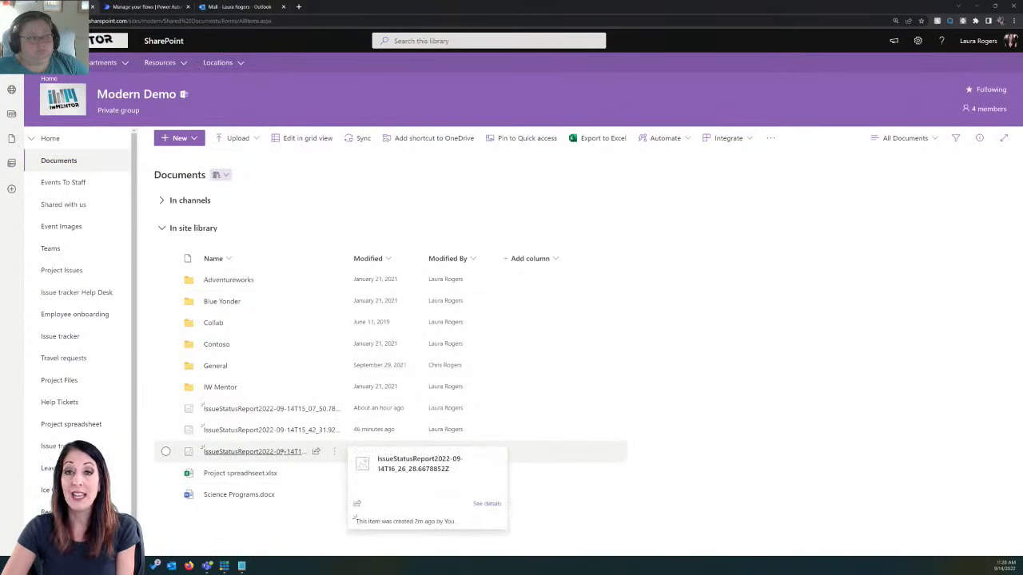
pyautogui.click(281, 452)
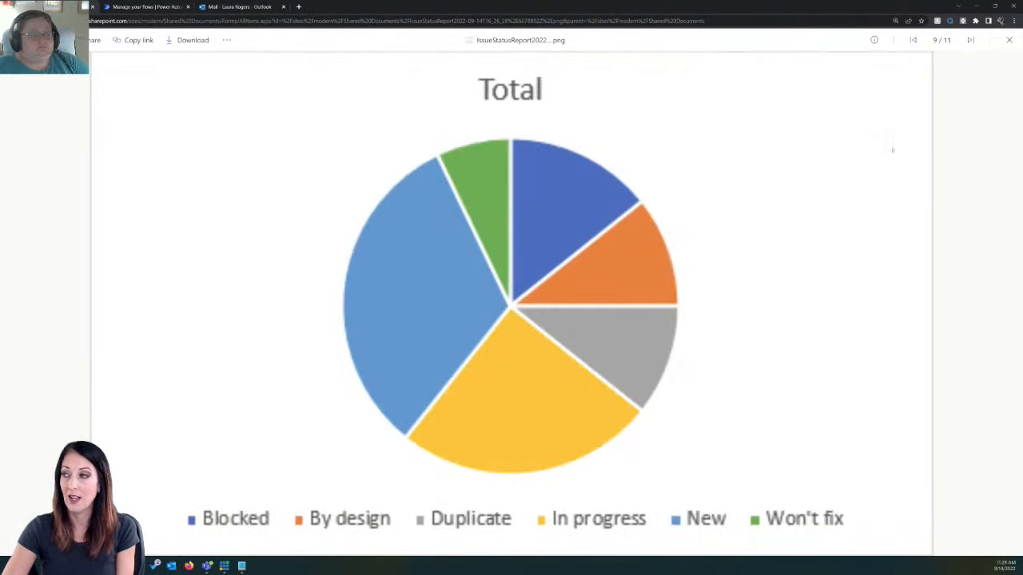
pyautogui.click(1008, 39)
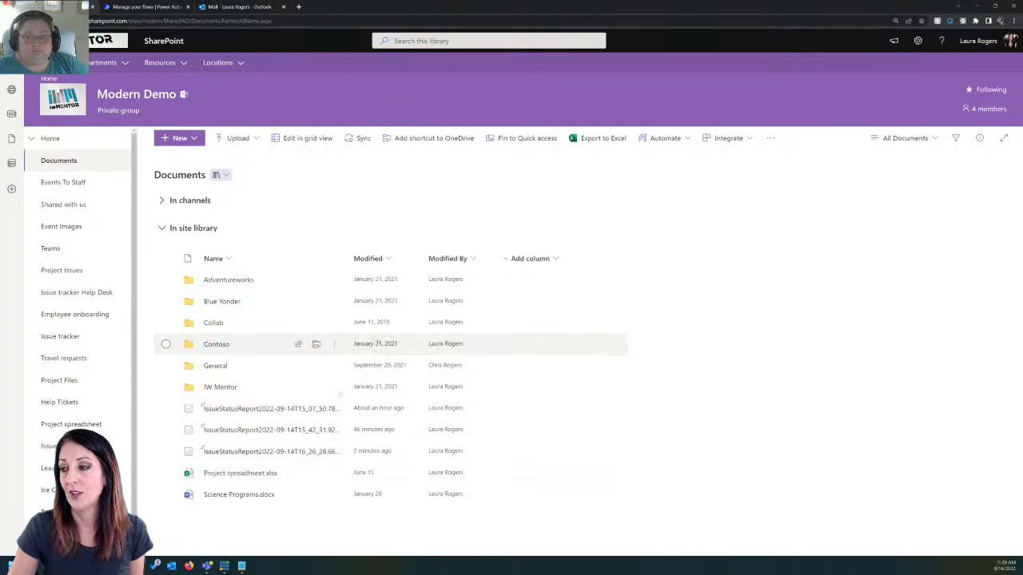
pyautogui.moveTo(283, 456)
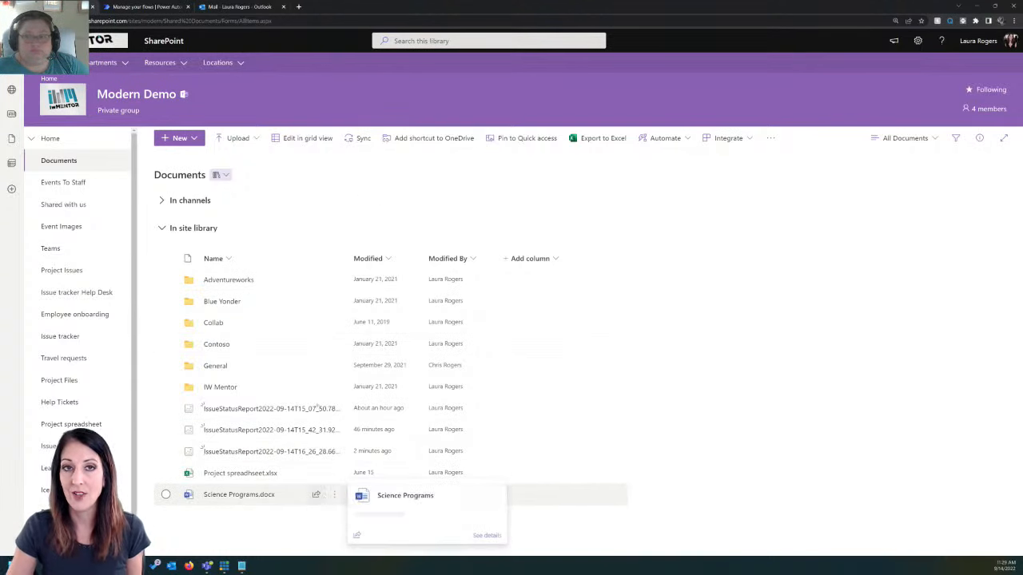
# Step: Switch to Power Automate and open the Issue Status weekly chart flow for editing
pyautogui.click(131, 7)
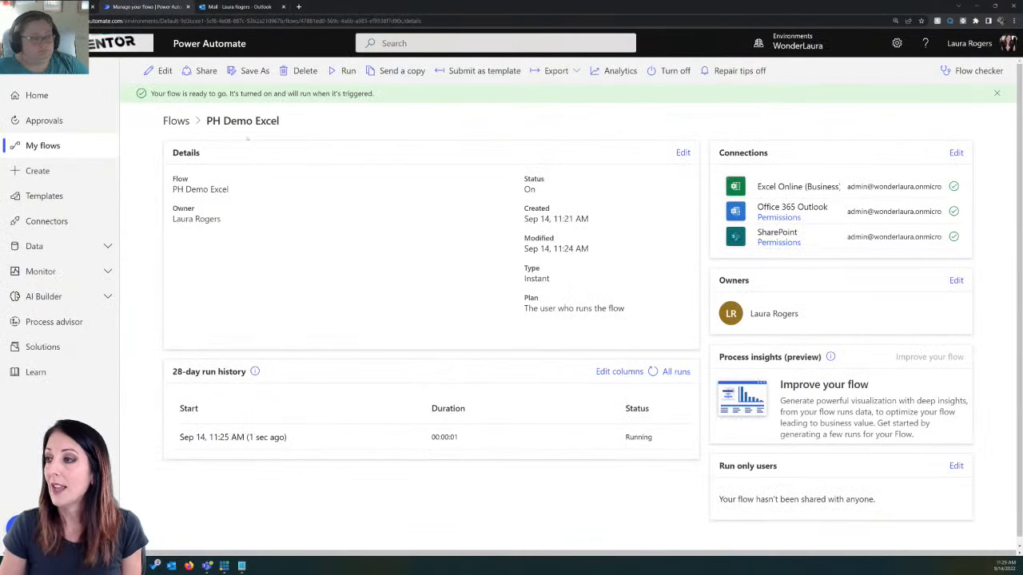
pyautogui.click(72, 148)
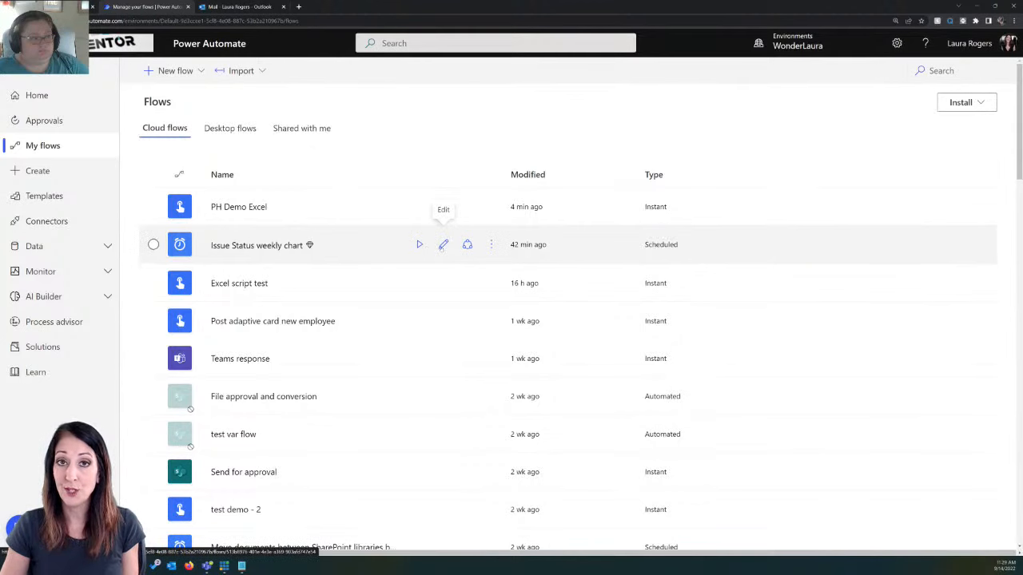
pyautogui.click(443, 245)
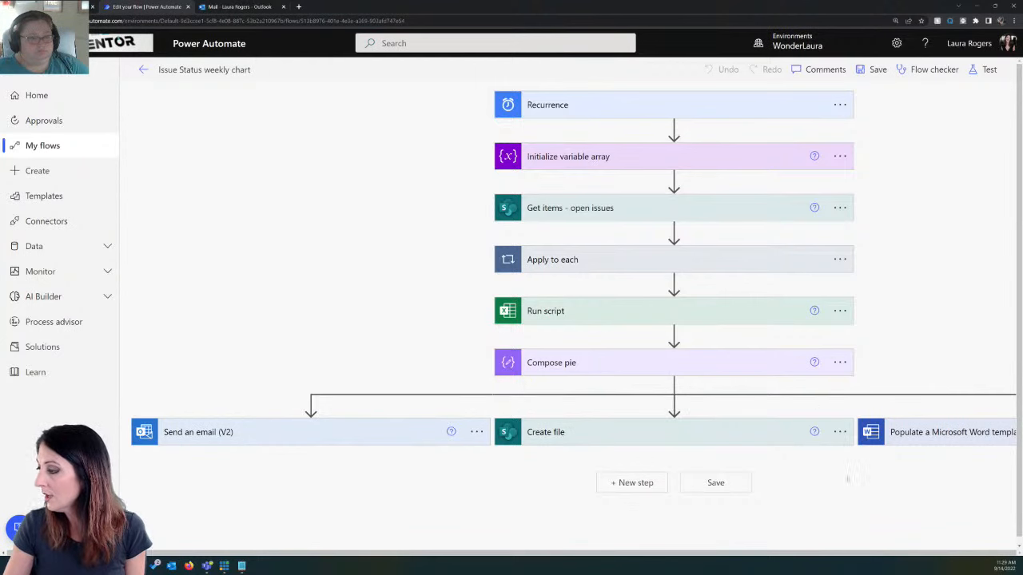
# Step: Examine the settings of the Populate a Microsoft Word template, Send an email (V2) and Create file actions in the parallel branches
pyautogui.click(965, 432)
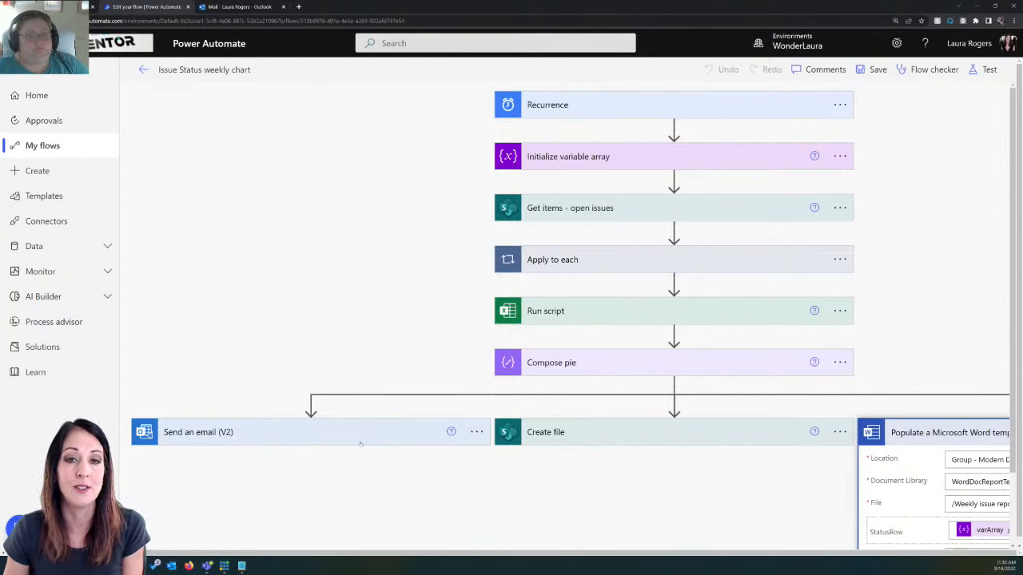
pyautogui.click(380, 442)
pyautogui.click(573, 441)
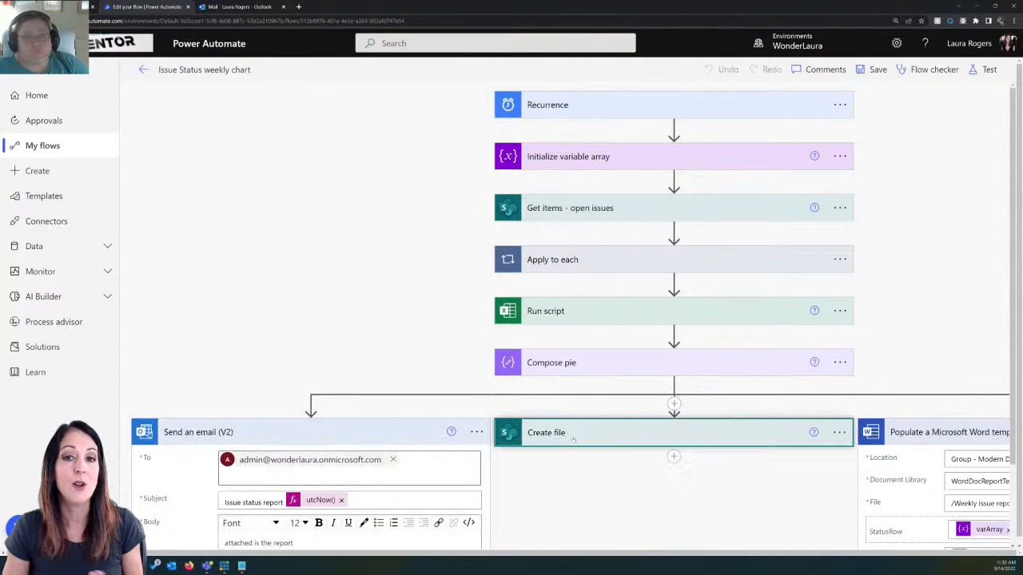
pyautogui.click(398, 438)
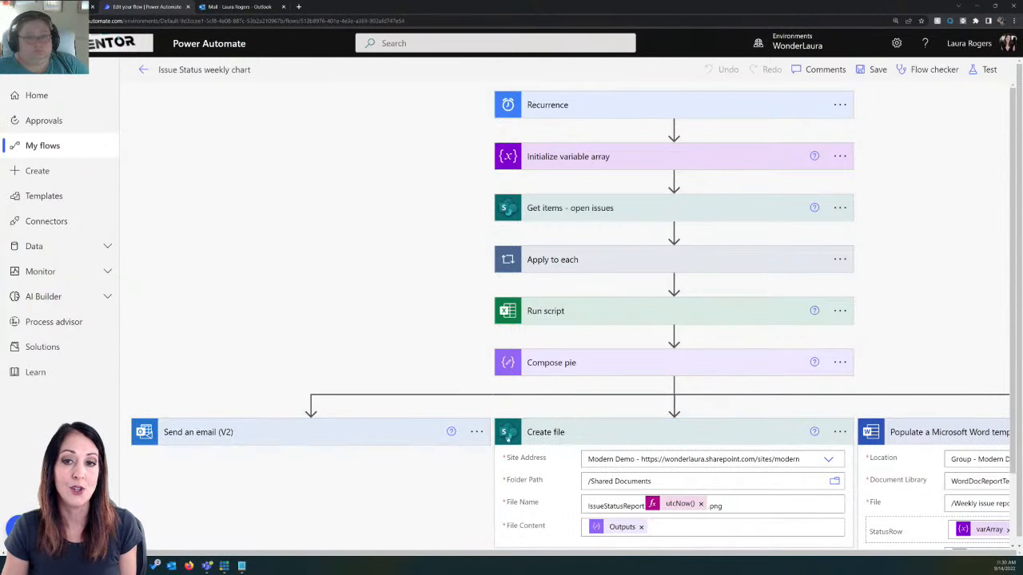
pyautogui.click(573, 439)
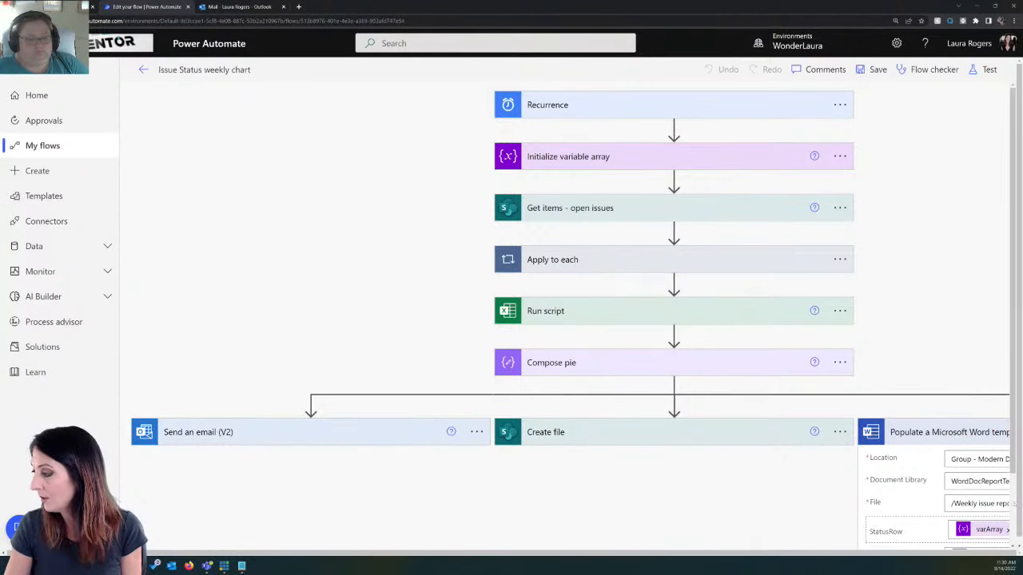
pyautogui.scroll(-1, 873, 532)
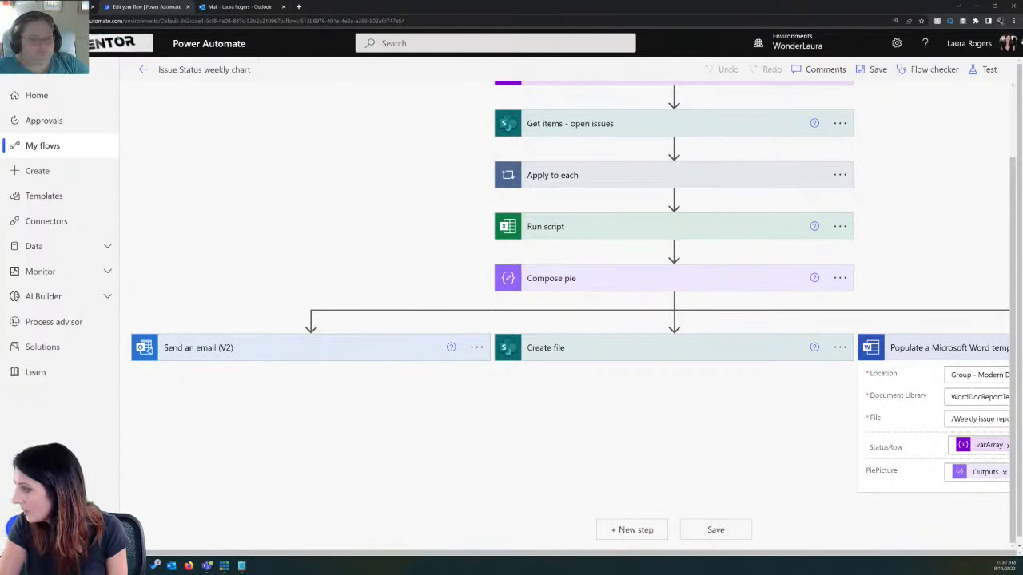
pyautogui.click(1013, 20)
pyautogui.click(962, 97)
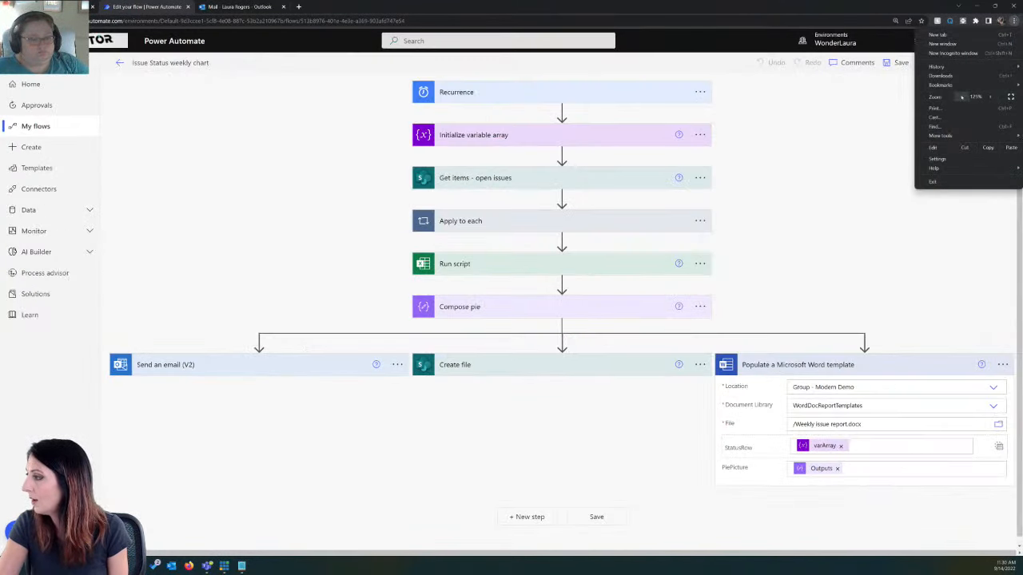
pyautogui.click(897, 536)
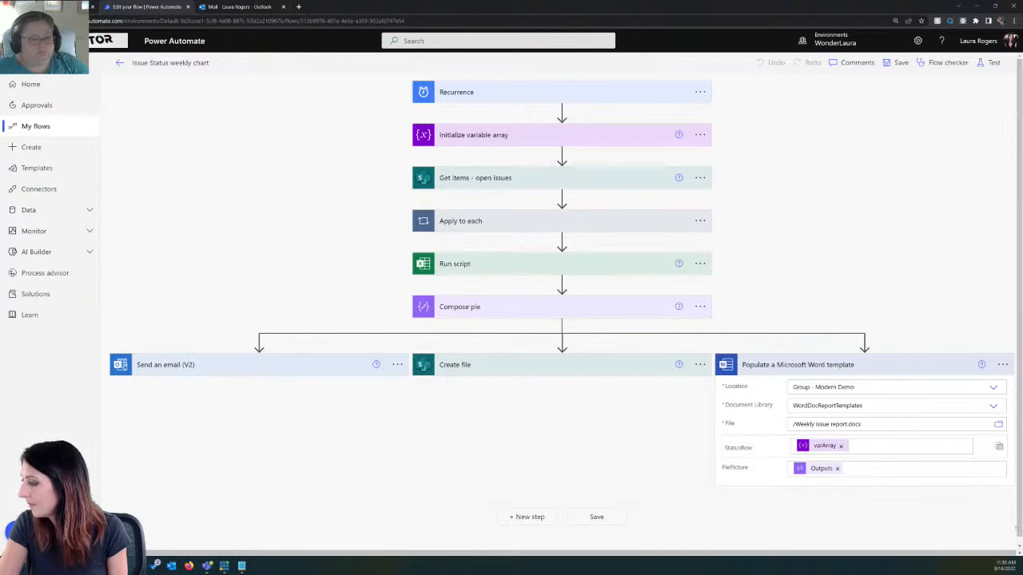
# Step: Add a Compose action from Data Operation after the three parallel branches rejoin
pyautogui.click(506, 517)
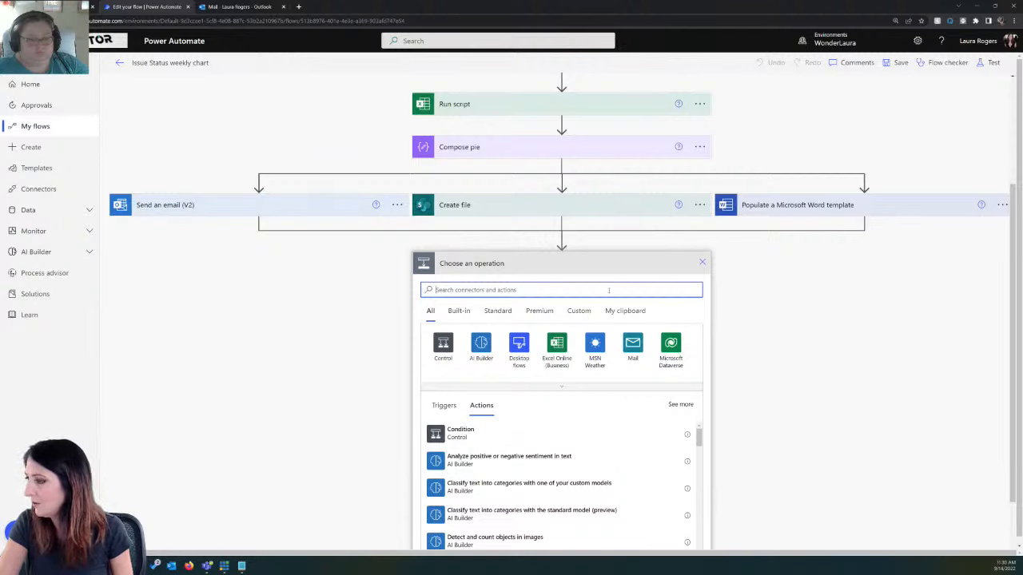
pyautogui.write('compo')
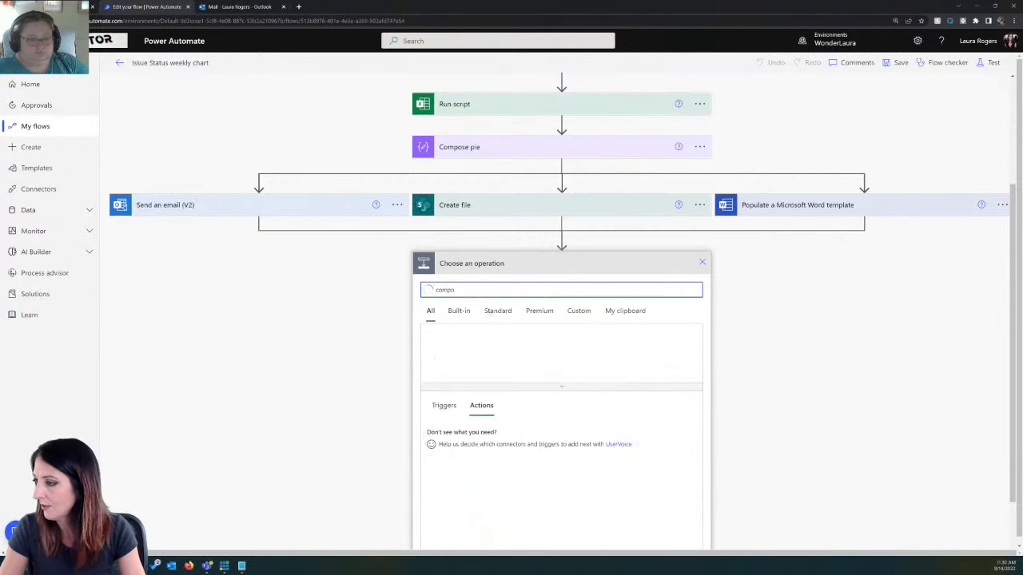
pyautogui.click(483, 352)
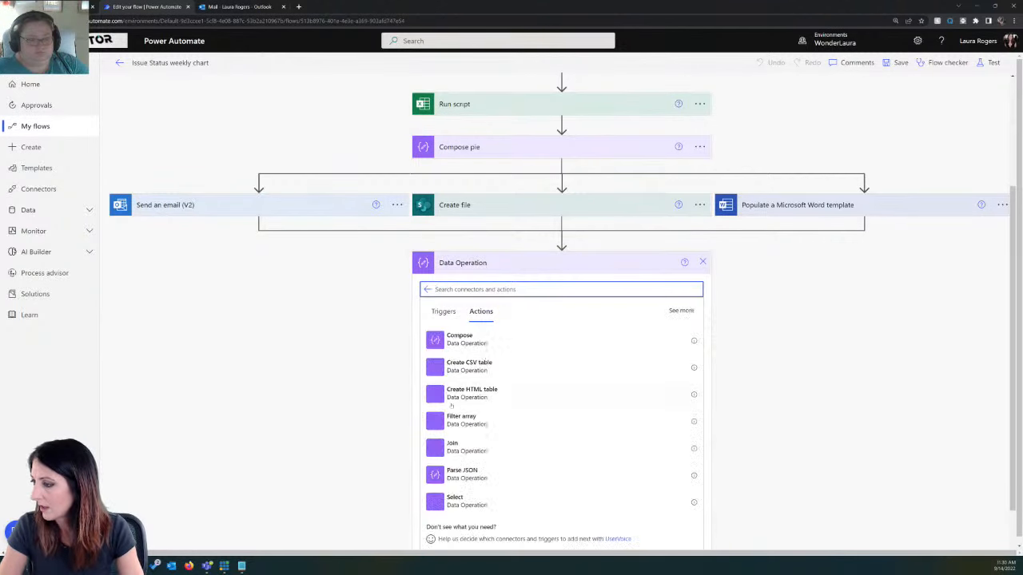
pyautogui.click(467, 339)
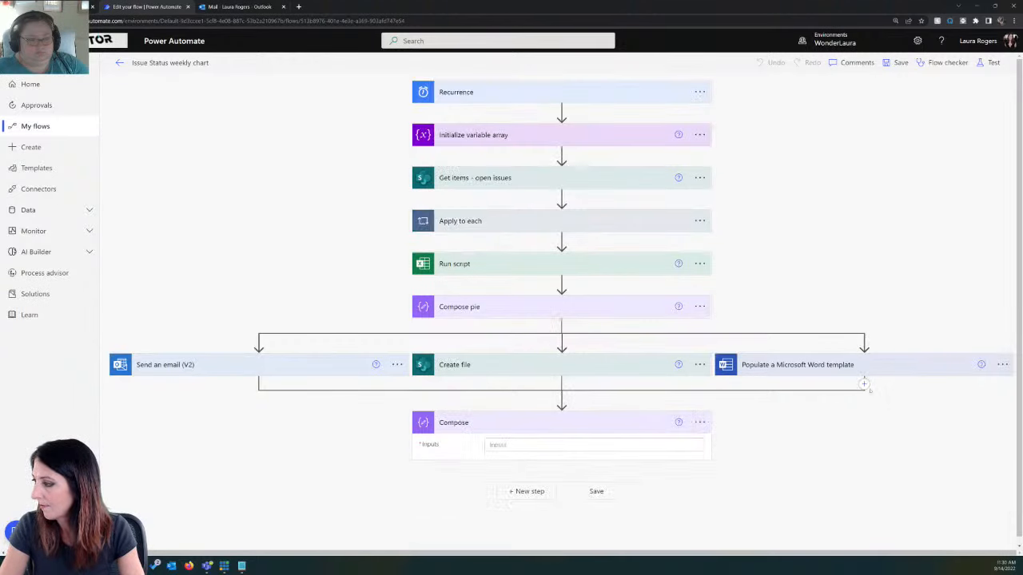
# Step: Add a OneDrive for Business Create file action below Populate a Microsoft Word template, with the root folder "/" as its folder path
pyautogui.click(864, 384)
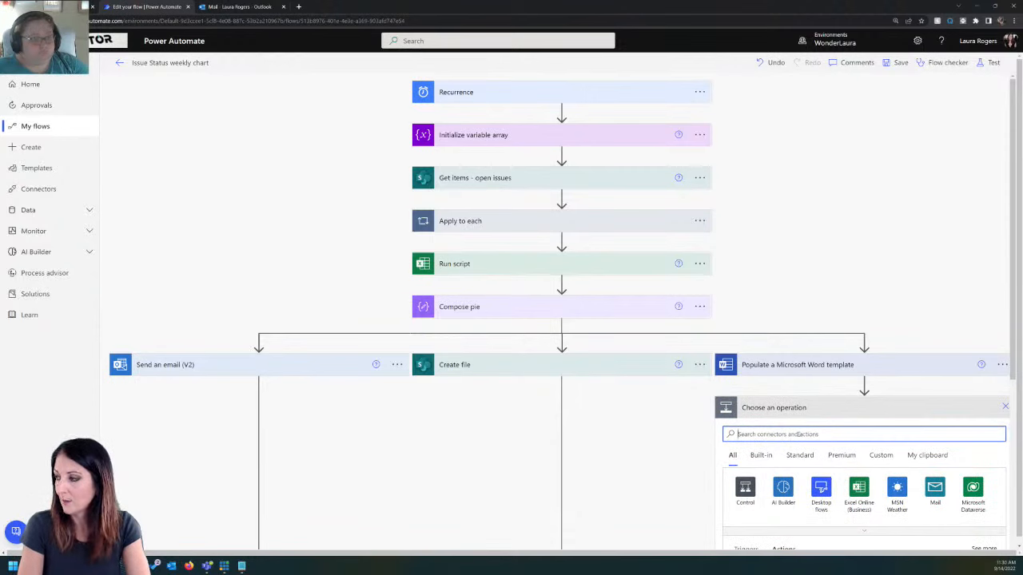
pyautogui.write('create')
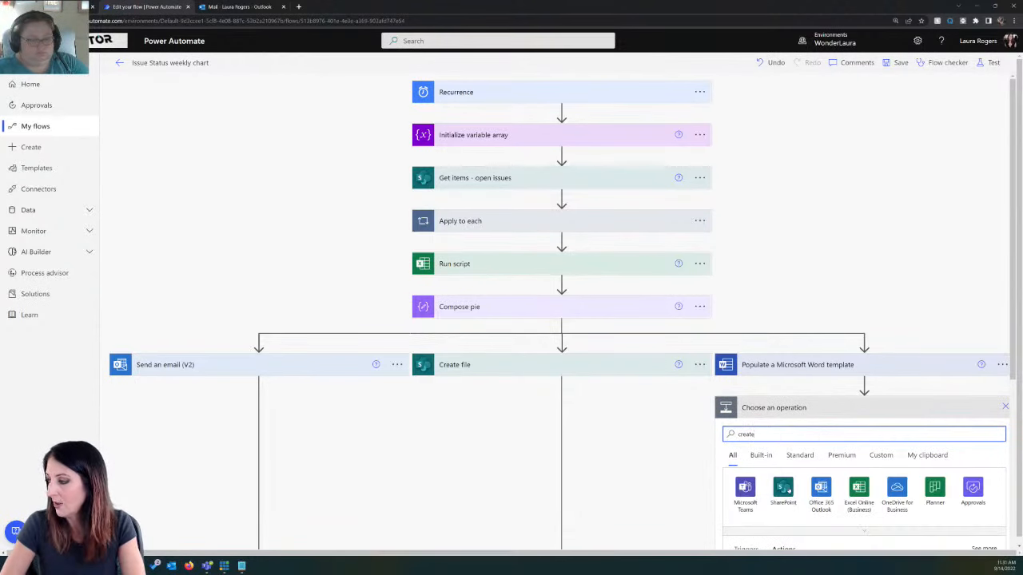
pyautogui.click(897, 489)
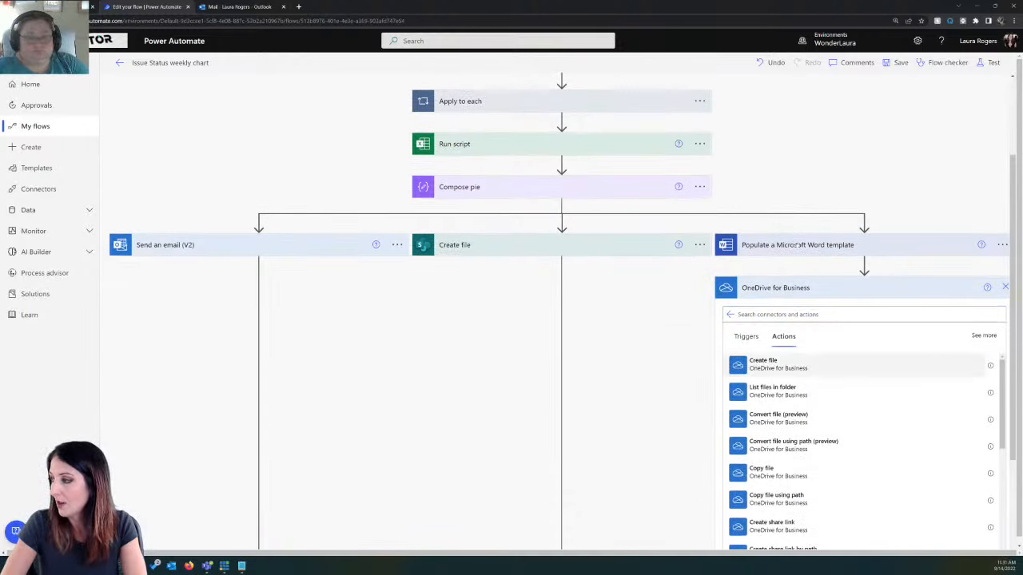
pyautogui.click(765, 364)
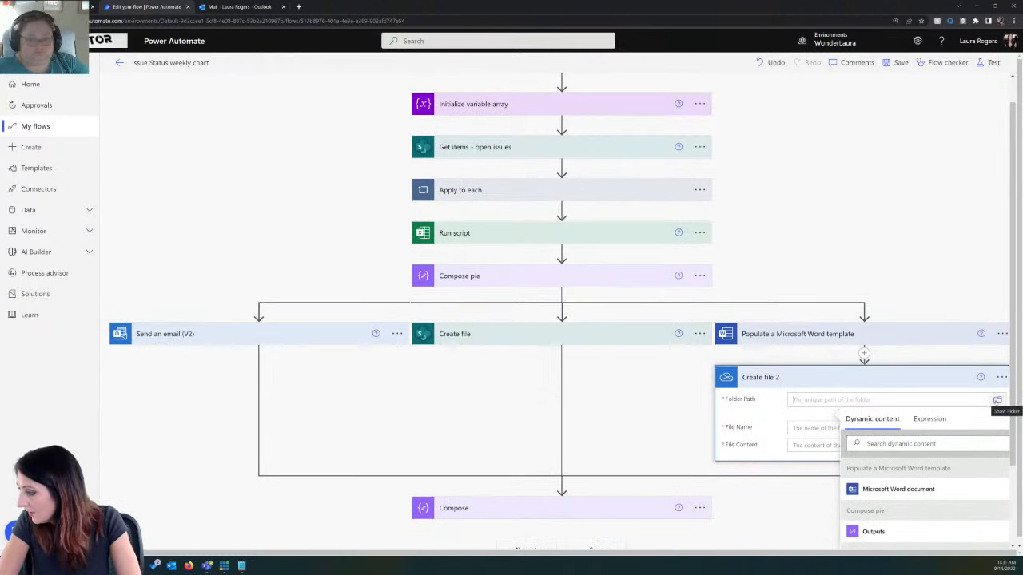
pyautogui.click(996, 400)
pyautogui.click(893, 429)
# Step: Name the OneDrive file with the expression utcNow() followed by .docx, and set its content to the Microsoft Word document output
pyautogui.click(833, 424)
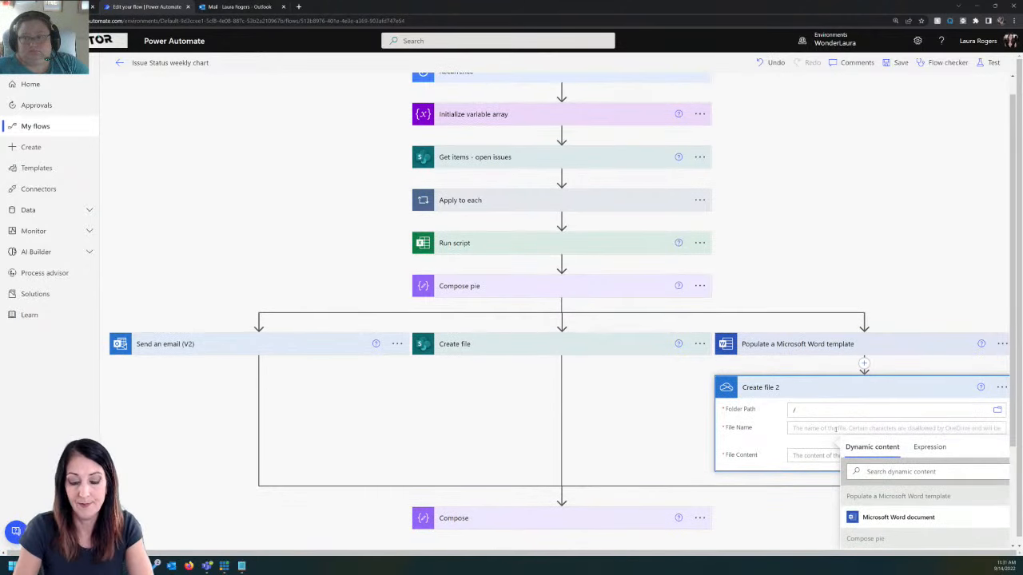
pyautogui.click(929, 446)
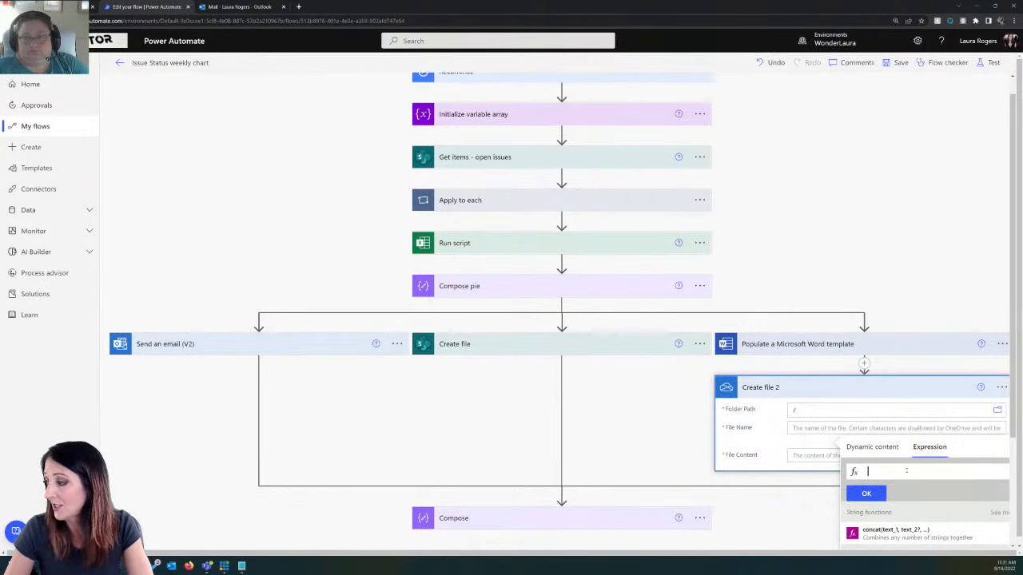
pyautogui.write('utc')
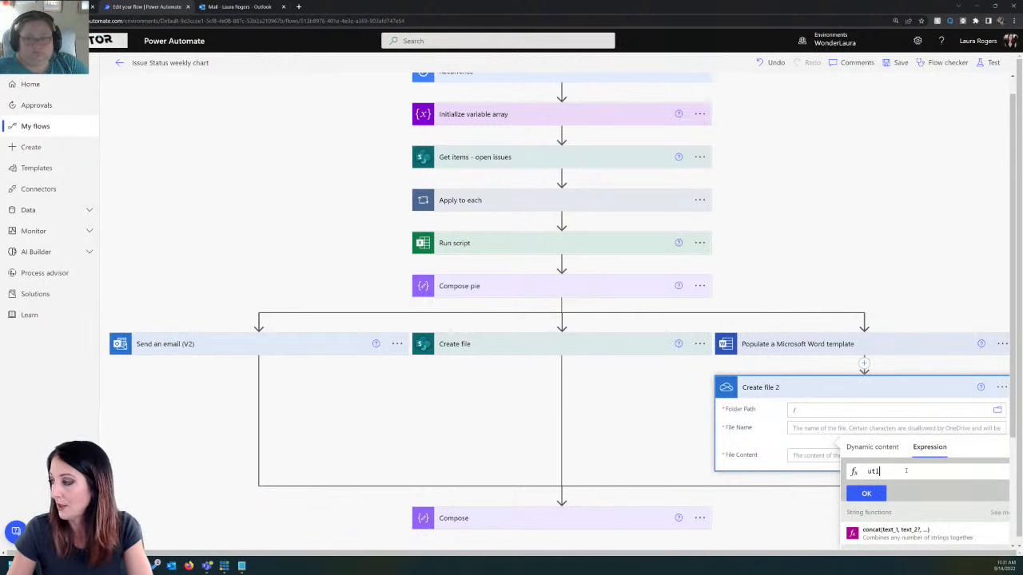
pyautogui.press('BackSpace')
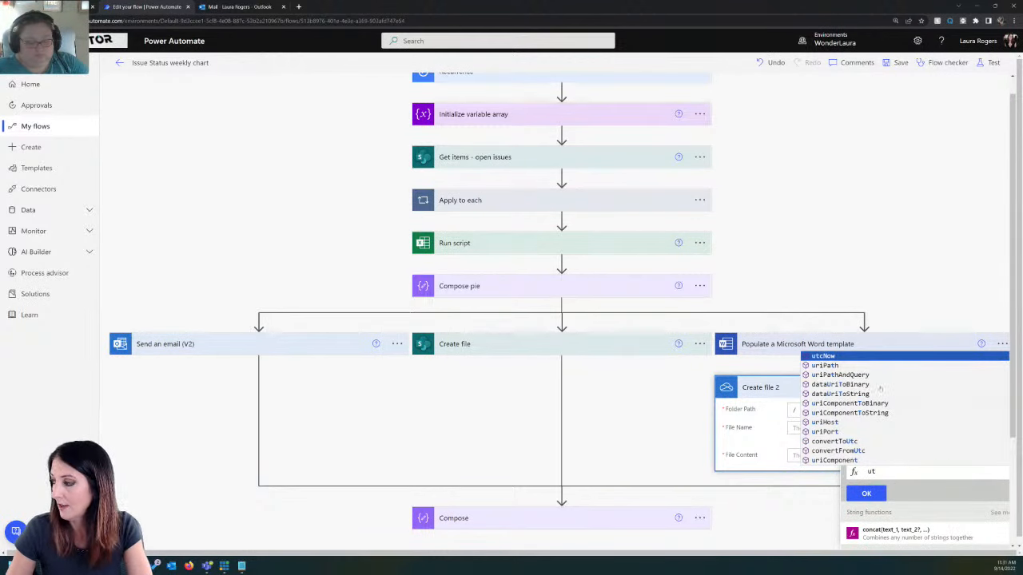
pyautogui.click(873, 356)
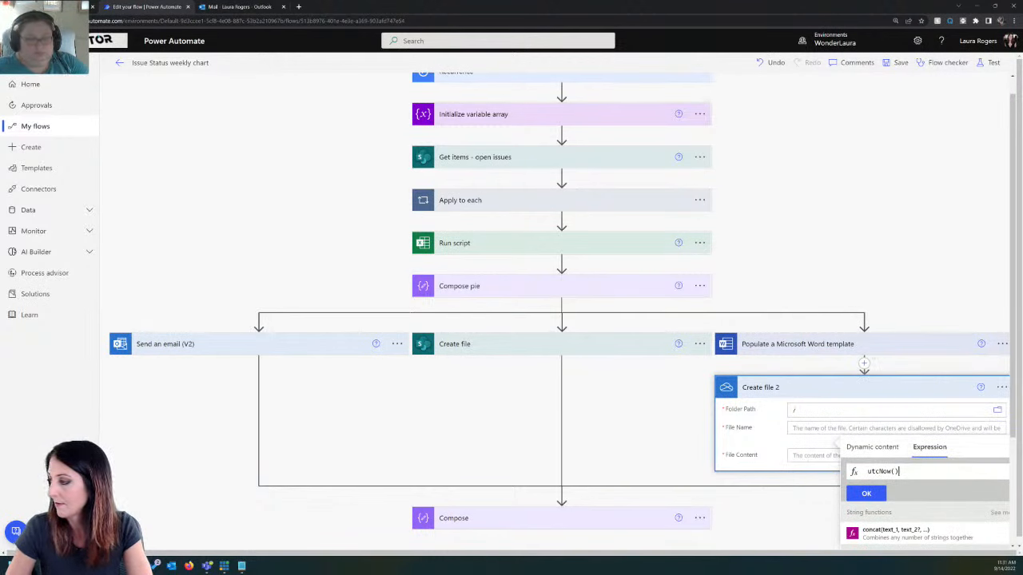
pyautogui.click(866, 493)
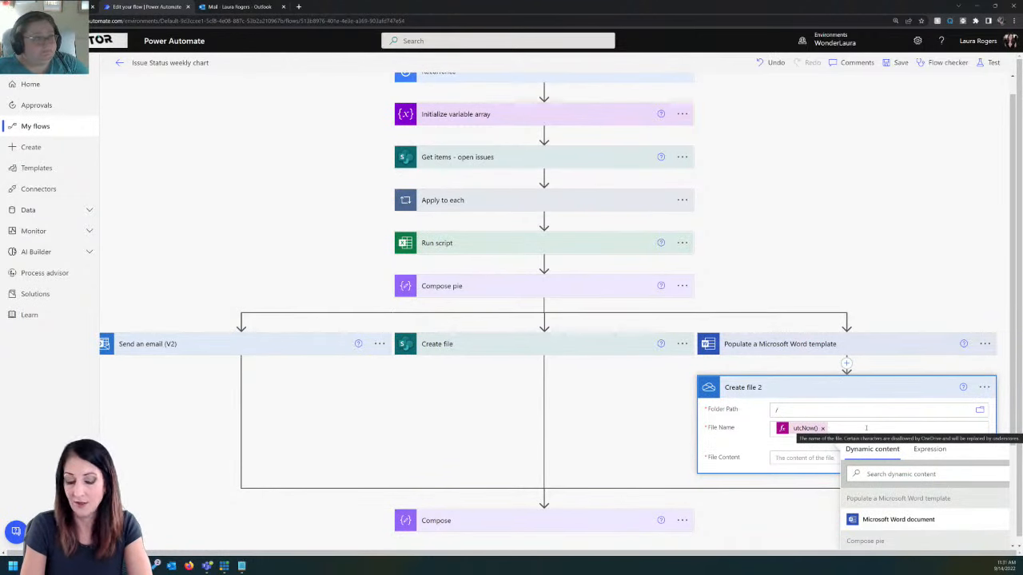
pyautogui.click(867, 429)
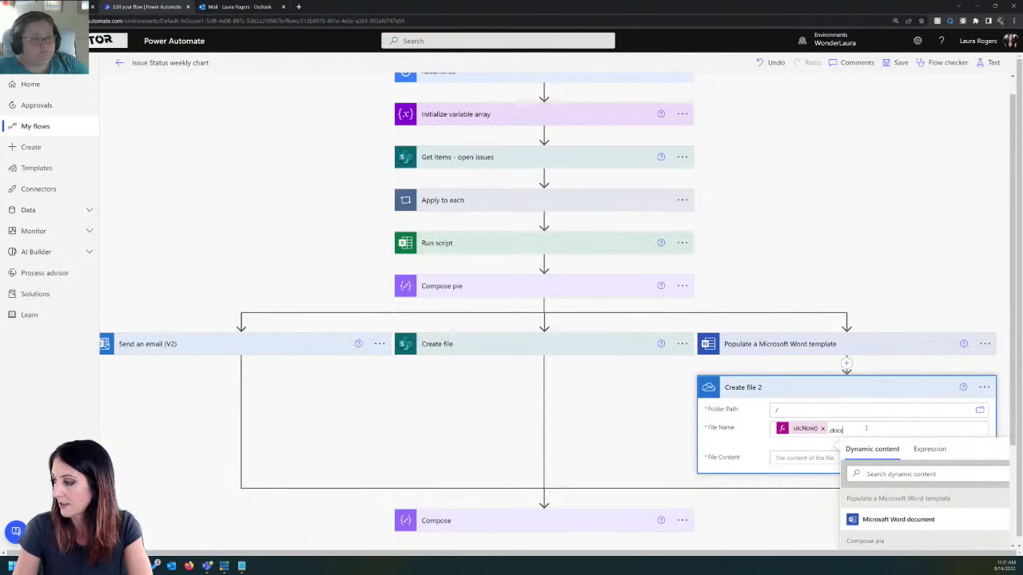
pyautogui.click(898, 519)
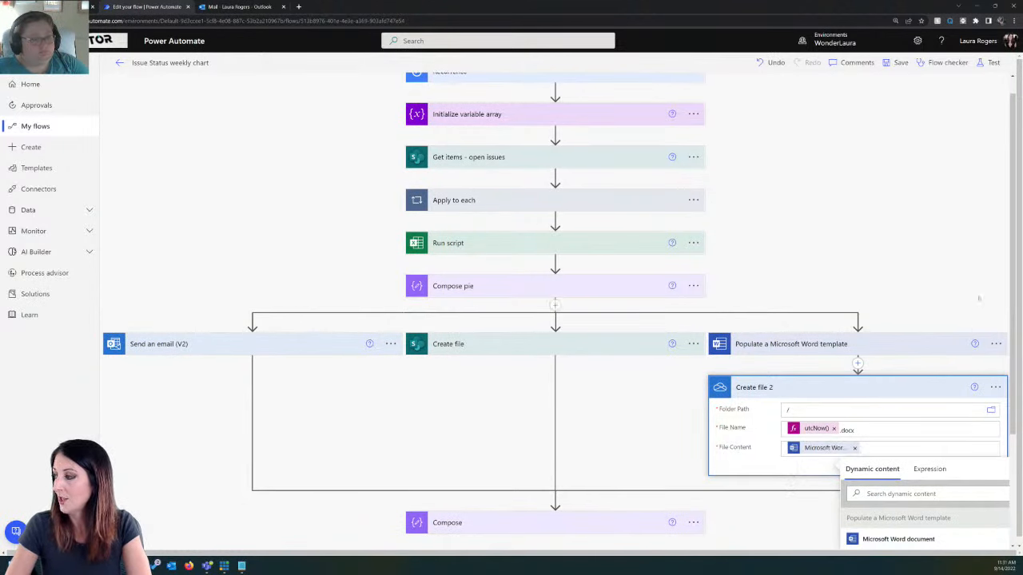
pyautogui.scroll(-2, 978, 298)
pyautogui.click(800, 377)
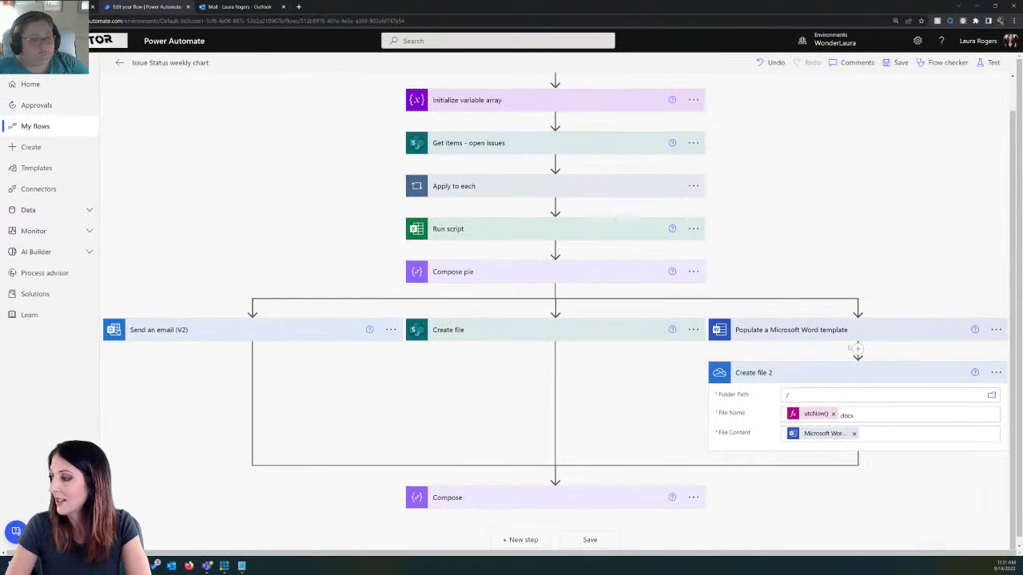
# Step: Add a OneDrive for Business Convert file (preview) action after Create file 2 in the Word template branch
pyautogui.click(857, 453)
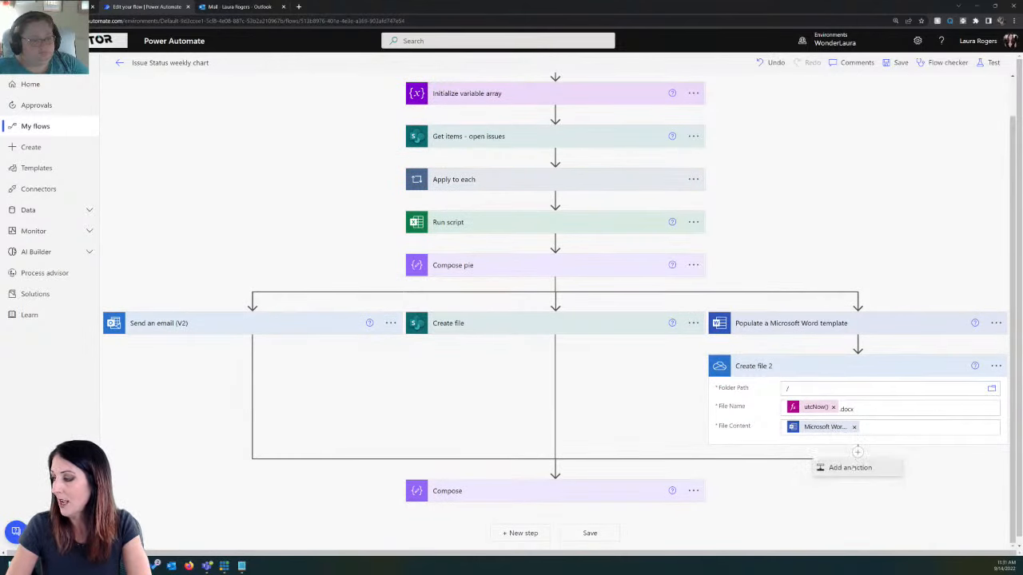
pyautogui.click(849, 467)
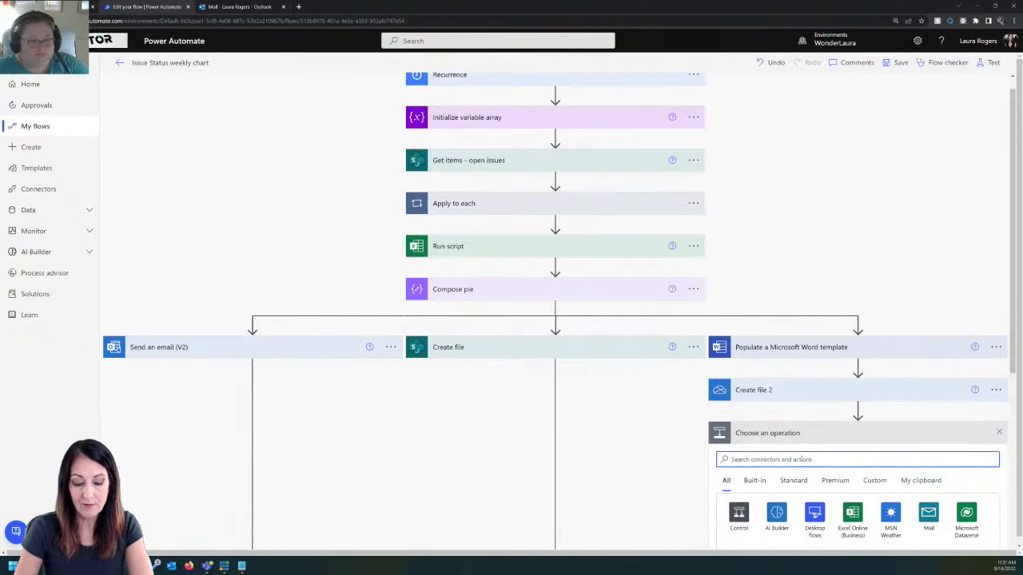
pyautogui.write('pd')
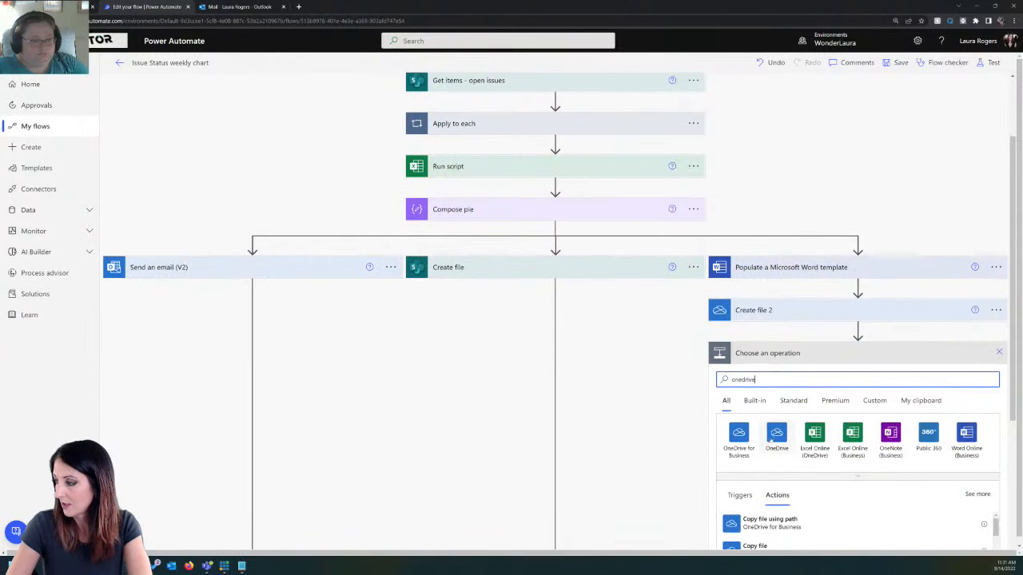
pyautogui.click(739, 435)
pyautogui.scroll(-5, 839, 431)
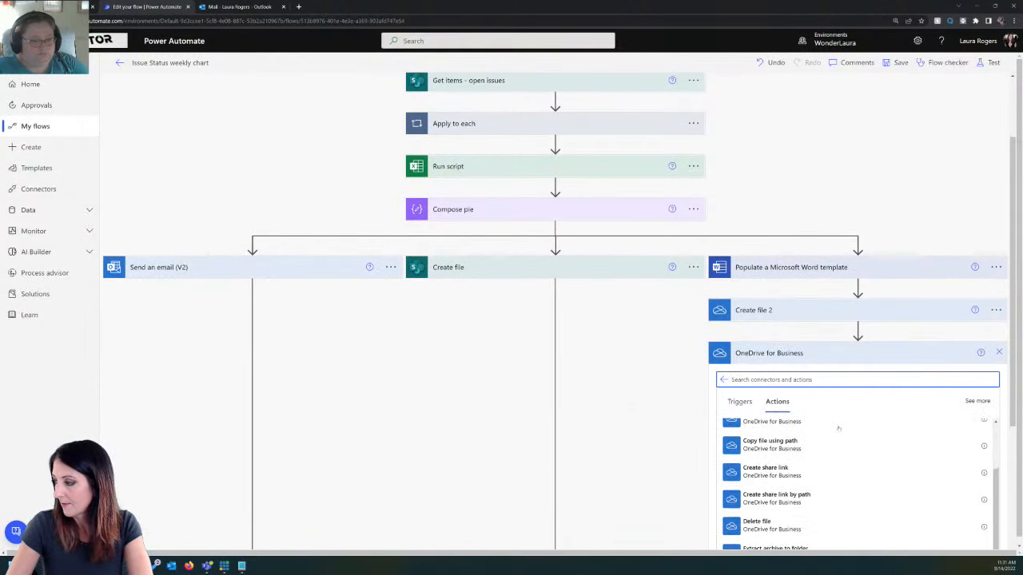
pyautogui.scroll(5, 829, 456)
pyautogui.click(785, 381)
pyautogui.write('conv')
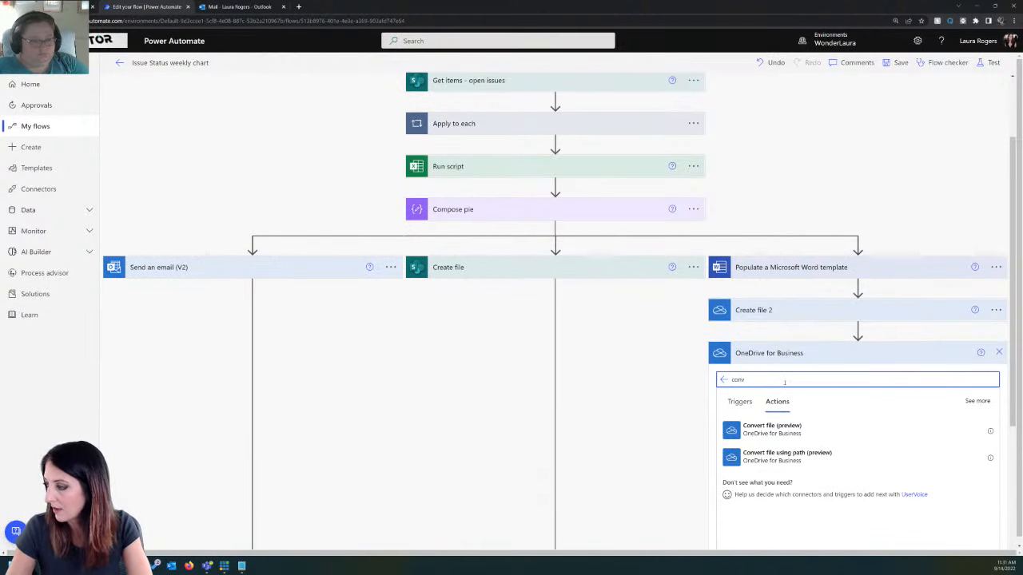
pyautogui.click(802, 431)
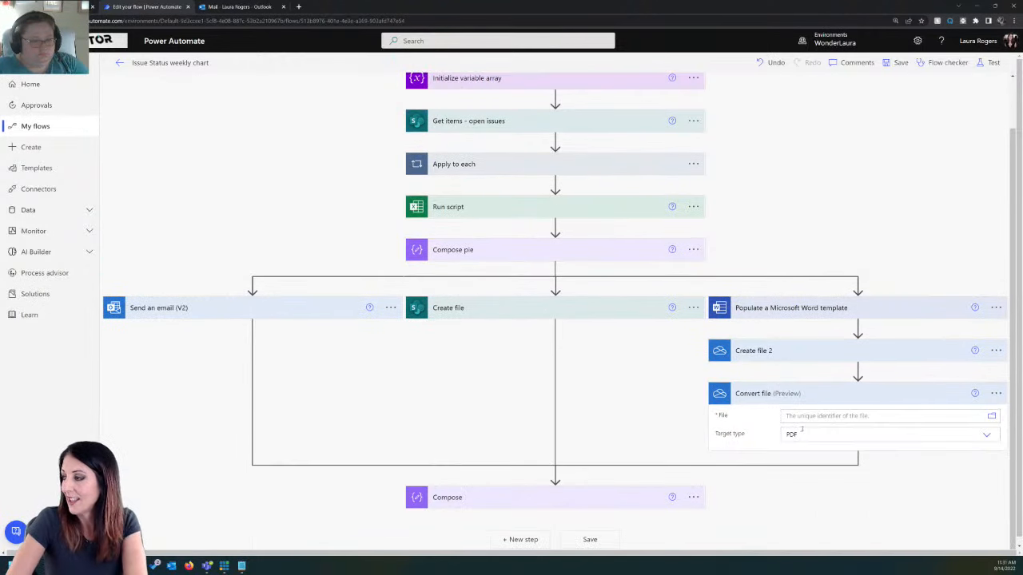
# Step: Set the file for the Convert file action to the Id output of Create file 2
pyautogui.click(902, 416)
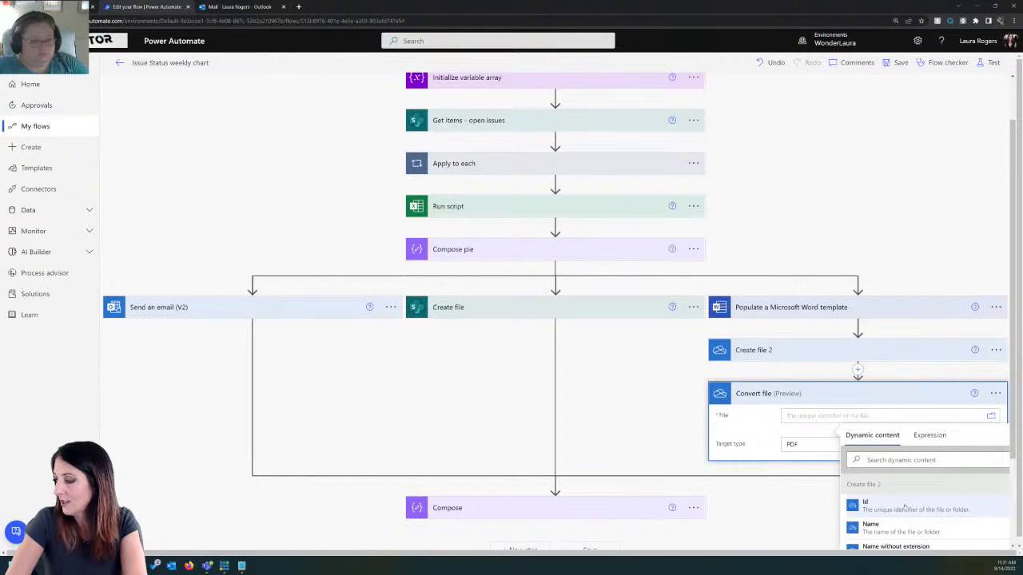
pyautogui.click(895, 462)
pyautogui.write('ide')
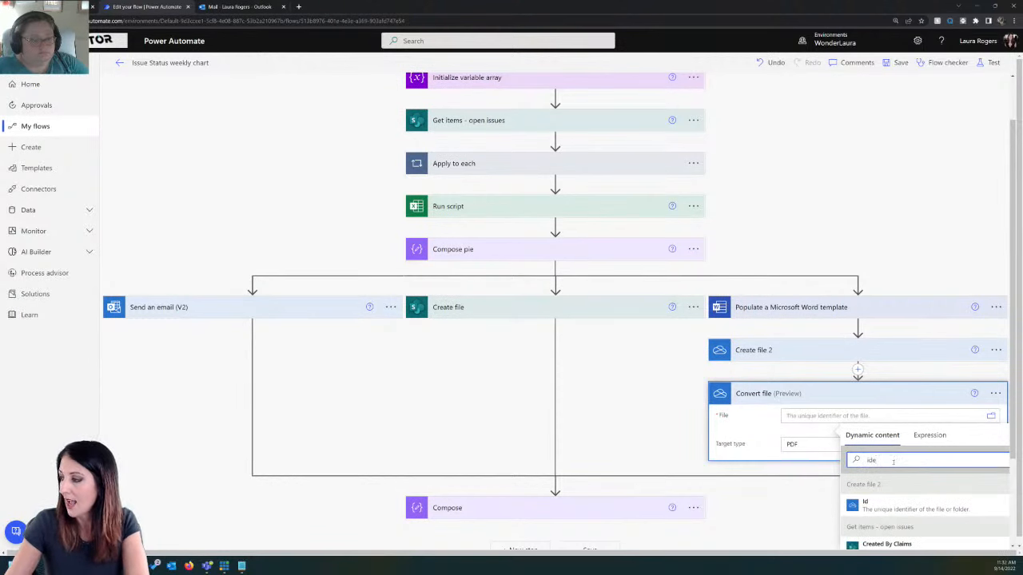
pyautogui.click(879, 505)
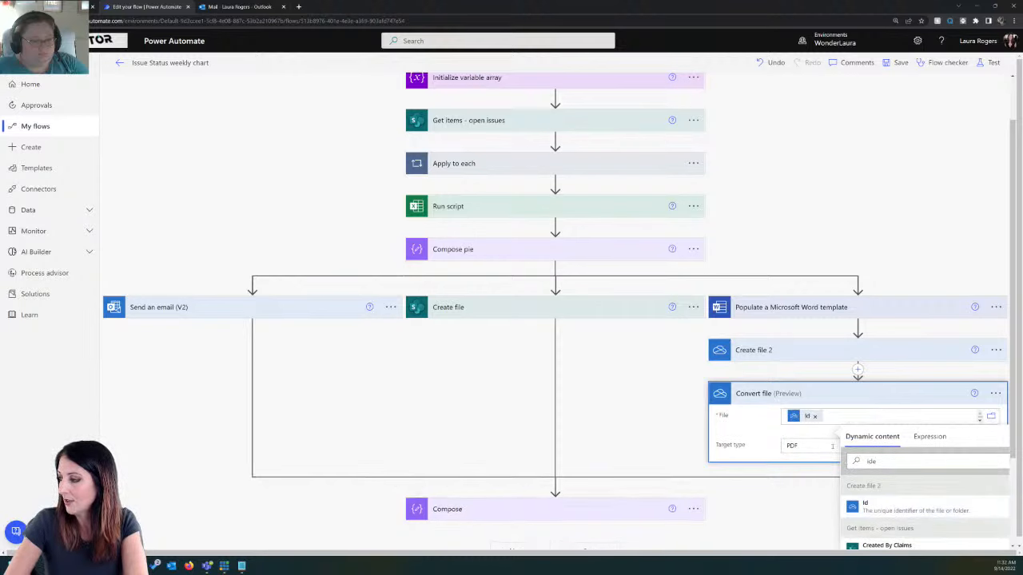
pyautogui.click(766, 474)
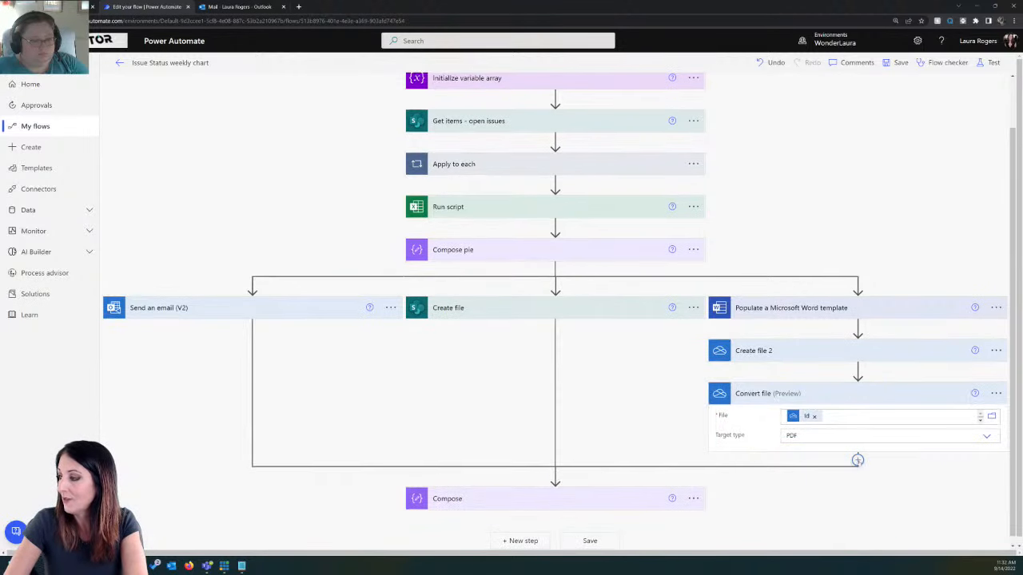
# Step: Add a SharePoint Create file action after Convert file and set its site address to Modern Demo
pyautogui.click(852, 474)
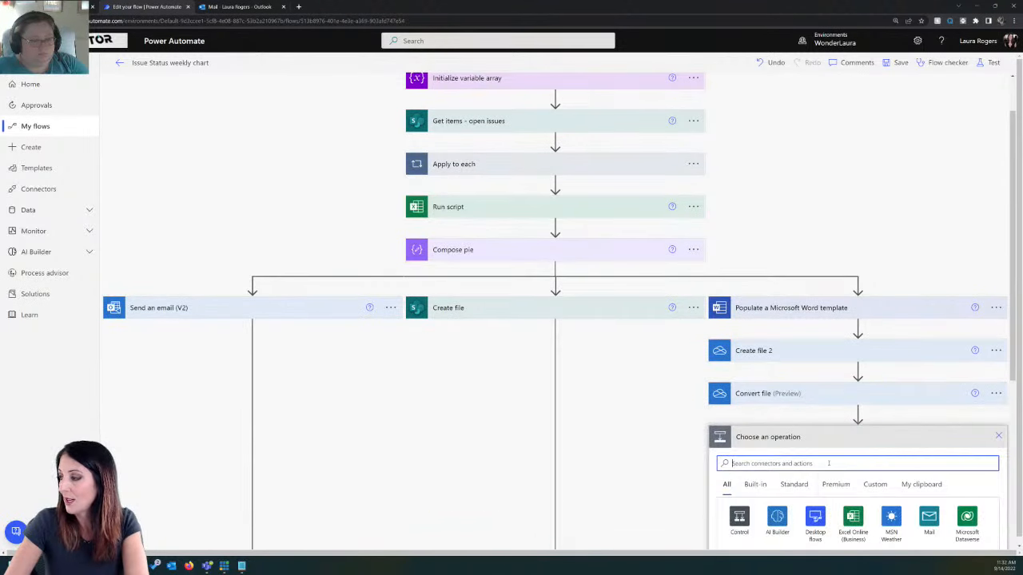
pyautogui.write('sharepoint')
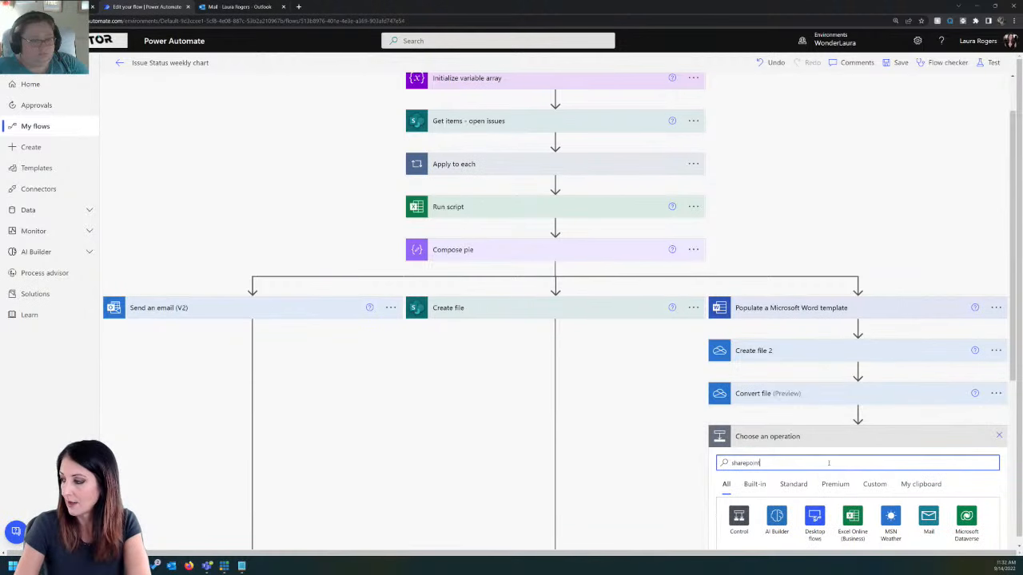
pyautogui.click(736, 515)
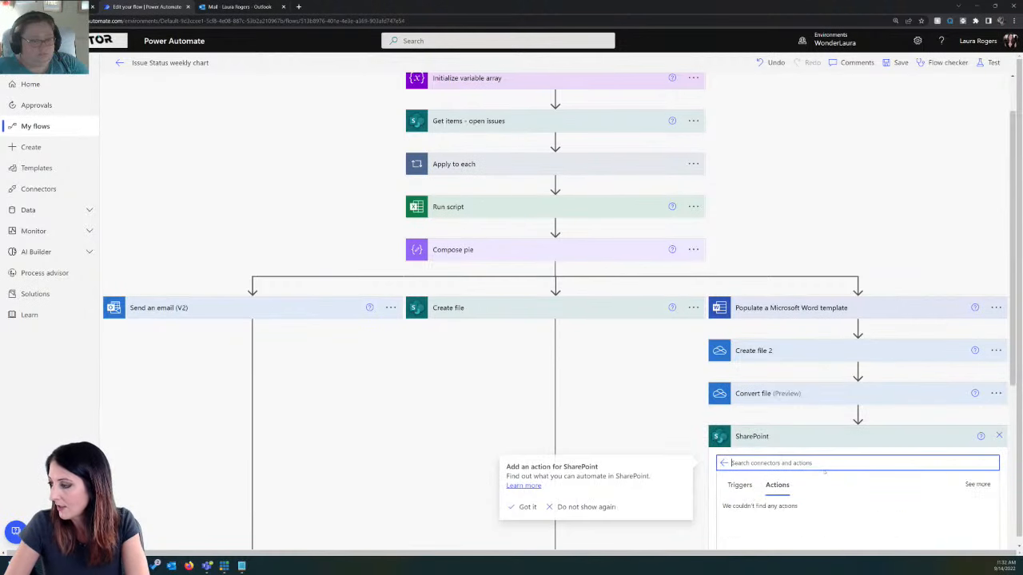
pyautogui.scroll(-1, 891, 473)
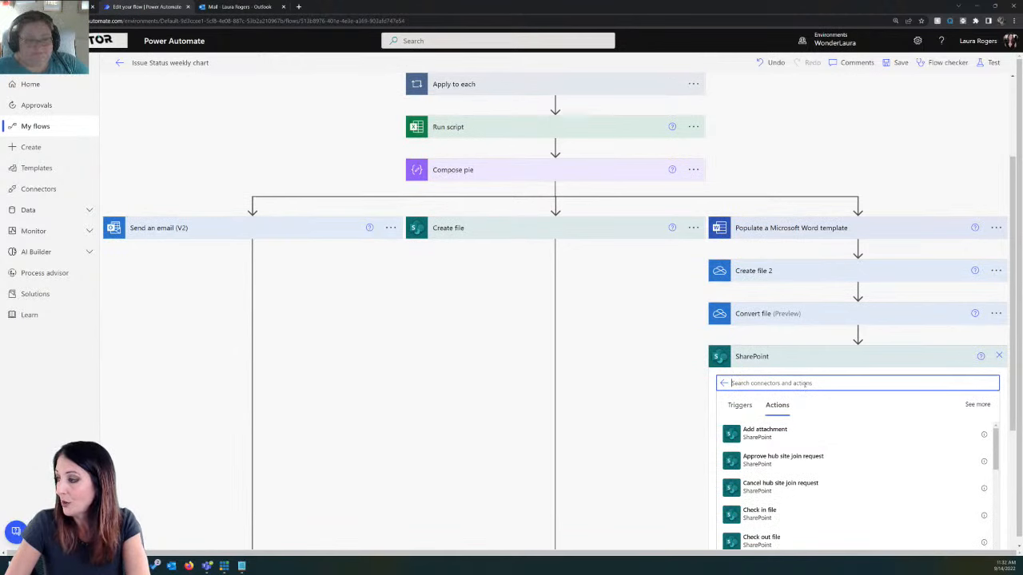
pyautogui.write('create')
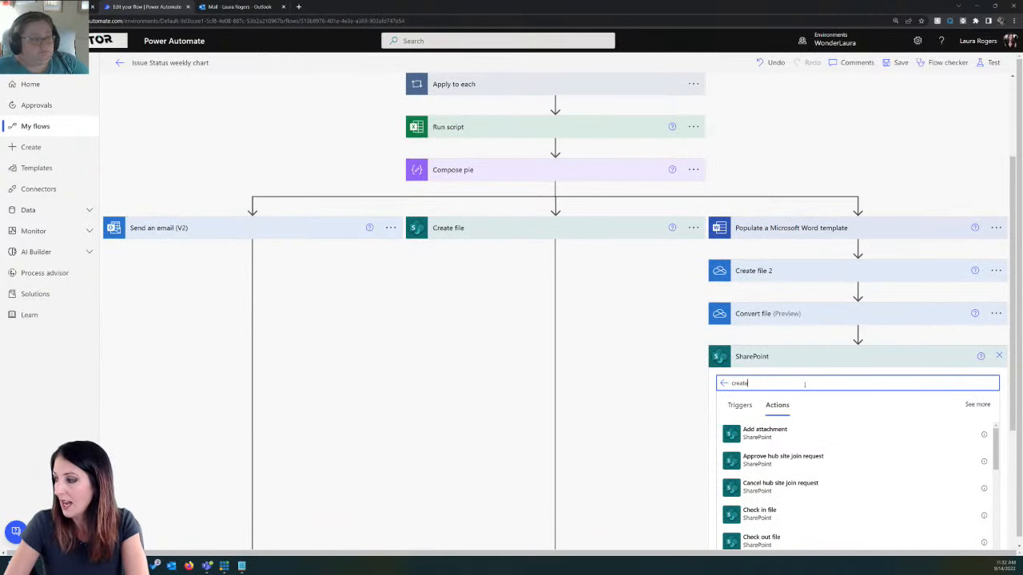
pyautogui.click(795, 516)
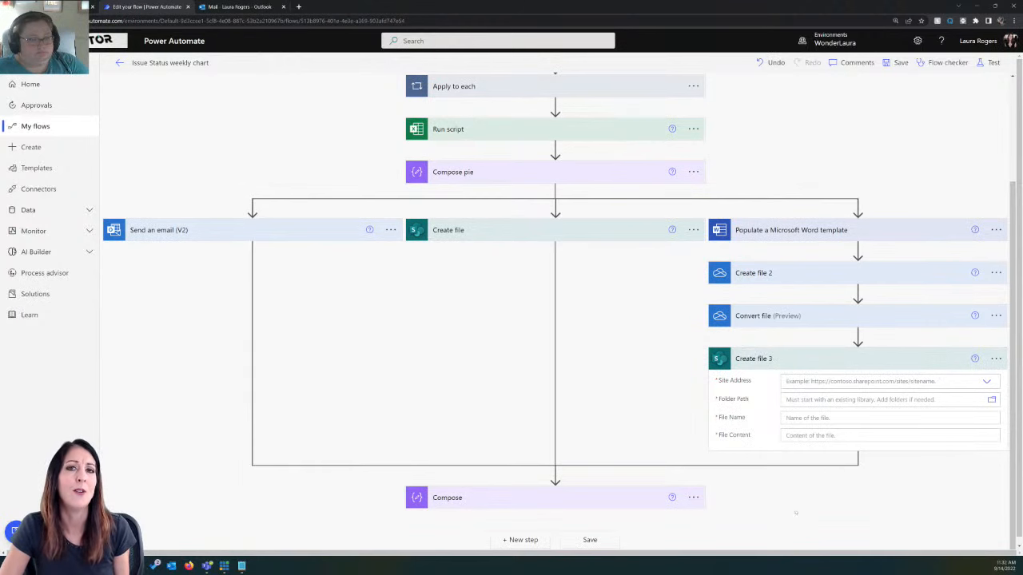
pyautogui.click(986, 381)
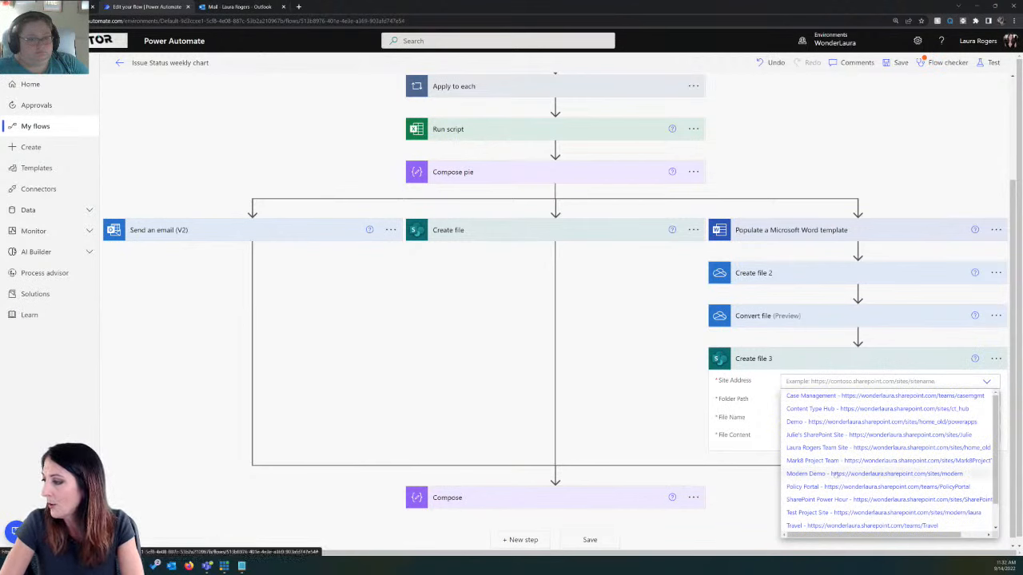
pyautogui.click(979, 474)
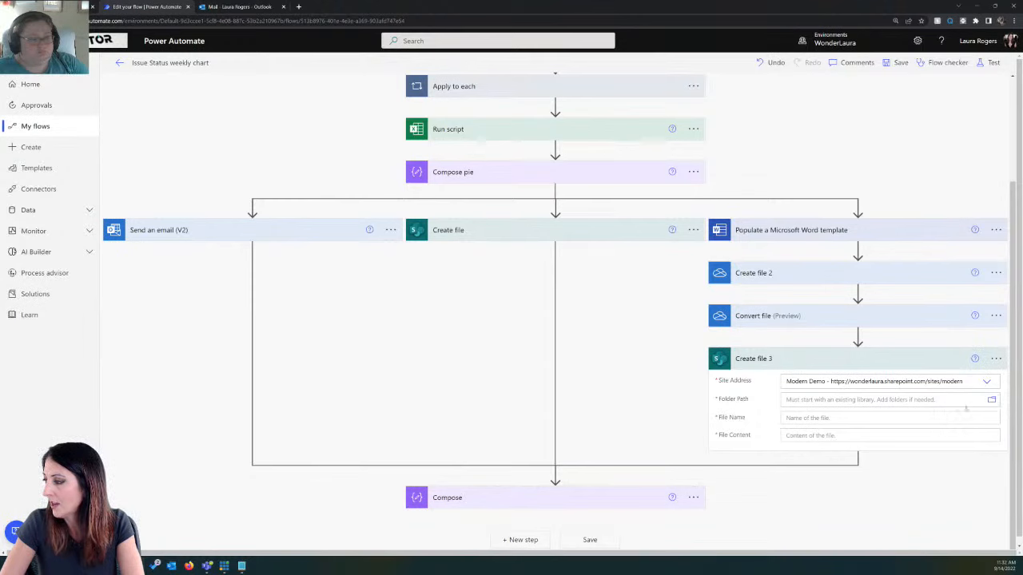
# Step: Set Create file 3's folder path to /Shared Documents and its file name to the File name output of Convert file
pyautogui.click(991, 400)
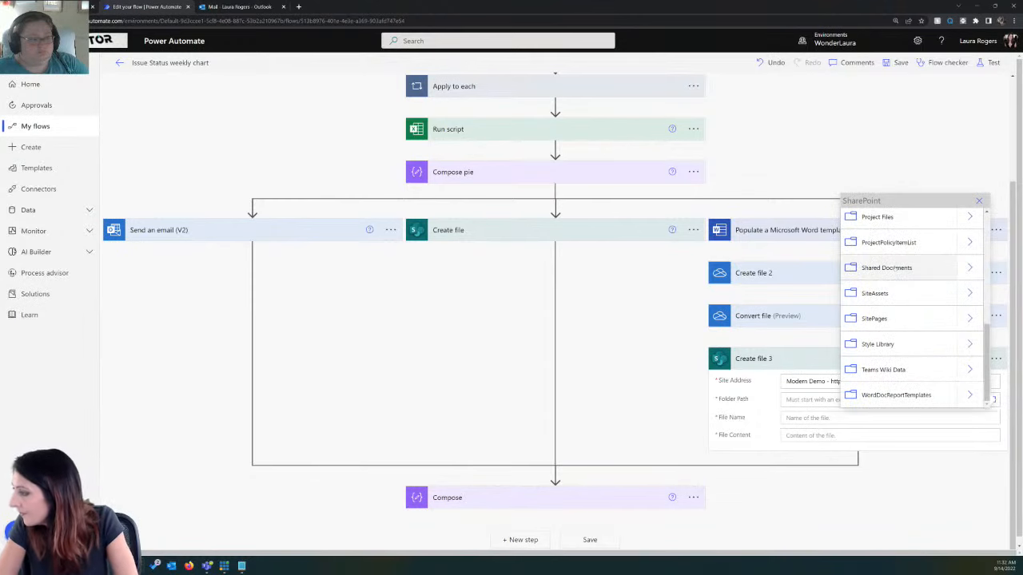
pyautogui.click(887, 268)
pyautogui.click(813, 418)
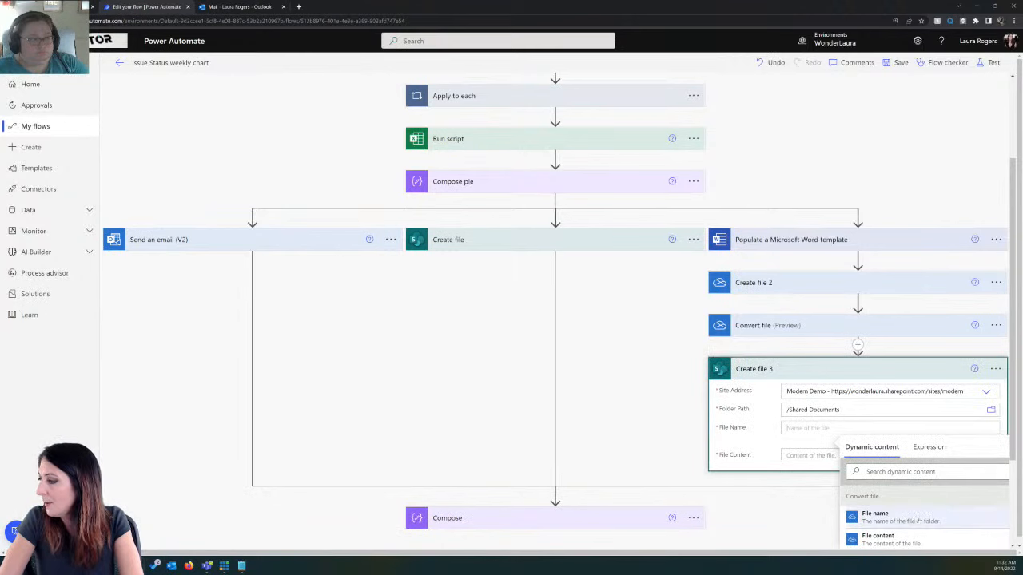
pyautogui.click(874, 515)
# Step: Set the file content of Create file 3 to the File content output of Convert file
pyautogui.click(810, 458)
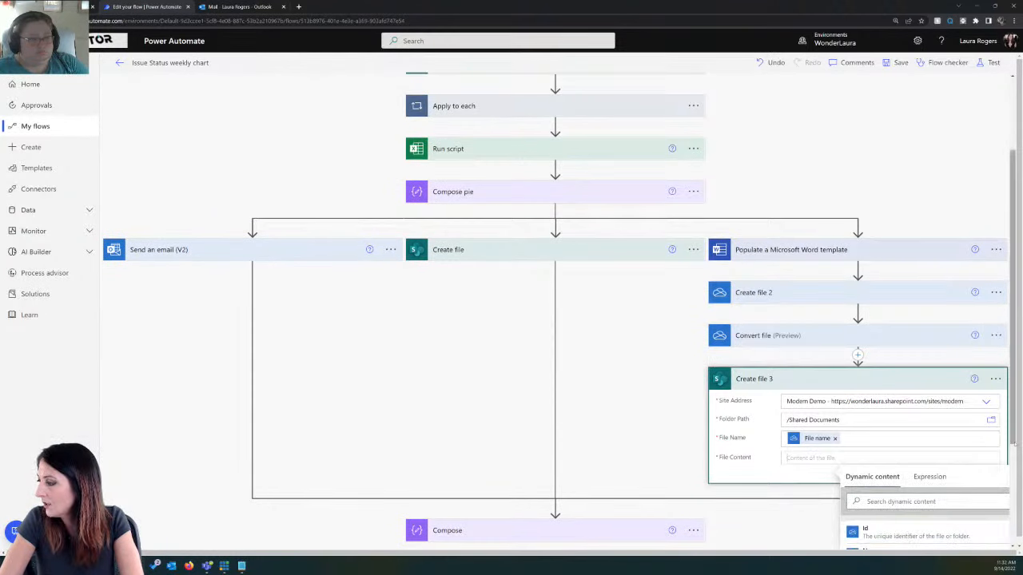
pyautogui.moveTo(1019, 446); pyautogui.dragTo(1013, 528)
pyautogui.scroll(1, 957, 446)
pyautogui.click(921, 415)
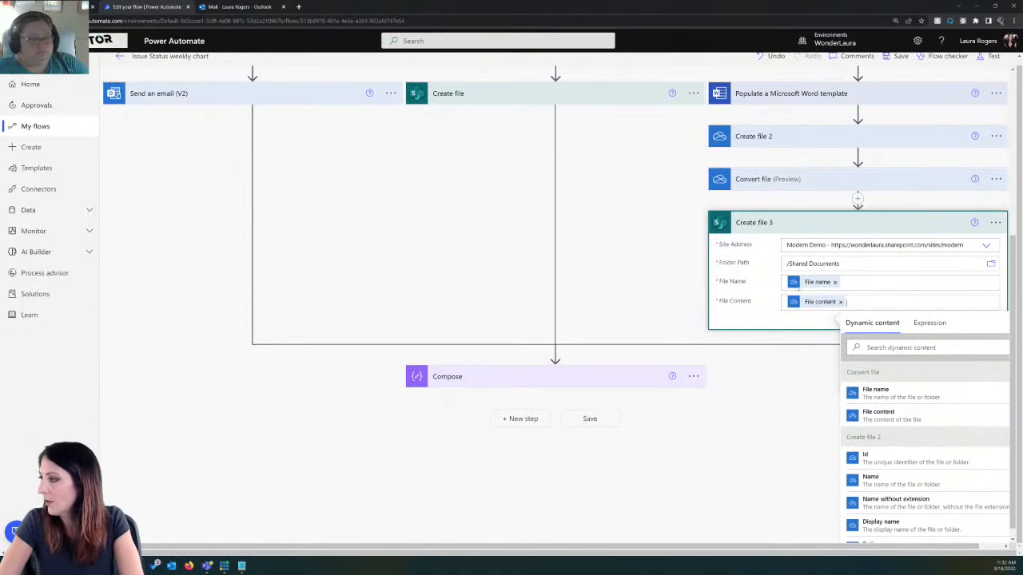
# Step: Delete the empty Compose action at the end of the flow and save the flow
pyautogui.click(895, 58)
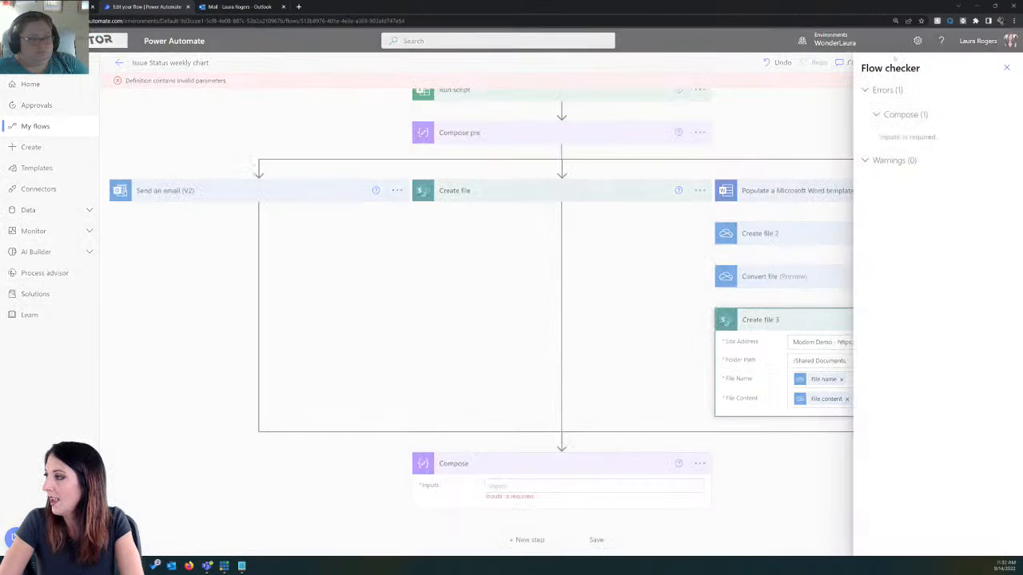
pyautogui.click(933, 135)
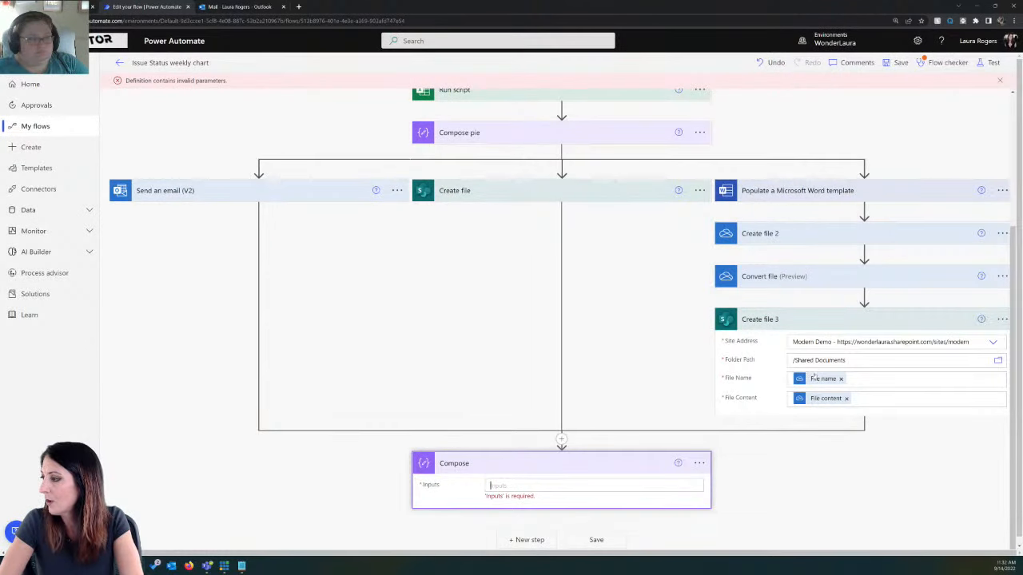
pyautogui.click(699, 462)
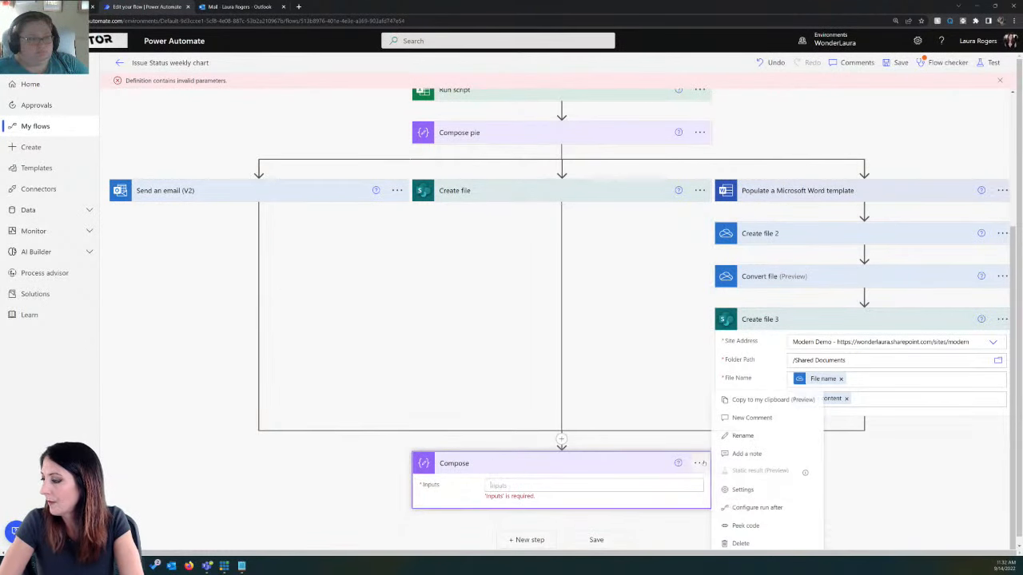
pyautogui.click(667, 450)
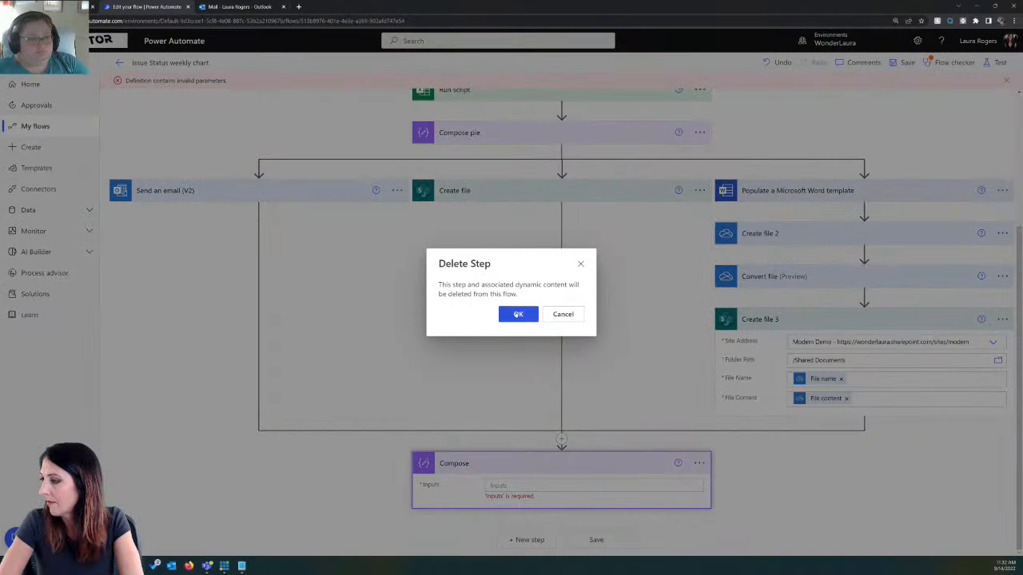
pyautogui.click(519, 314)
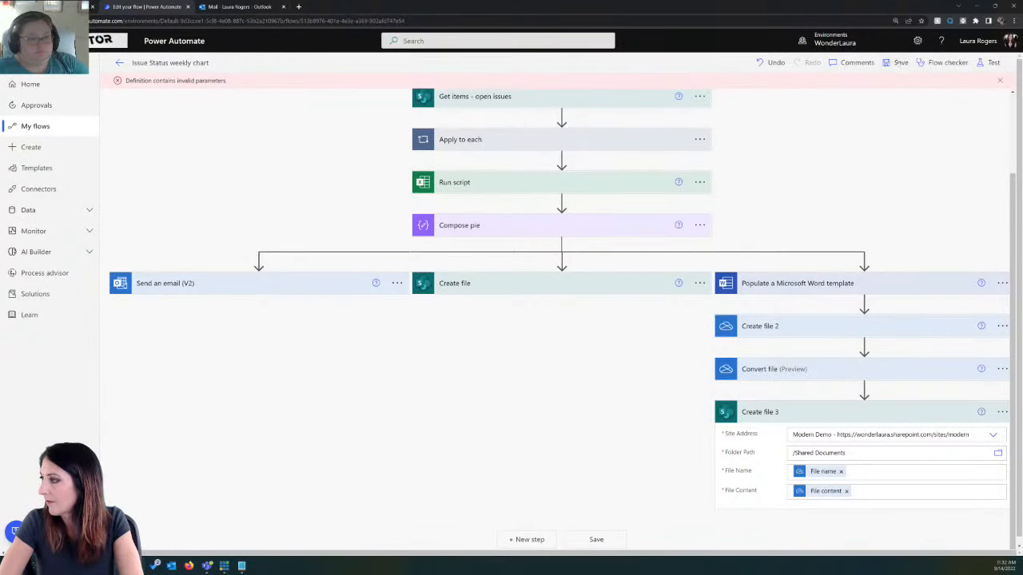
pyautogui.click(898, 62)
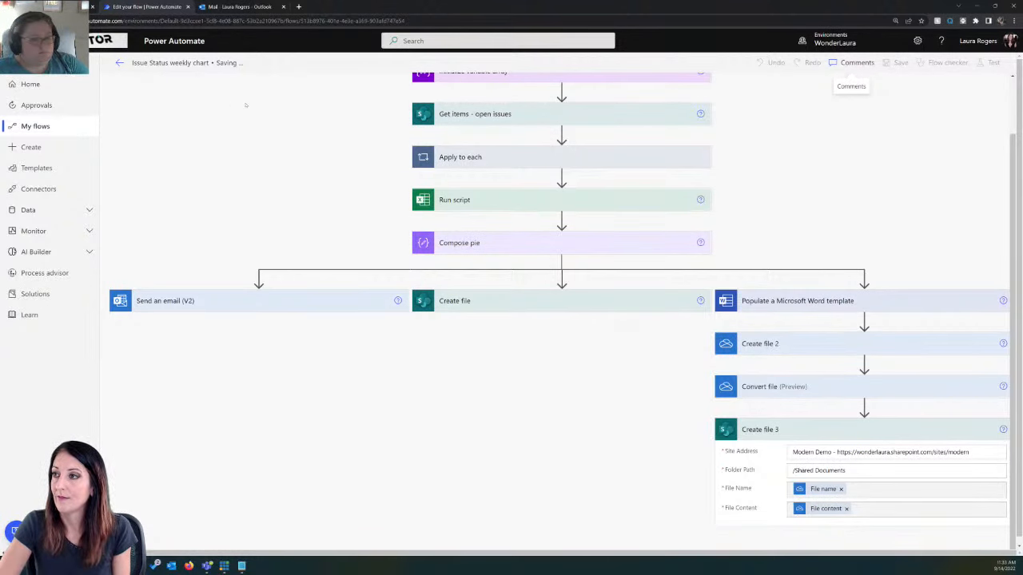
# Step: Return to the details page of the Issue Status weekly chart flow and run the flow manually
pyautogui.click(120, 63)
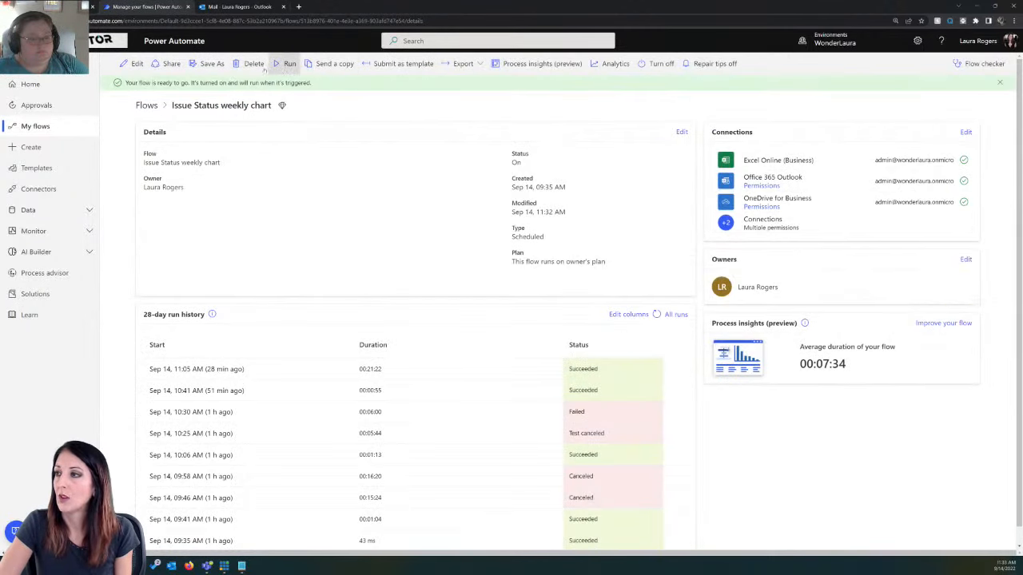
pyautogui.click(288, 63)
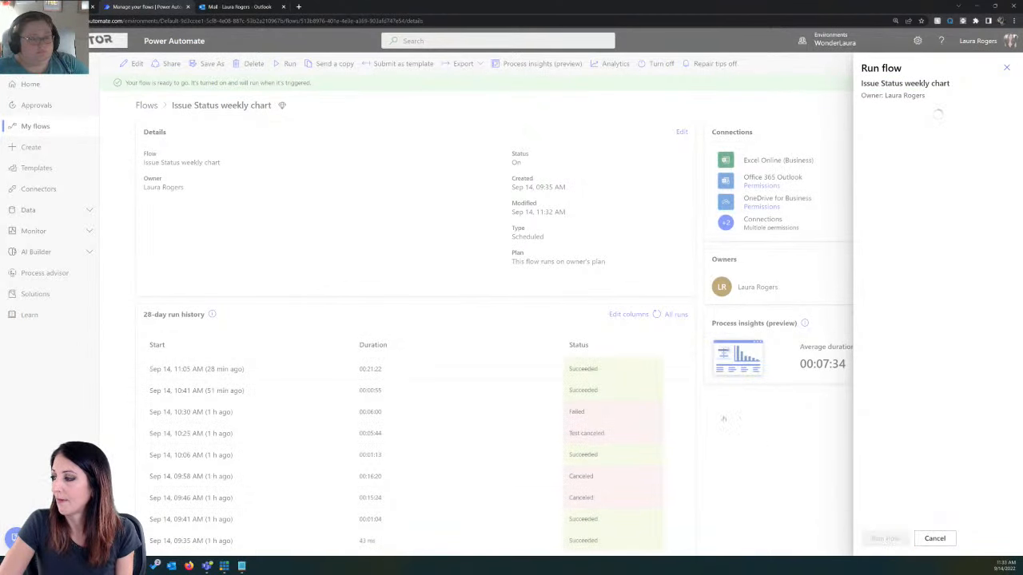
pyautogui.click(884, 538)
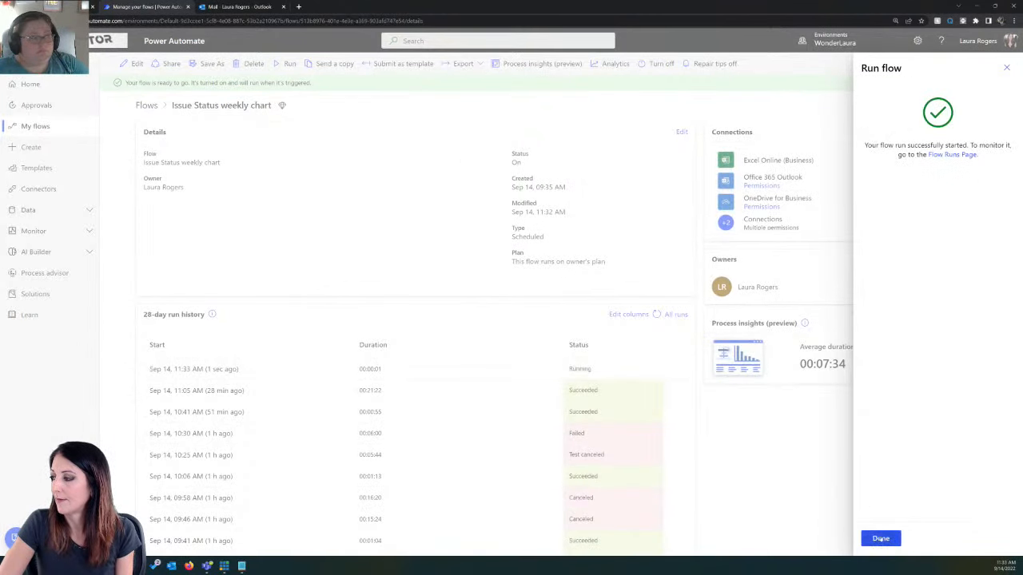
pyautogui.click(881, 539)
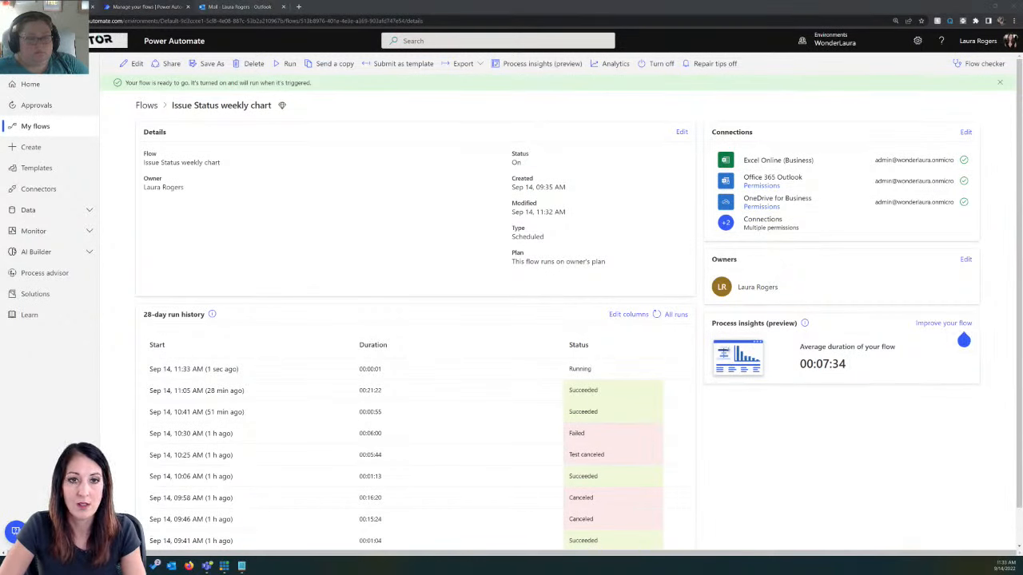
# Step: Open OneDrive in a new browser tab and open the PowerHourDemoFile.xlsx workbook from My files
pyautogui.click(298, 6)
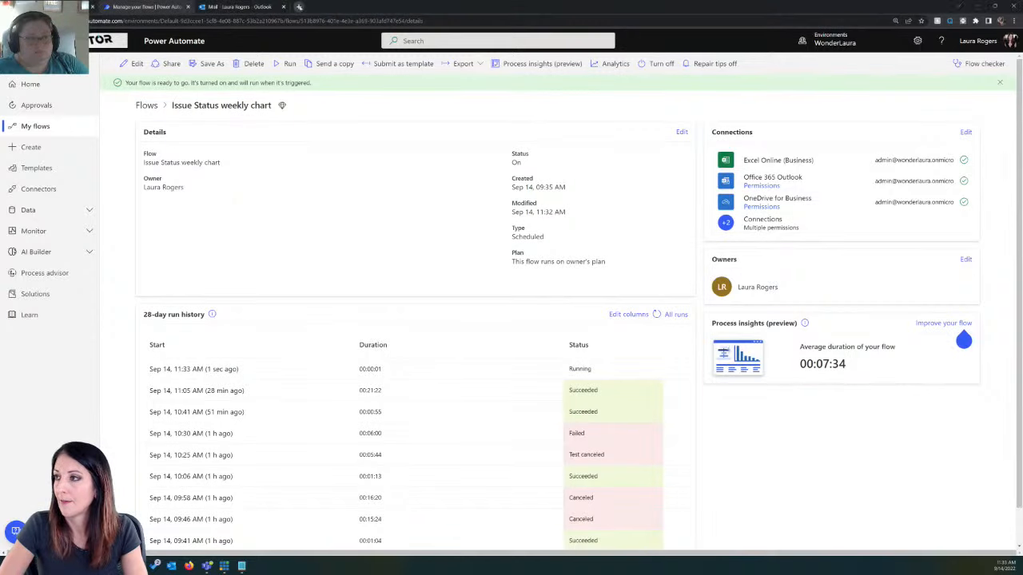
pyautogui.write('onedrive.aspx')
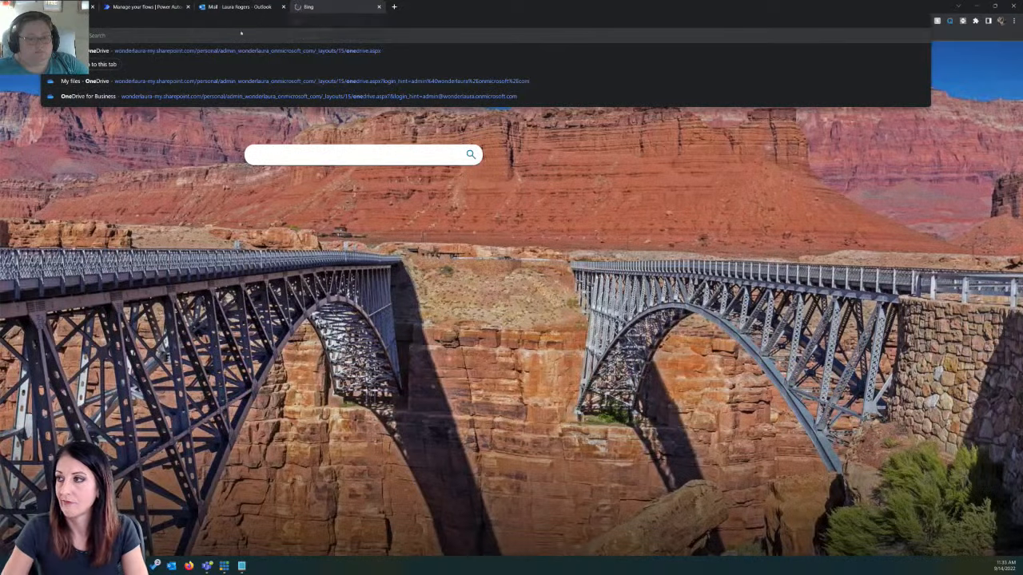
pyautogui.press('Return')
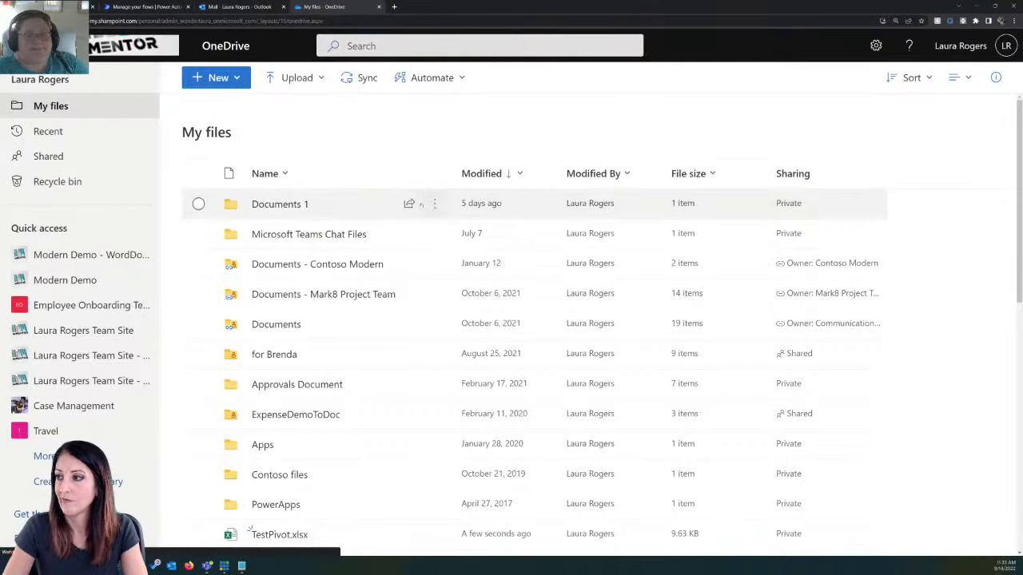
pyautogui.scroll(-3, 427, 234)
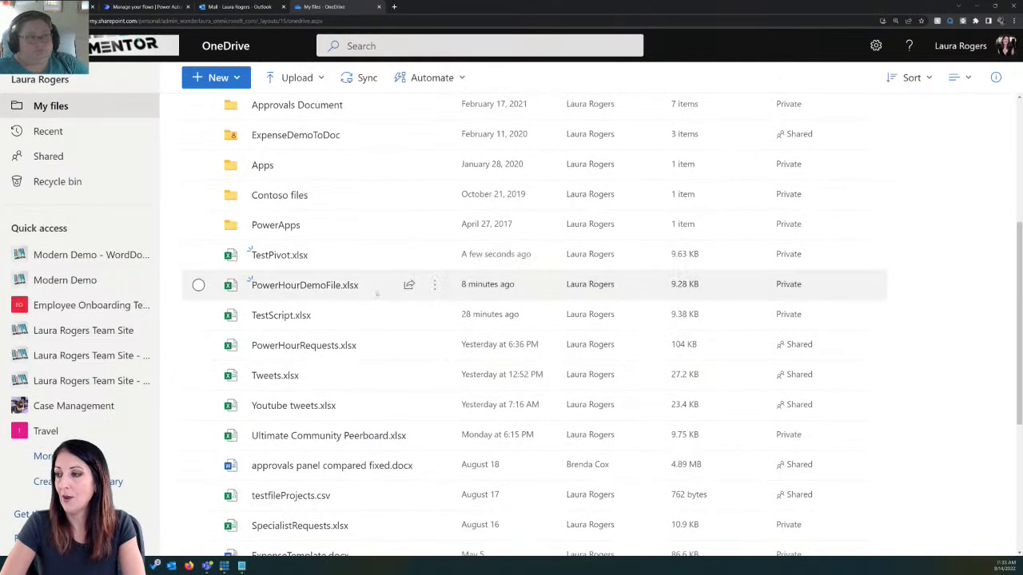
pyautogui.click(311, 289)
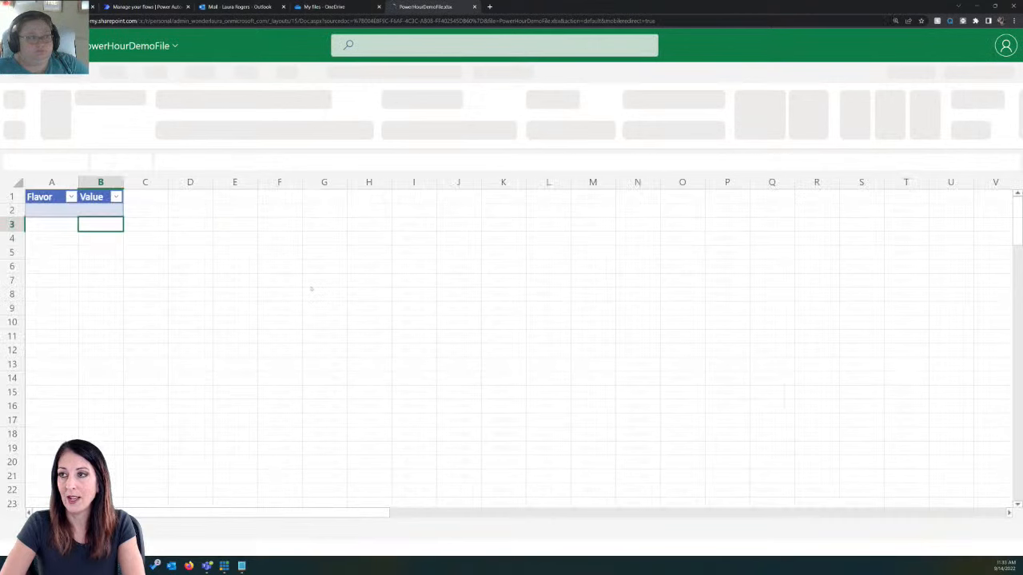
# Step: Check the Flavor and Value table and the other editor's cell marker, and close the duplicate PowerHourDemoFile tab in the other browser window
pyautogui.click(67, 211)
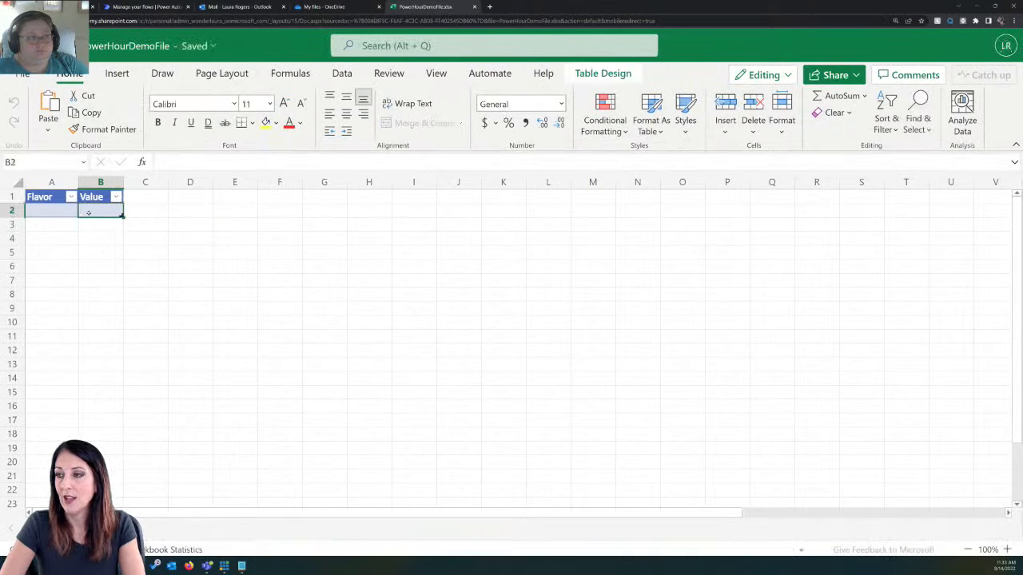
pyautogui.click(396, 294)
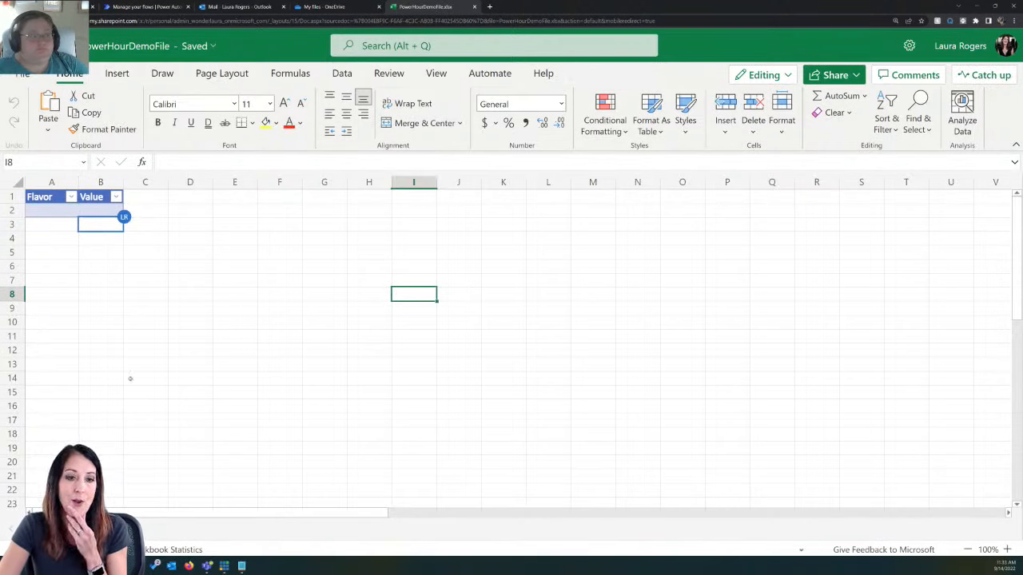
pyautogui.moveTo(130, 217)
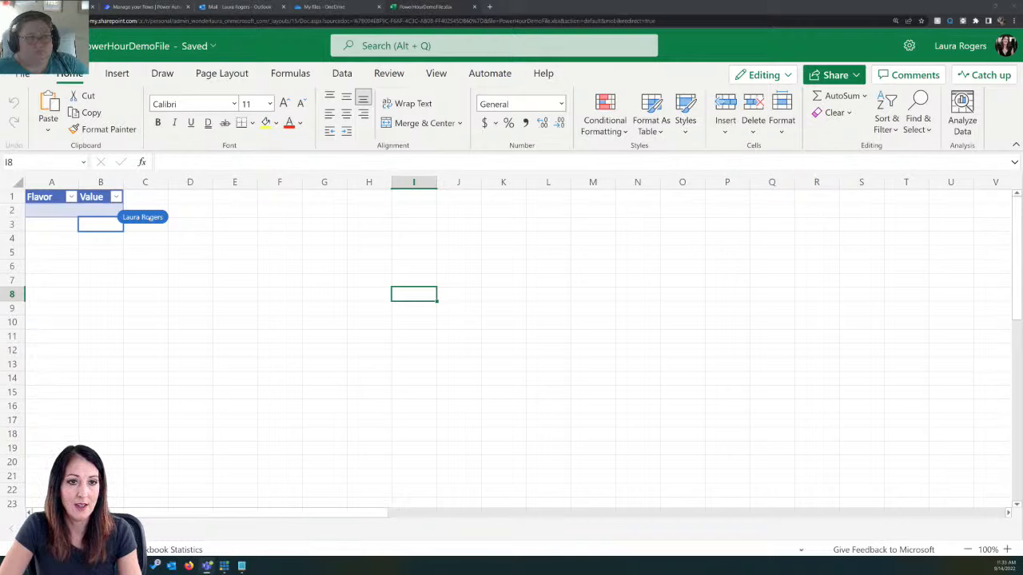
pyautogui.hotkey('alt', 'Tab')
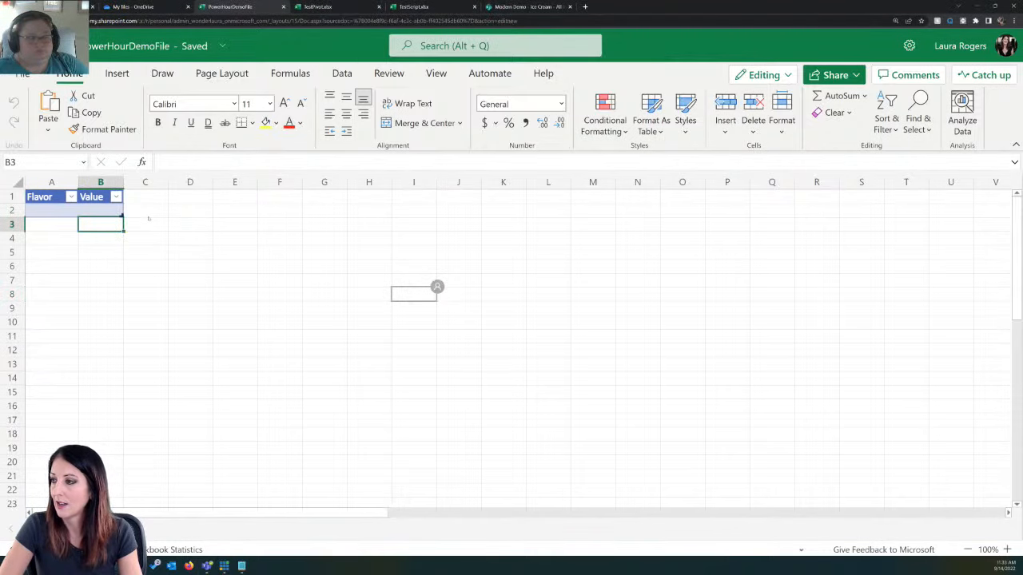
pyautogui.click(283, 8)
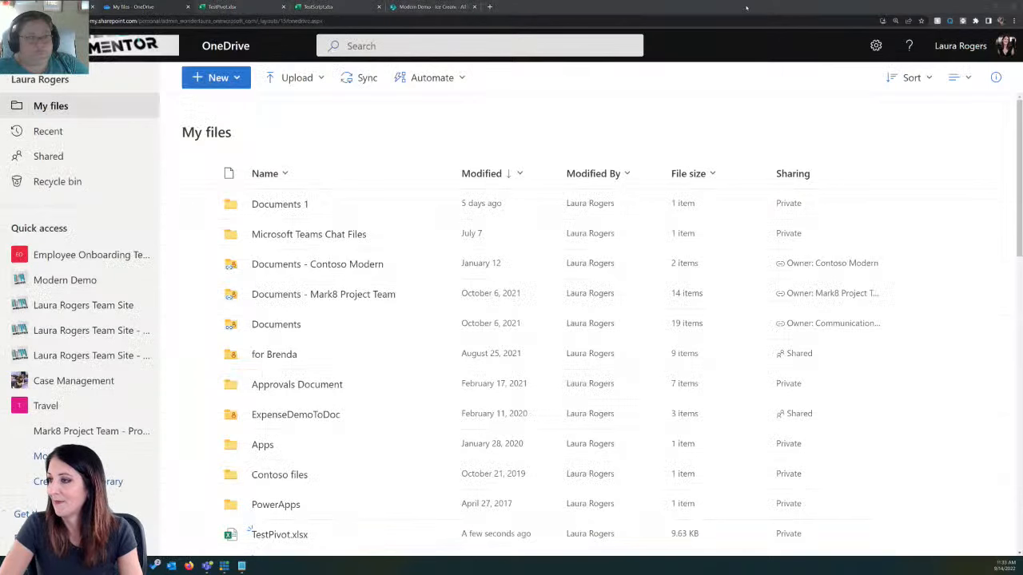
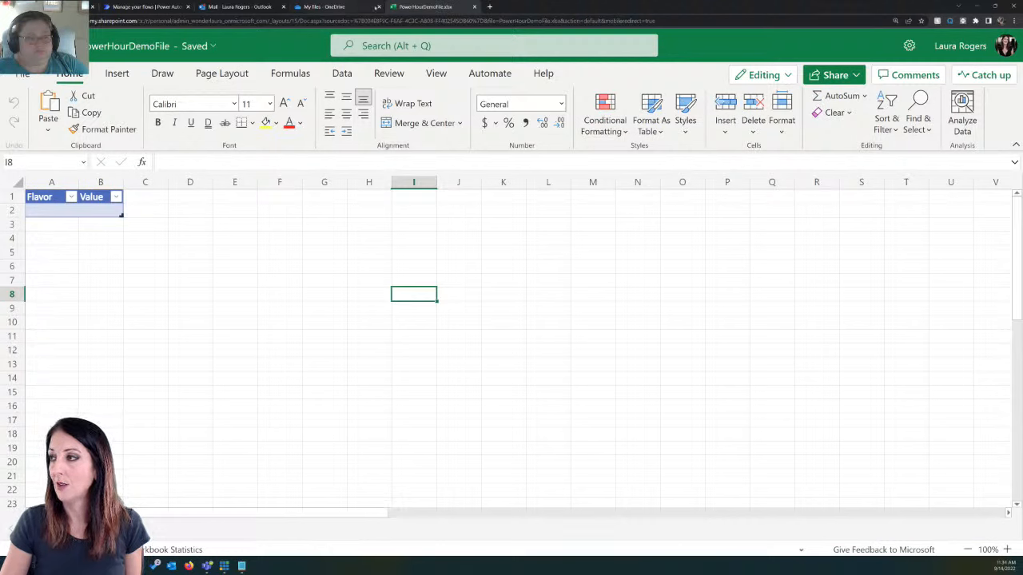
# Step: Close the PowerHourDemoFile workbook and create a new blank Excel workbook from OneDrive
pyautogui.click(475, 6)
pyautogui.click(216, 77)
pyautogui.click(238, 157)
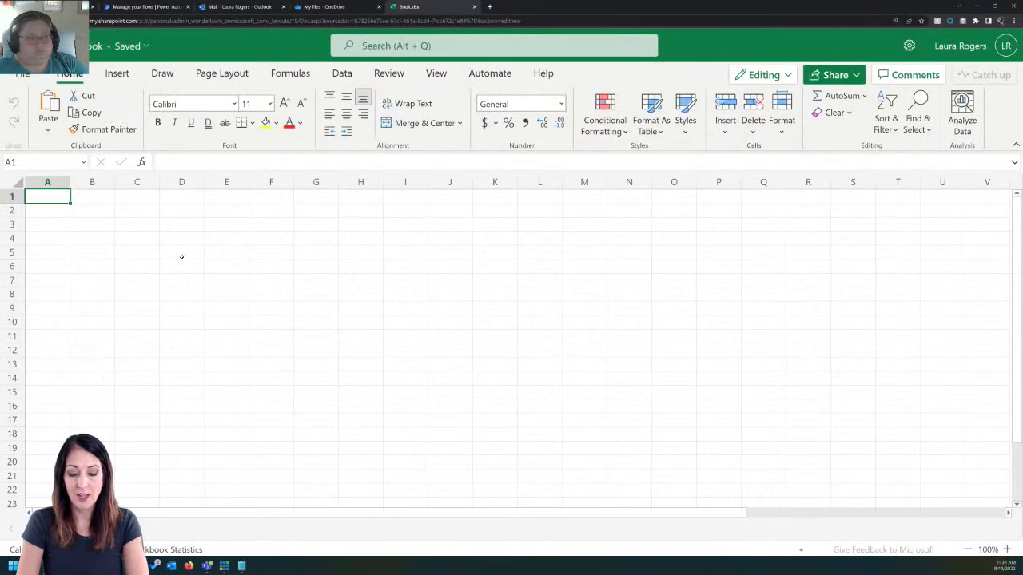
# Step: Enter the column headers Issue, Status, Priority and Date in cells A1 to D1
pyautogui.write('Issue')
pyautogui.press('Tab')
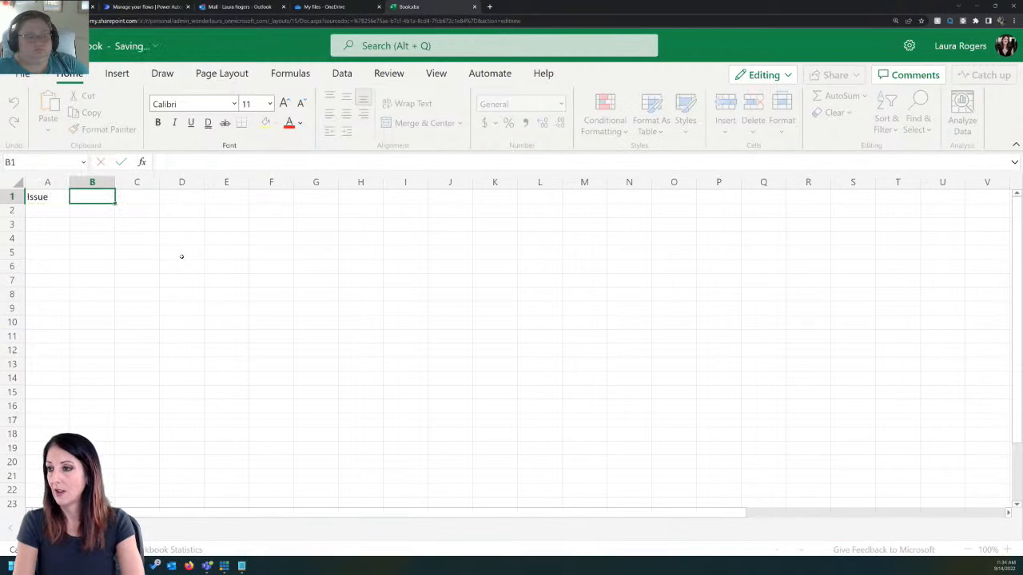
pyautogui.write('Status')
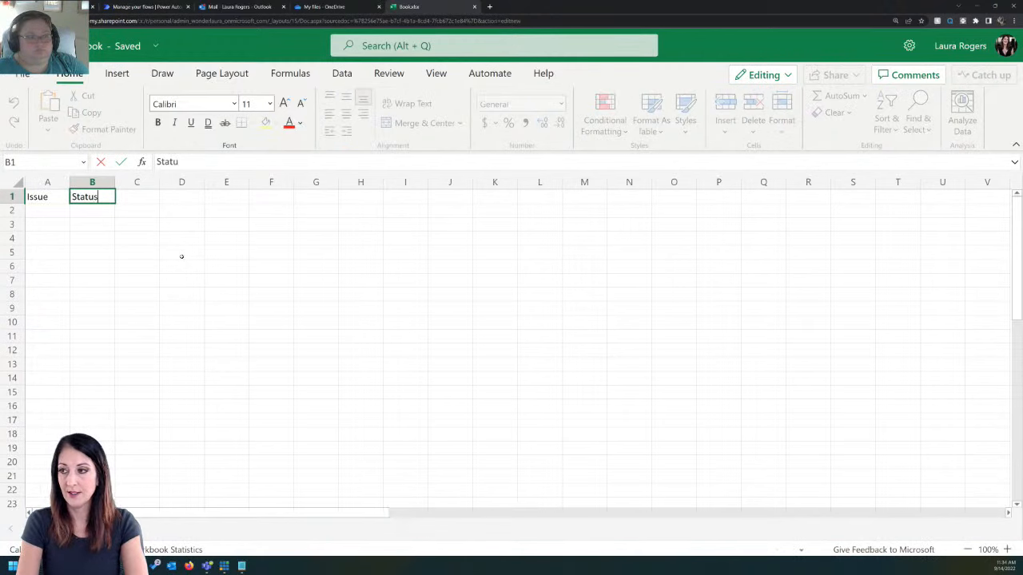
pyautogui.press('Tab')
pyautogui.write('Priority')
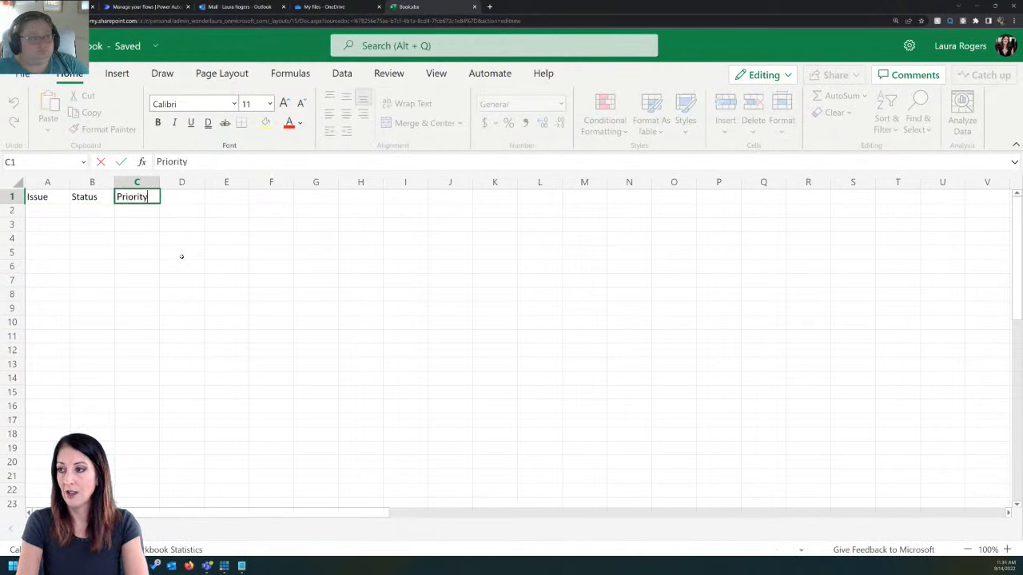
pyautogui.press('Tab')
pyautogui.write('Date')
pyautogui.press('Tab')
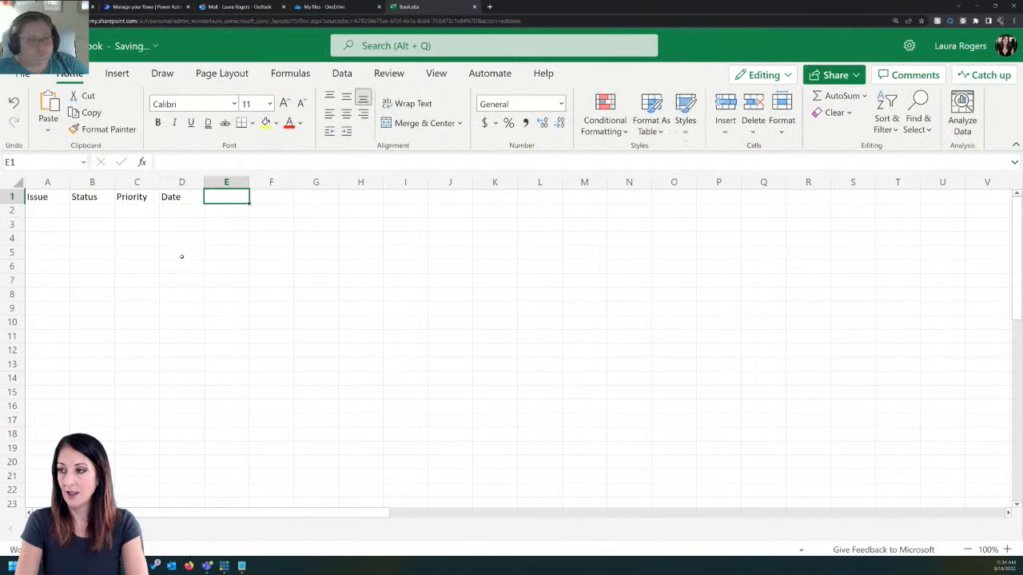
# Step: Add the column headers Category in E1 and Description in F1
pyautogui.write('Compl')
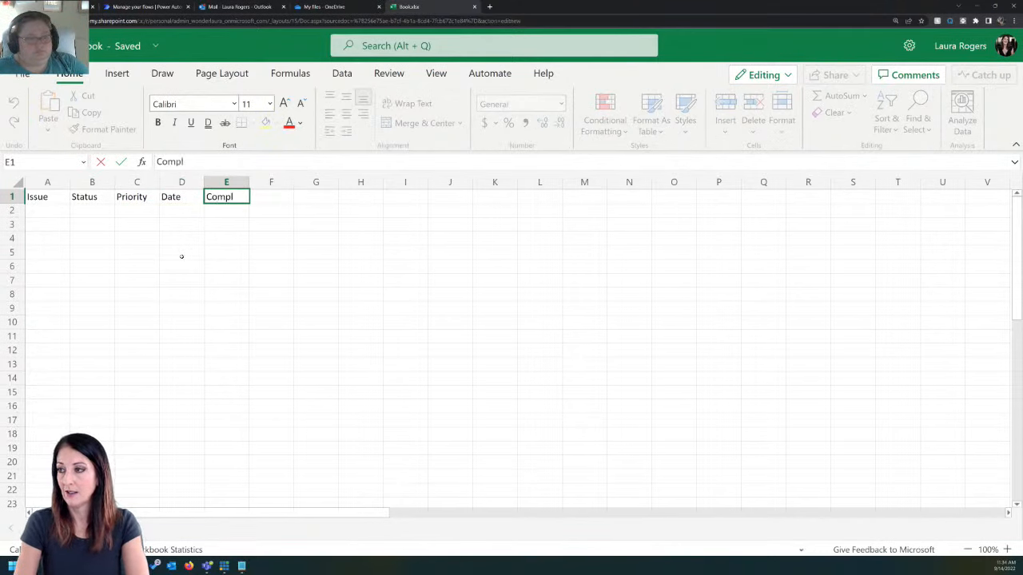
pyautogui.press('BackSpace')
pyautogui.press('BackSpace')
pyautogui.press('BackSpace')
pyautogui.press('BackSpace')
pyautogui.press('BackSpace')
pyautogui.write('Assigned To')
pyautogui.press('BackSpace')
pyautogui.press('BackSpace')
pyautogui.press('BackSpace')
pyautogui.press('BackSpace')
pyautogui.press('BackSpace')
pyautogui.press('BackSpace')
pyautogui.press('BackSpace')
pyautogui.press('BackSpace')
pyautogui.press('BackSpace')
pyautogui.press('BackSpace')
pyautogui.press('BackSpace')
pyautogui.write('Category')
pyautogui.press('Return')
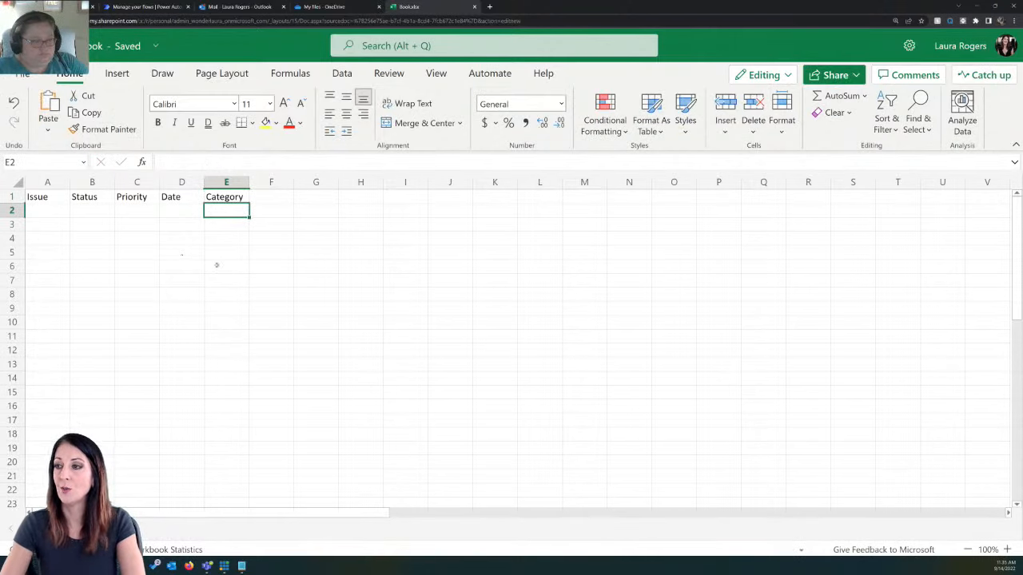
pyautogui.click(272, 196)
pyautogui.write('Description')
pyautogui.press('Return')
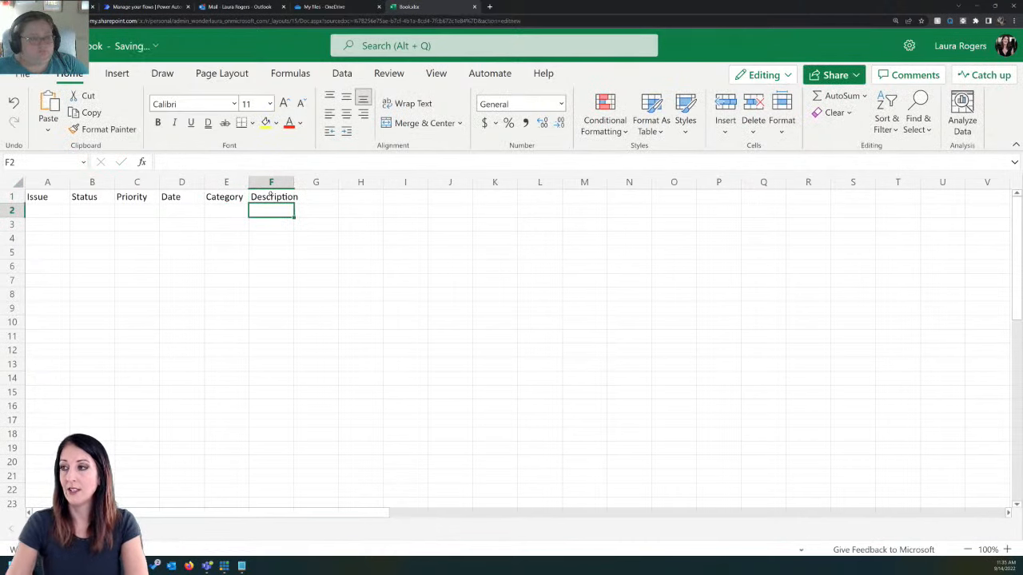
# Step: Fill row 2 with the sample issue: test, New, High, 8/1, Software and test
pyautogui.click(47, 210)
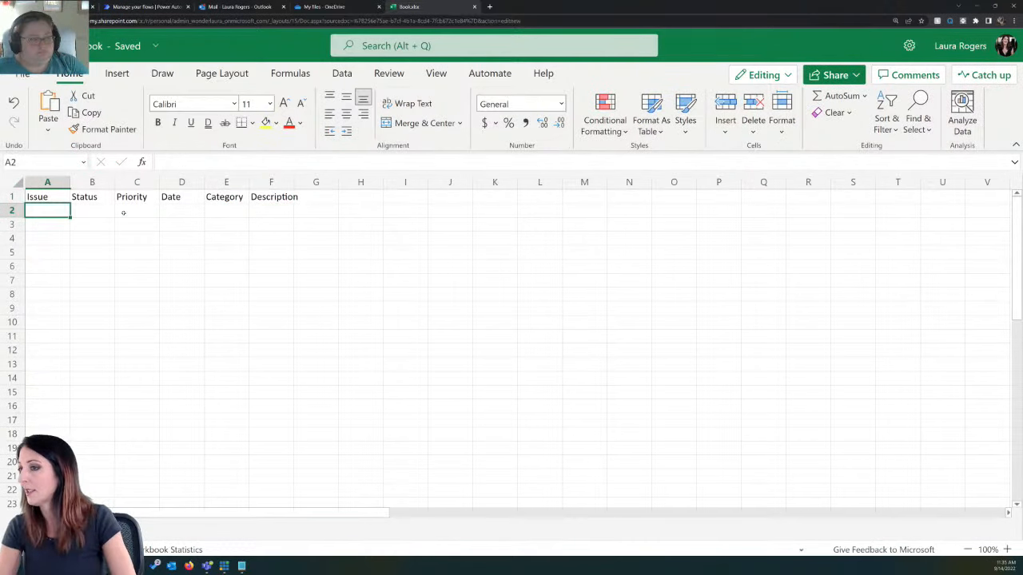
pyautogui.write('test')
pyautogui.press('Tab')
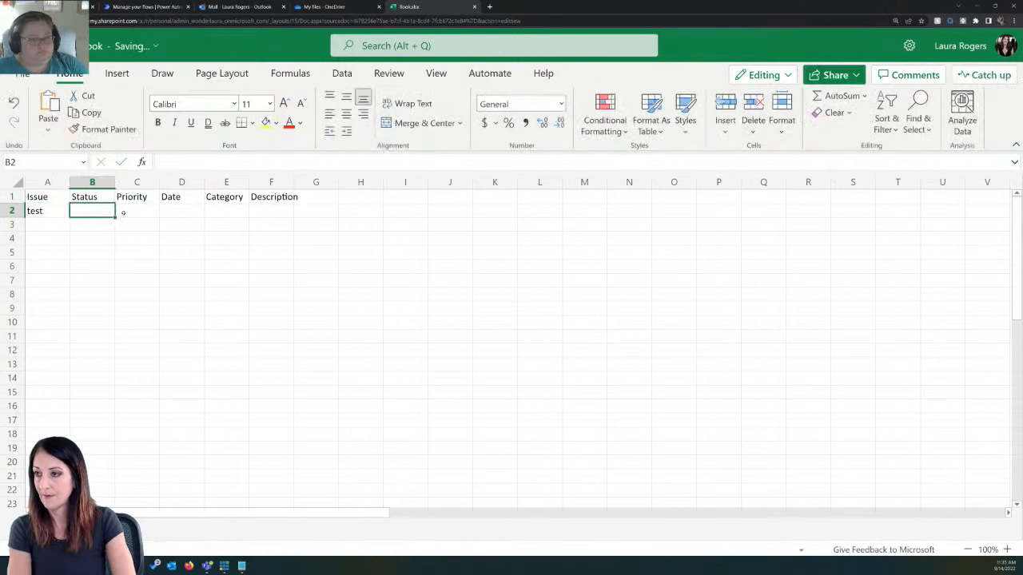
pyautogui.write('New')
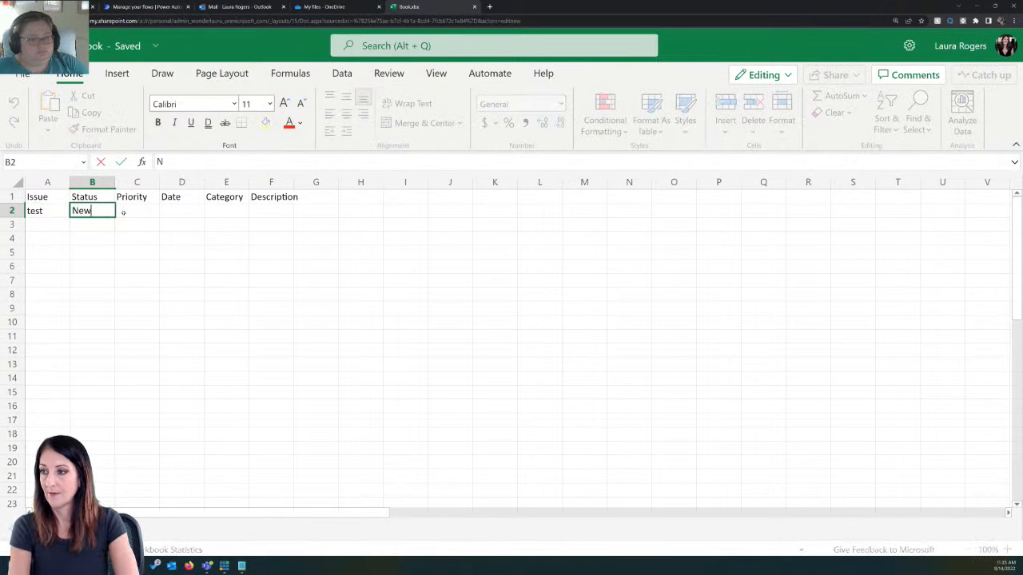
pyautogui.press('Tab')
pyautogui.write('High')
pyautogui.press('Tab')
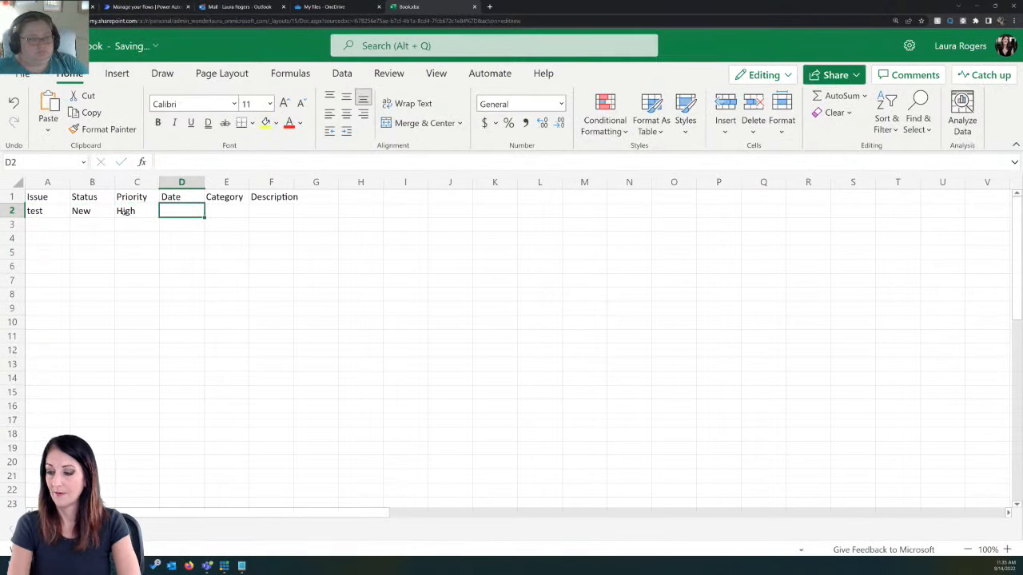
pyautogui.write('8/1')
pyautogui.press('Tab')
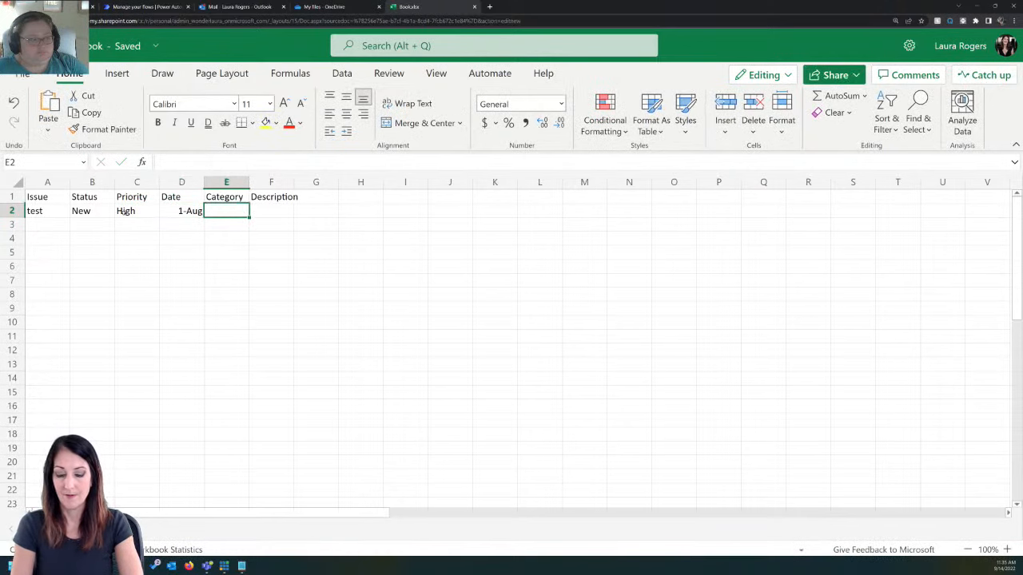
pyautogui.write('Software')
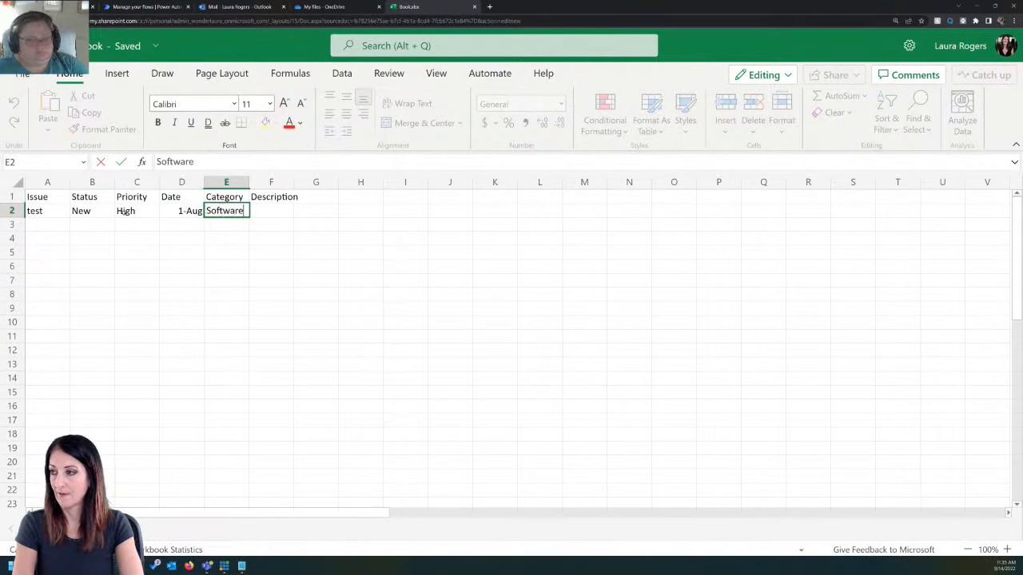
pyautogui.press('Tab')
pyautogui.write('test')
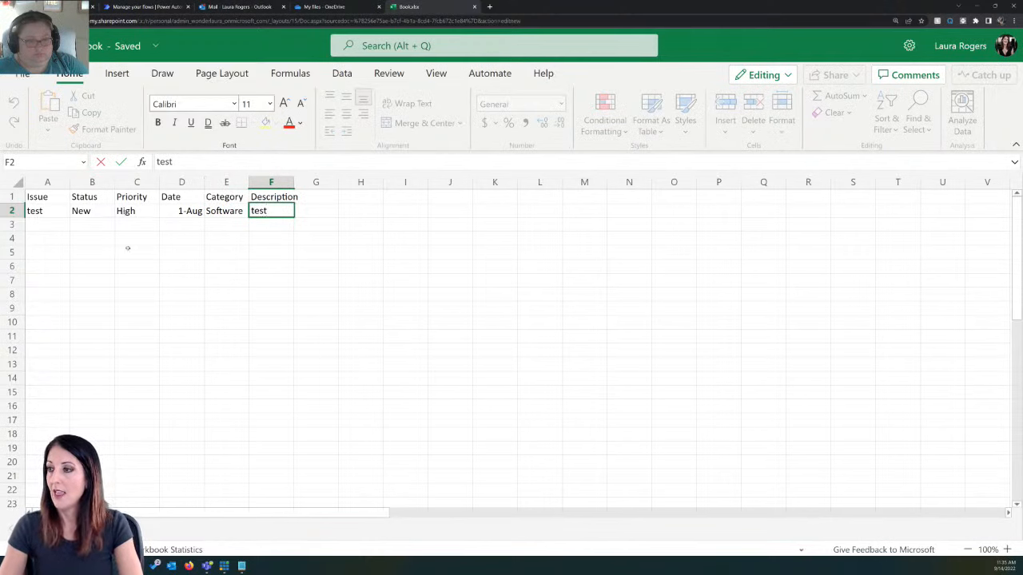
pyautogui.click(197, 227)
# Step: Convert the header row and sample row (A1:F2) into a table
pyautogui.click(187, 212)
pyautogui.click(117, 73)
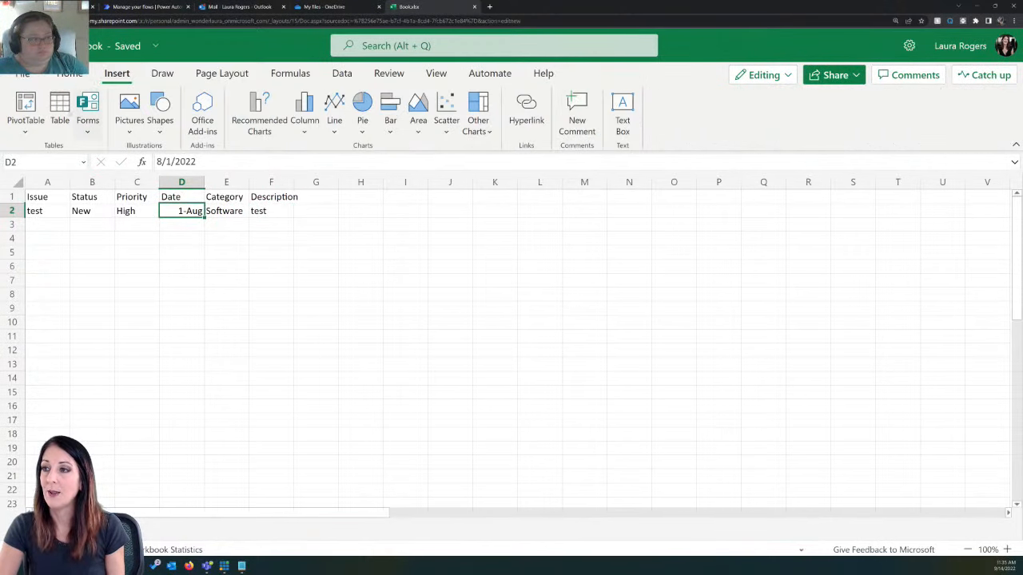
pyautogui.click(60, 112)
pyautogui.click(568, 332)
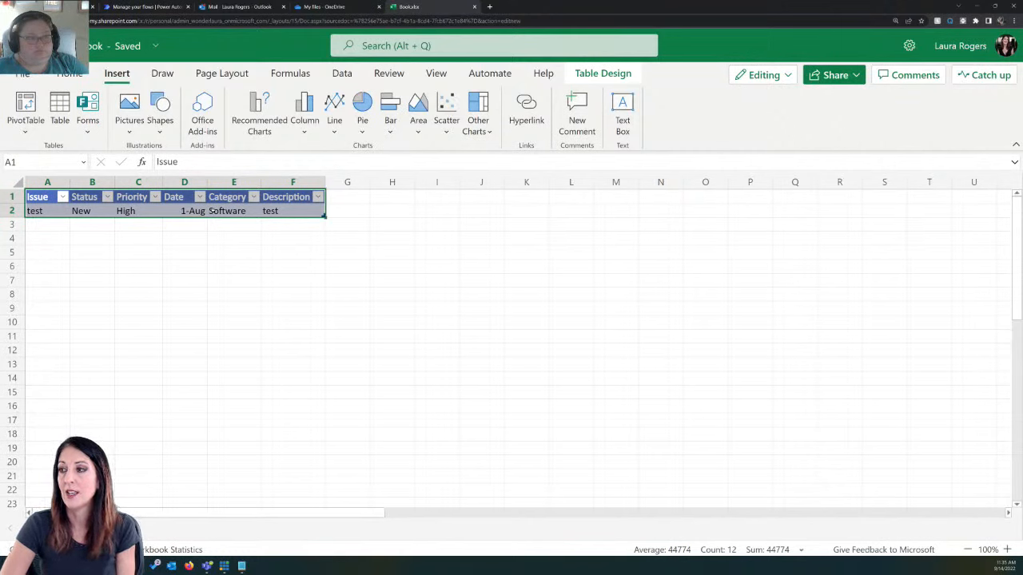
pyautogui.click(132, 211)
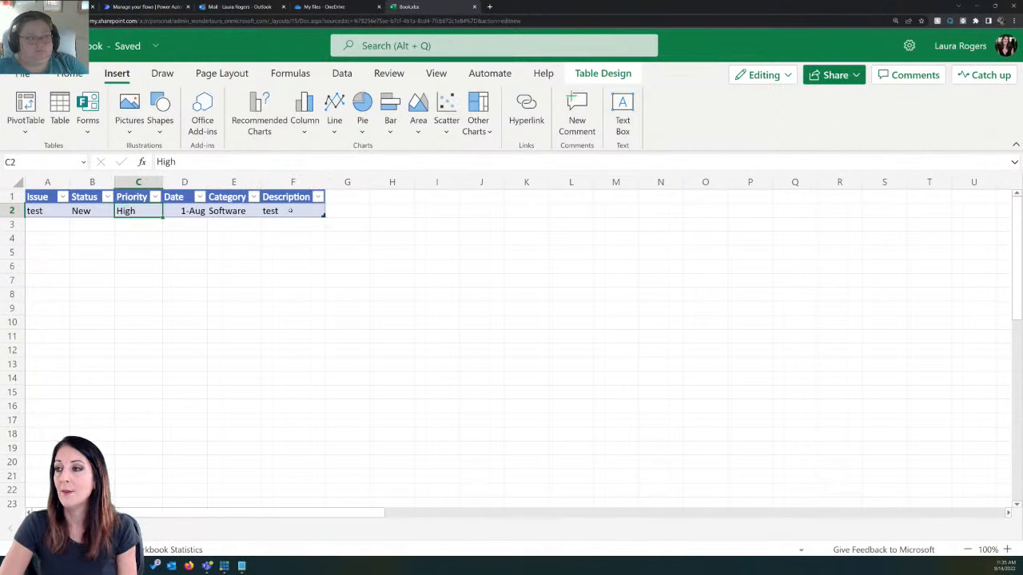
pyautogui.click(52, 210)
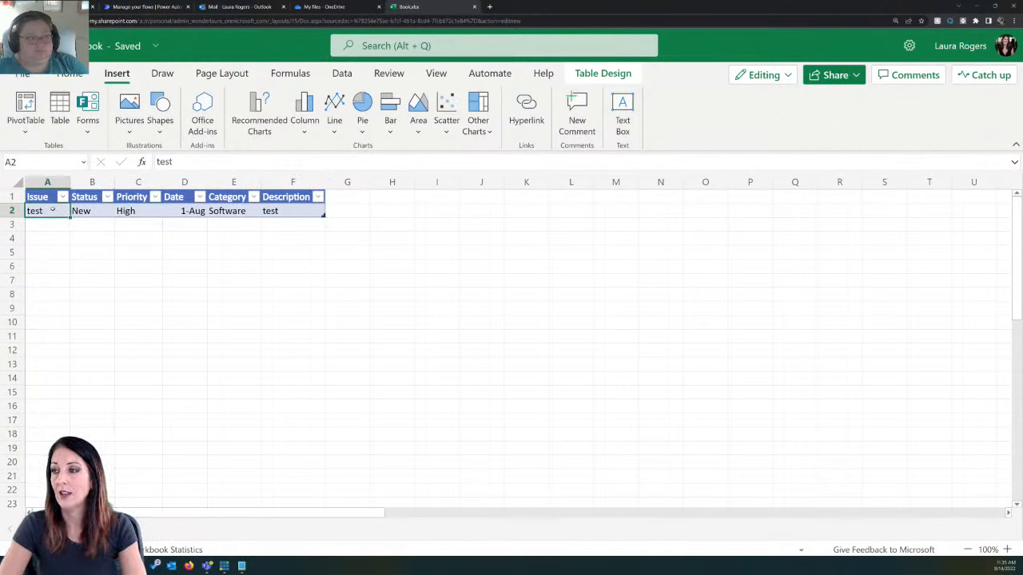
pyautogui.click(259, 211)
pyautogui.press('Tab')
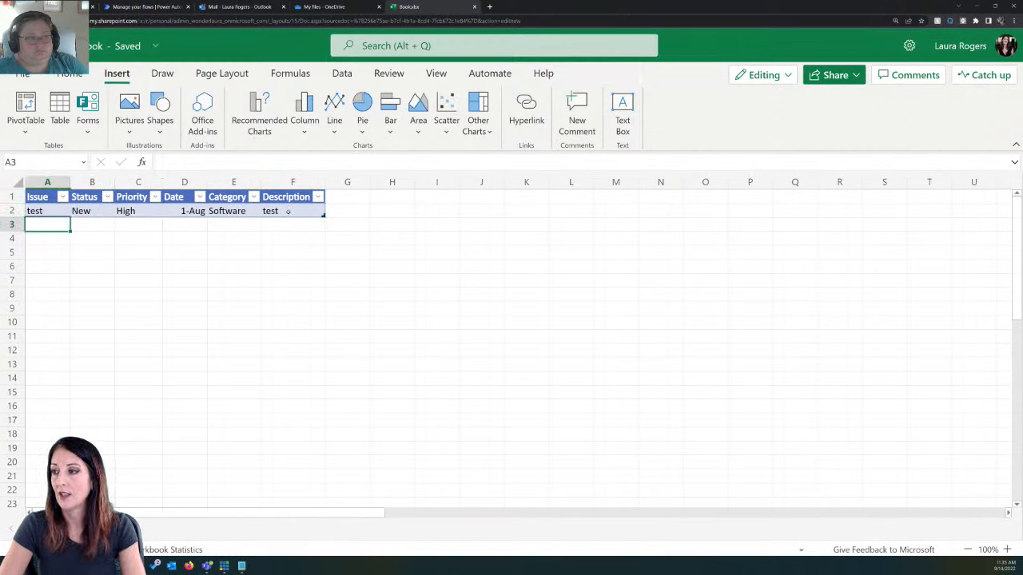
# Step: Insert a PivotTable from the issue table at I1 on the existing sheet, with Status in both Rows and Values
pyautogui.click(288, 211)
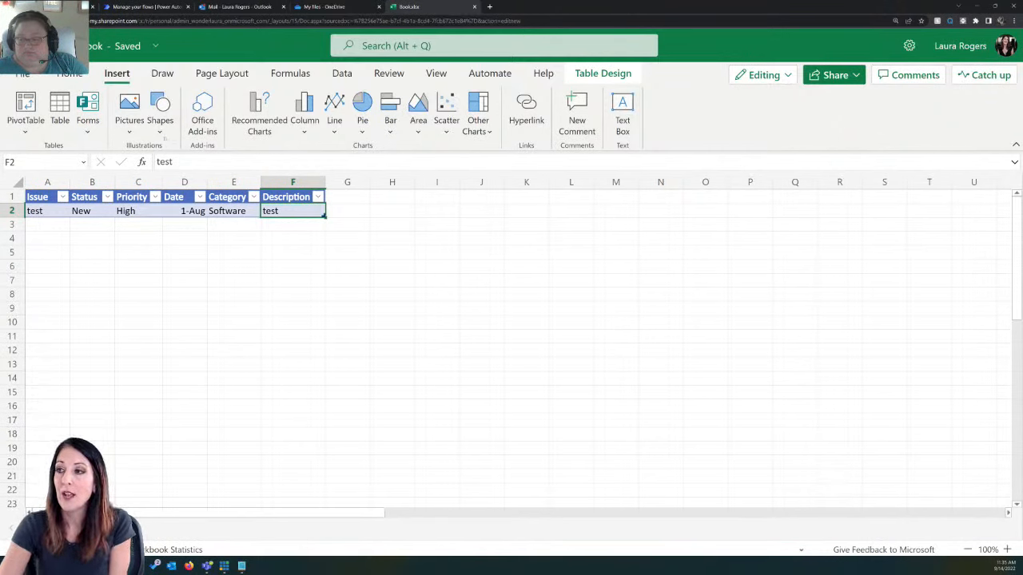
pyautogui.click(26, 112)
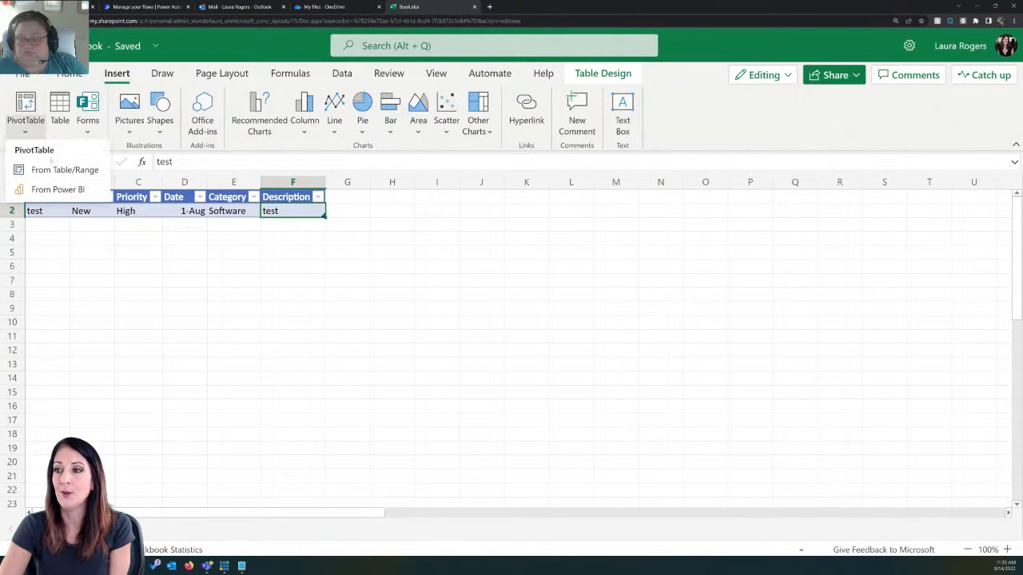
pyautogui.click(65, 169)
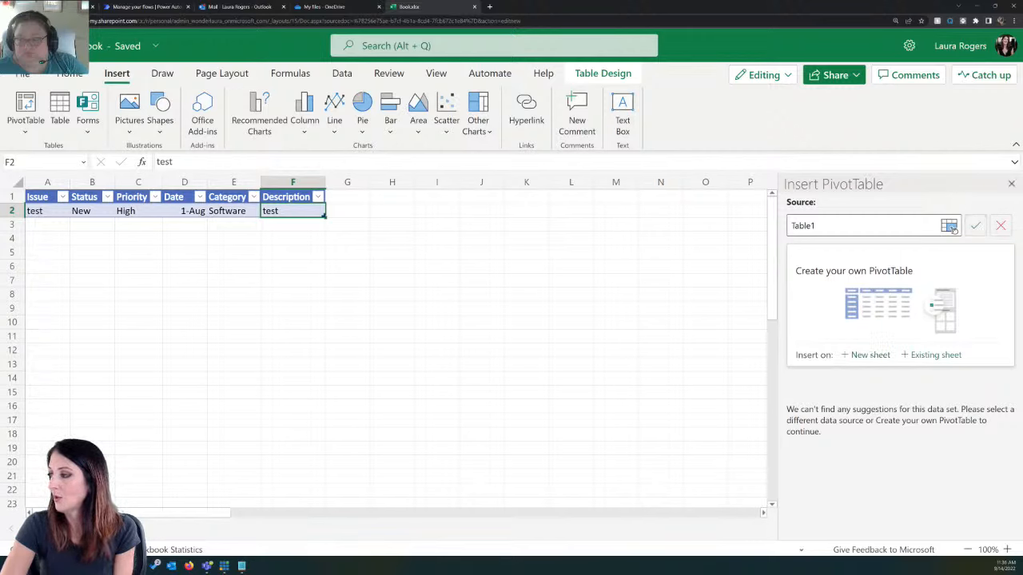
pyautogui.click(932, 355)
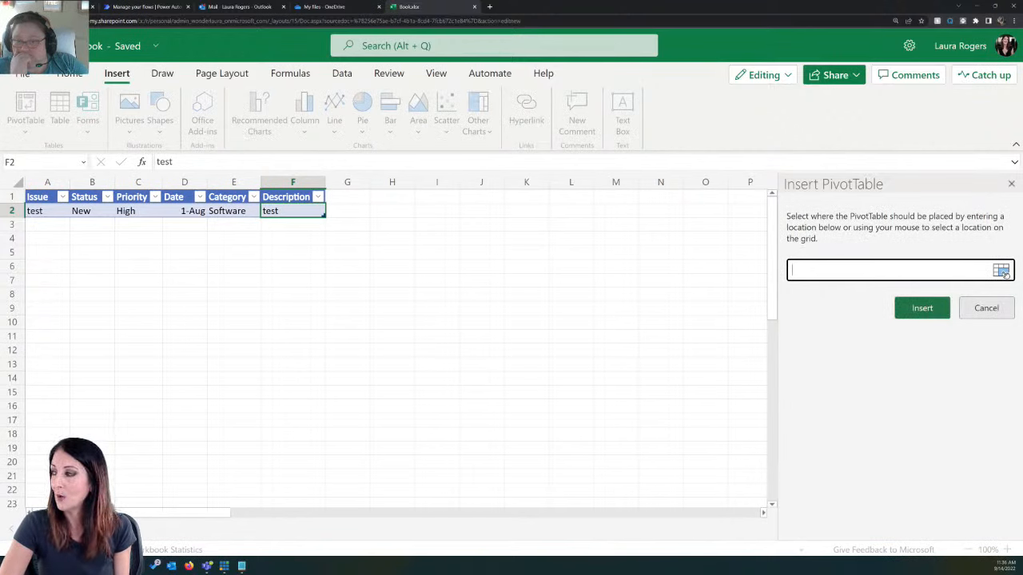
pyautogui.click(437, 197)
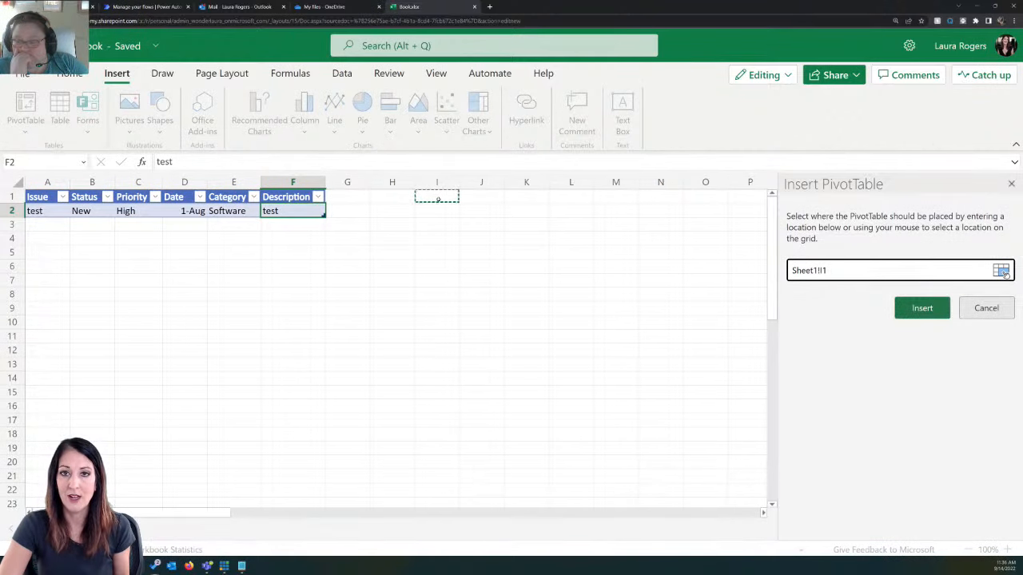
pyautogui.click(917, 312)
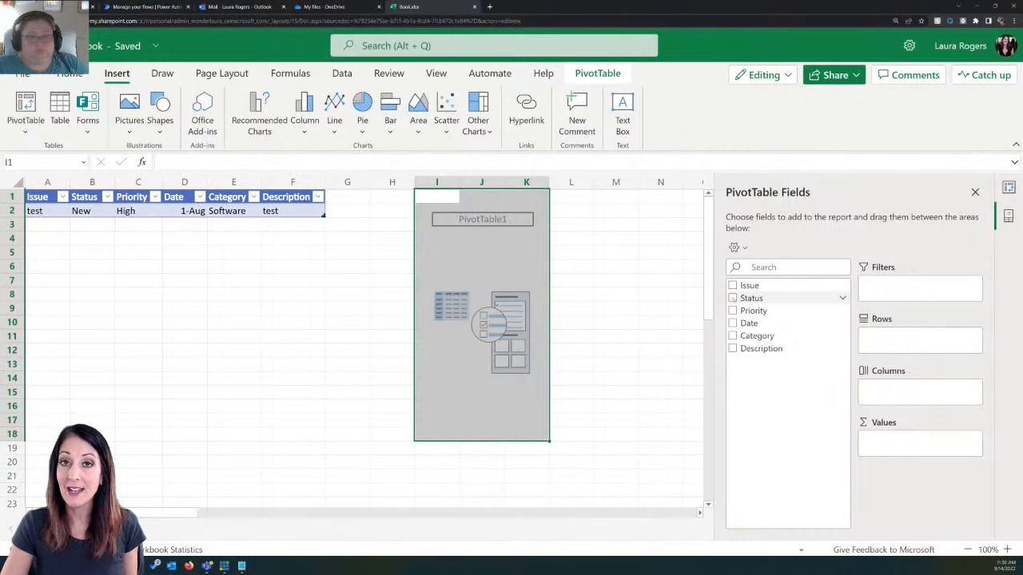
pyautogui.click(733, 299)
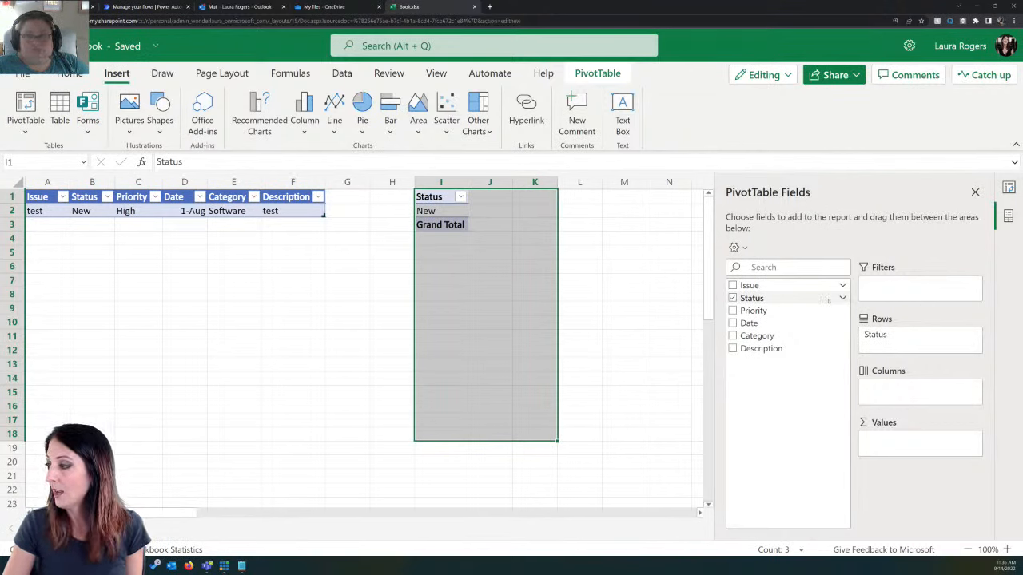
pyautogui.moveTo(791, 300); pyautogui.dragTo(900, 447)
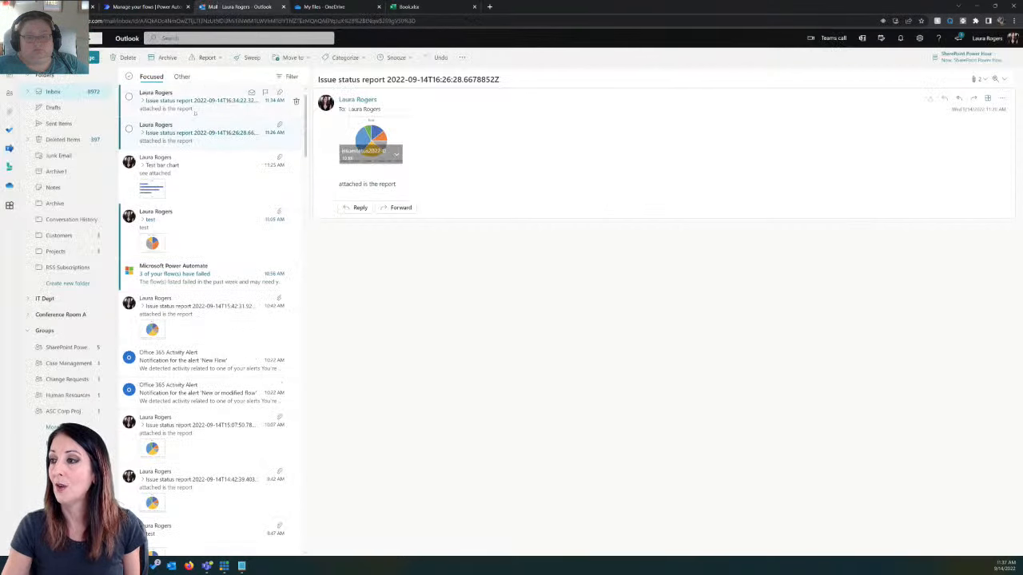
# Step: Preview the pie chart attached to the Issue status report email in Outlook and return to the new workbook
pyautogui.click(373, 154)
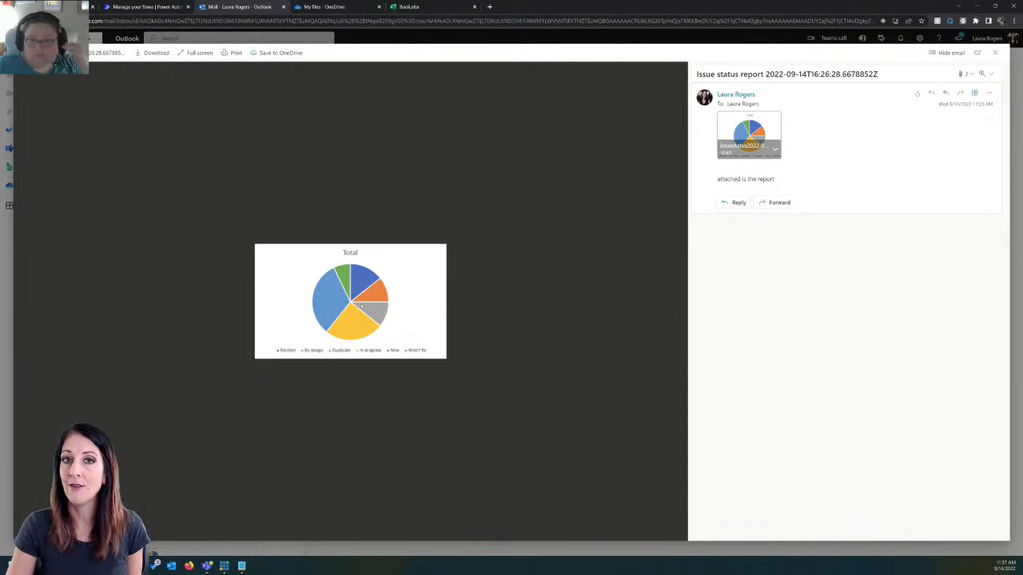
pyautogui.click(994, 51)
pyautogui.click(411, 6)
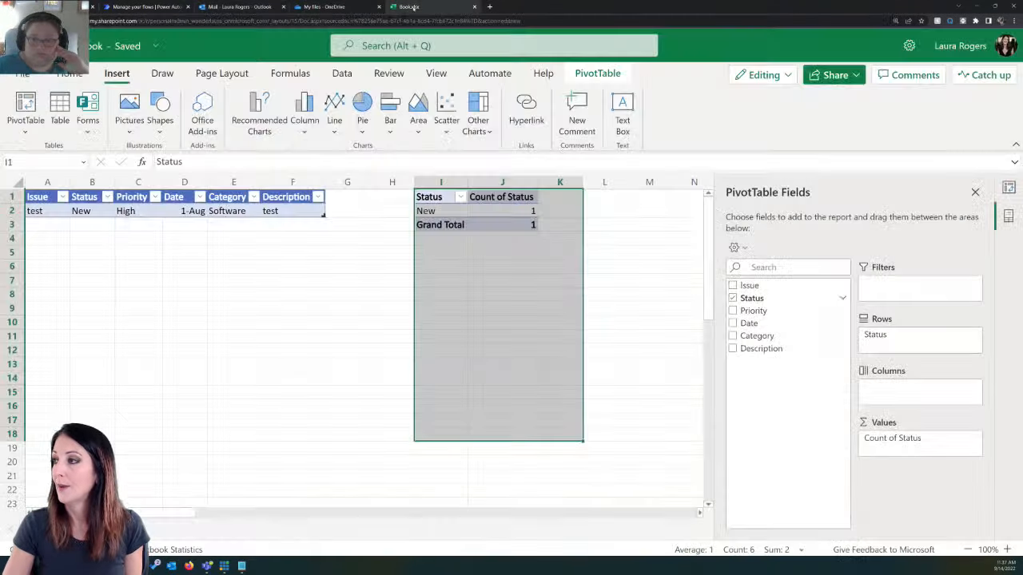
# Step: Rename the workbook as PH Demo Pivot and select the Count of Status value for New in the PivotTable
pyautogui.click(106, 54)
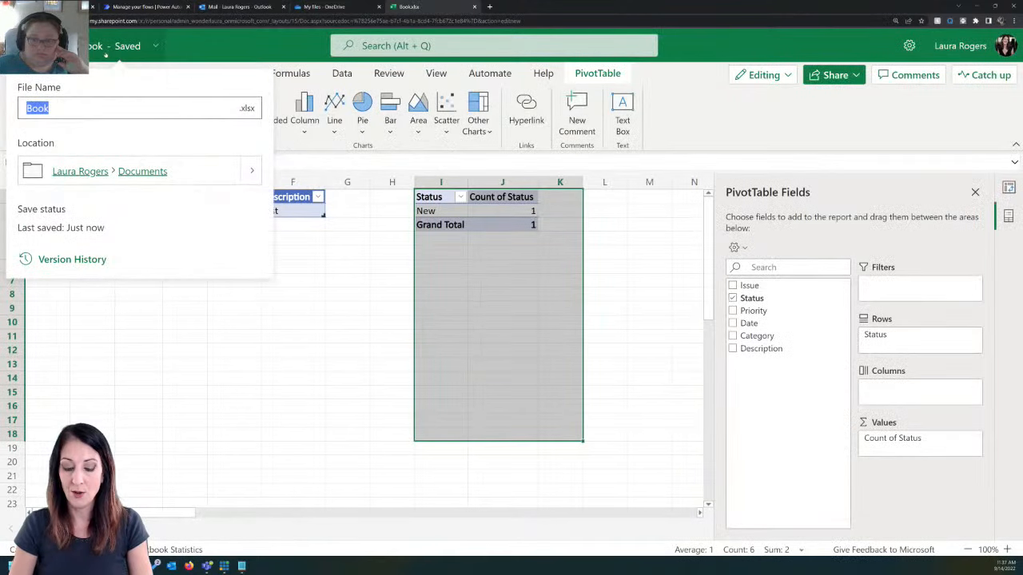
pyautogui.write('PH Dem')
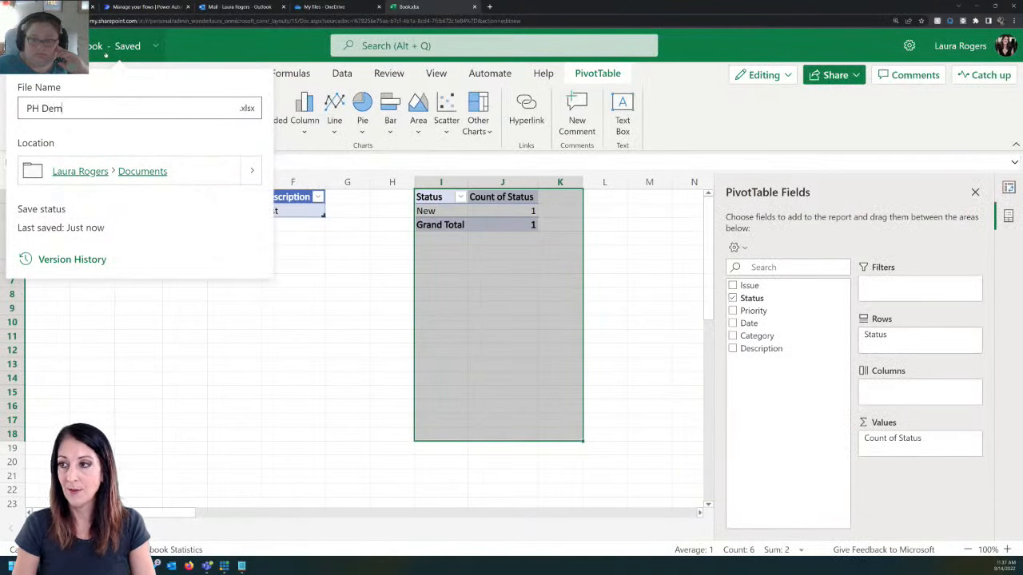
pyautogui.write('o Pivot')
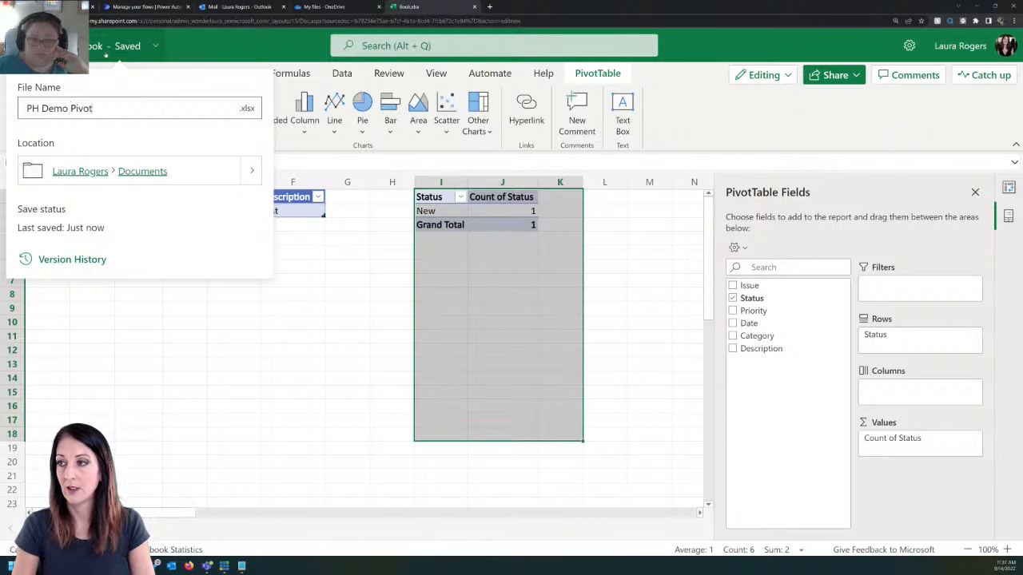
pyautogui.press('Return')
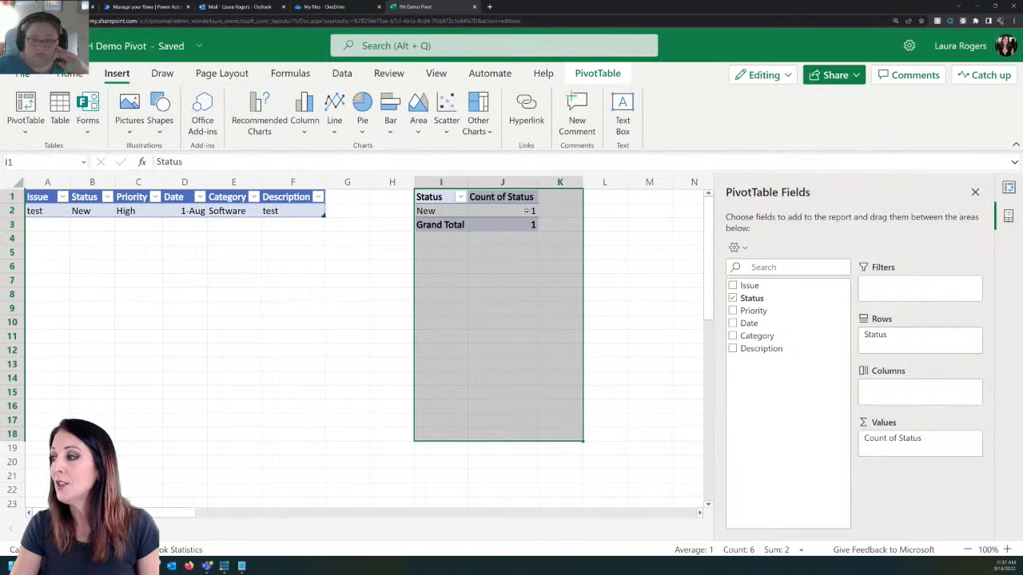
pyautogui.click(501, 211)
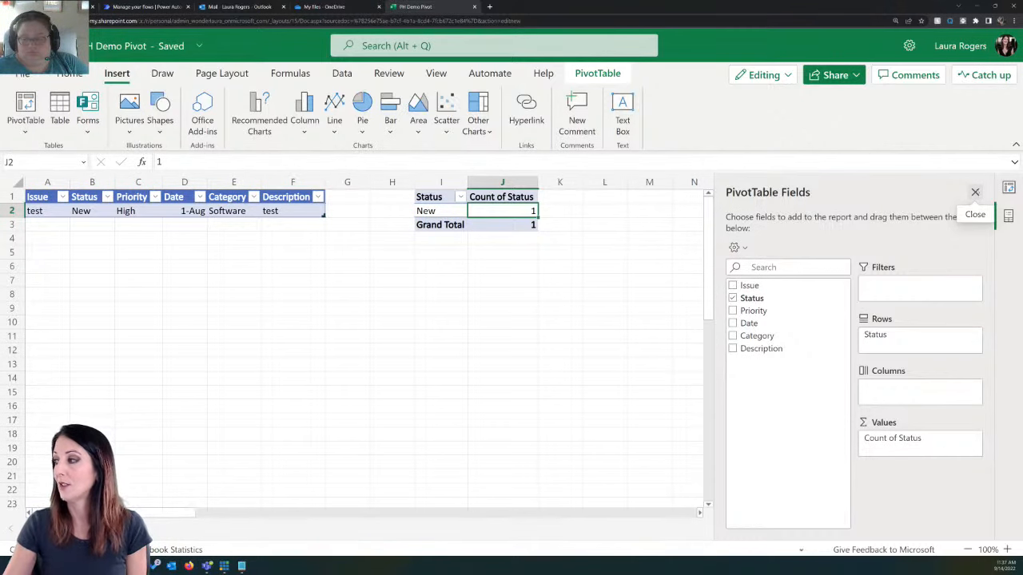
# Step: Delete the Status PivotTable from range H1:J3, keeping the issue table in the sheet
pyautogui.moveTo(385, 199); pyautogui.dragTo(506, 227)
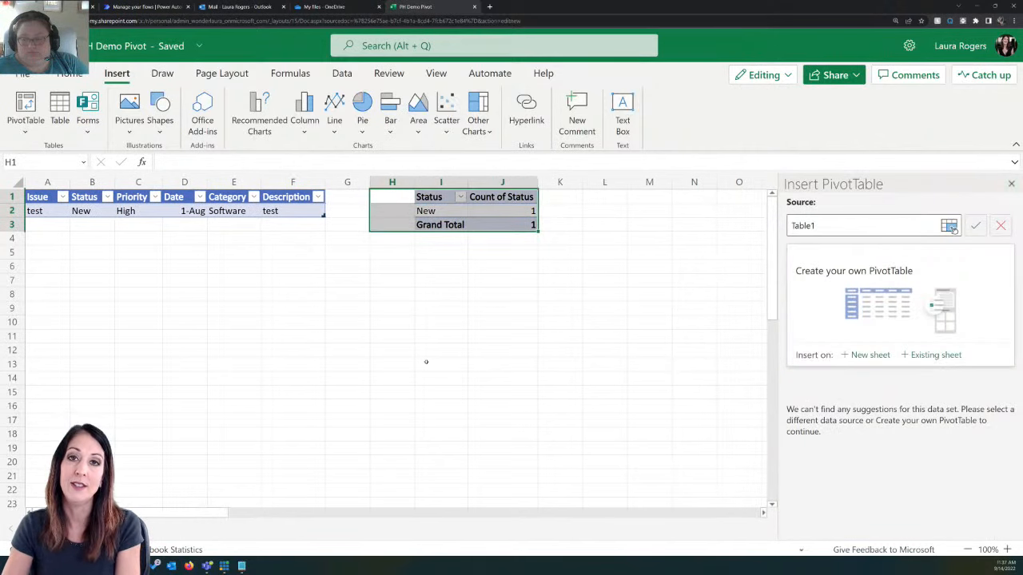
pyautogui.press('Delete')
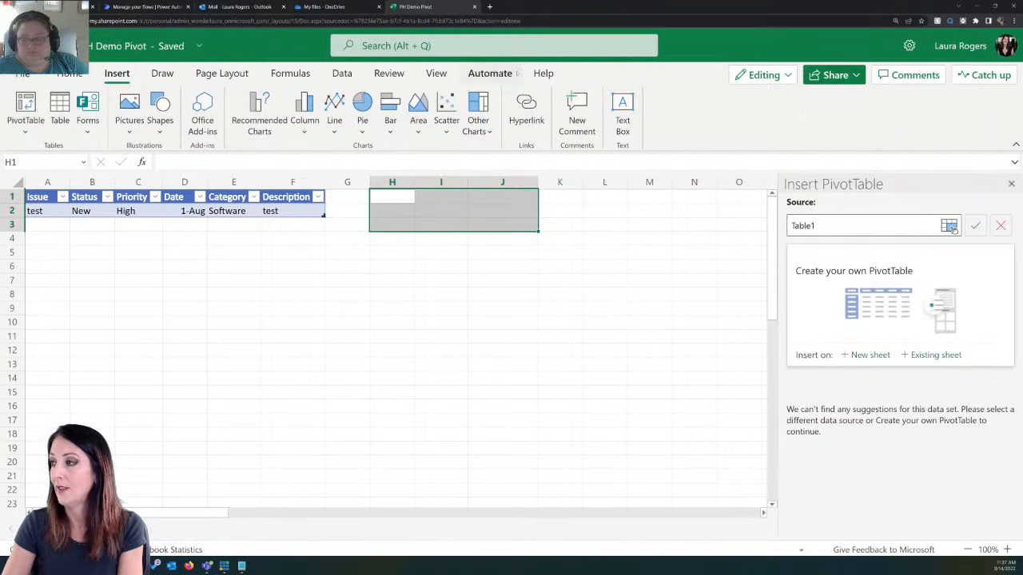
# Step: Open the Create pivot and pie Office Script for editing and enlarge the browser zoom one level
pyautogui.click(490, 73)
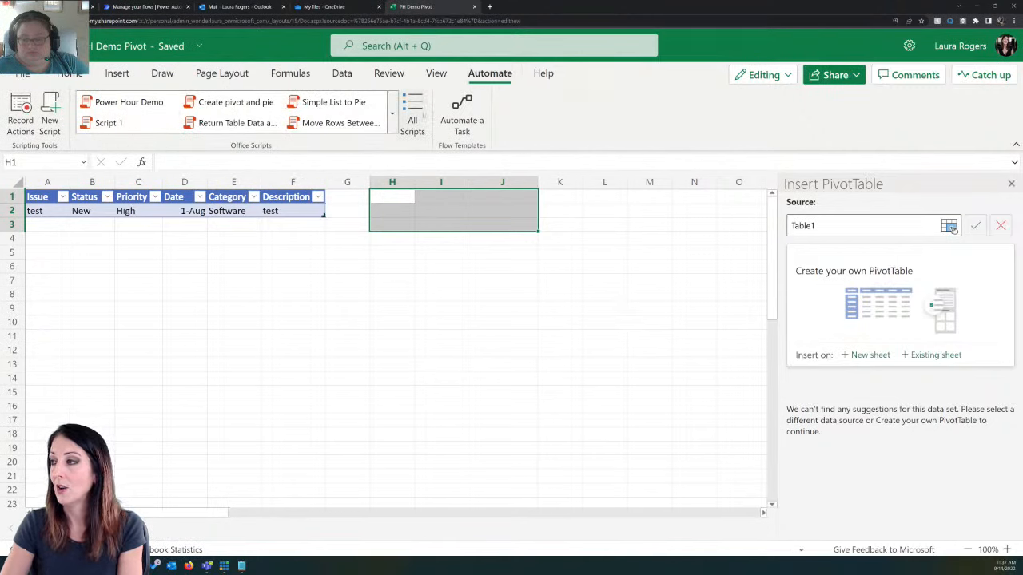
pyautogui.click(412, 114)
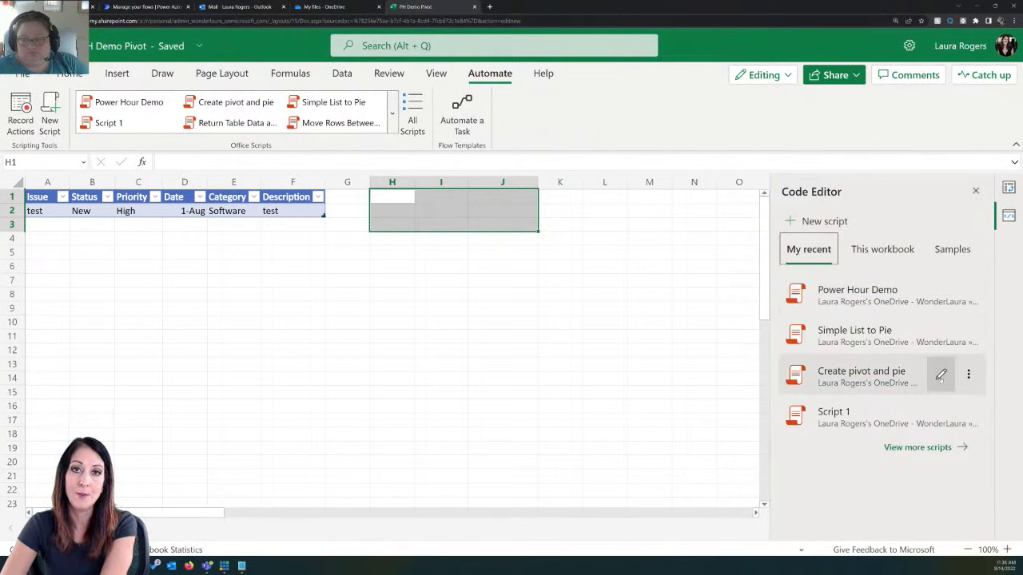
pyautogui.click(941, 376)
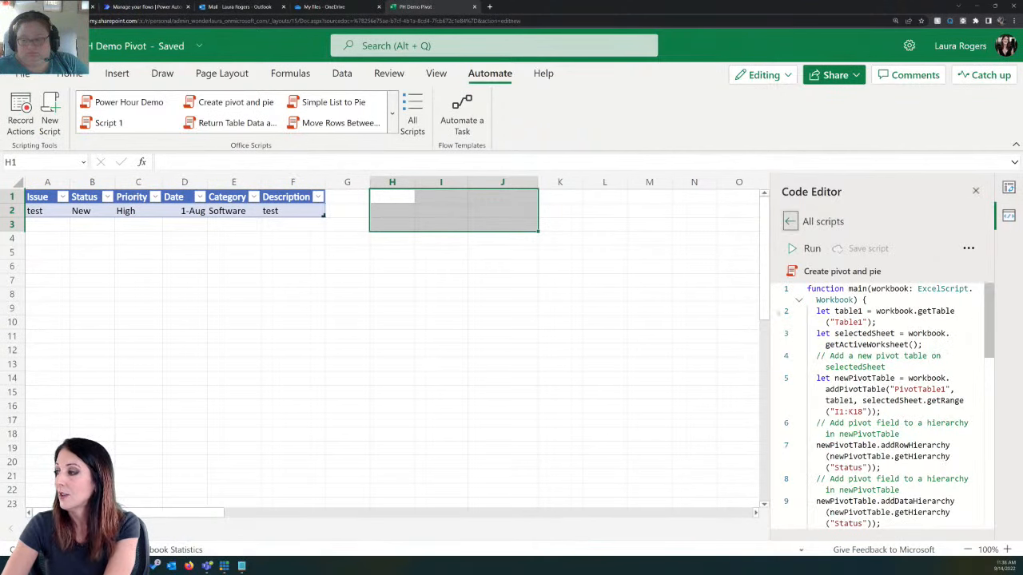
pyautogui.click(1012, 21)
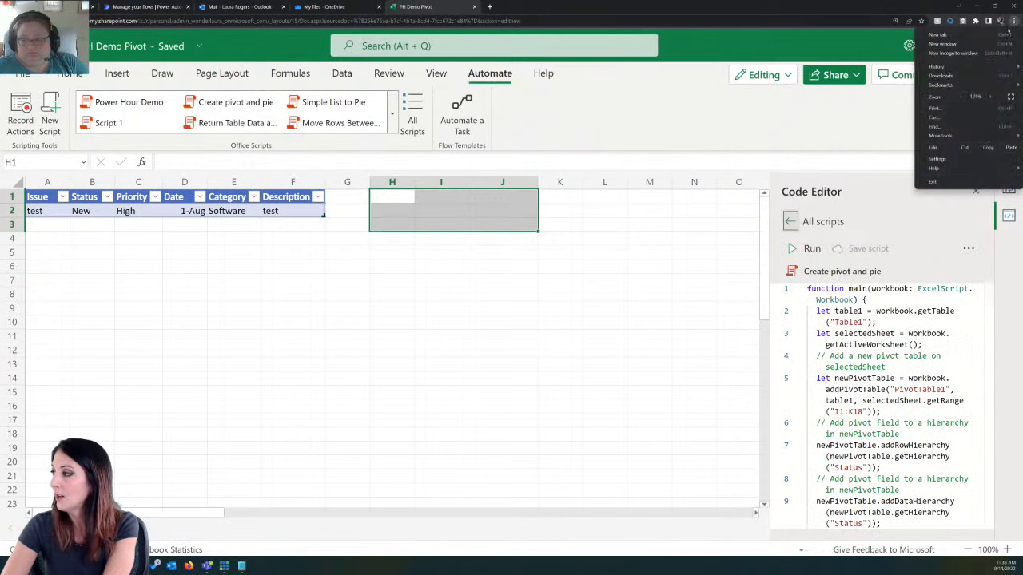
pyautogui.click(992, 96)
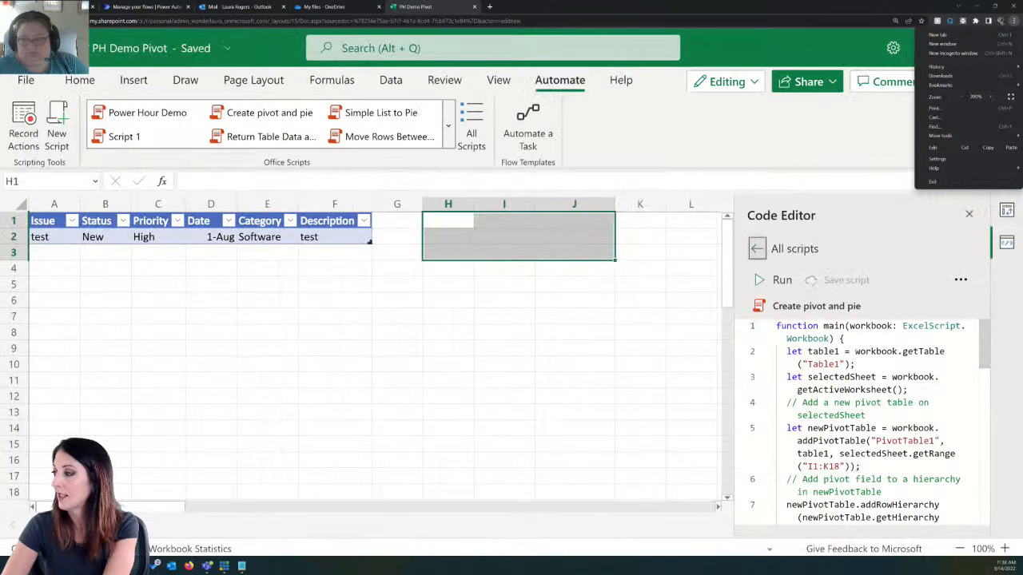
pyautogui.press('Escape')
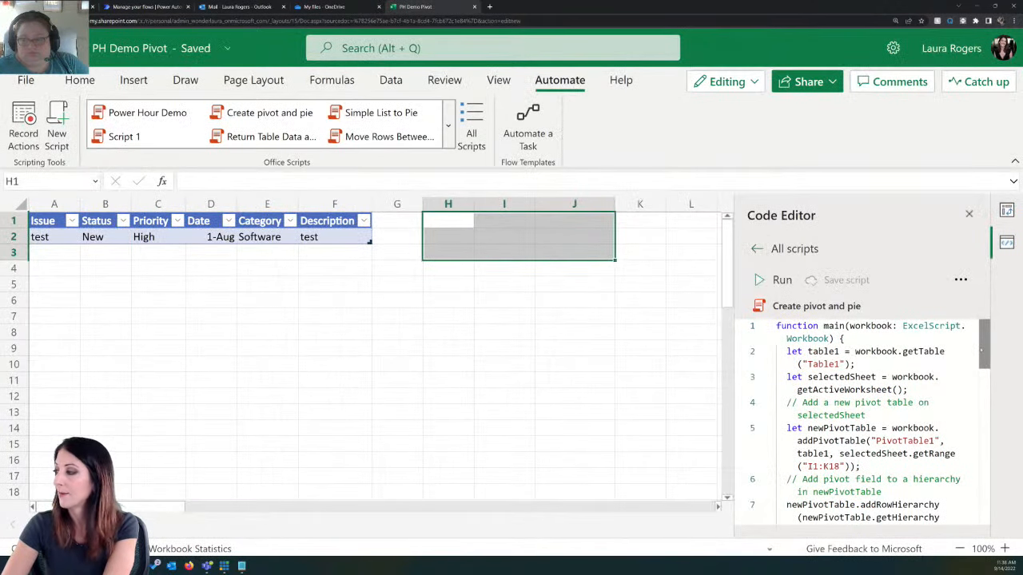
# Step: Examine the script code from the PivotTable creation through the pie chart, row and pivot deletion, and the returned chart image
pyautogui.moveTo(983, 338); pyautogui.dragTo(985, 360)
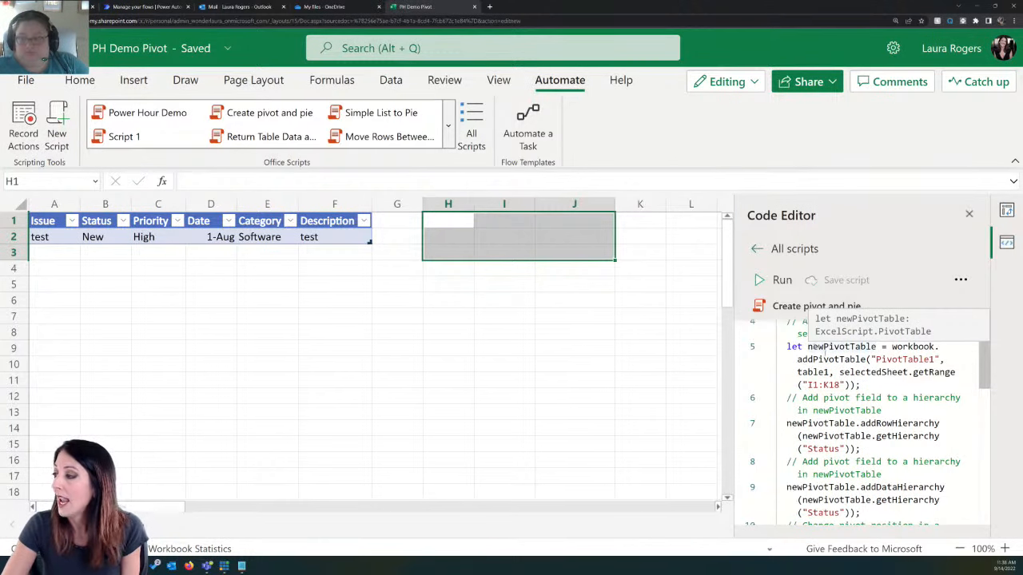
pyautogui.scroll(-1, 976, 372)
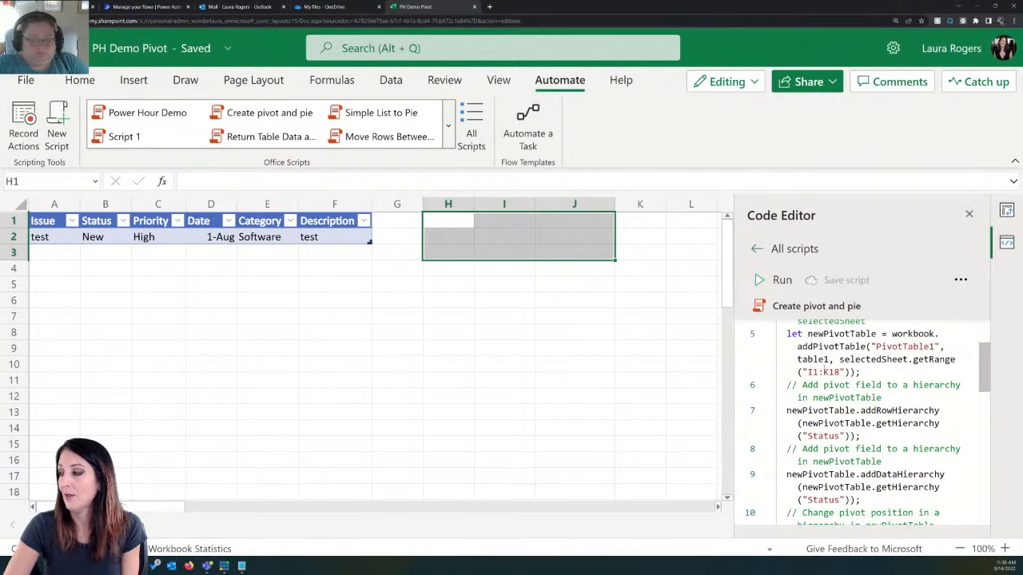
pyautogui.moveTo(990, 356); pyautogui.dragTo(986, 418)
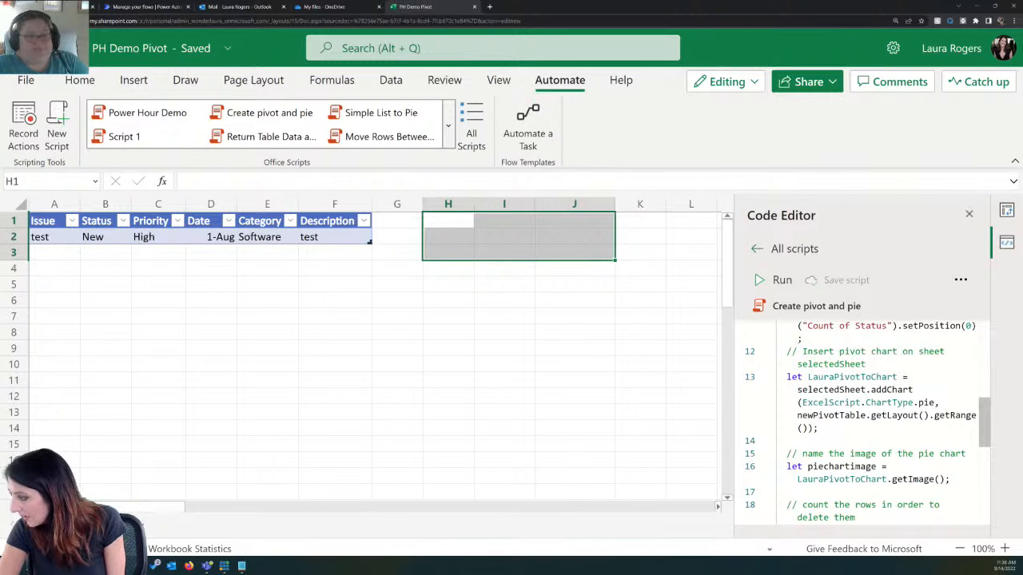
pyautogui.moveTo(986, 419); pyautogui.dragTo(985, 446)
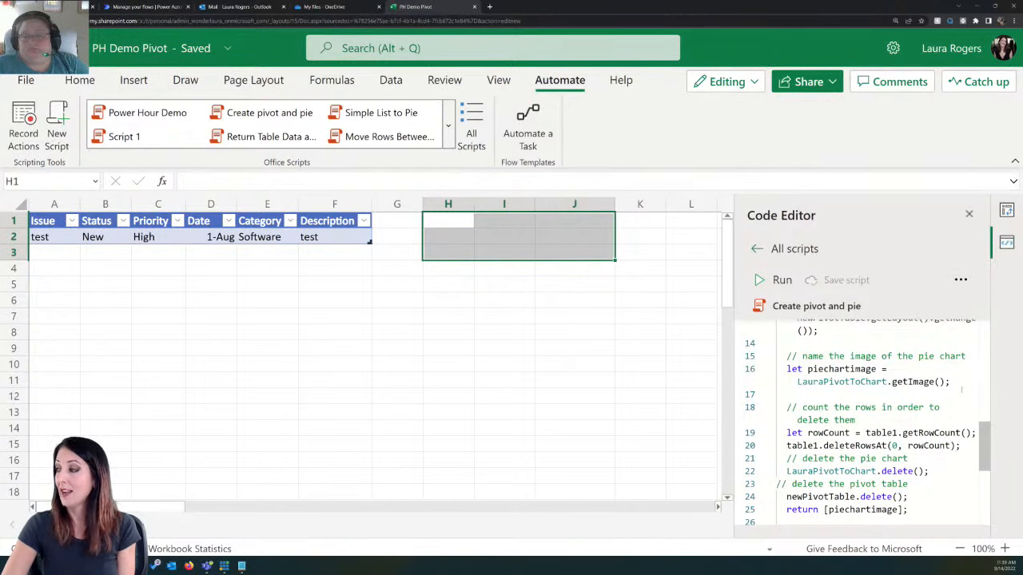
pyautogui.scroll(-2, 971, 404)
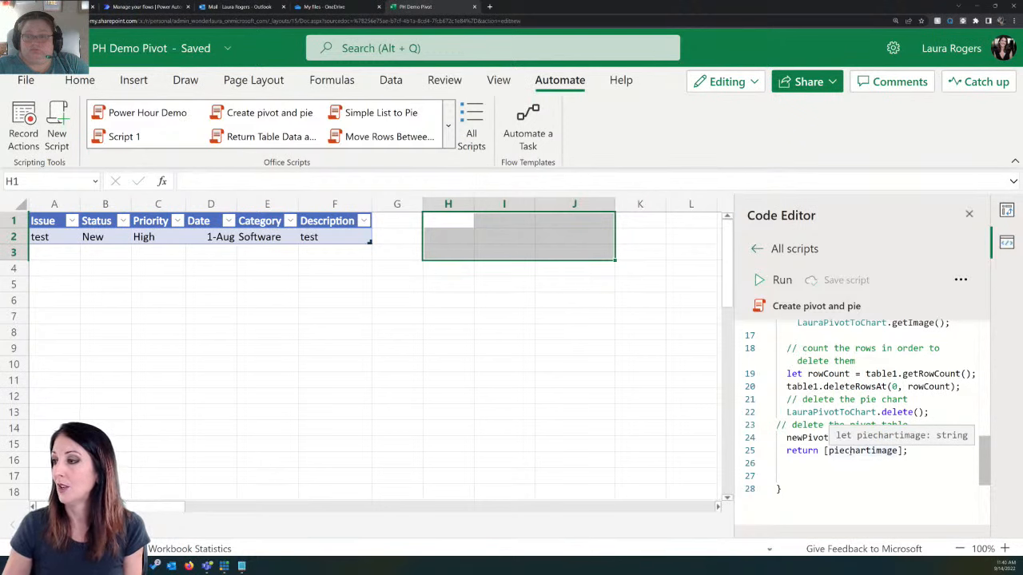
pyautogui.click(447, 332)
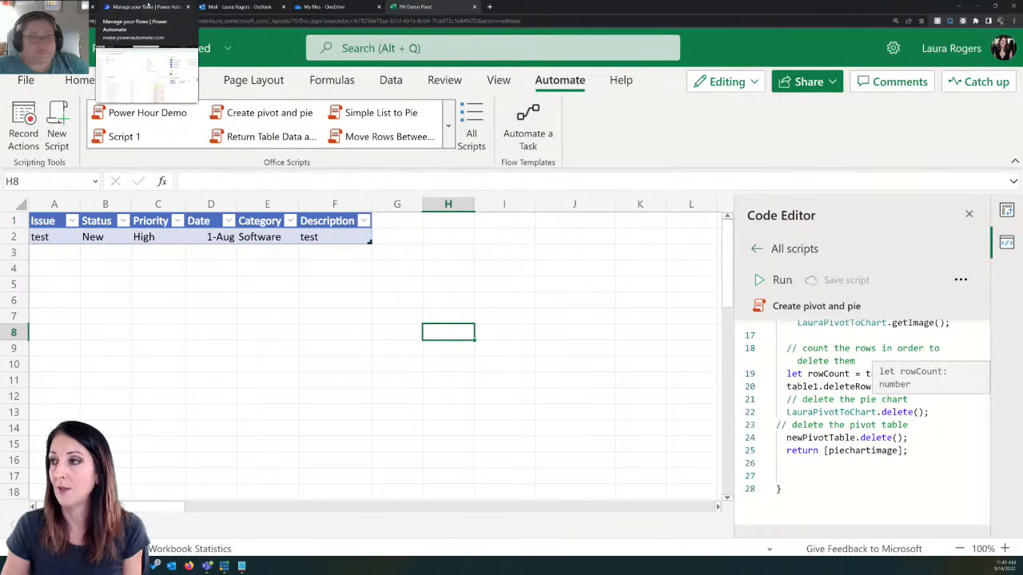
# Step: Switch to Power Automate, open the Issue Status weekly chart flow for editing, expand Get items - open issues and enlarge the browser zoom
pyautogui.click(148, 7)
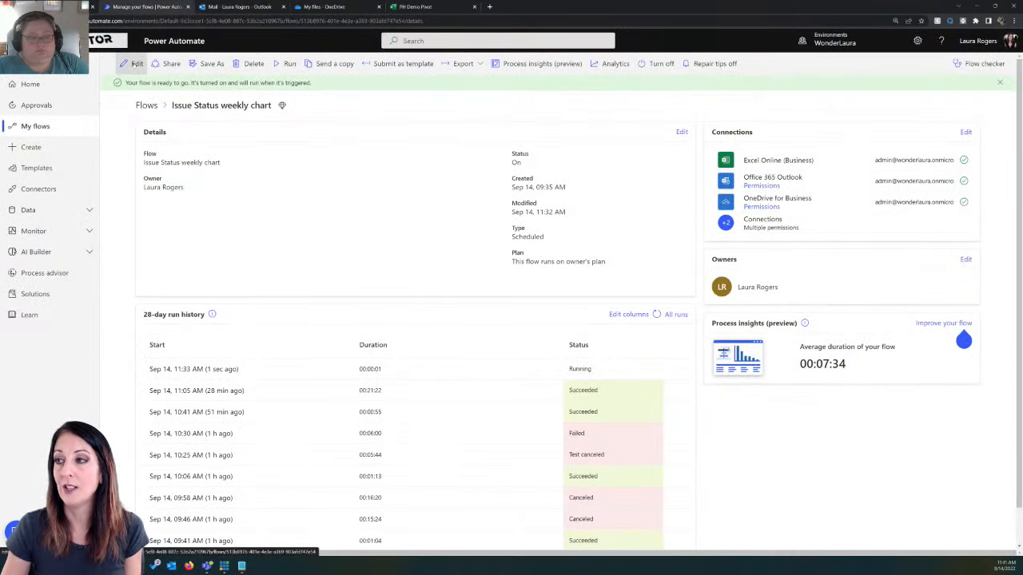
pyautogui.click(132, 63)
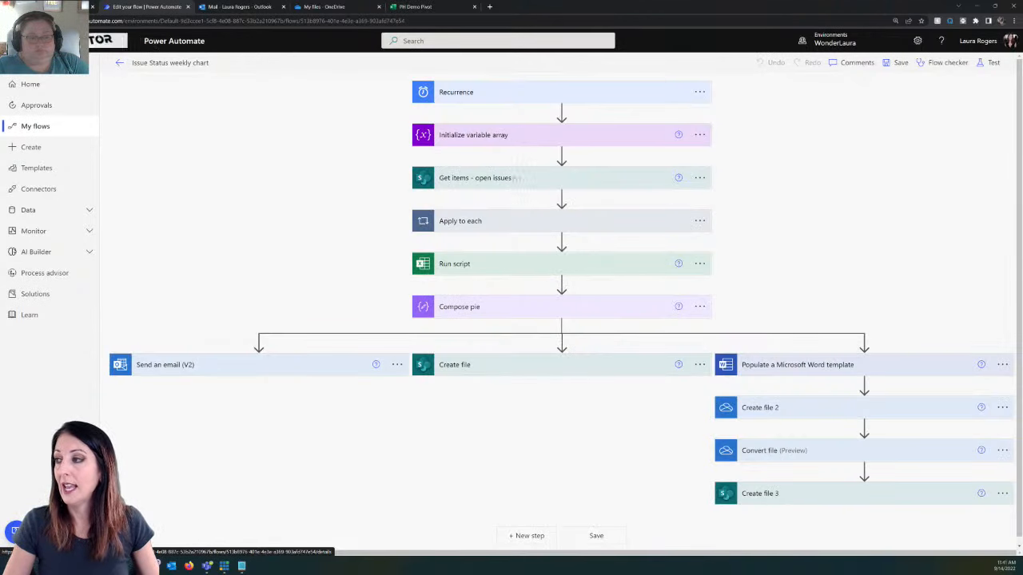
pyautogui.click(517, 179)
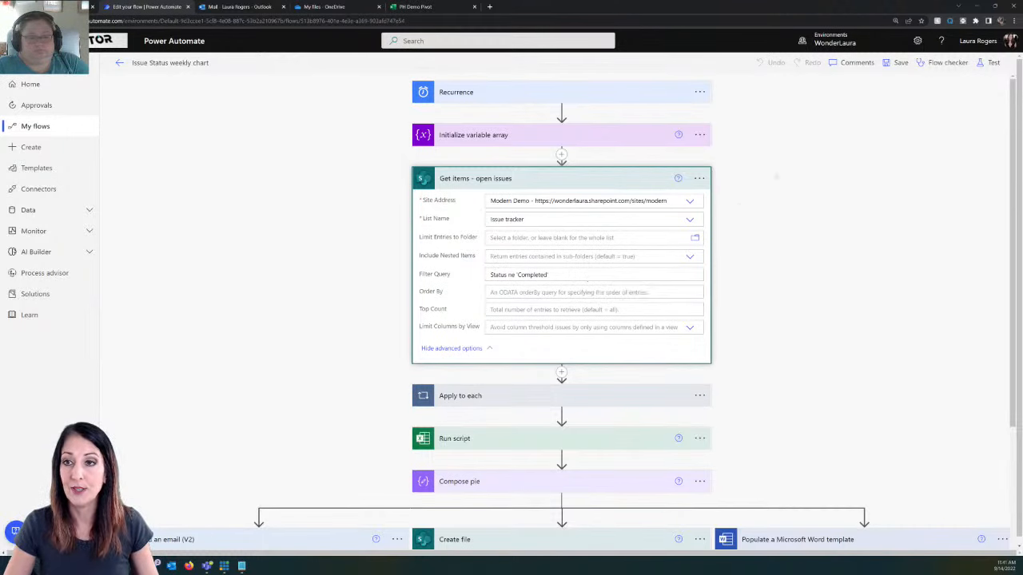
pyautogui.click(1011, 20)
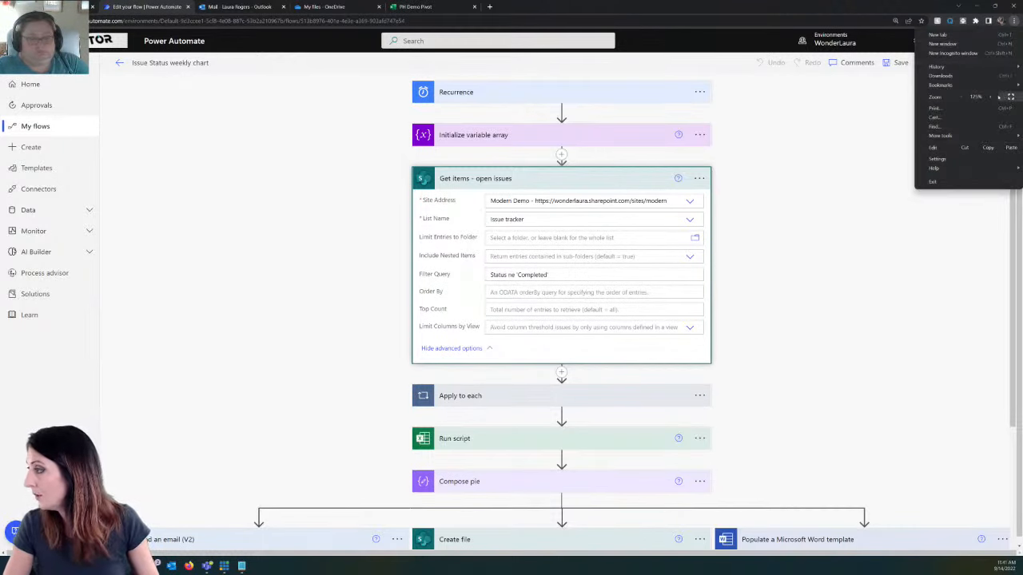
pyautogui.click(995, 97)
pyautogui.click(992, 97)
pyautogui.click(927, 291)
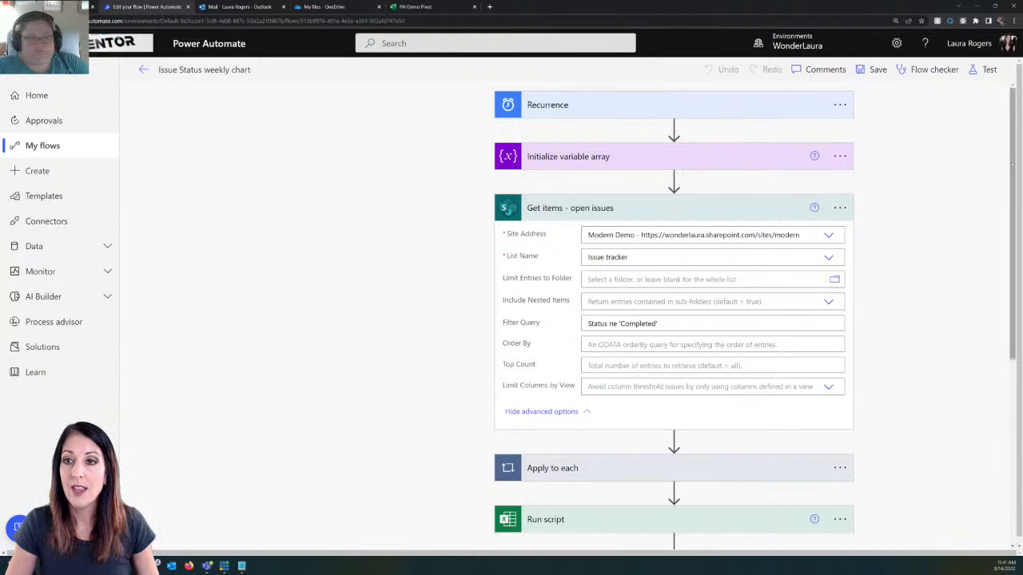
# Step: Expand the Apply to each loop and examine its actions and the flow steps that follow it
pyautogui.scroll(-1, 675, 320)
pyautogui.scroll(-5, 674, 320)
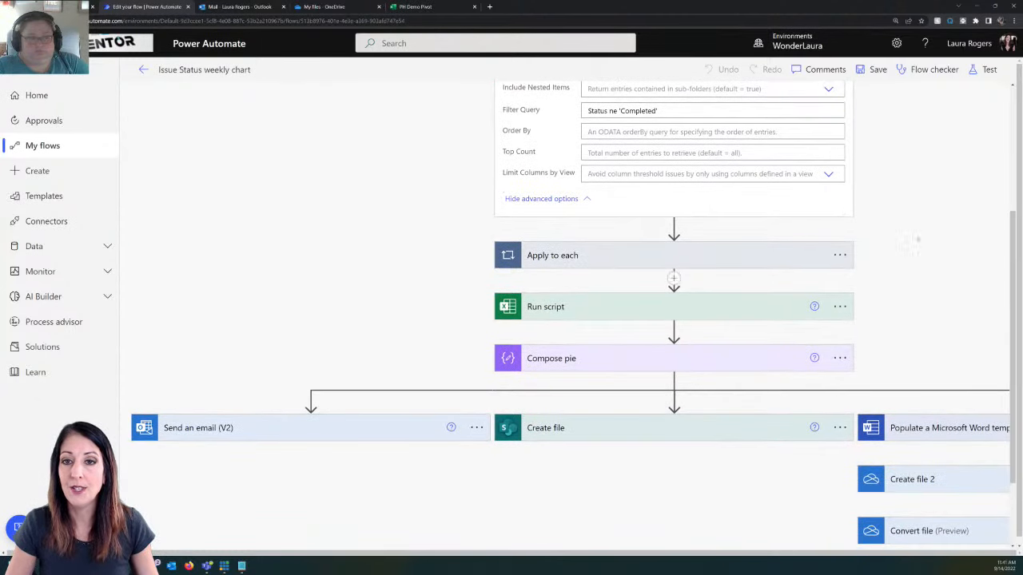
pyautogui.click(767, 255)
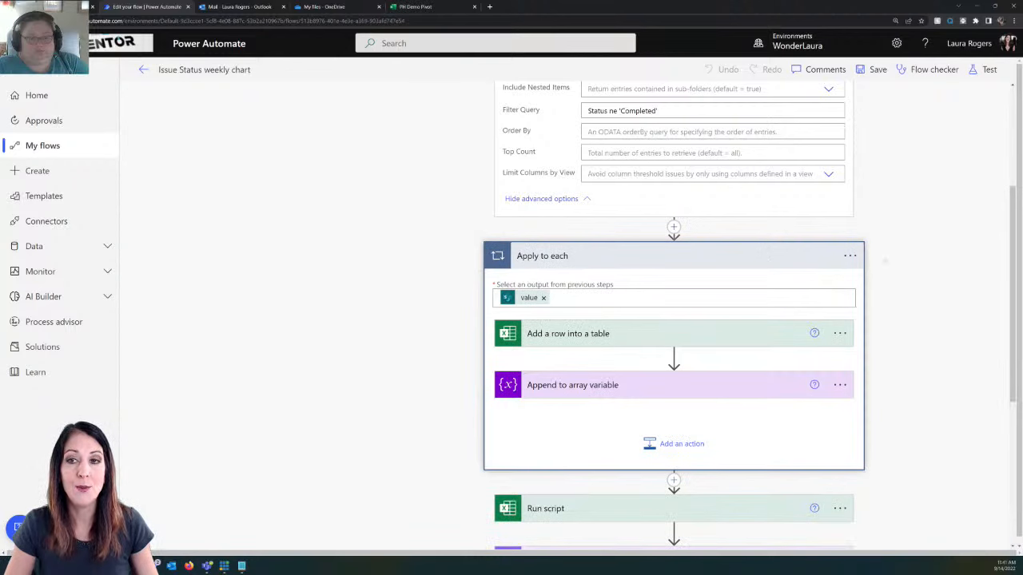
pyautogui.scroll(-4, 919, 249)
pyautogui.scroll(2, 925, 247)
pyautogui.scroll(1, 919, 249)
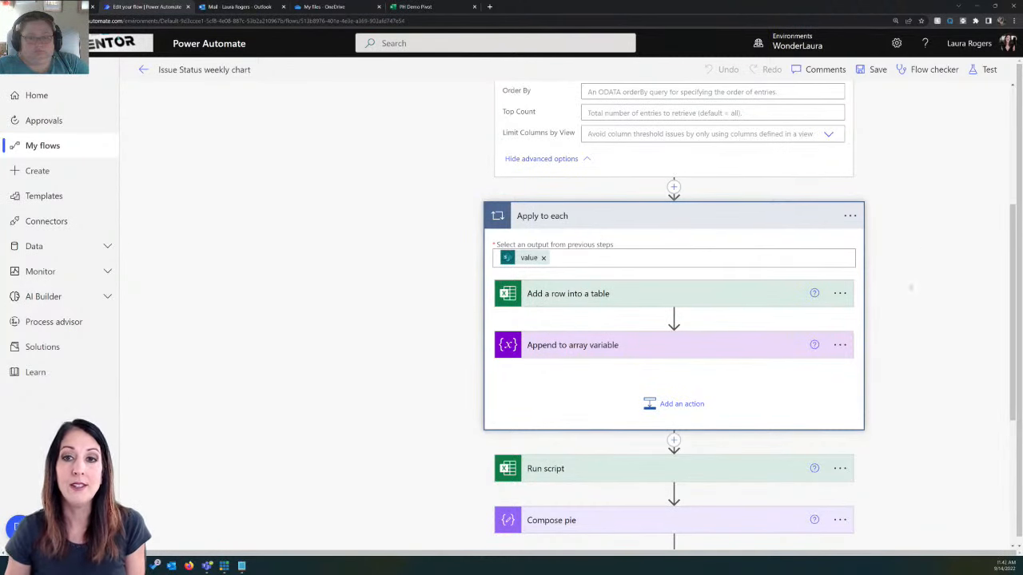
pyautogui.scroll(-2, 673, 319)
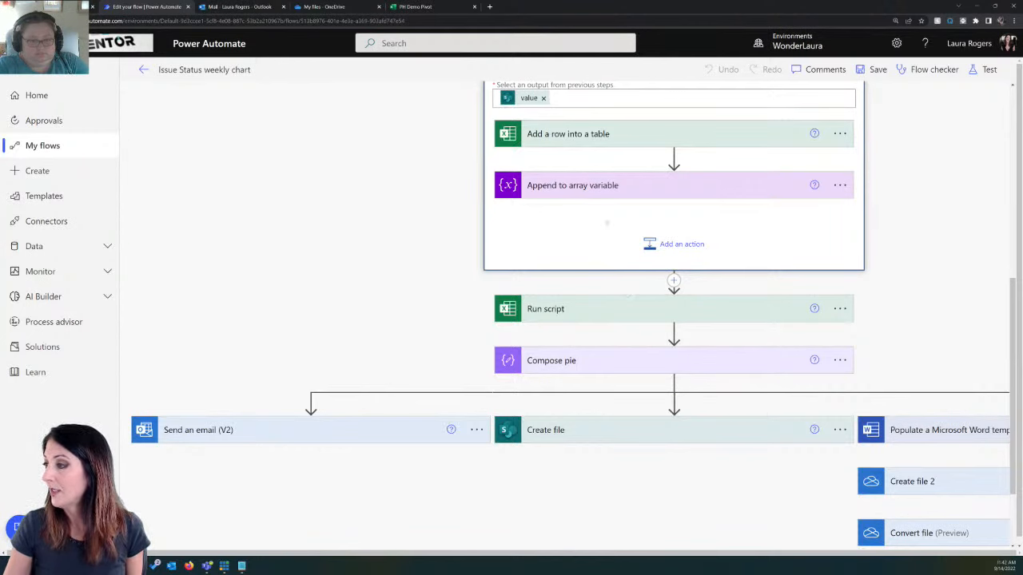
# Step: Expand the Add a row into a table and Populate a Microsoft Word template actions to review their field mappings
pyautogui.click(597, 133)
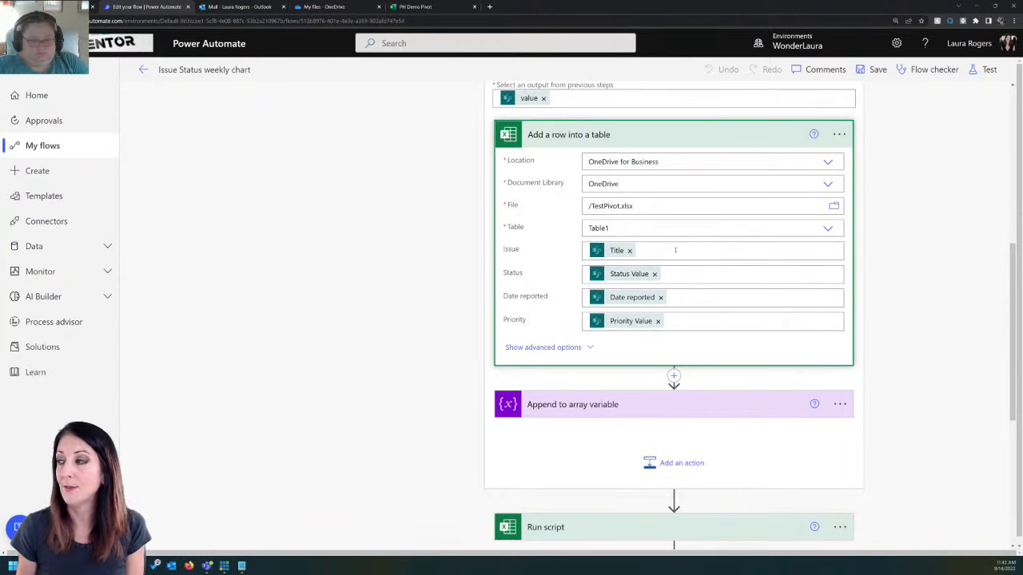
pyautogui.scroll(-3, 738, 313)
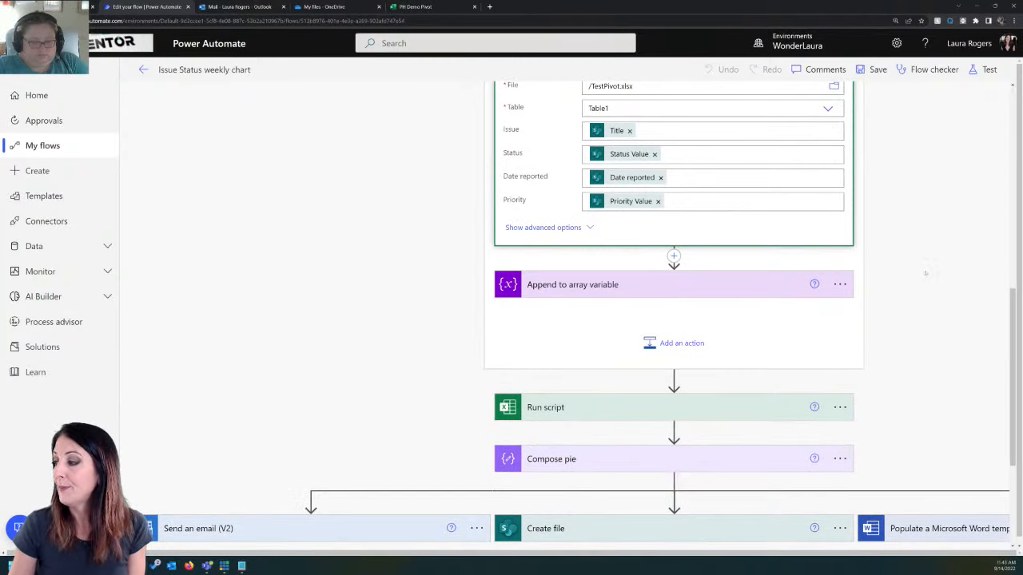
pyautogui.scroll(-4, 925, 274)
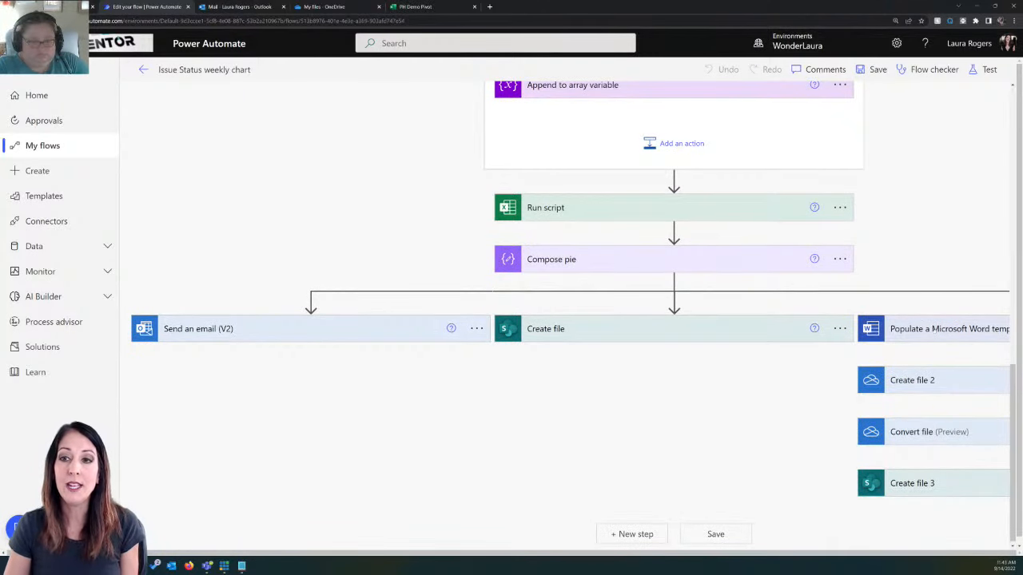
pyautogui.click(938, 328)
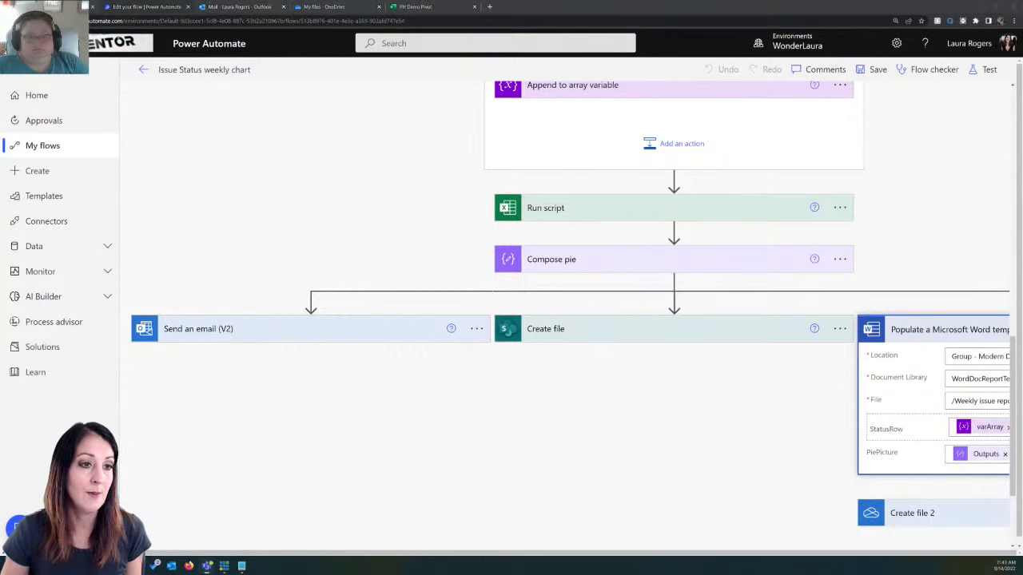
# Step: Switch to Teams, maximize its window and pin the "Resources for 9/14 excel script in flow creating charts" post in the General channel
pyautogui.moveTo(240, 0); pyautogui.dragTo(253, 80)
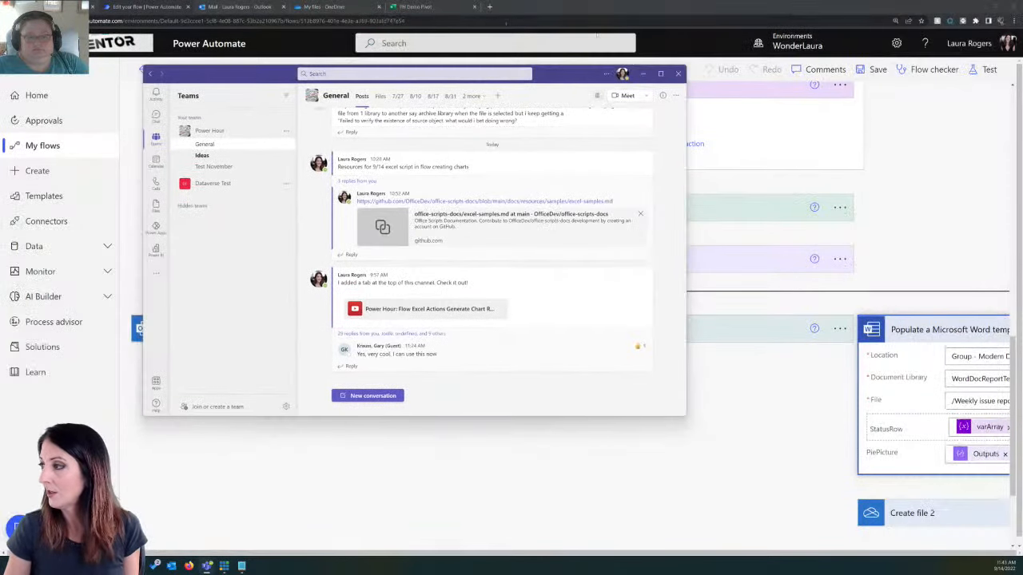
pyautogui.click(661, 74)
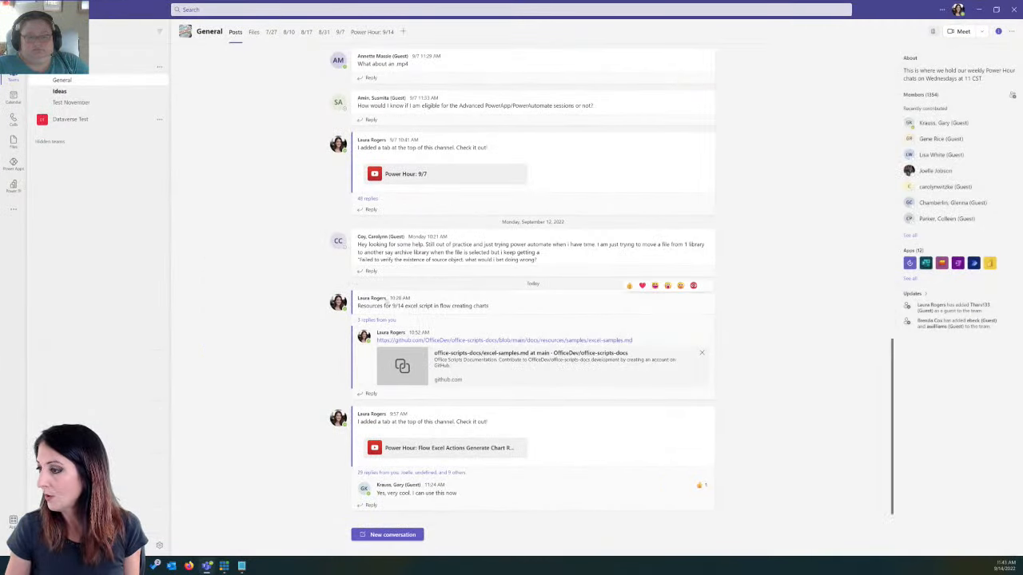
pyautogui.click(705, 285)
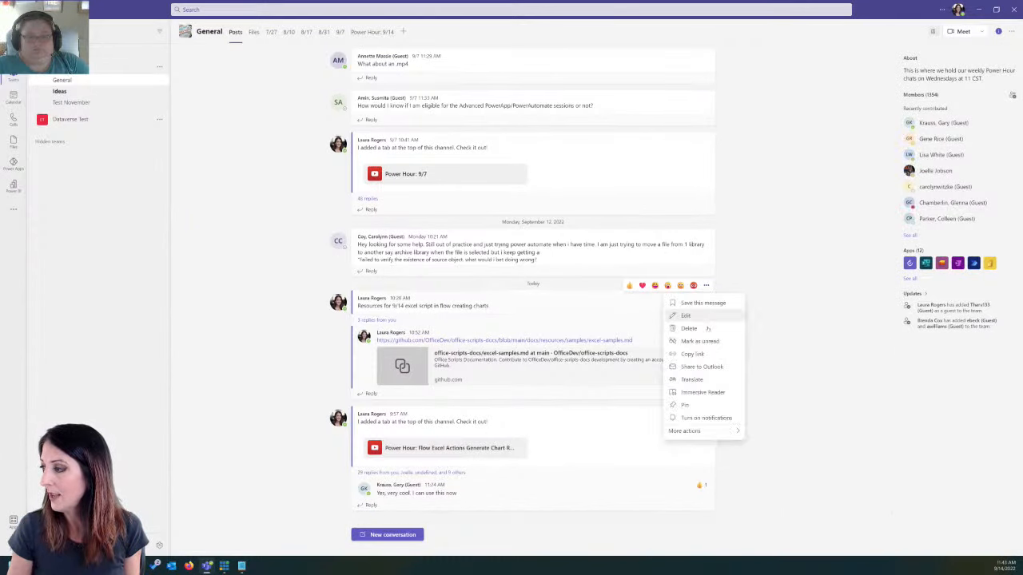
pyautogui.click(707, 404)
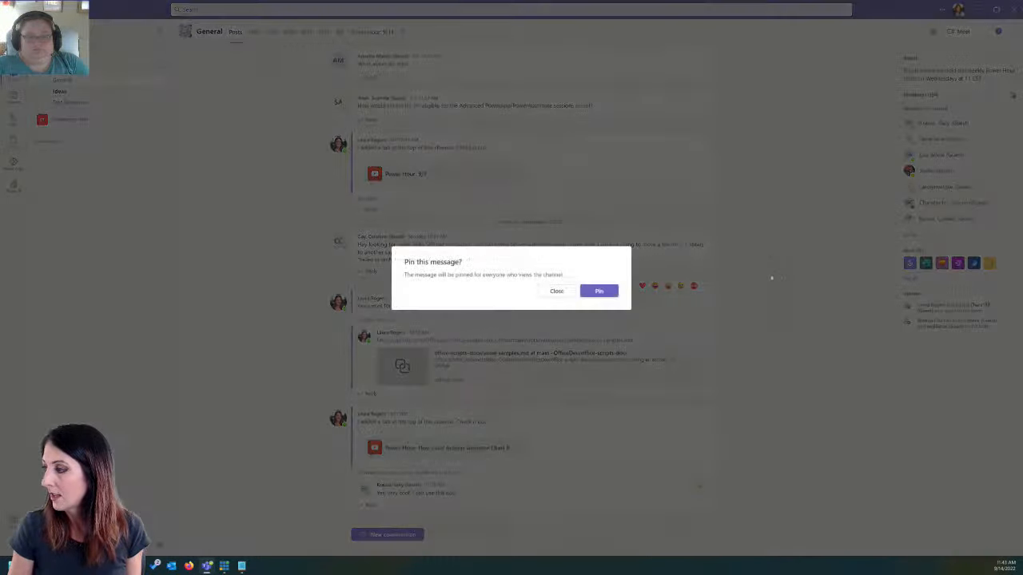
pyautogui.click(601, 291)
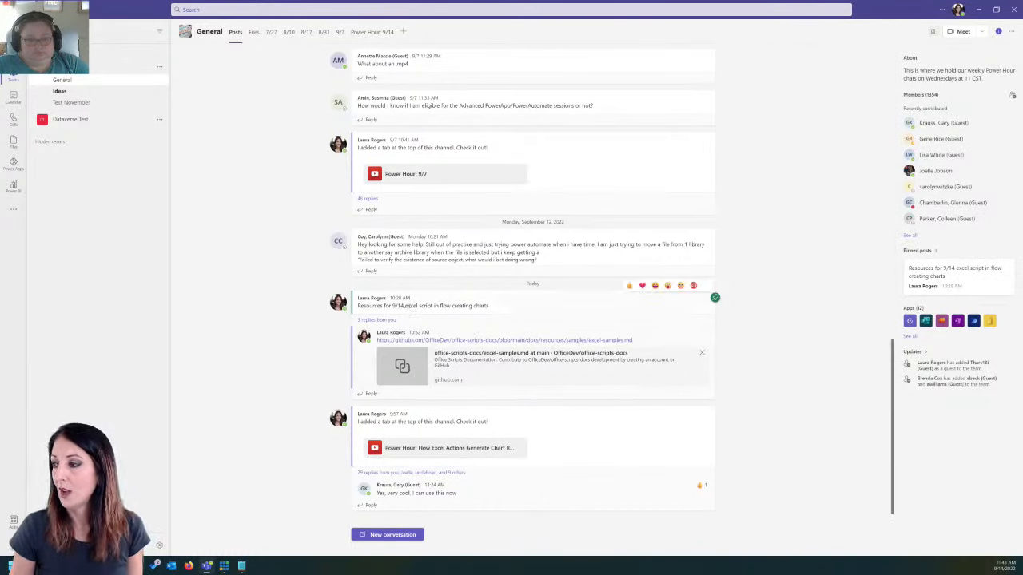
# Step: Expand the replies under the pinned 9/14 resources post and look through the linked videos and articles
pyautogui.click(376, 319)
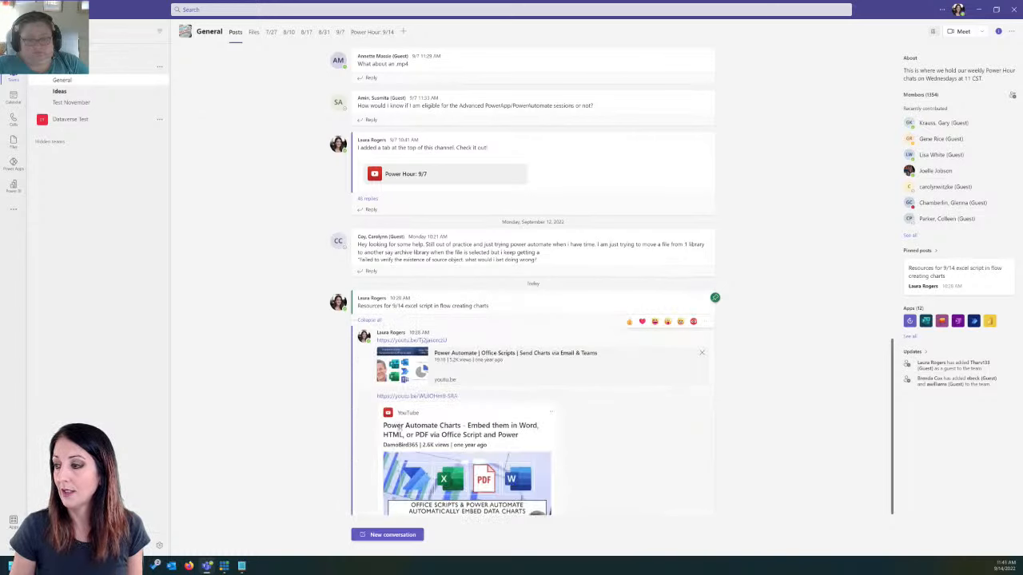
pyautogui.scroll(-5, 533, 280)
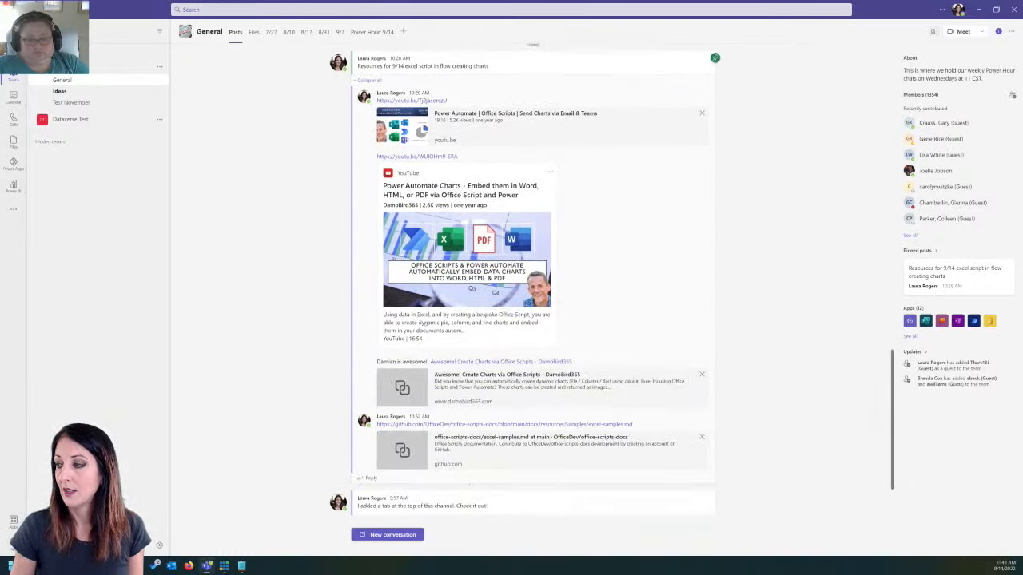
pyautogui.scroll(4, 532, 280)
pyautogui.scroll(-3, 533, 280)
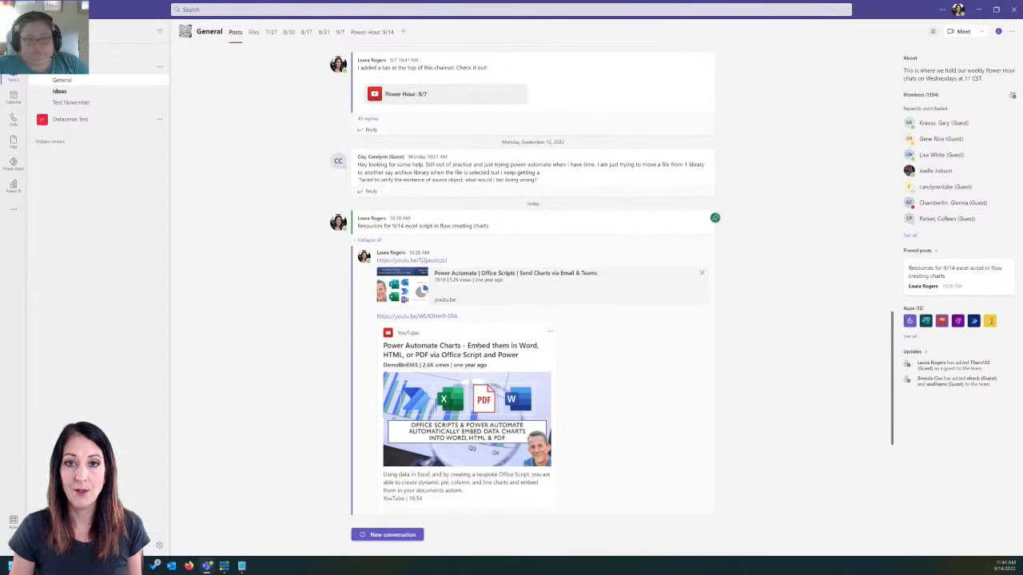
# Step: Switch to Weekly issue report.docx in Word, inspect the Status, StatusNumber and PiePicture content controls on page 2, and close the document
pyautogui.moveTo(904, 8); pyautogui.dragTo(0, 120)
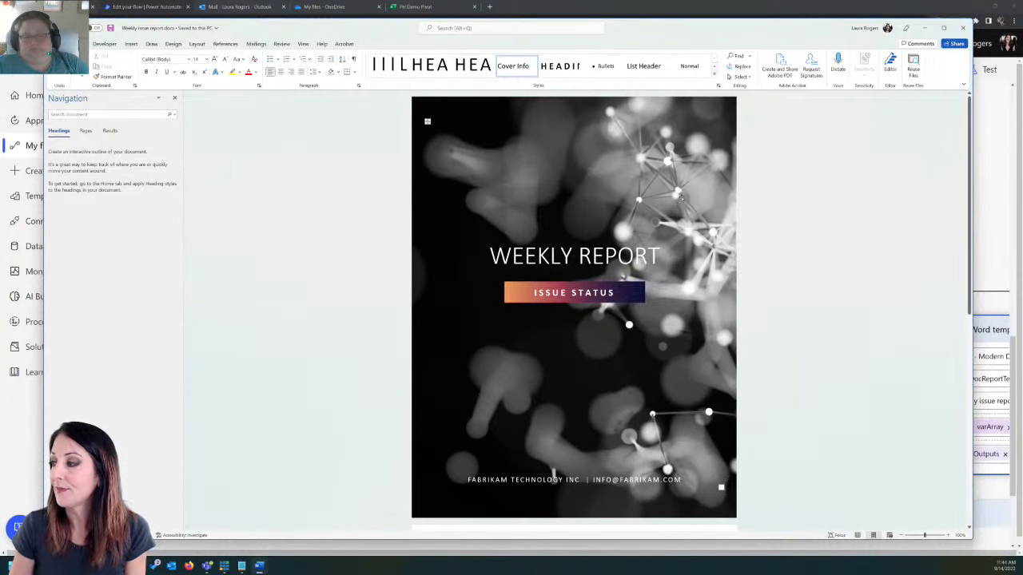
pyautogui.scroll(-5, 685, 198)
pyautogui.scroll(-2, 608, 315)
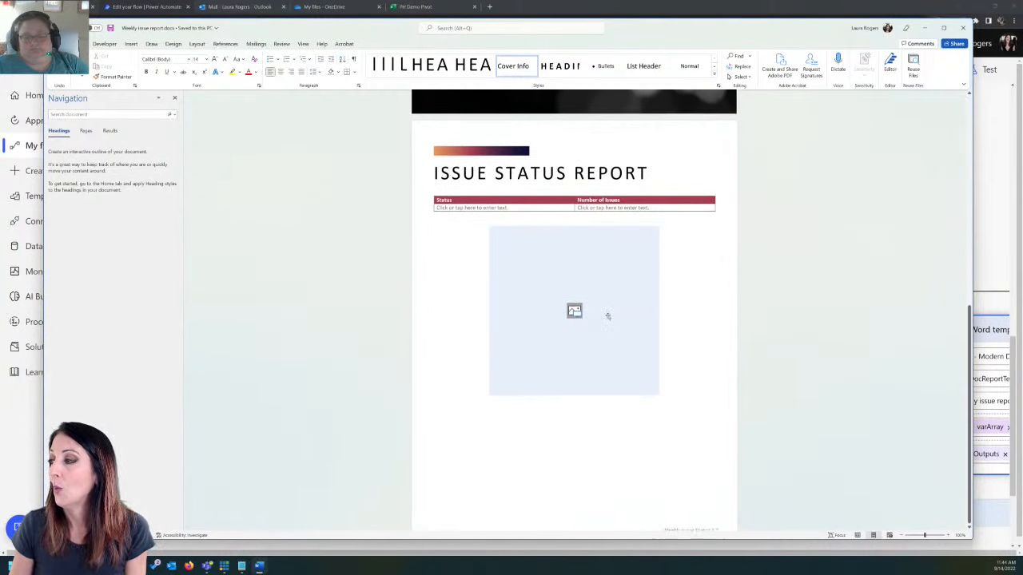
pyautogui.click(510, 221)
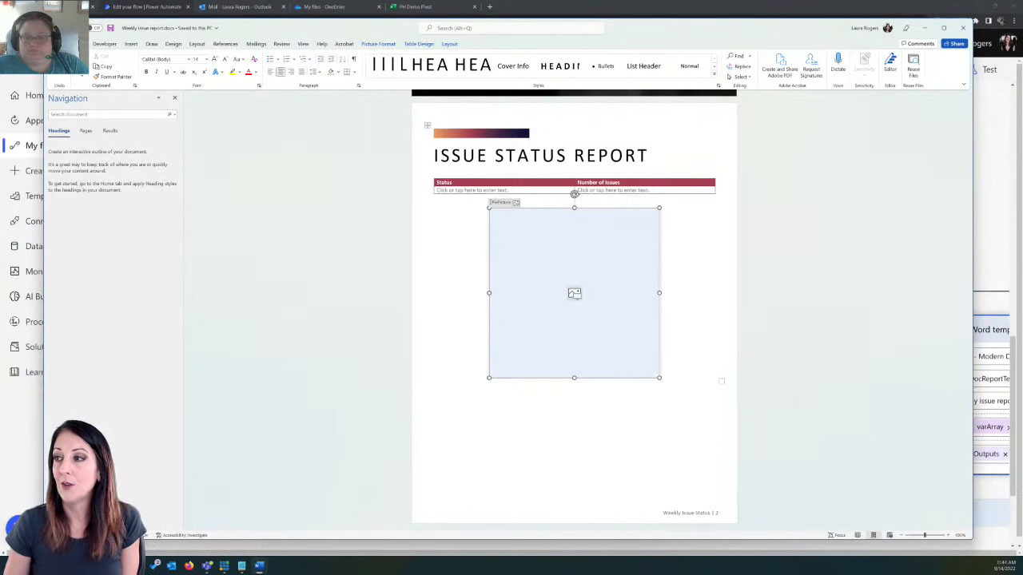
pyautogui.click(105, 43)
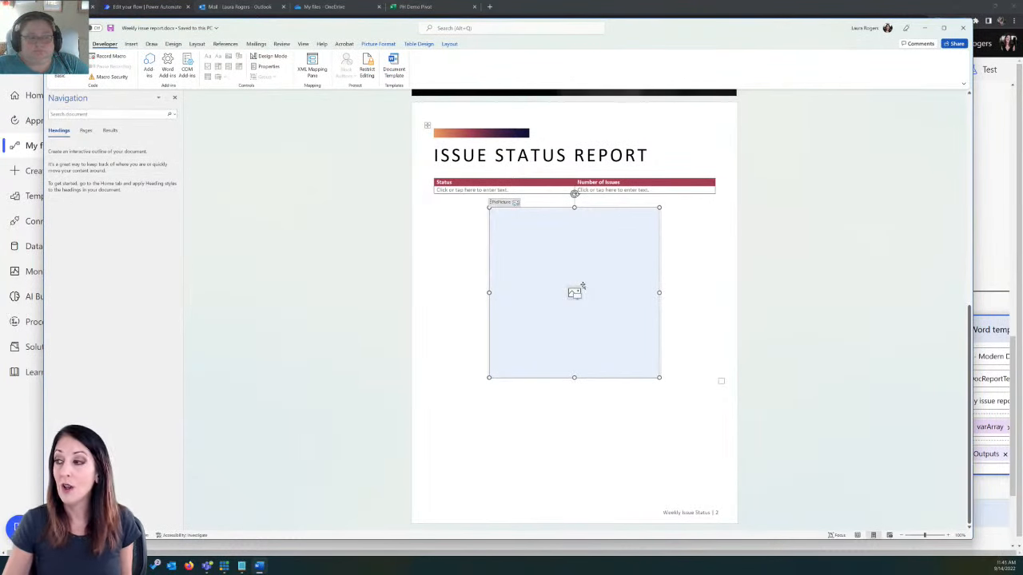
pyautogui.click(497, 191)
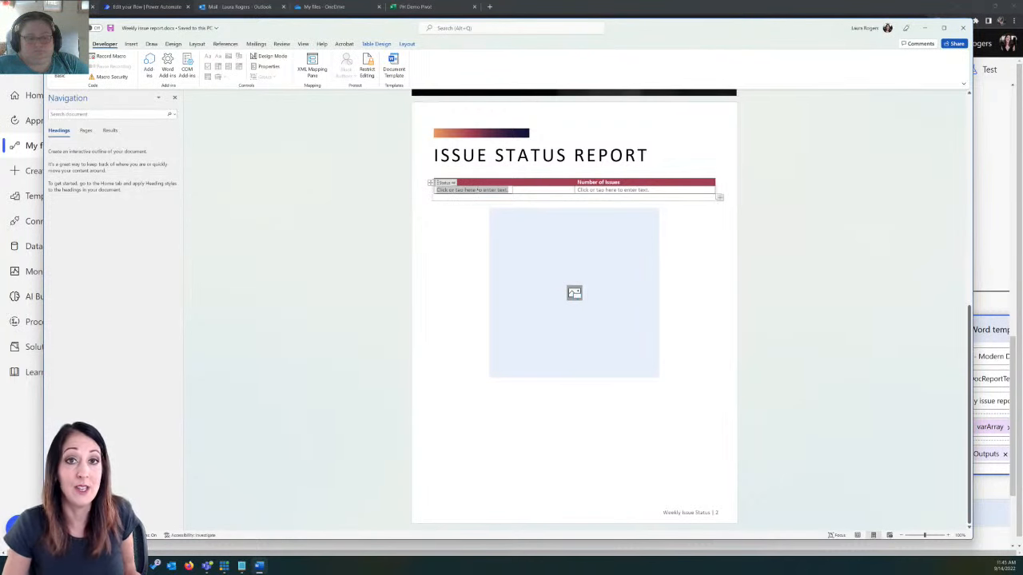
pyautogui.click(609, 190)
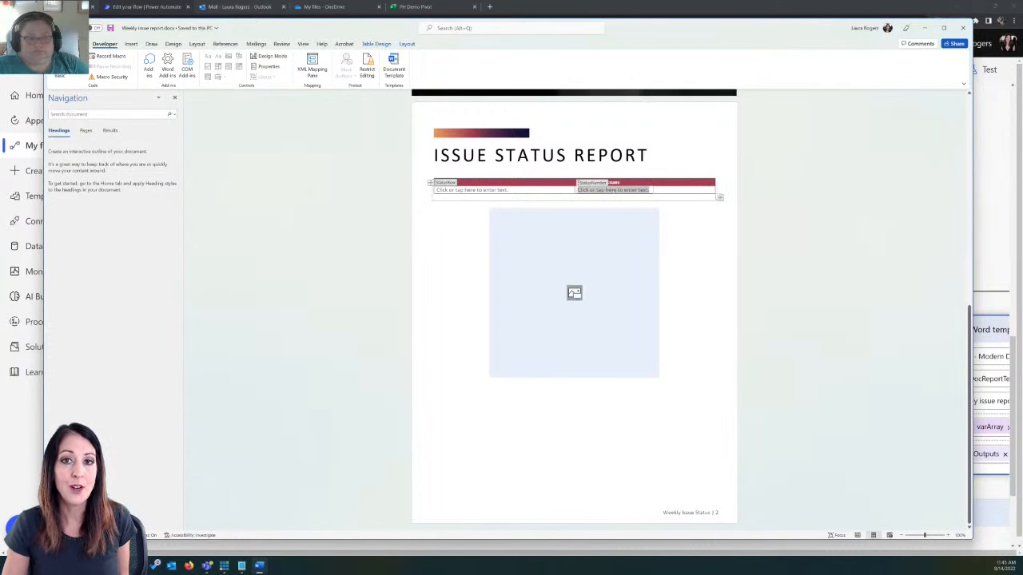
pyautogui.click(586, 254)
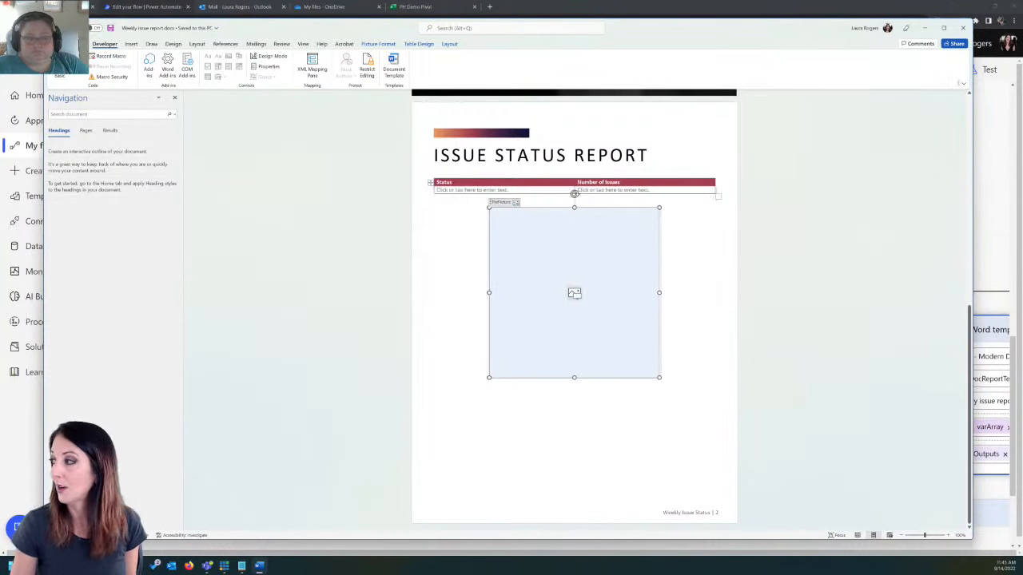
pyautogui.click(962, 28)
# Step: Reduce the browser zoom to 125% to fit the Populate a Microsoft Word template action in view
pyautogui.scroll(10, 643, 231)
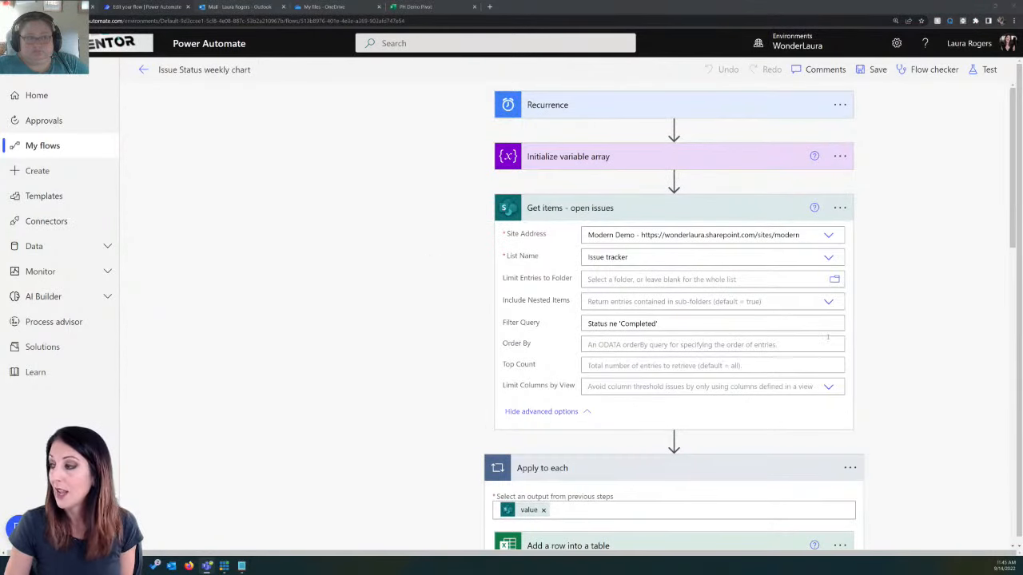
pyautogui.scroll(-10, 827, 337)
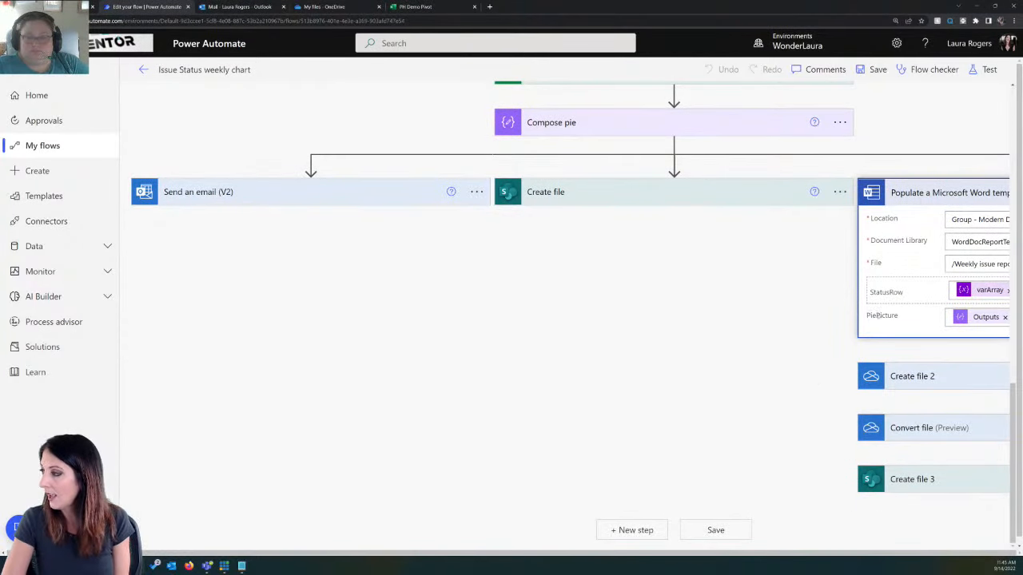
pyautogui.click(1014, 20)
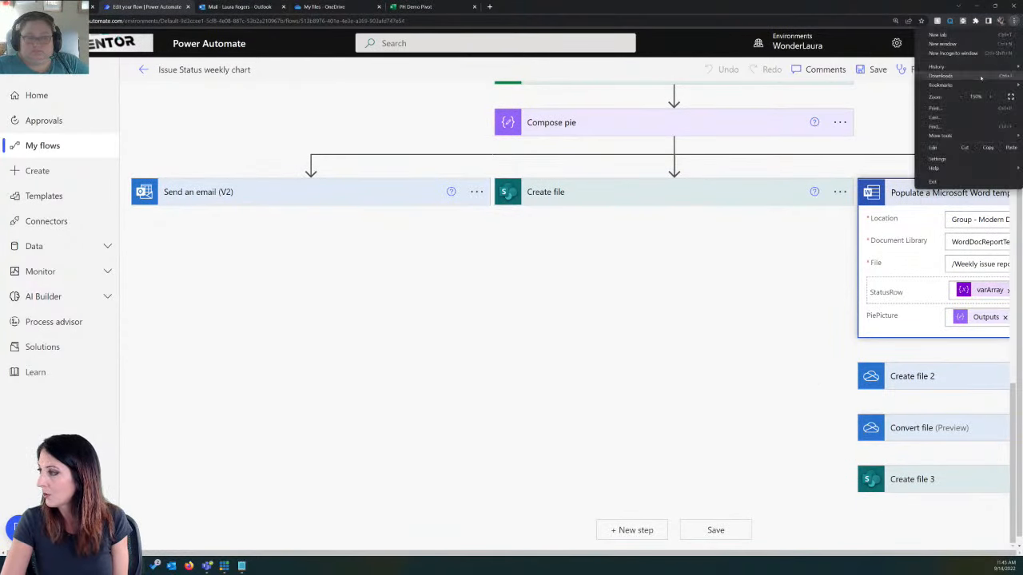
pyautogui.click(961, 96)
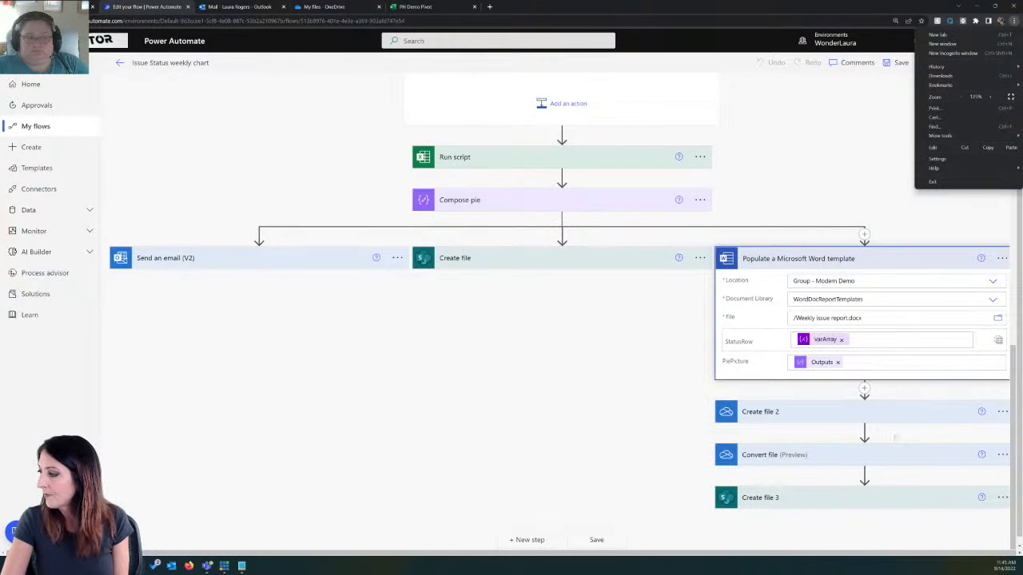
# Step: Replace varArray in StatusRow with single-item values of x for Status and StatusNumber, and return the field to entire-array input
pyautogui.click(841, 340)
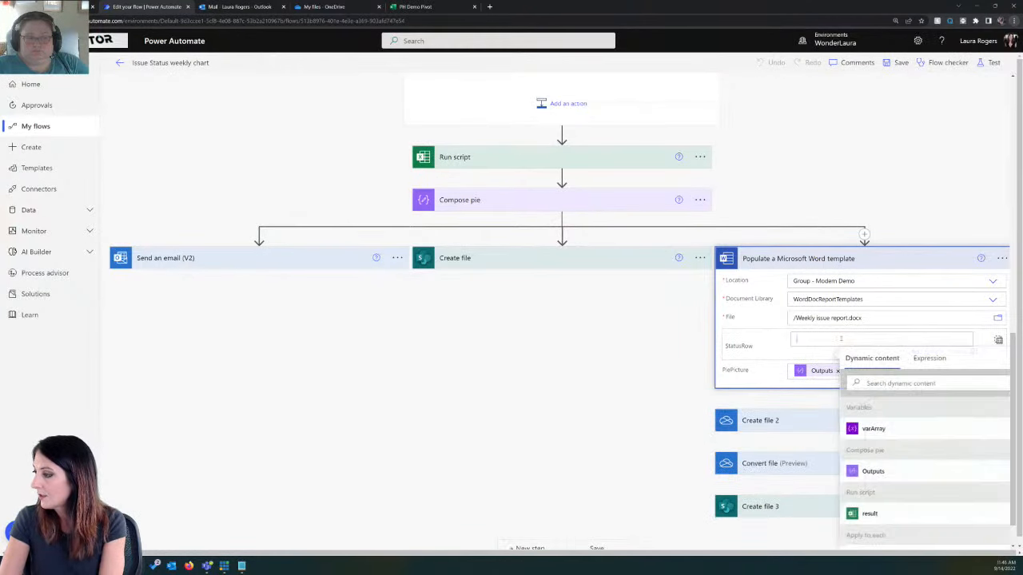
pyautogui.click(998, 341)
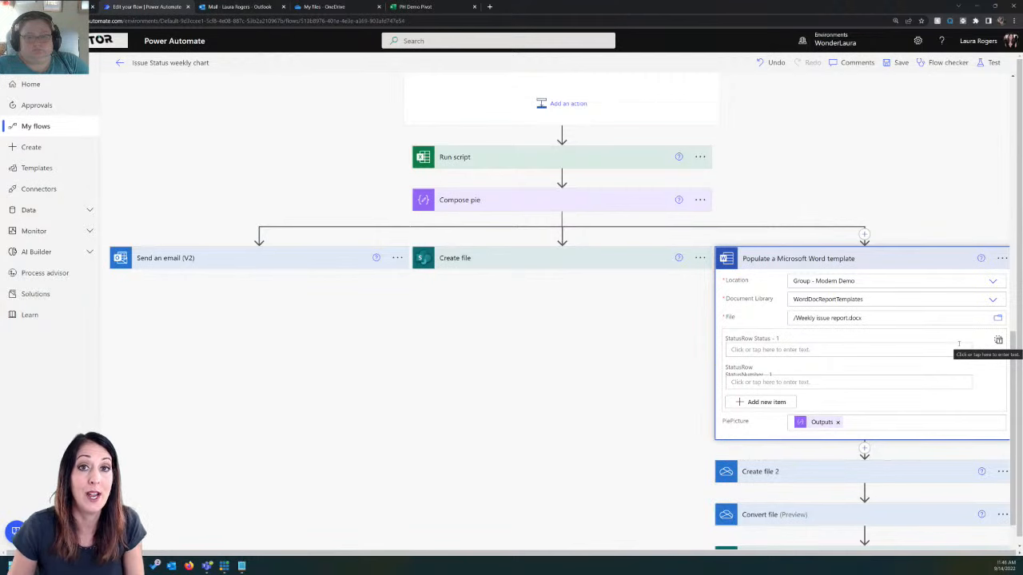
pyautogui.click(911, 346)
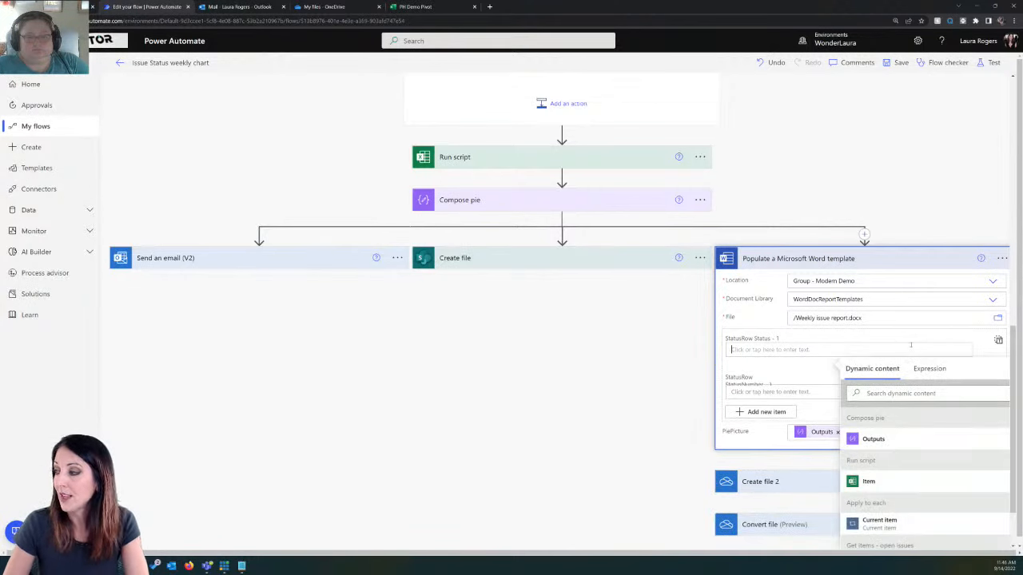
pyautogui.write('x')
pyautogui.click(798, 391)
pyautogui.write('x')
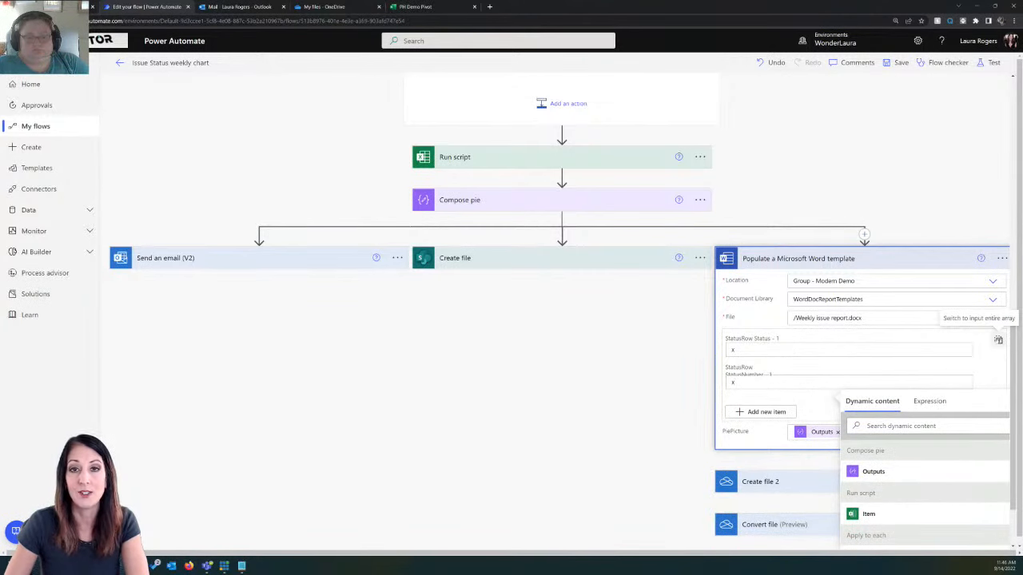
pyautogui.click(998, 339)
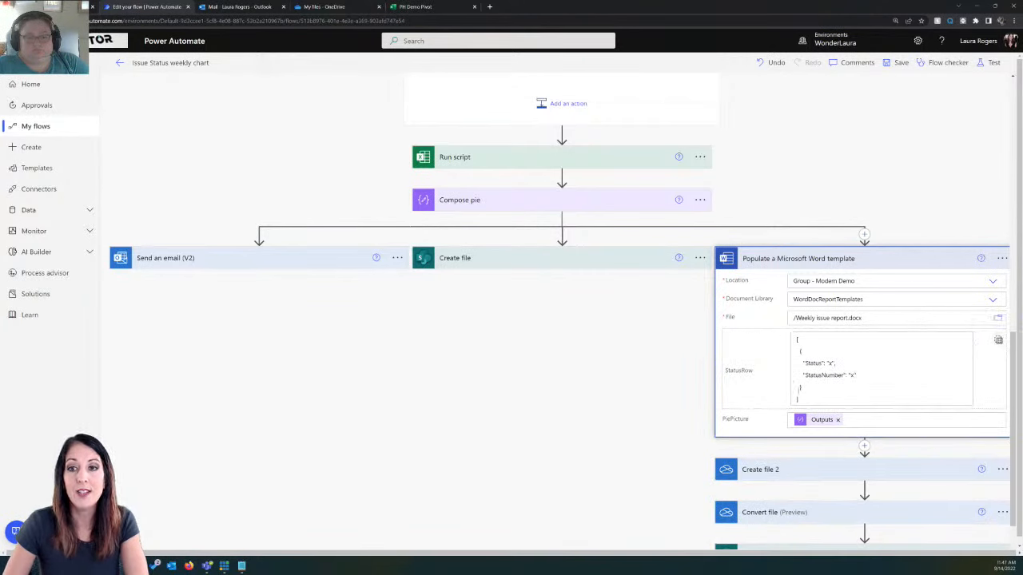
# Step: Copy the StatusRow JSON into a blank Notepad file, examine its two placeholder values, and close the file without saving
pyautogui.moveTo(802, 397); pyautogui.dragTo(782, 343)
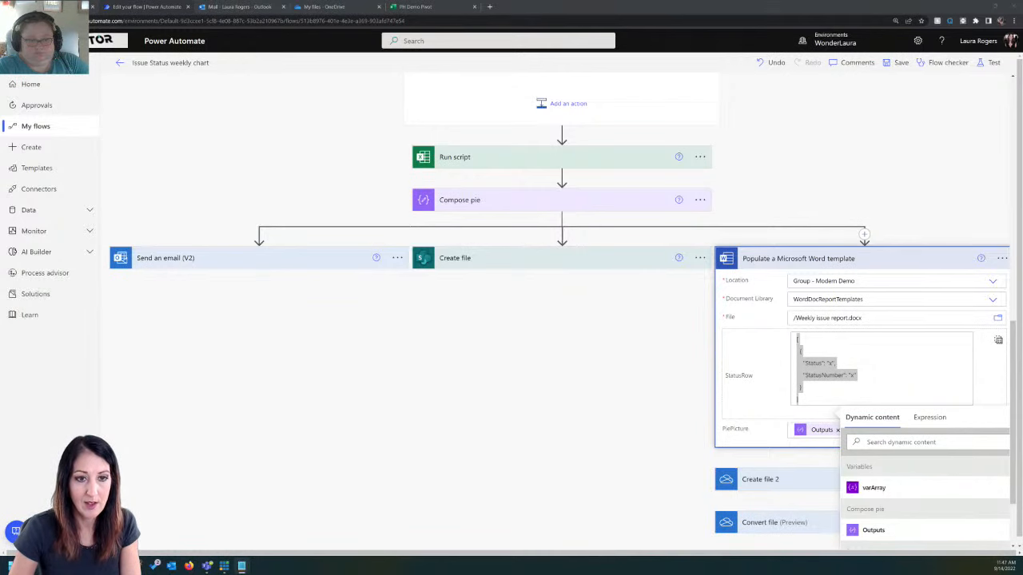
pyautogui.moveTo(295, 2); pyautogui.dragTo(362, 167)
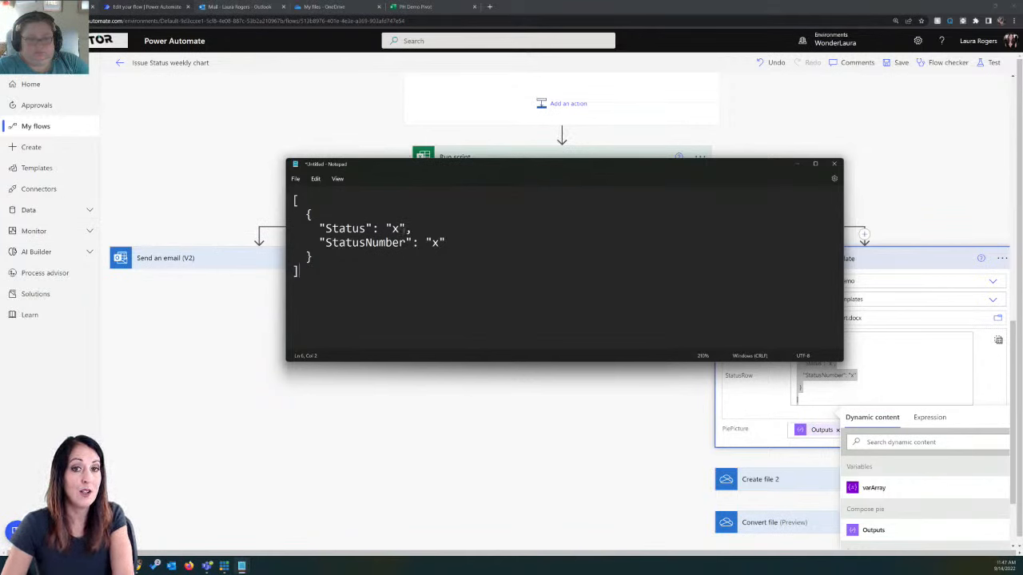
pyautogui.click(405, 229)
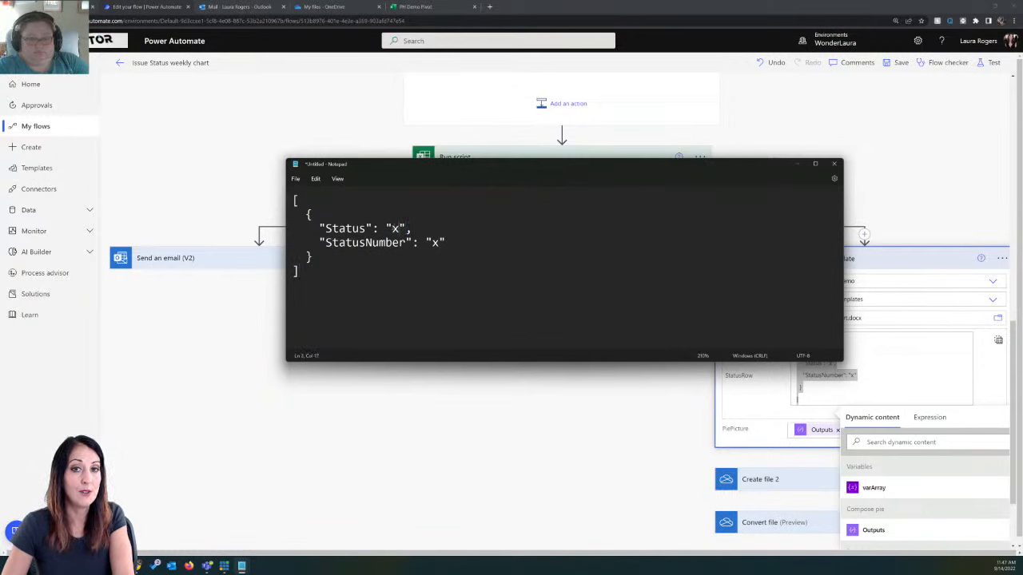
pyautogui.doubleClick(394, 228)
pyautogui.click(431, 245)
pyautogui.doubleClick(438, 243)
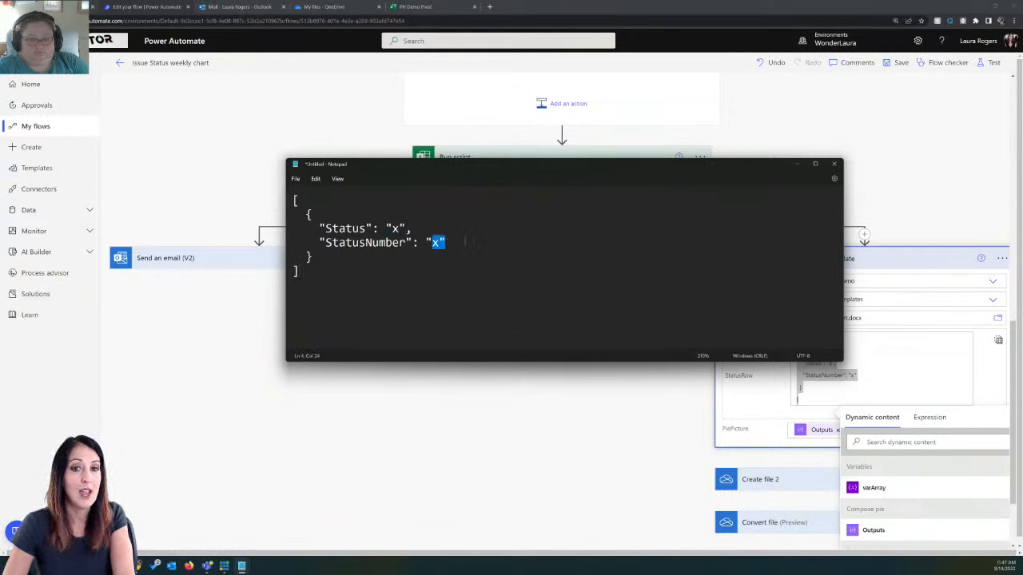
pyautogui.click(461, 245)
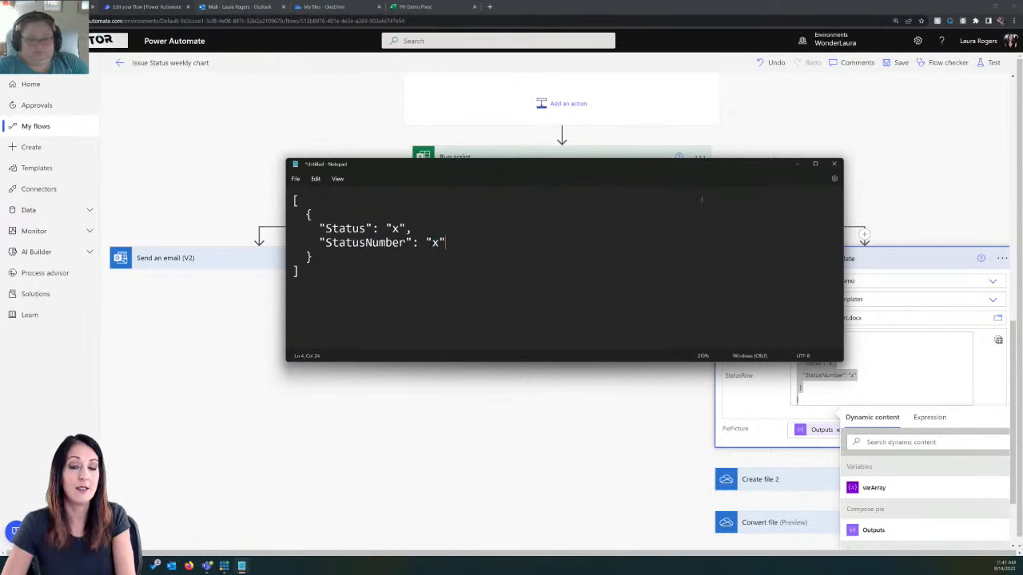
pyautogui.click(834, 164)
pyautogui.click(565, 282)
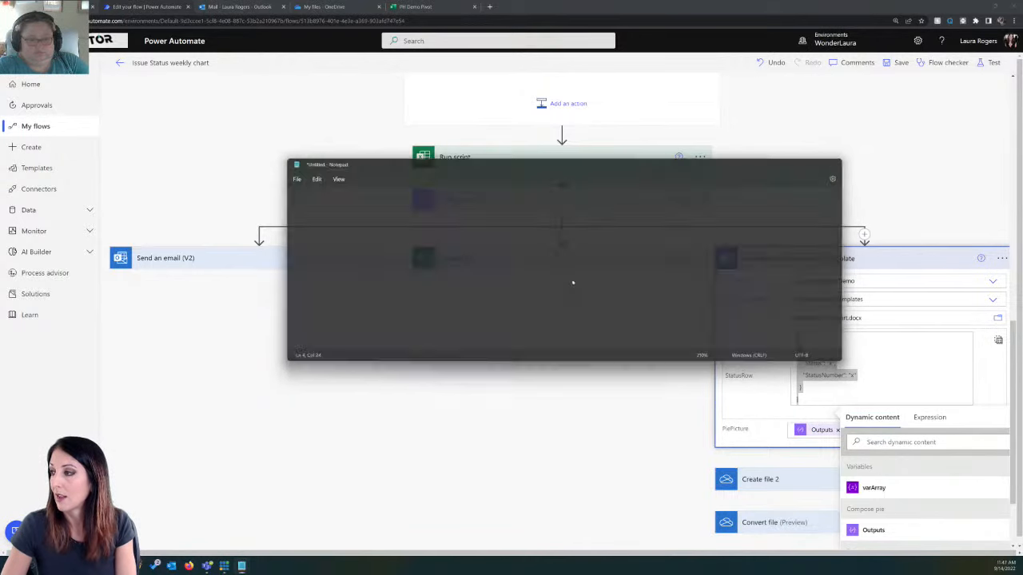
# Step: Expand the Append to array variable action and review how its varArray value maps Status and StatusNumber
pyautogui.scroll(3, 565, 275)
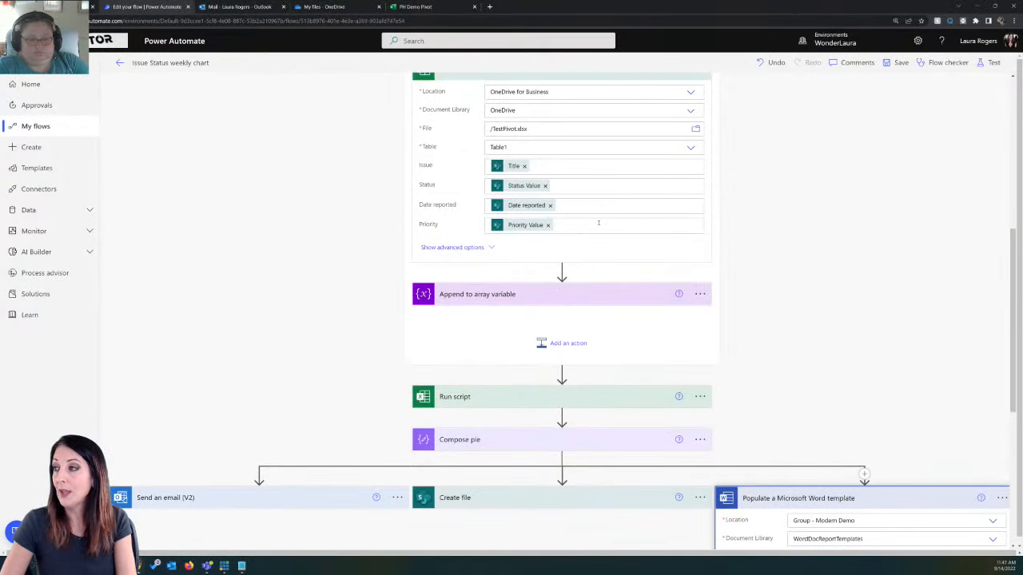
pyautogui.scroll(2, 562, 271)
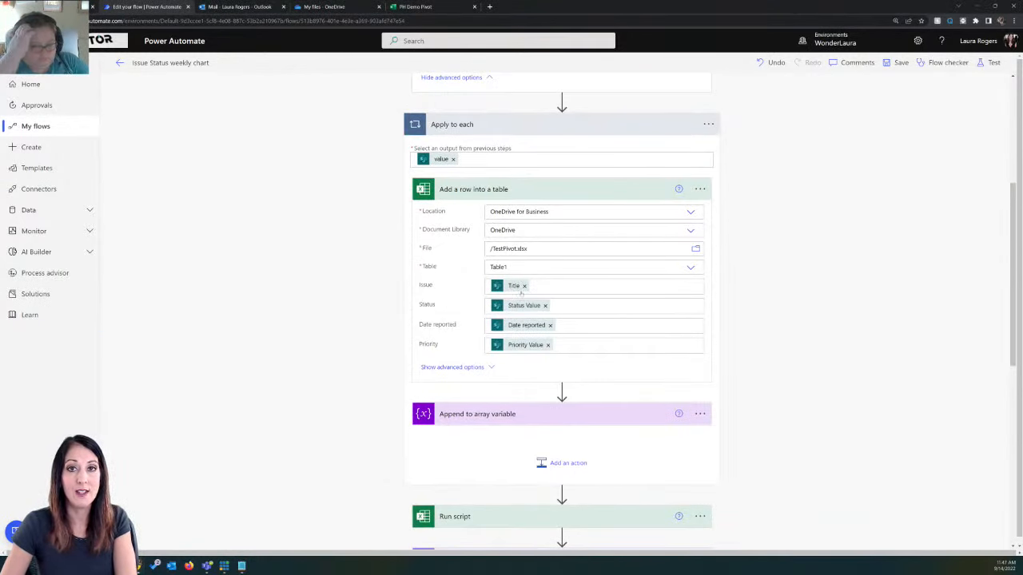
pyautogui.click(527, 414)
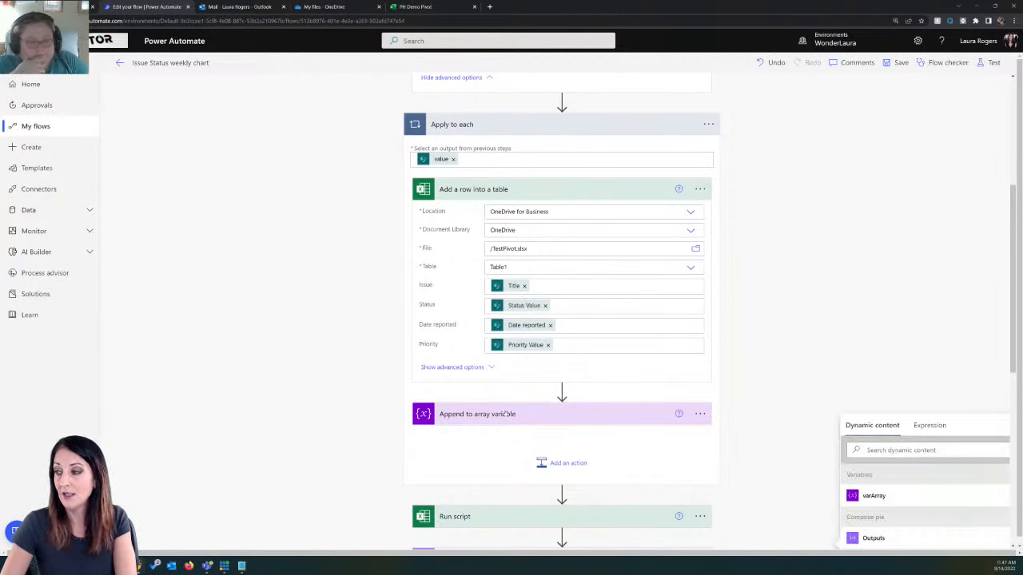
pyautogui.scroll(-3, 562, 320)
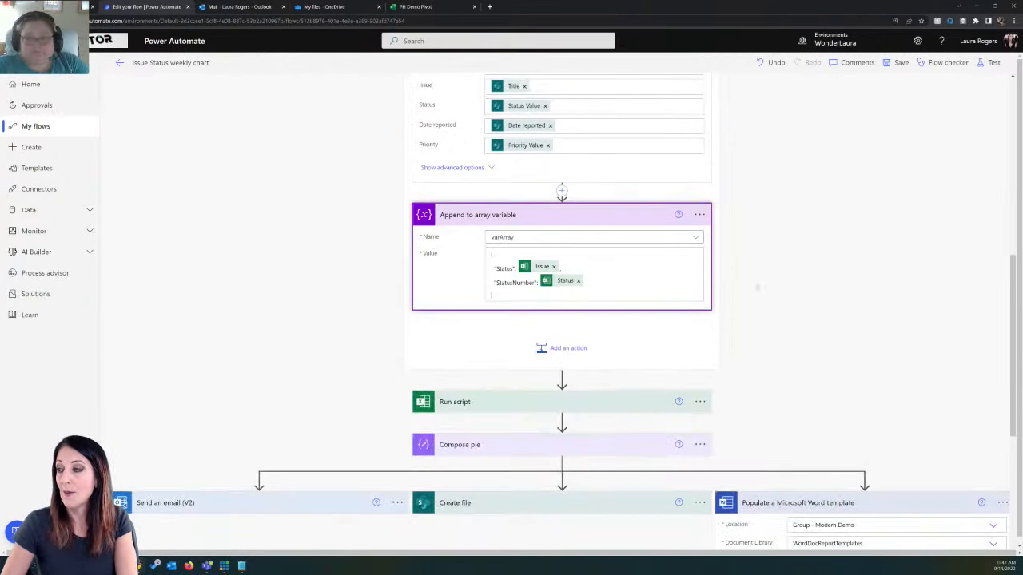
pyautogui.click(507, 298)
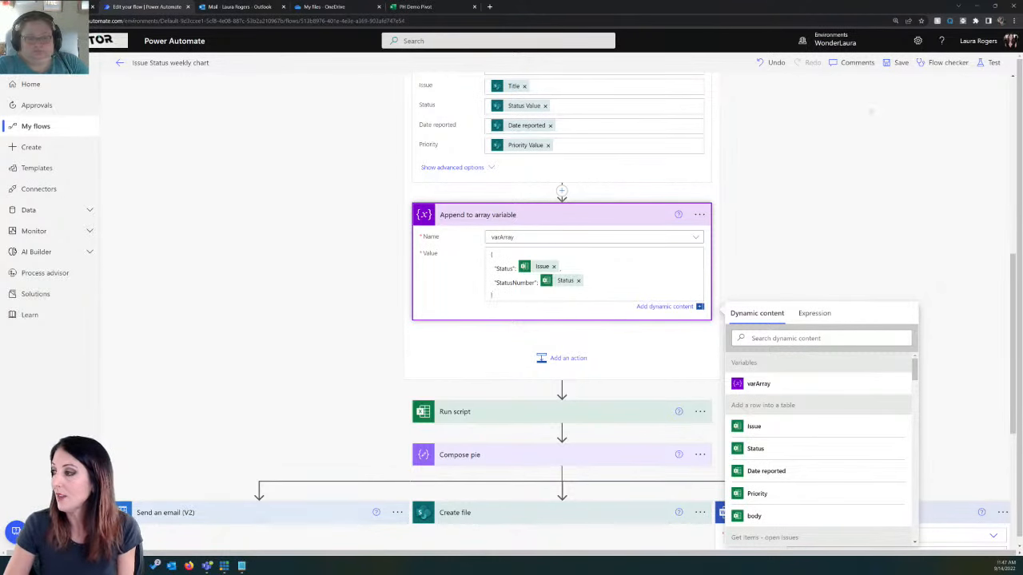
pyautogui.scroll(-2, 336, 252)
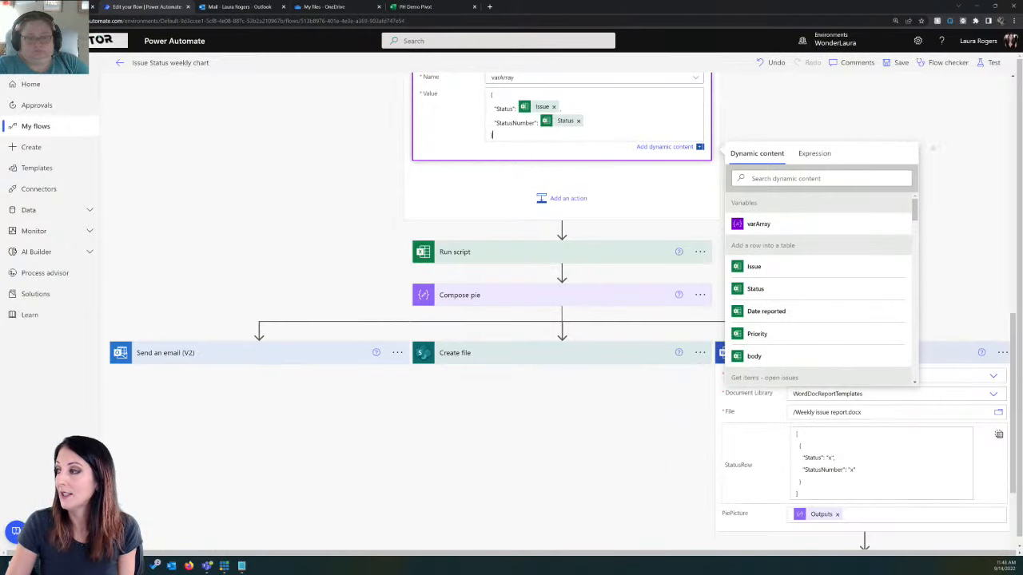
pyautogui.click(941, 122)
# Step: Expand the Run script and Compose pie actions to review the script selection and the image content inputs
pyautogui.click(528, 241)
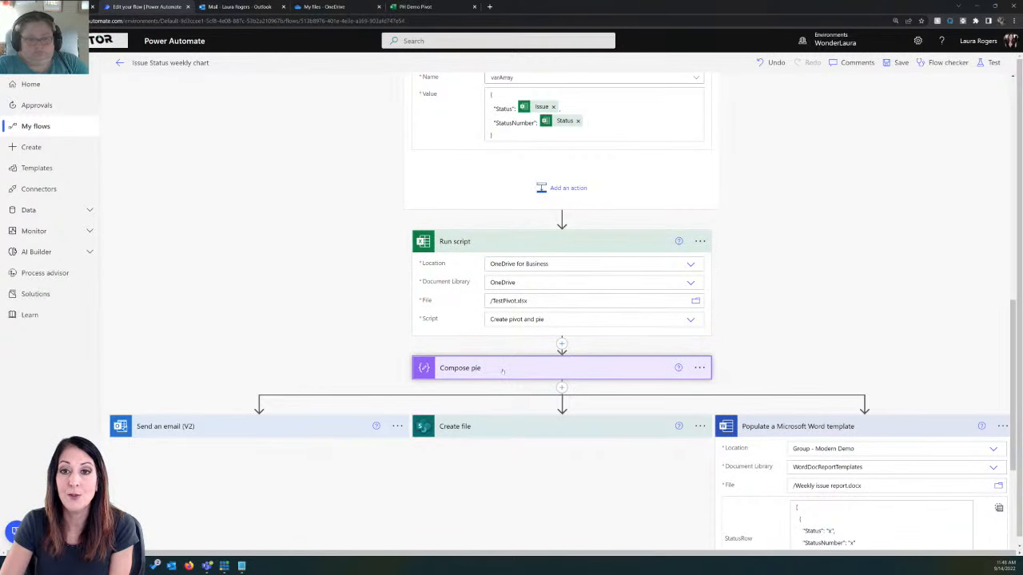
pyautogui.scroll(-3, 803, 329)
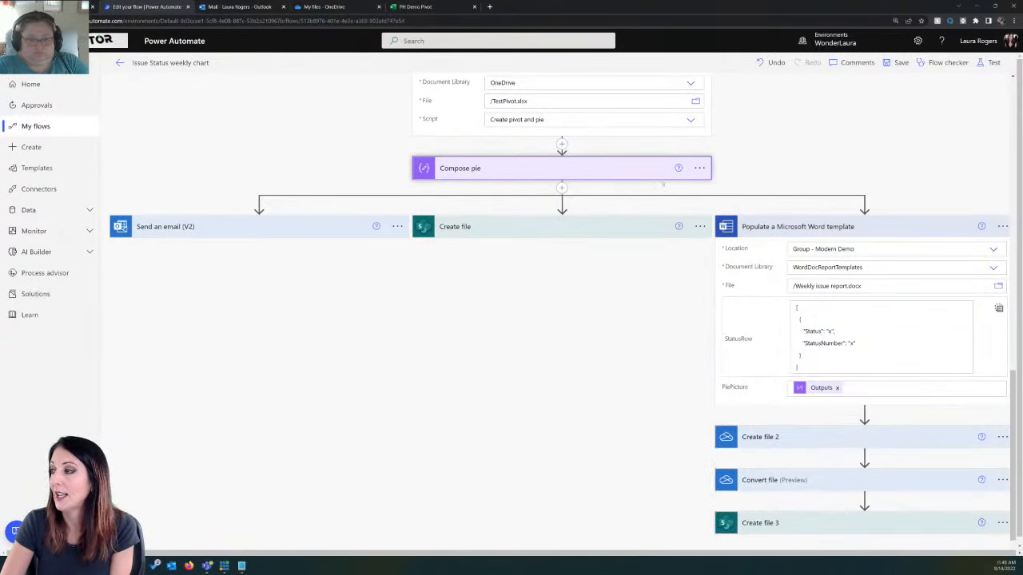
pyautogui.click(604, 172)
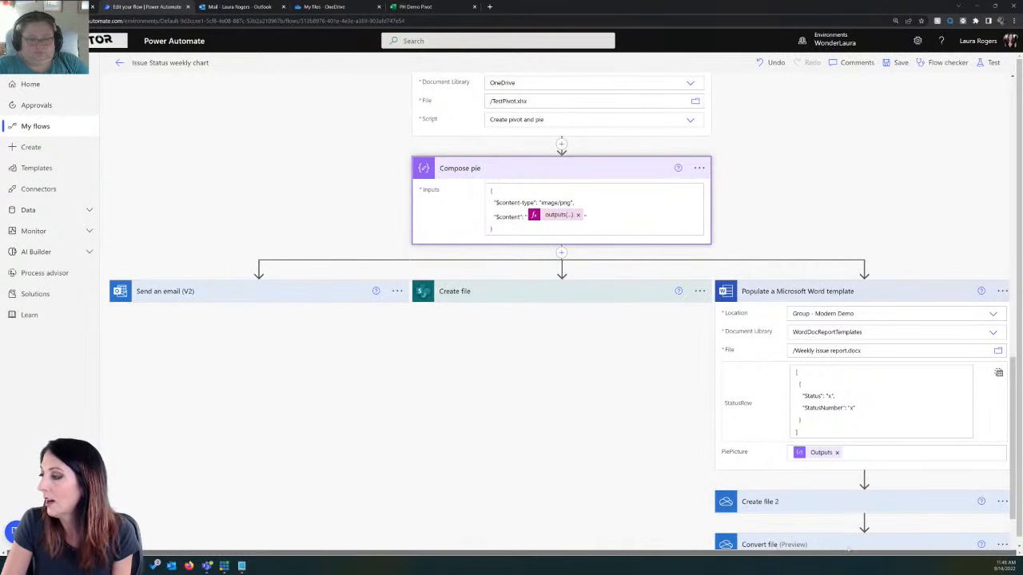
# Step: Clear the Status and StatusNumber placeholders in the Word template action and set StatusRow, as an entire array, to the varArray variable
pyautogui.click(998, 372)
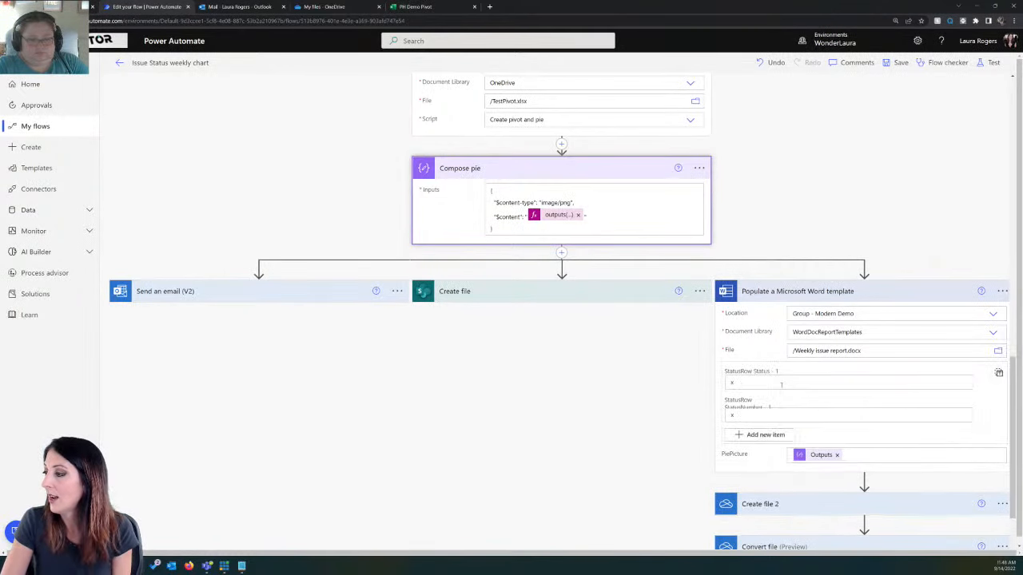
pyautogui.click(742, 383)
pyautogui.press('BackSpace')
pyautogui.click(734, 429)
pyautogui.press('BackSpace')
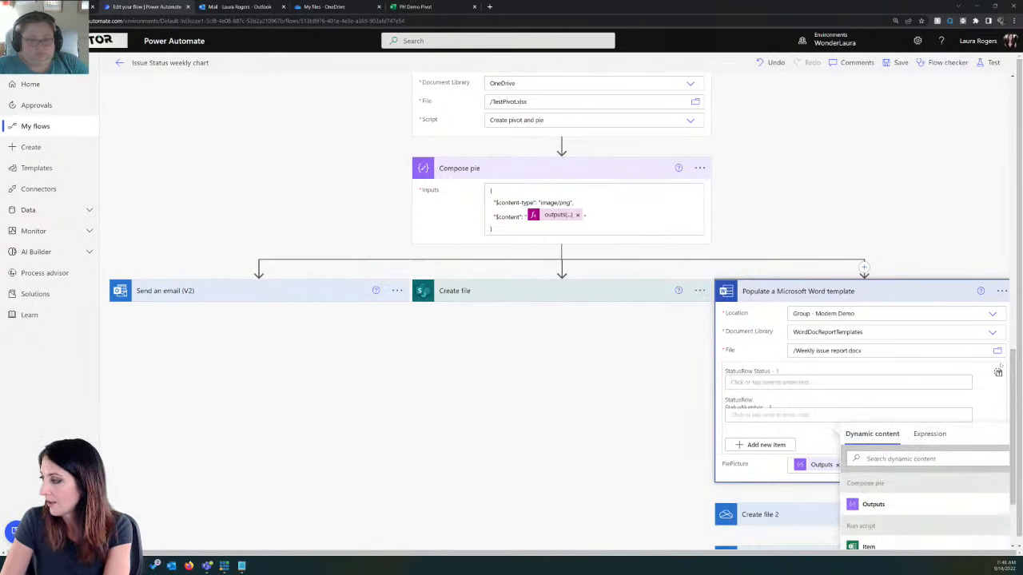
pyautogui.click(998, 372)
pyautogui.click(910, 374)
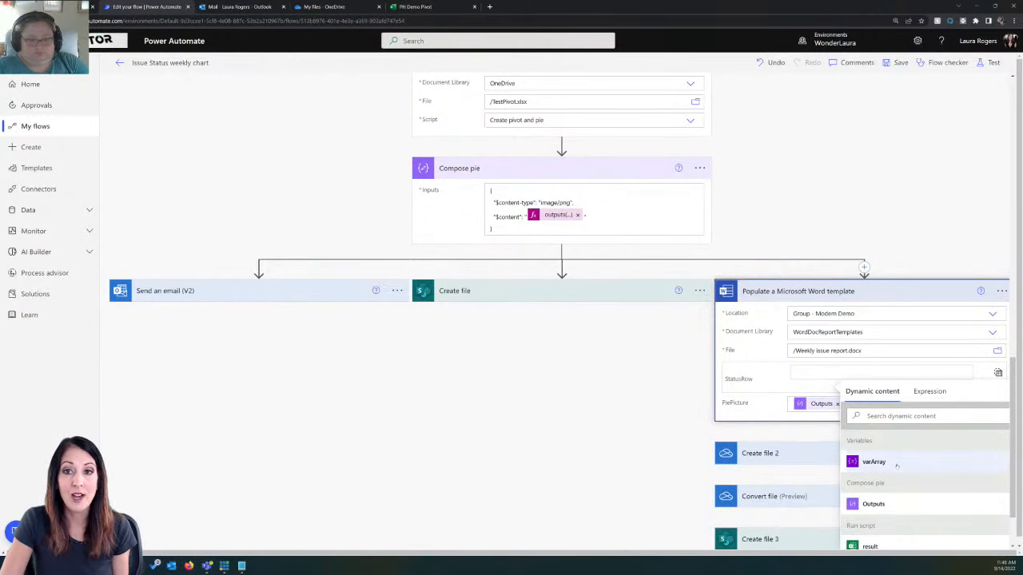
pyautogui.click(873, 461)
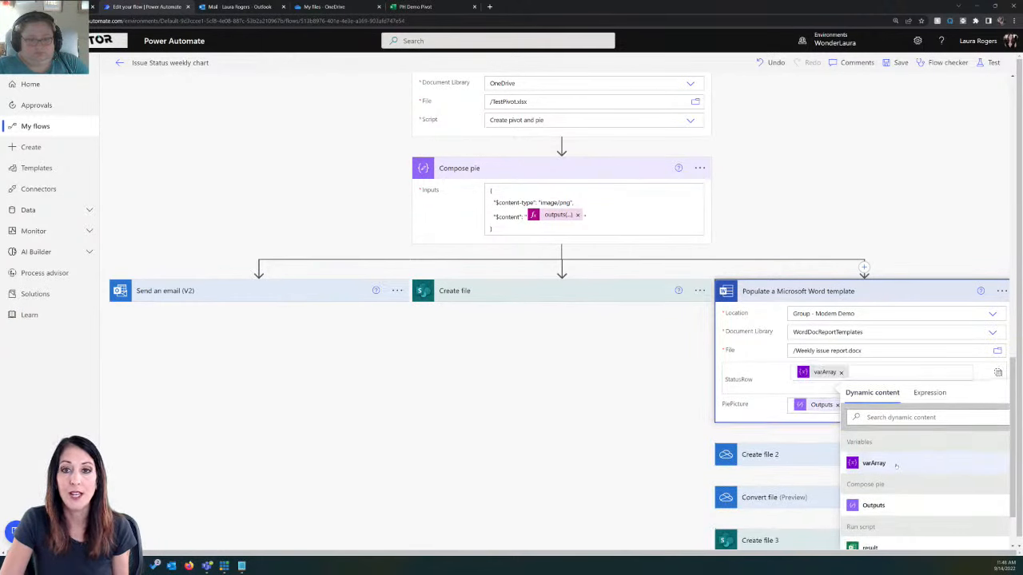
# Step: Save the Issue Status weekly chart flow with the varArray mapping and return to the flow's details page
pyautogui.scroll(3, 727, 158)
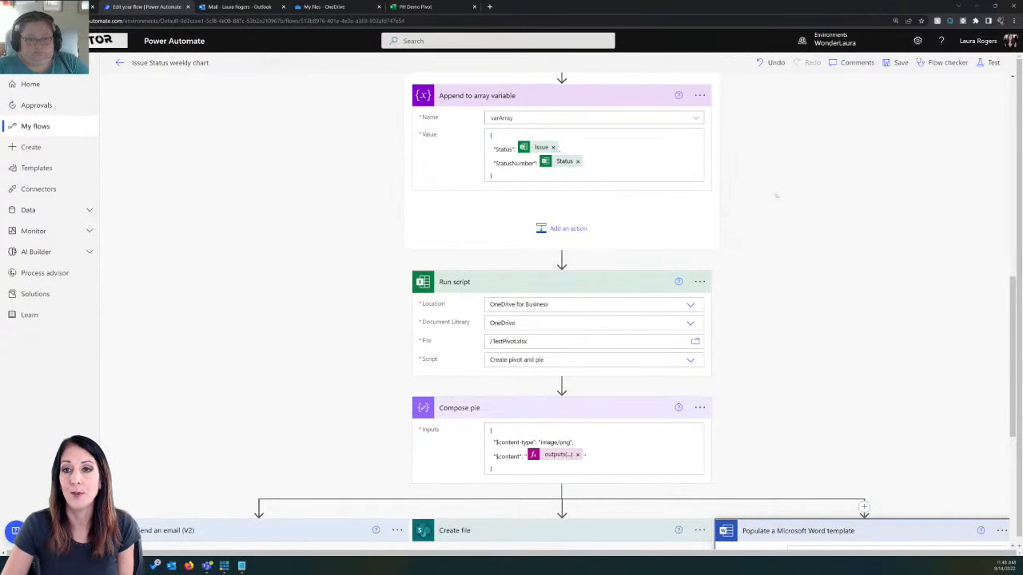
pyautogui.scroll(-3, 847, 258)
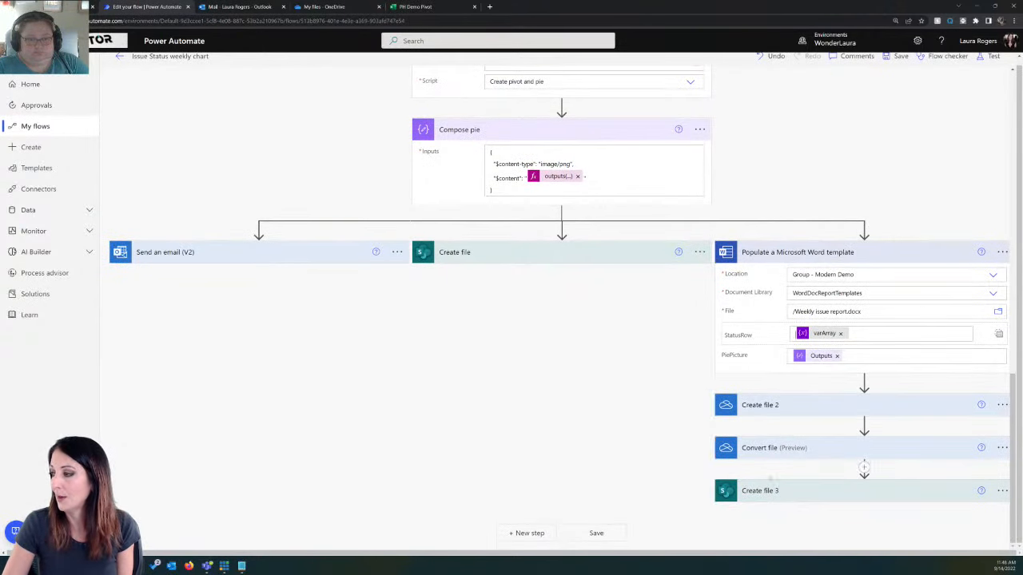
pyautogui.click(336, 6)
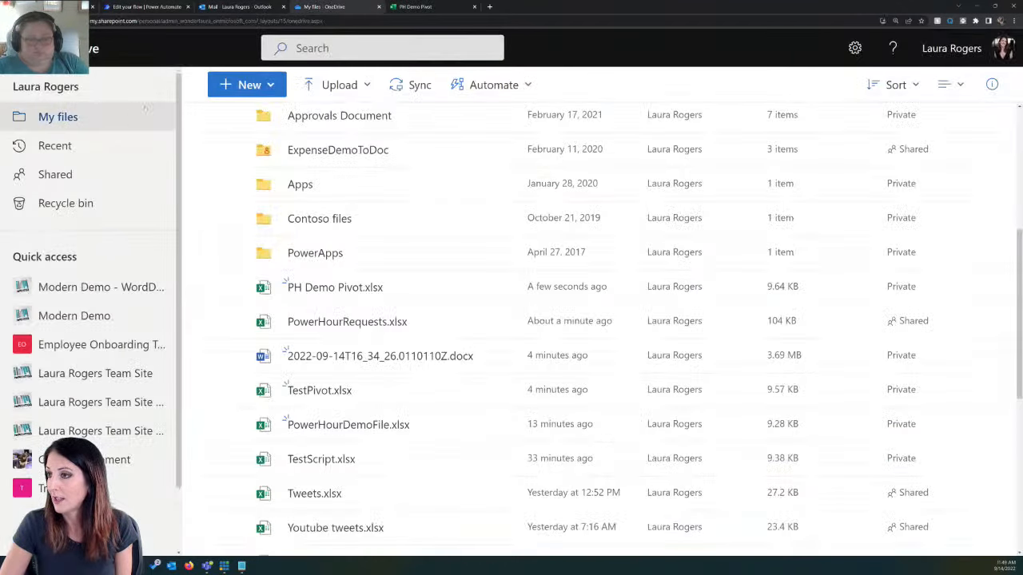
pyautogui.click(142, 6)
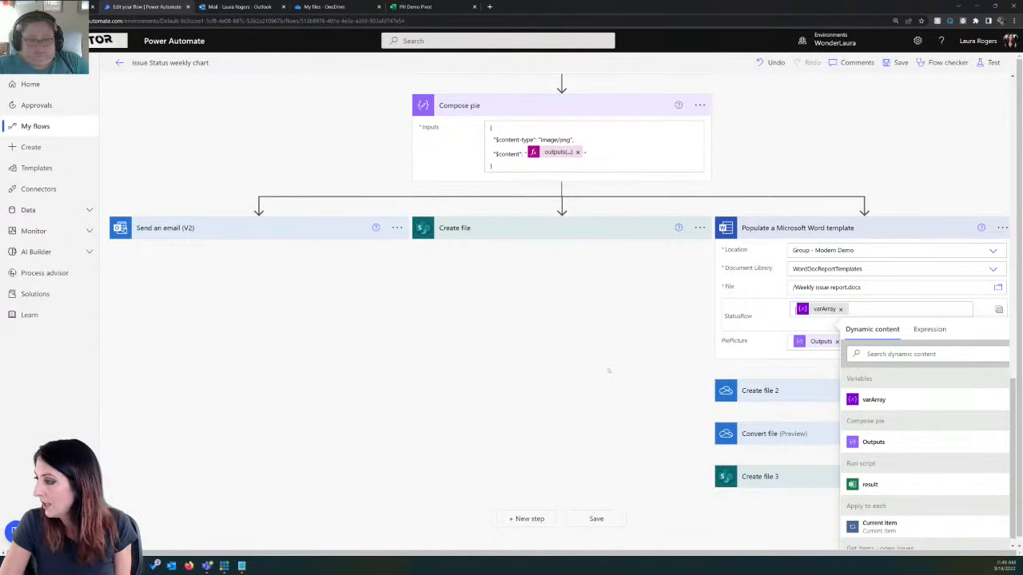
pyautogui.click(900, 62)
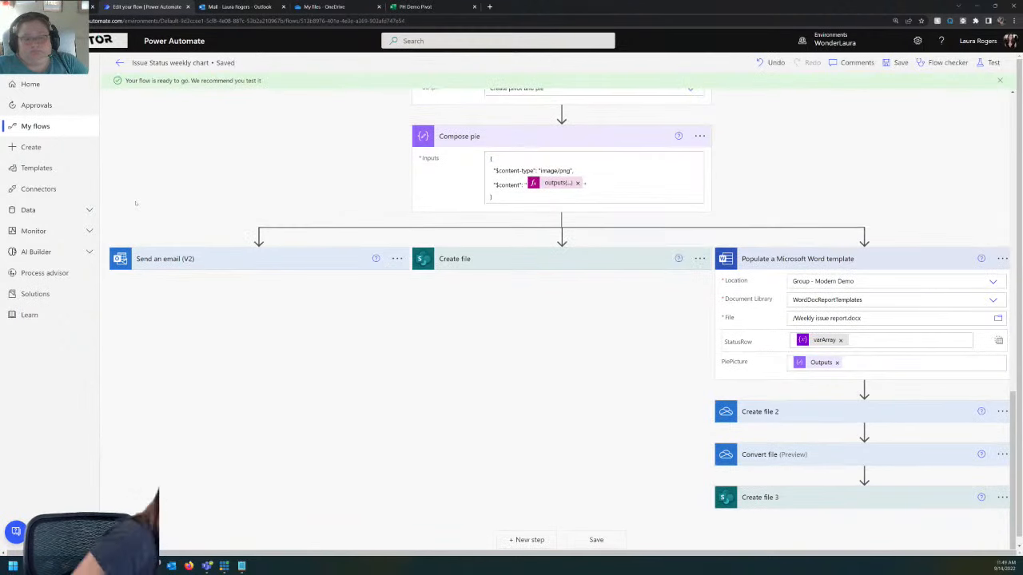
pyautogui.click(120, 63)
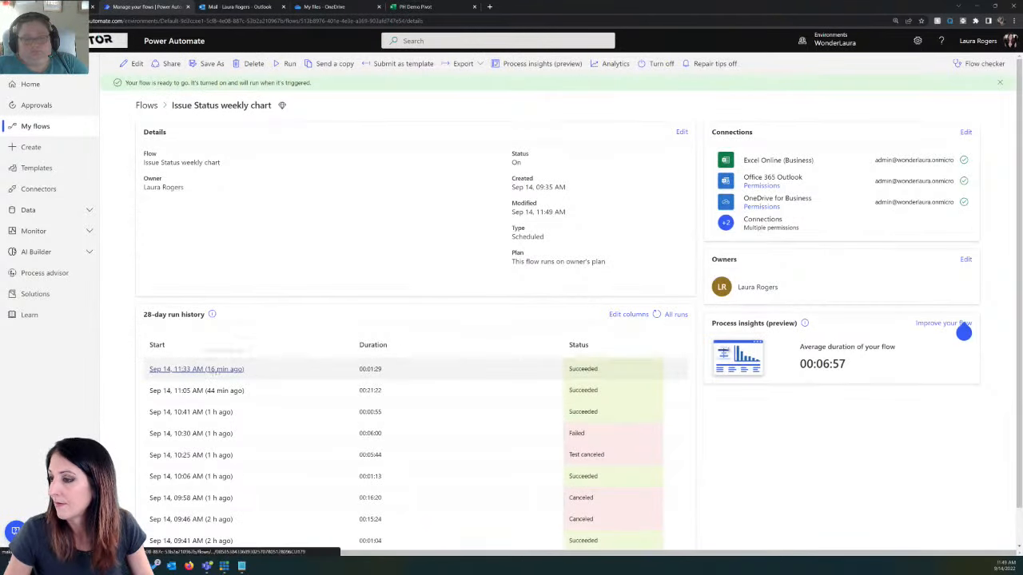
# Step: Run the flow manually and open the new run with its Apply to each loop expanded to monitor progress
pyautogui.click(287, 63)
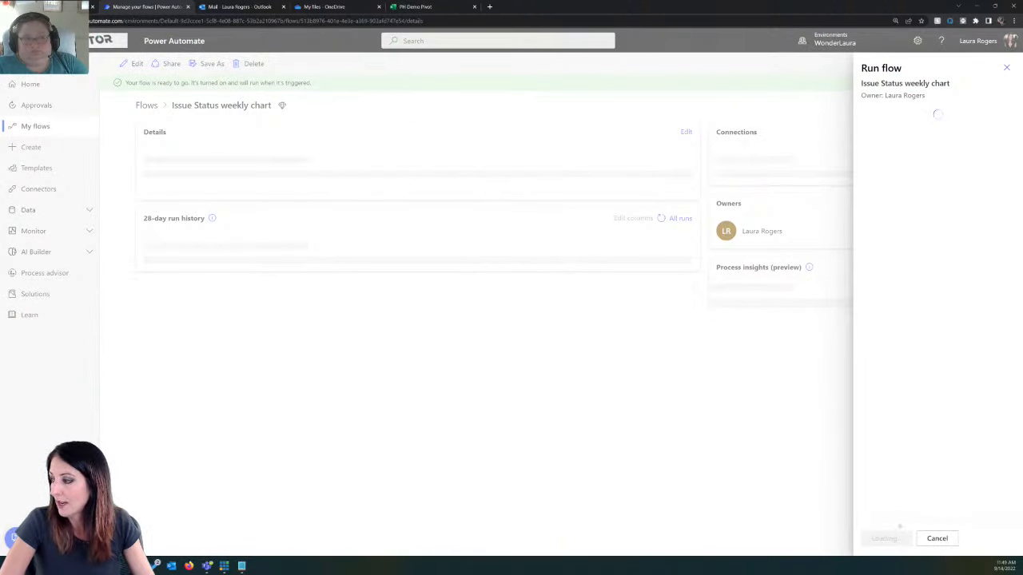
pyautogui.click(885, 539)
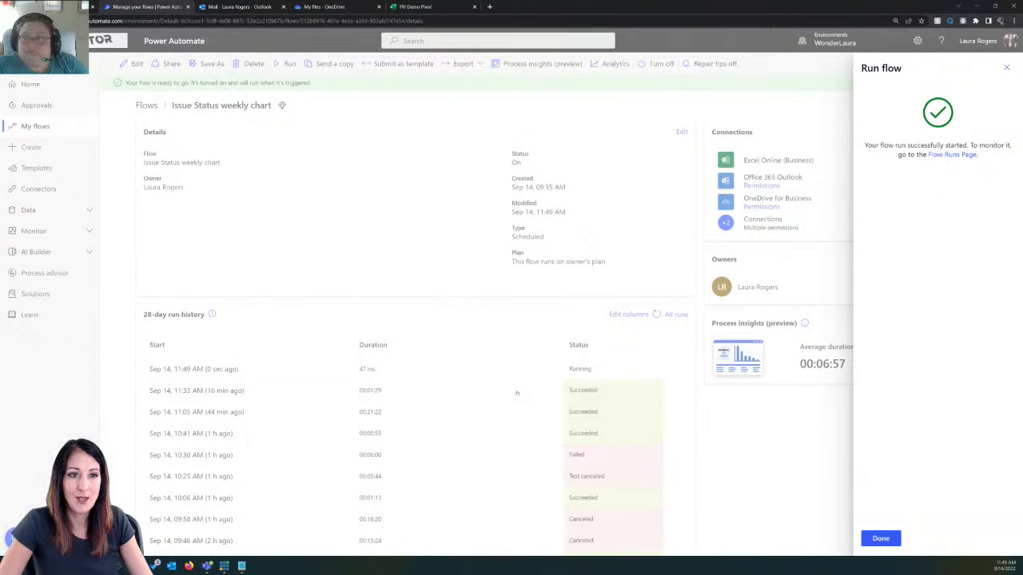
pyautogui.click(882, 539)
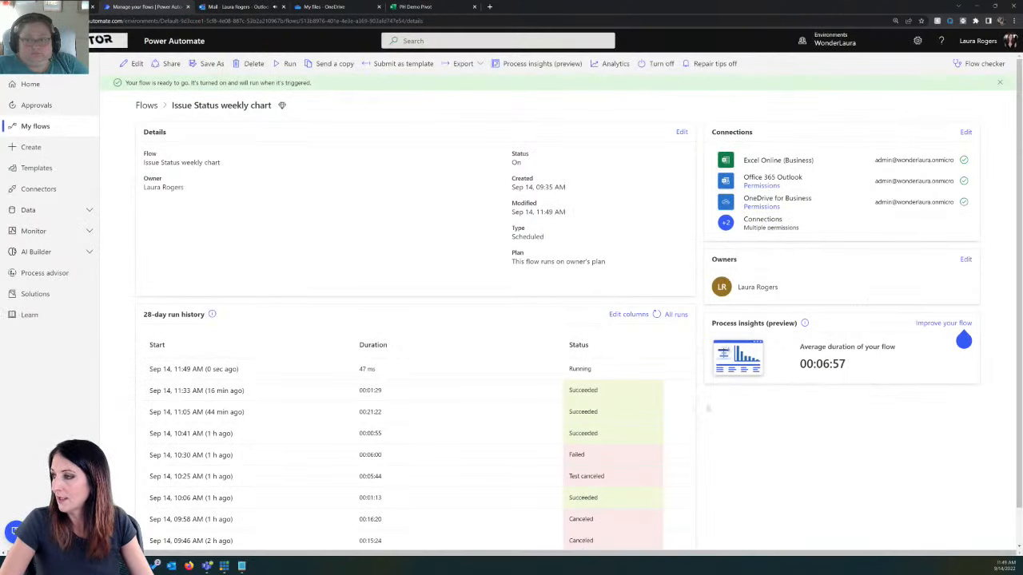
pyautogui.click(192, 369)
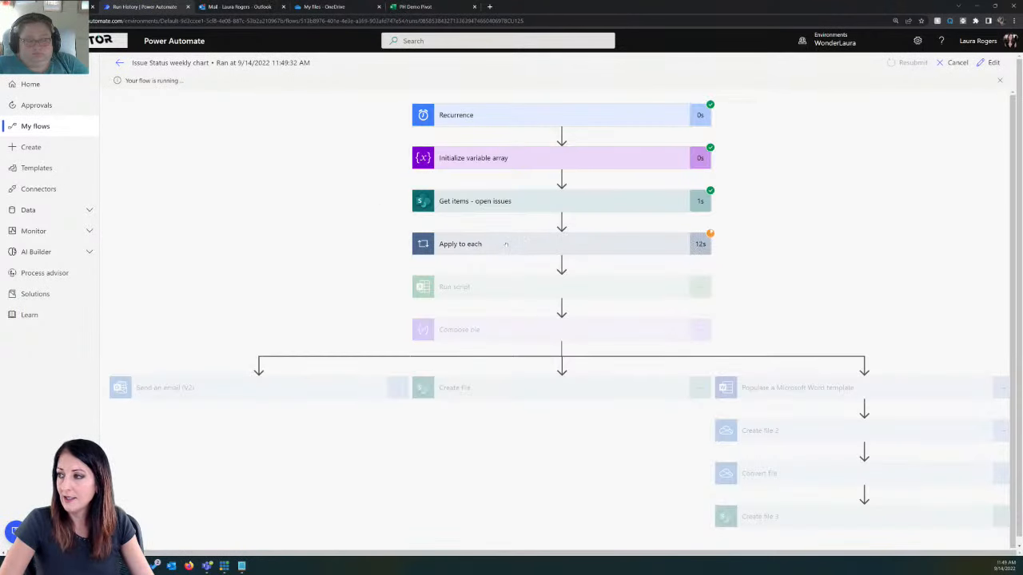
pyautogui.click(506, 244)
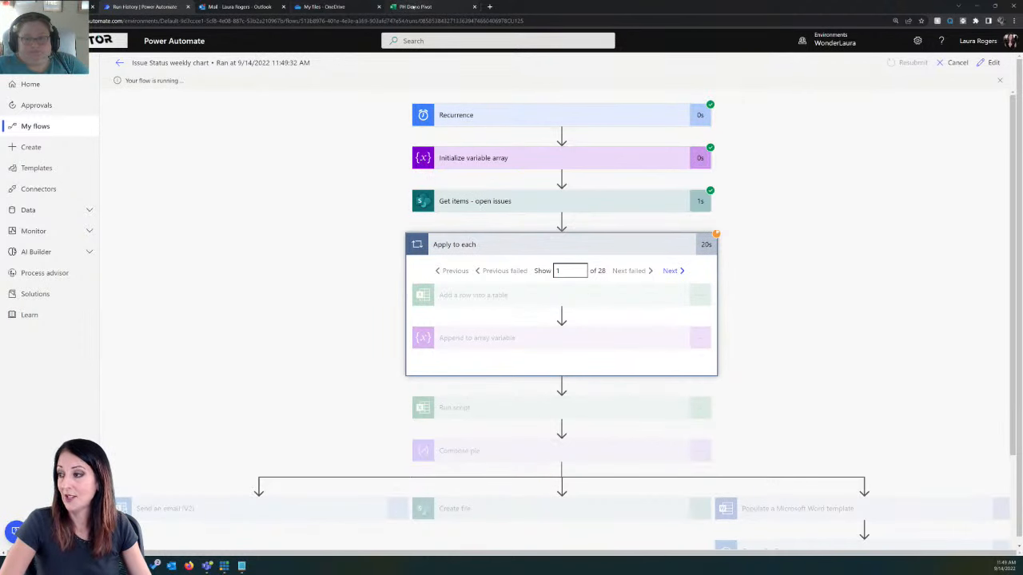
# Step: Close the PH Demo Pivot workbook and open TestPivot.xlsx from OneDrive
pyautogui.click(413, 6)
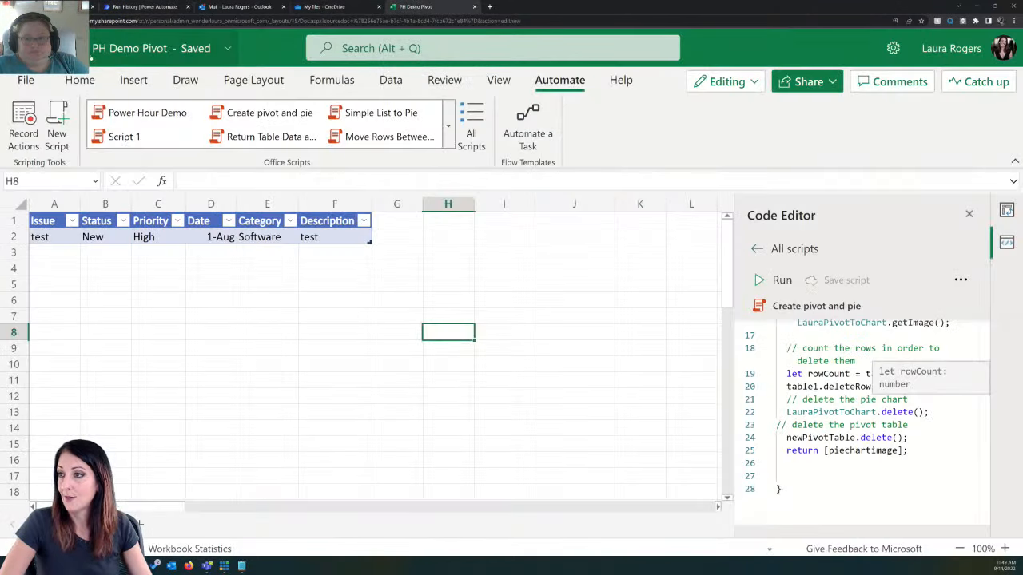
pyautogui.click(474, 7)
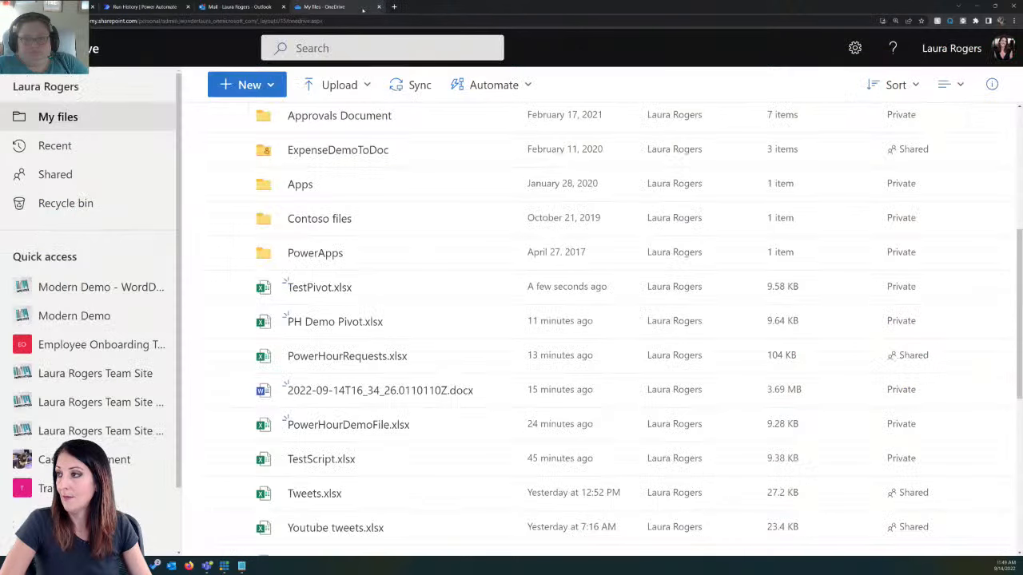
pyautogui.moveTo(430, 291)
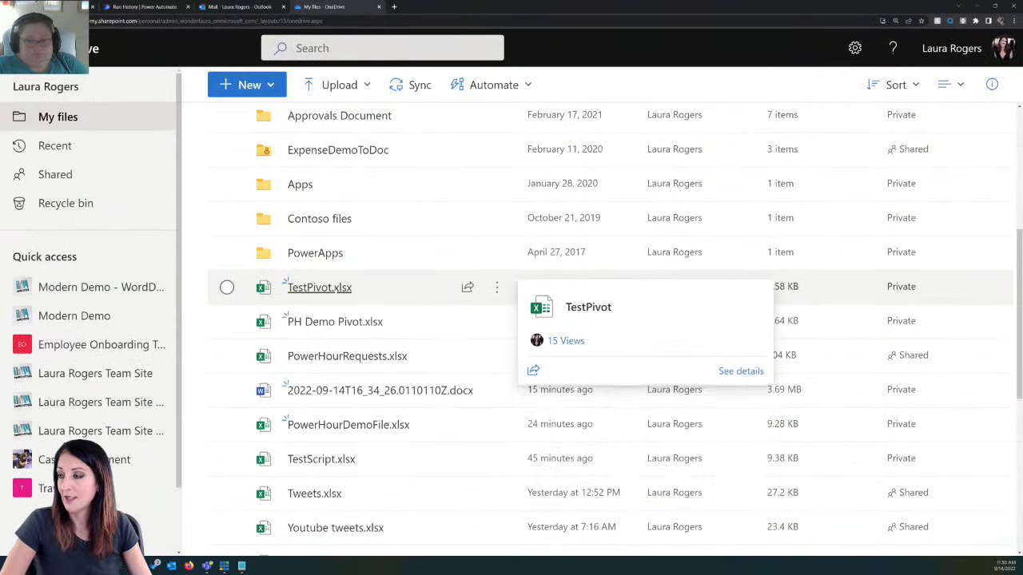
pyautogui.click(324, 288)
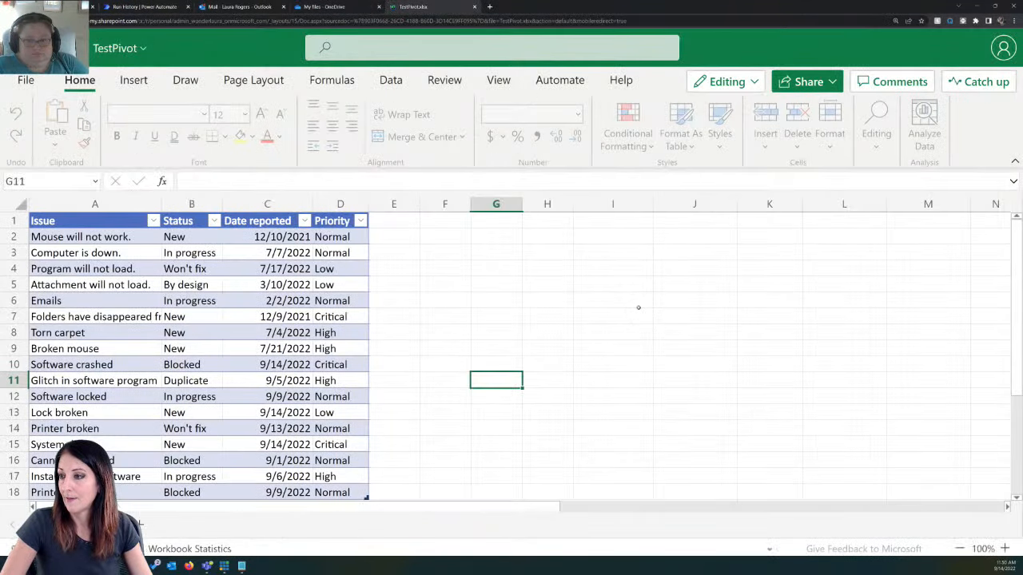
# Step: Review the issue rows the running flow adds to the table in the TestPivot workbook
pyautogui.scroll(-2, 638, 307)
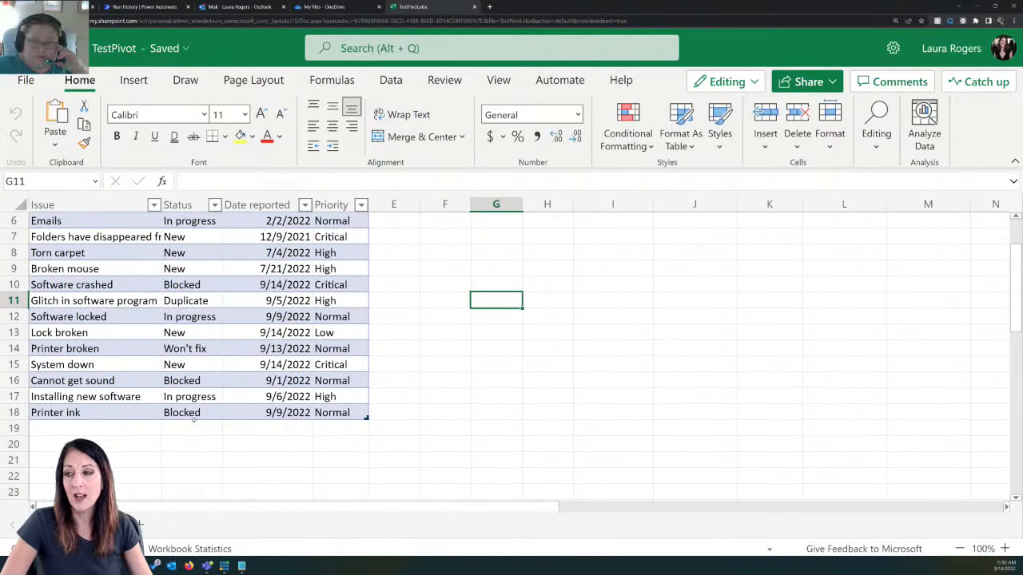
pyautogui.scroll(1, 340, 412)
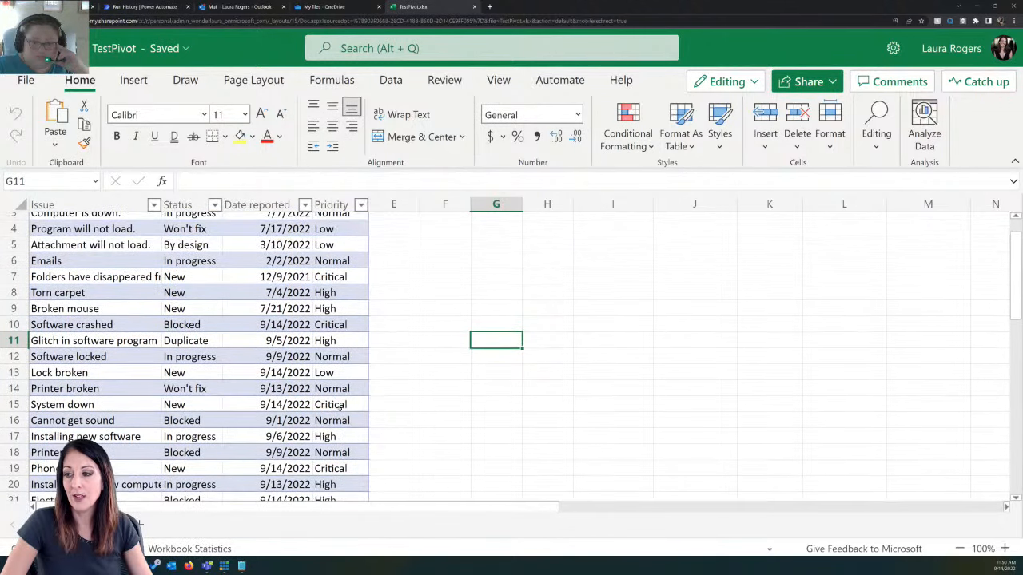
pyautogui.scroll(-4, 205, 419)
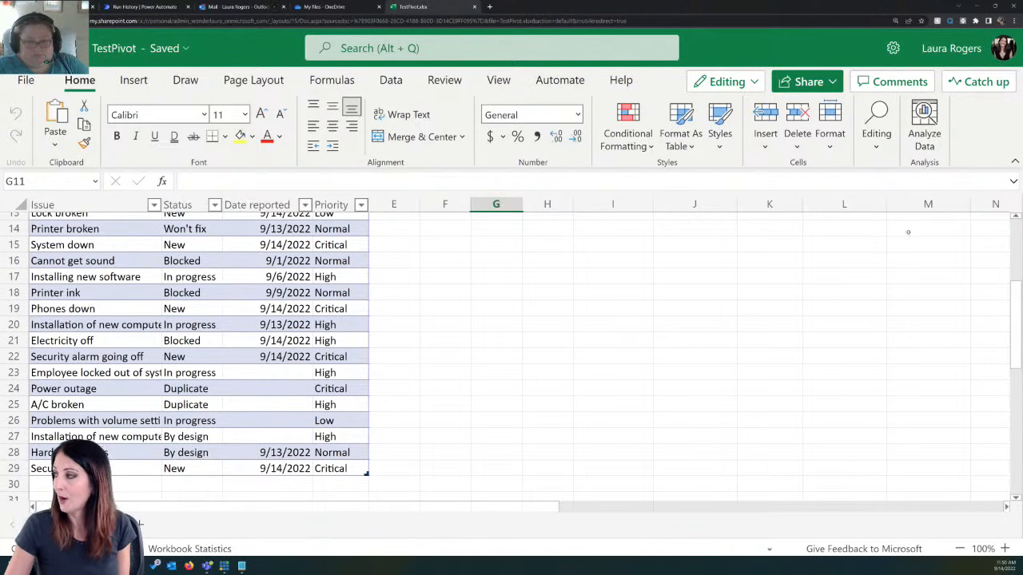
pyautogui.scroll(4, 1004, 228)
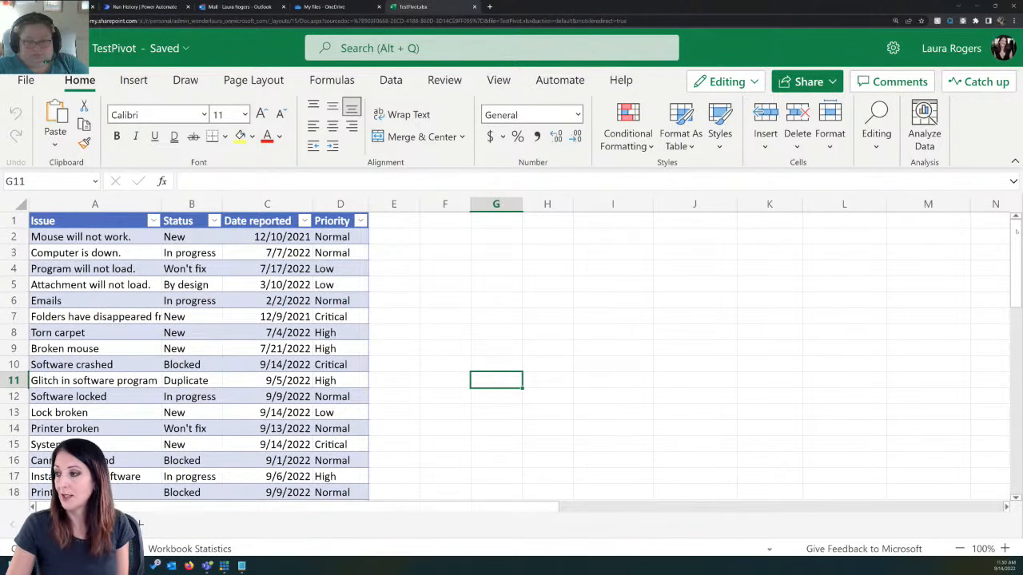
pyautogui.click(954, 444)
pyautogui.click(843, 489)
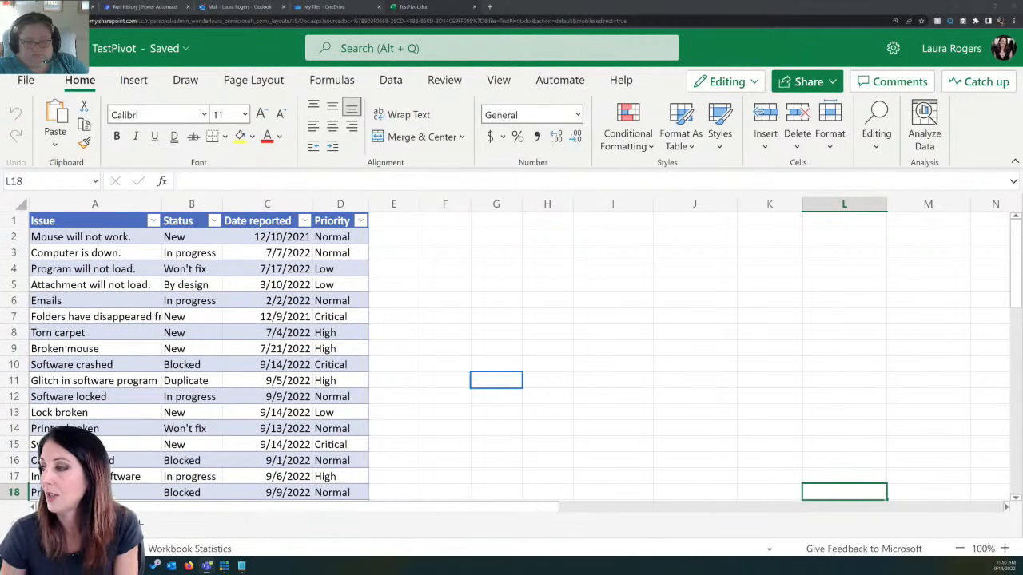
# Step: Switch to Outlook, open the newest Issue status report email, preview its attached pie chart image and close the preview
pyautogui.click(241, 5)
pyautogui.click(214, 109)
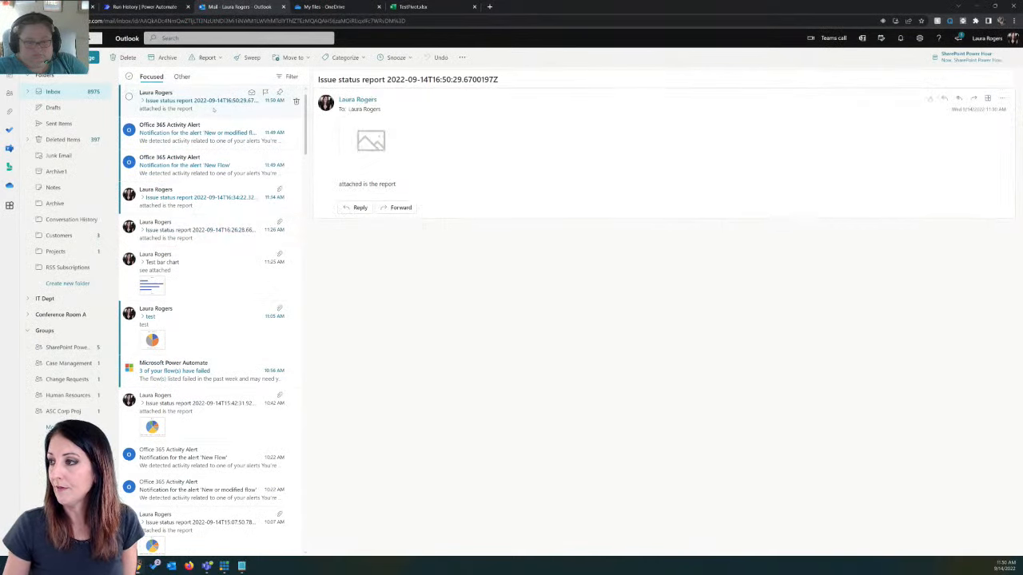
pyautogui.click(387, 145)
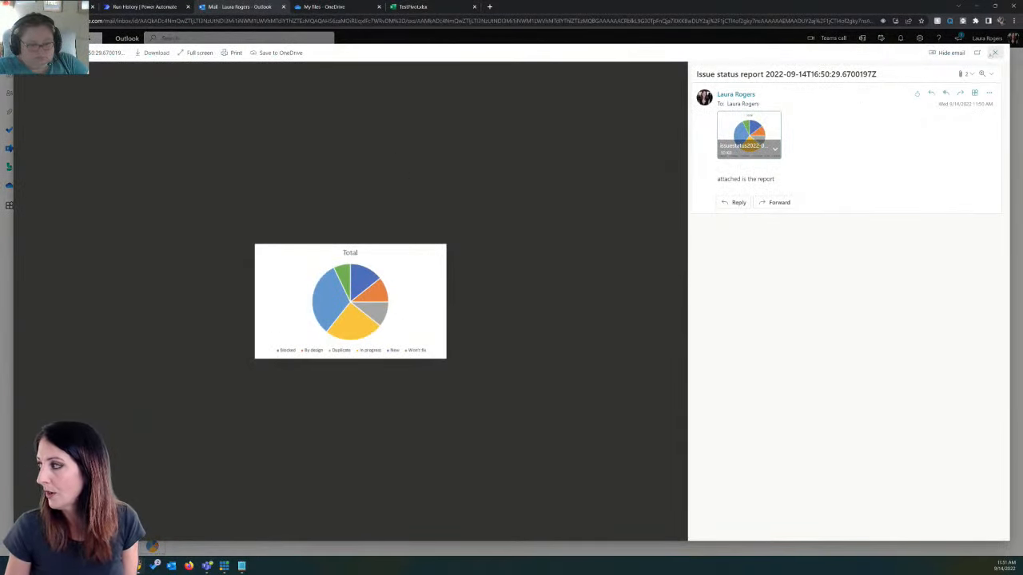
pyautogui.click(994, 53)
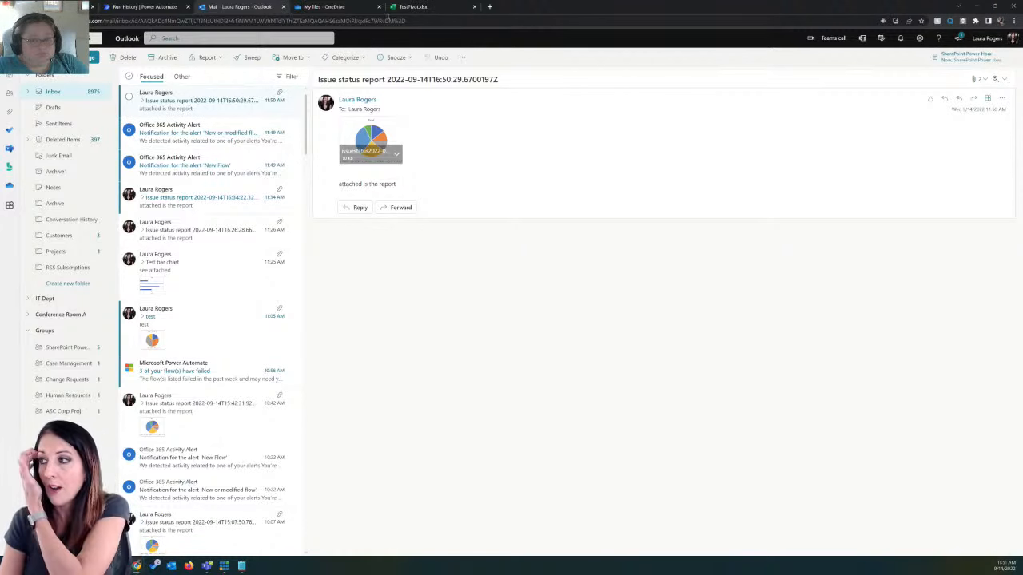
# Step: Open the newly generated PDF report in the Modern Demo Documents library and examine its issue table and pie chart
pyautogui.click(332, 7)
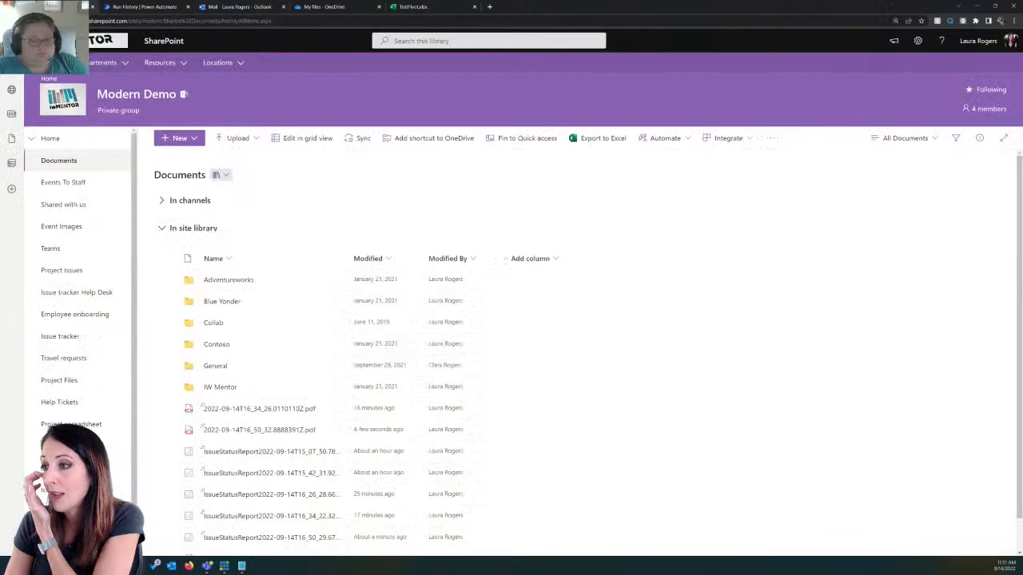
pyautogui.scroll(-1, 334, 396)
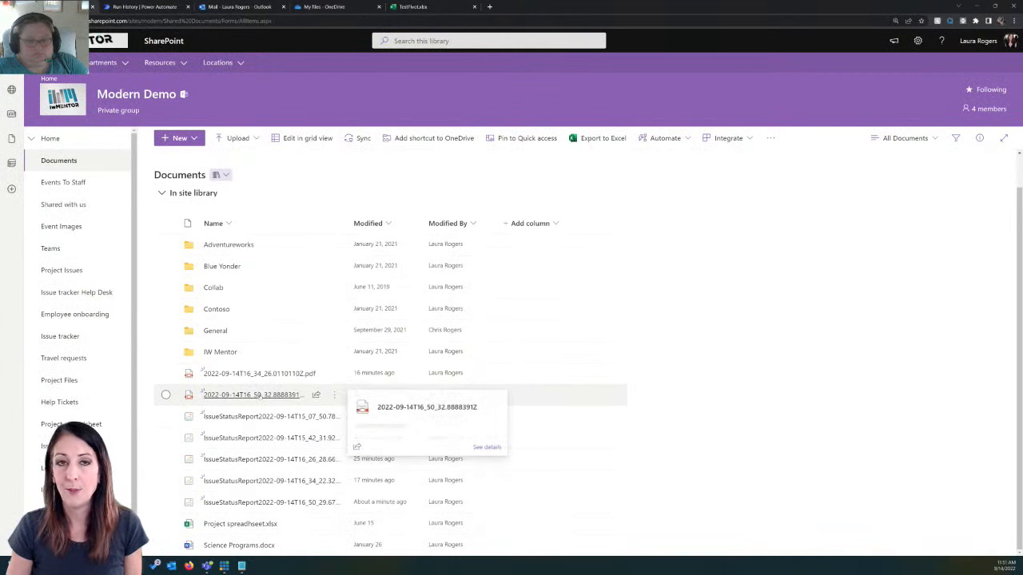
pyautogui.click(259, 395)
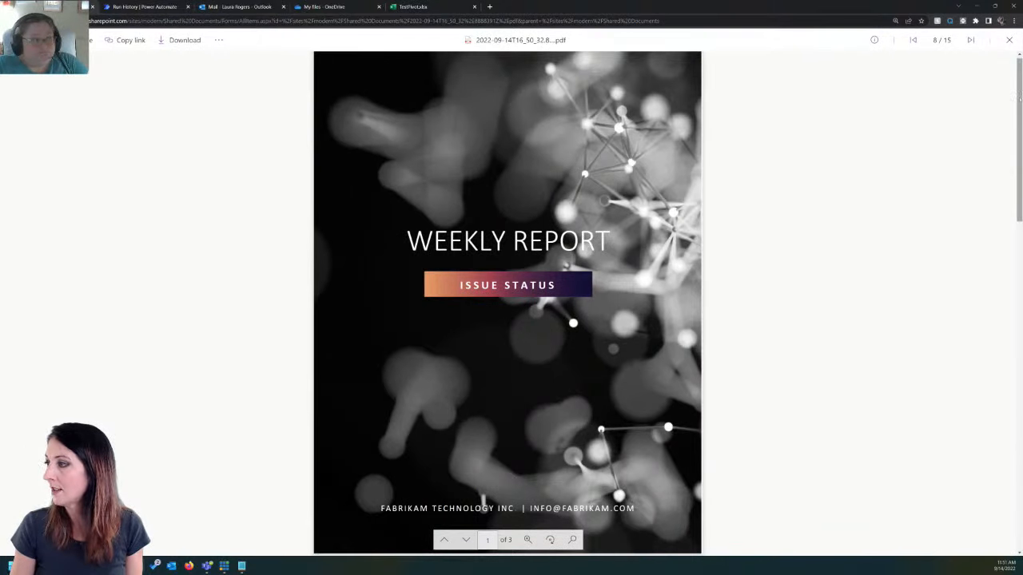
pyautogui.scroll(-5, 508, 304)
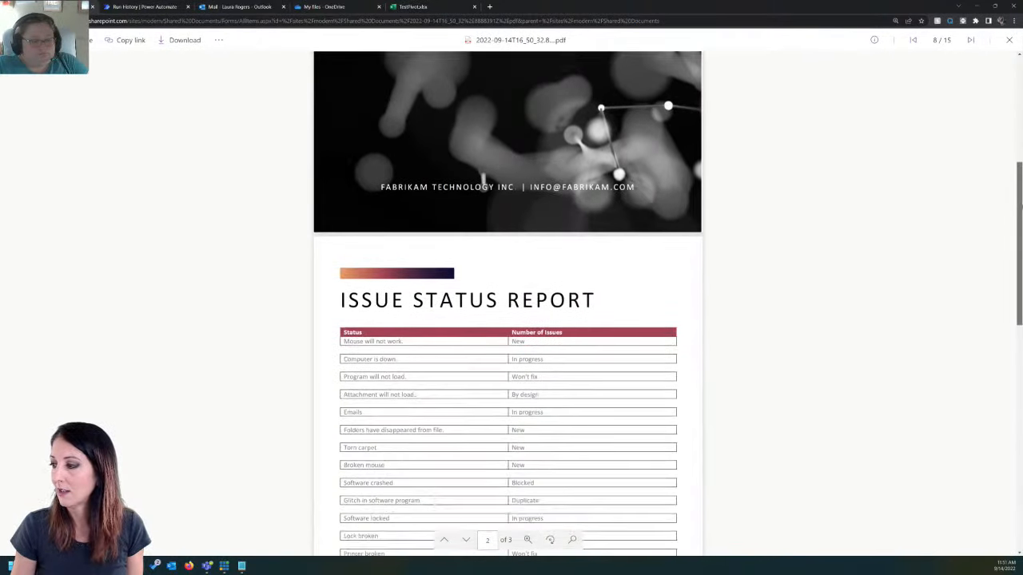
pyautogui.moveTo(1020, 238); pyautogui.dragTo(1020, 256)
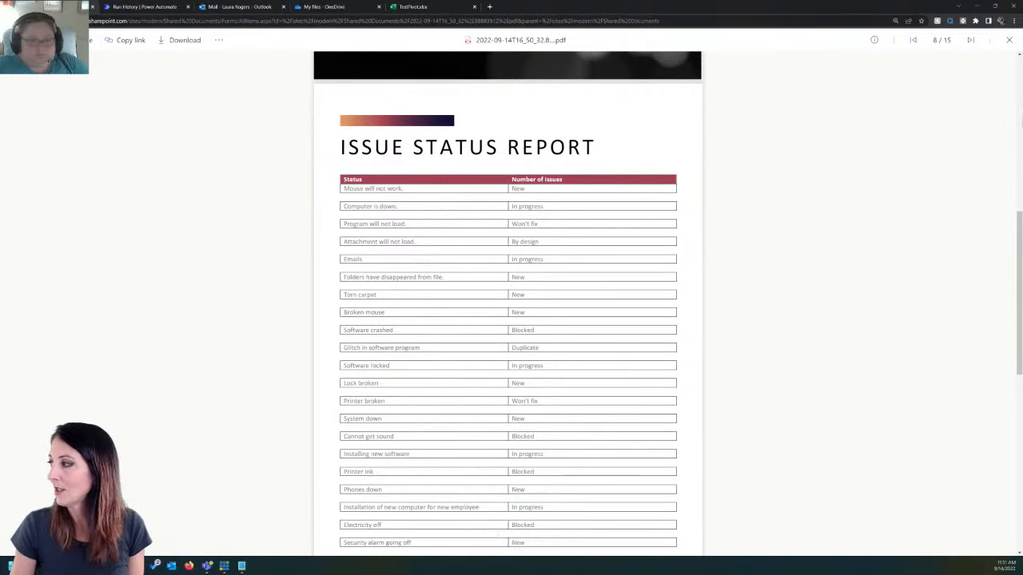
pyautogui.moveTo(1019, 230); pyautogui.dragTo(1019, 406)
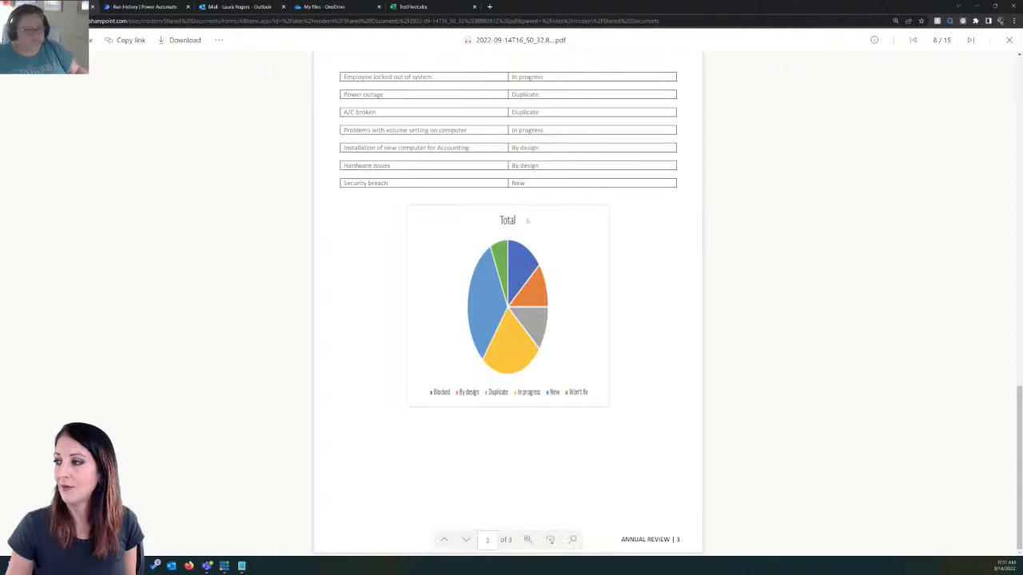
pyautogui.scroll(6, 534, 190)
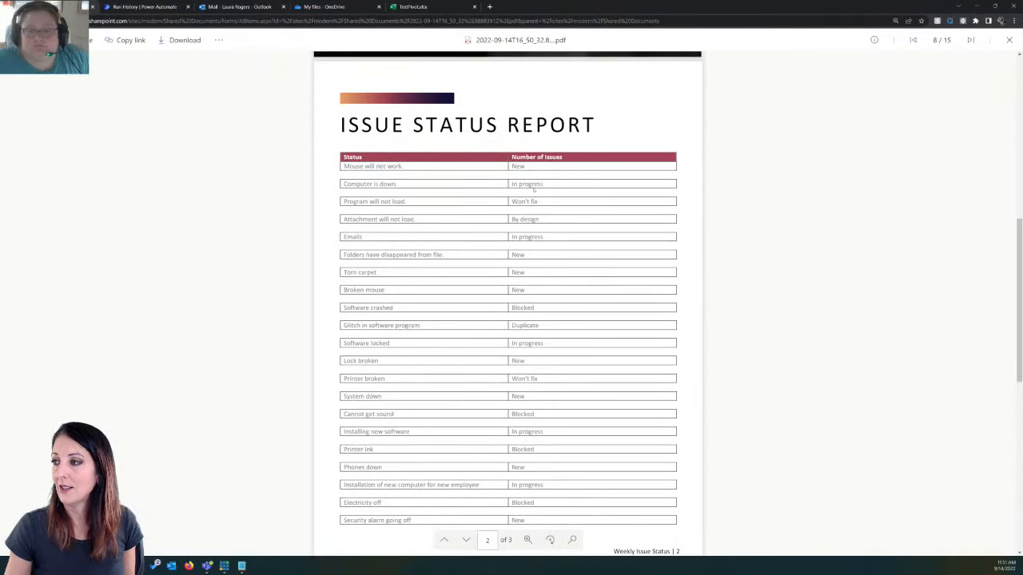
pyautogui.scroll(-2, 534, 189)
pyautogui.scroll(-5, 534, 189)
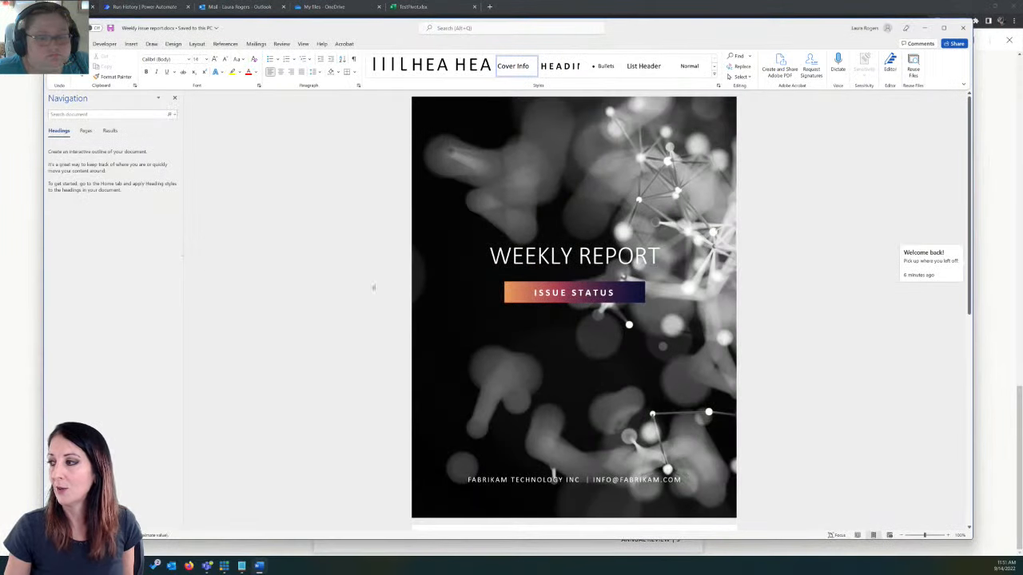
# Step: In Word, widen the PiePicture placeholder below the status table in the Weekly issue report template
pyautogui.scroll(-6, 611, 323)
pyautogui.scroll(-3, 609, 322)
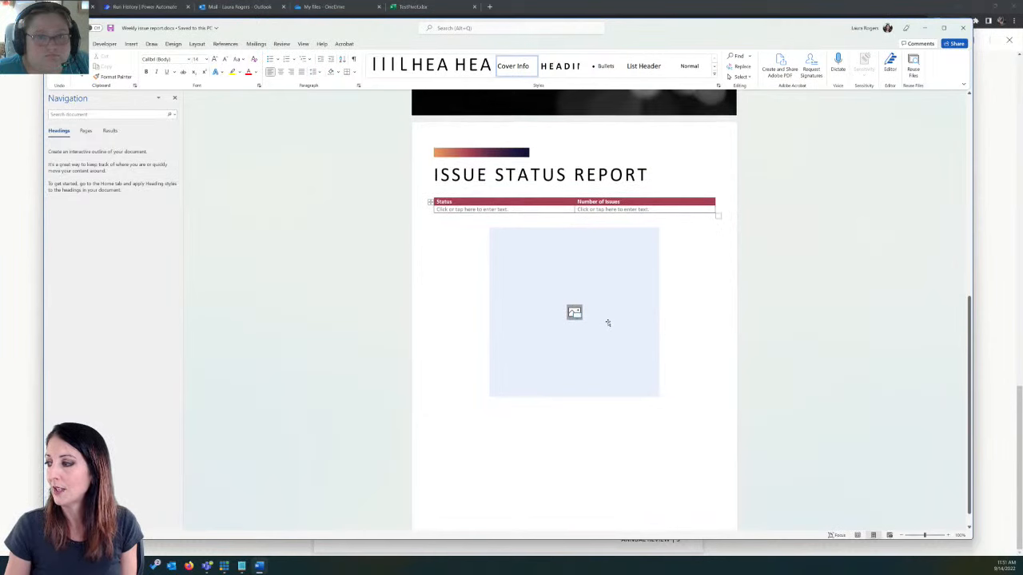
pyautogui.click(520, 360)
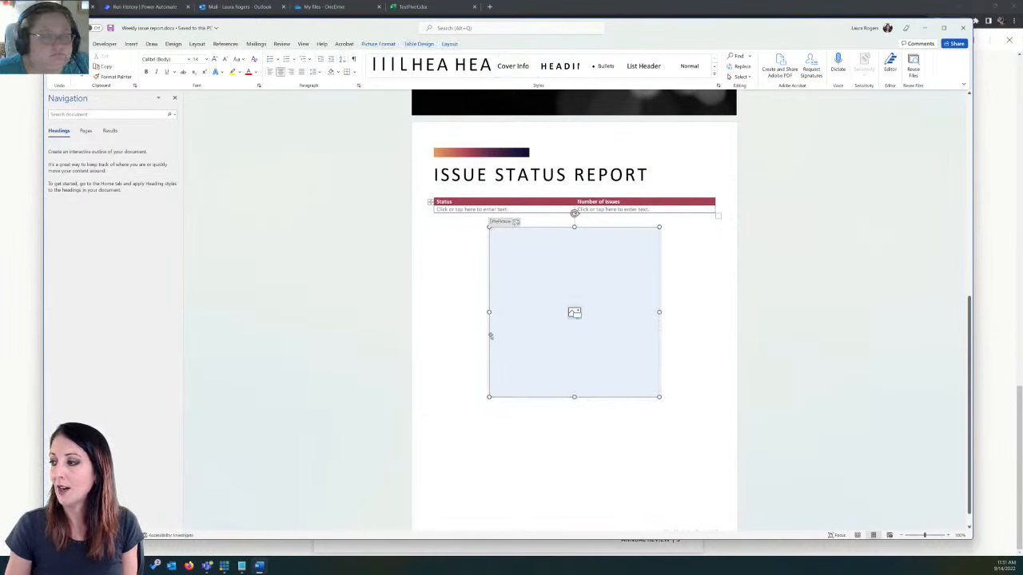
pyautogui.moveTo(479, 310); pyautogui.dragTo(432, 313)
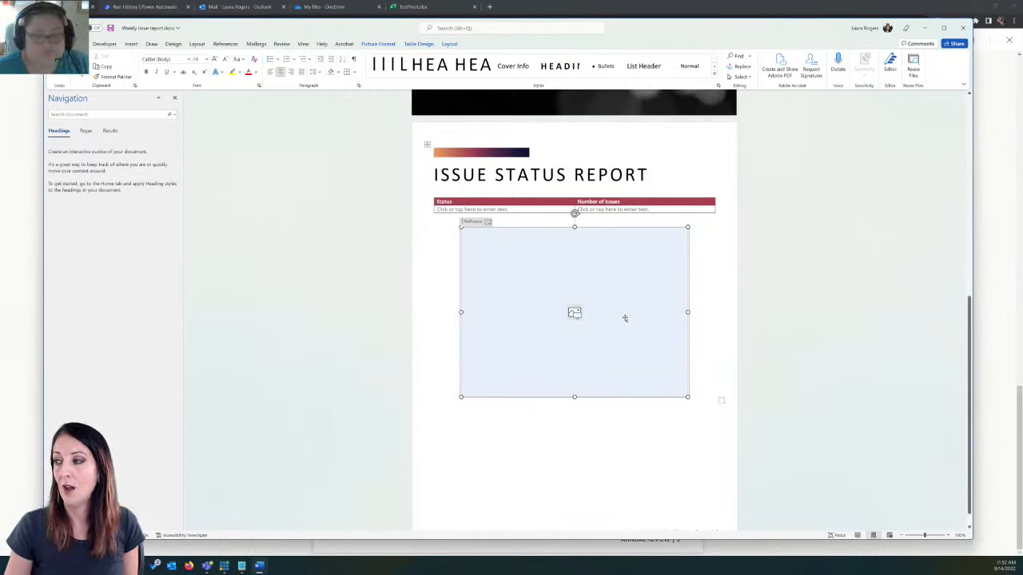
pyautogui.scroll(2, 625, 318)
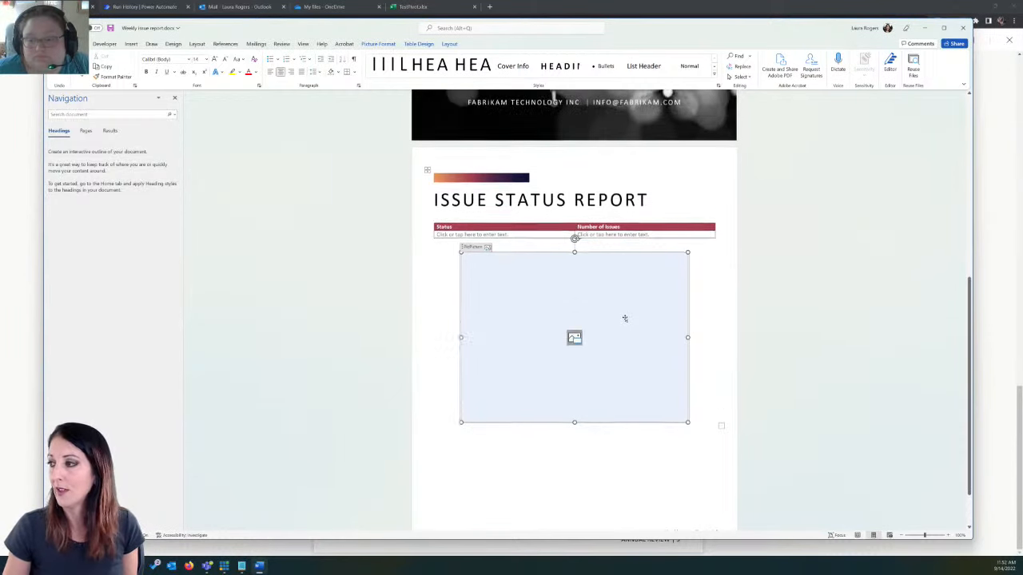
# Step: Examine the Status placeholder and the repeating row control in the status table of the Weekly issue report template
pyautogui.click(528, 266)
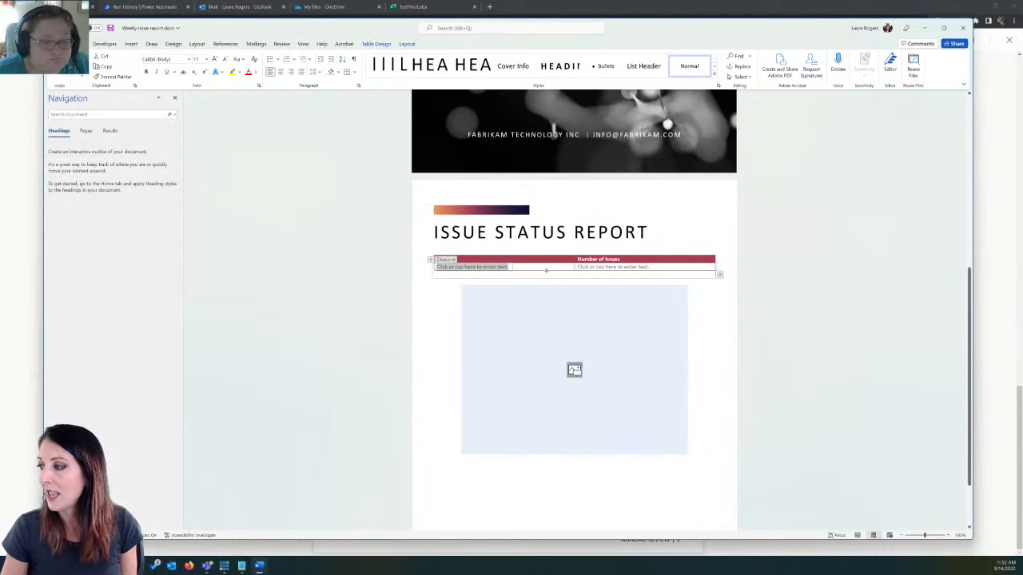
pyautogui.click(485, 273)
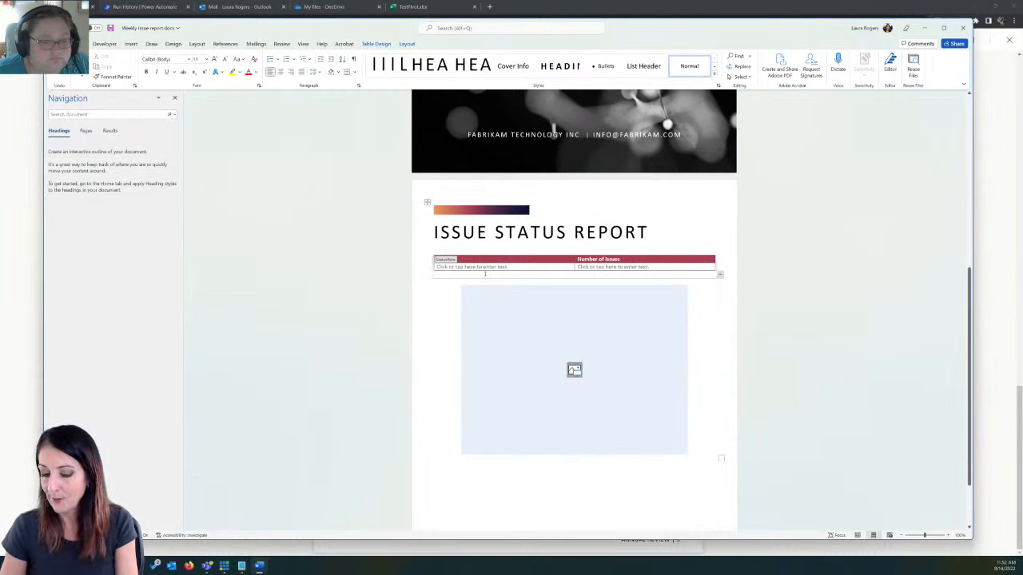
pyautogui.click(445, 267)
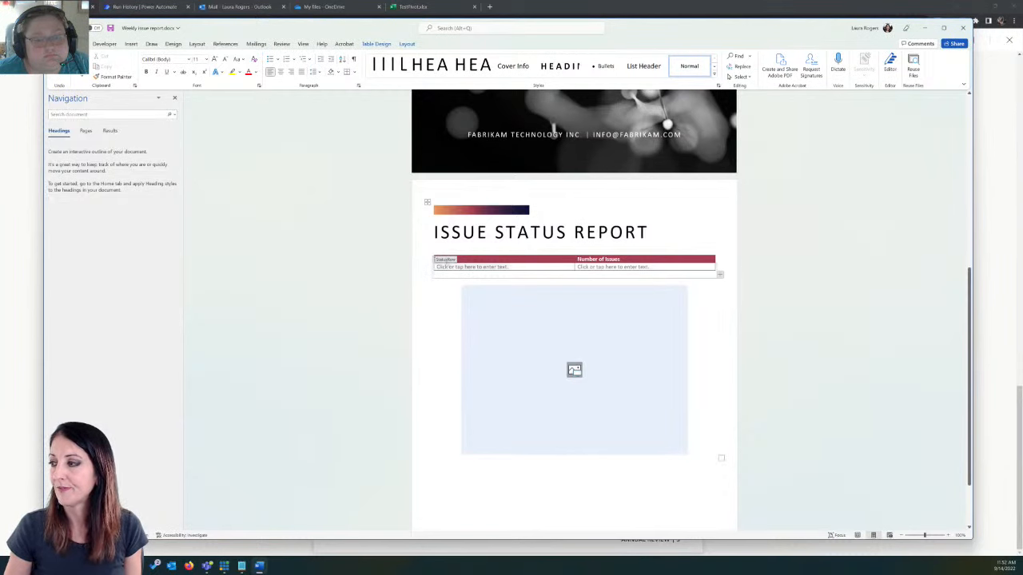
pyautogui.click(444, 260)
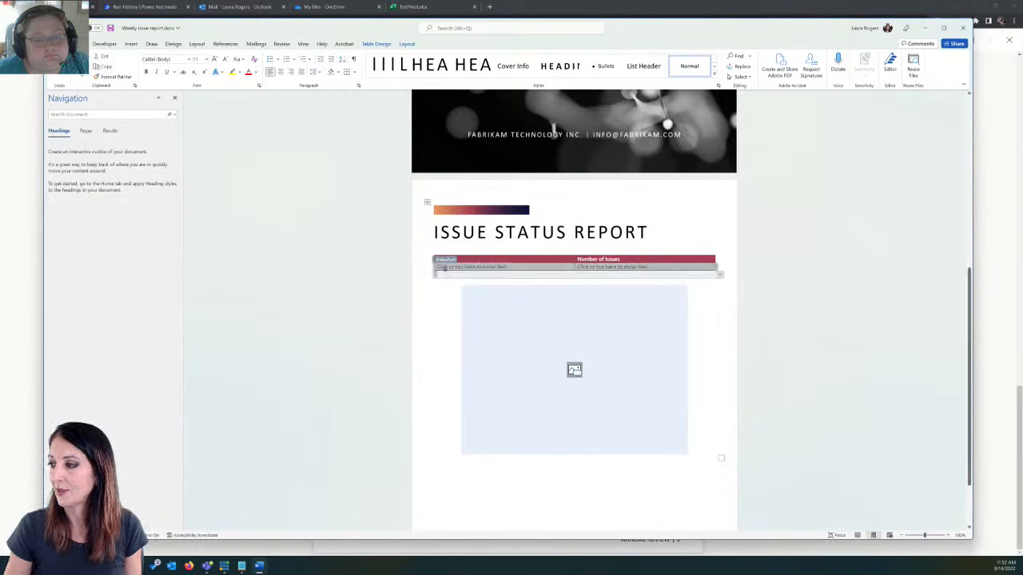
pyautogui.click(438, 273)
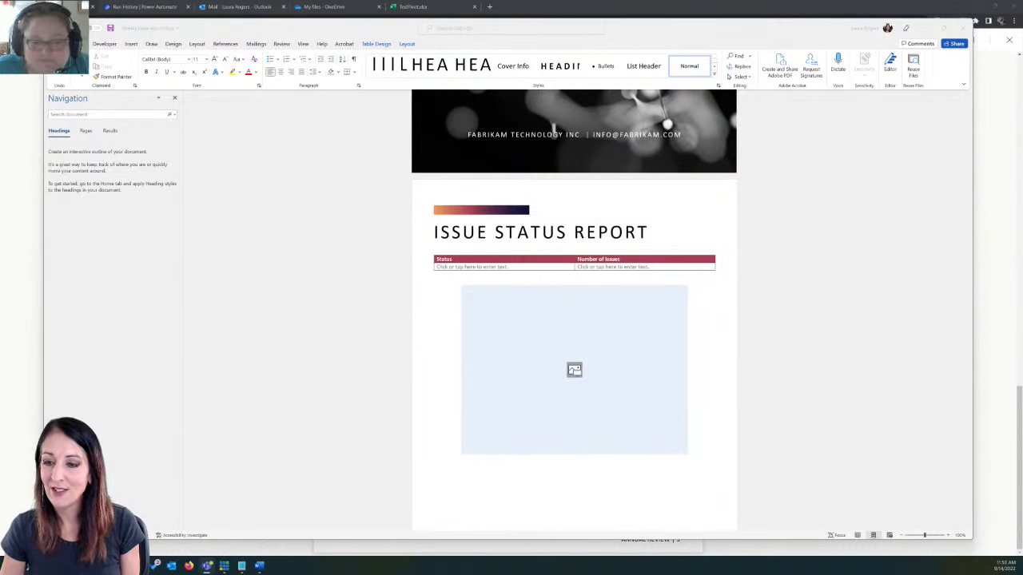
# Step: Switch to the TestPivot workbook in Excel and open the Create pivot and pie Office Script for editing
pyautogui.click(429, 7)
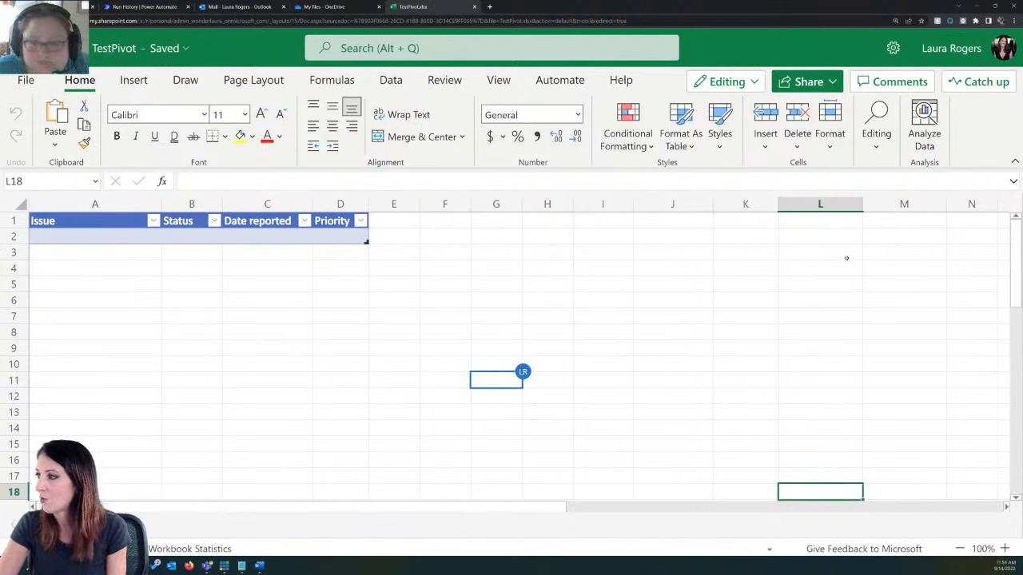
pyautogui.click(555, 80)
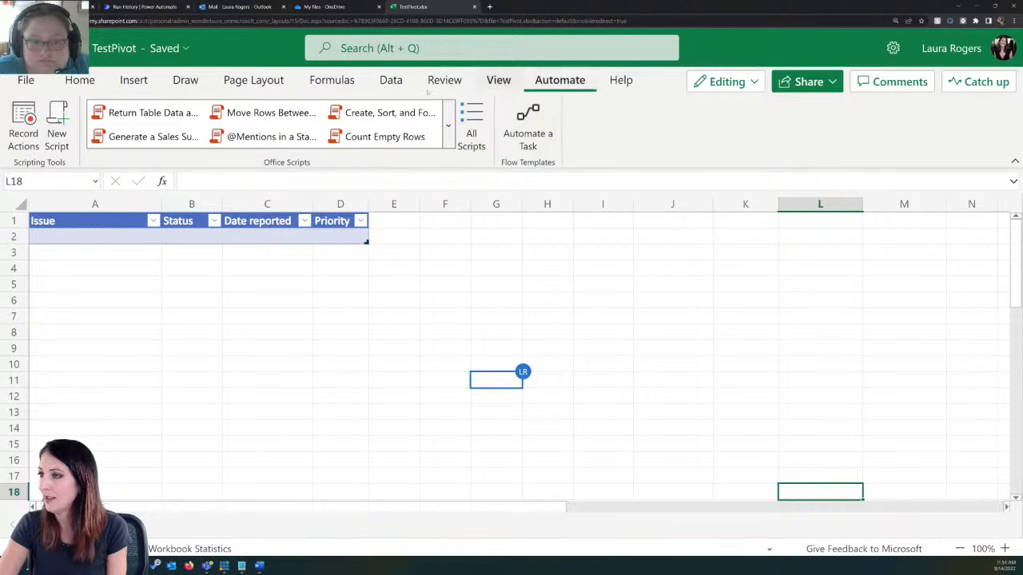
pyautogui.click(471, 126)
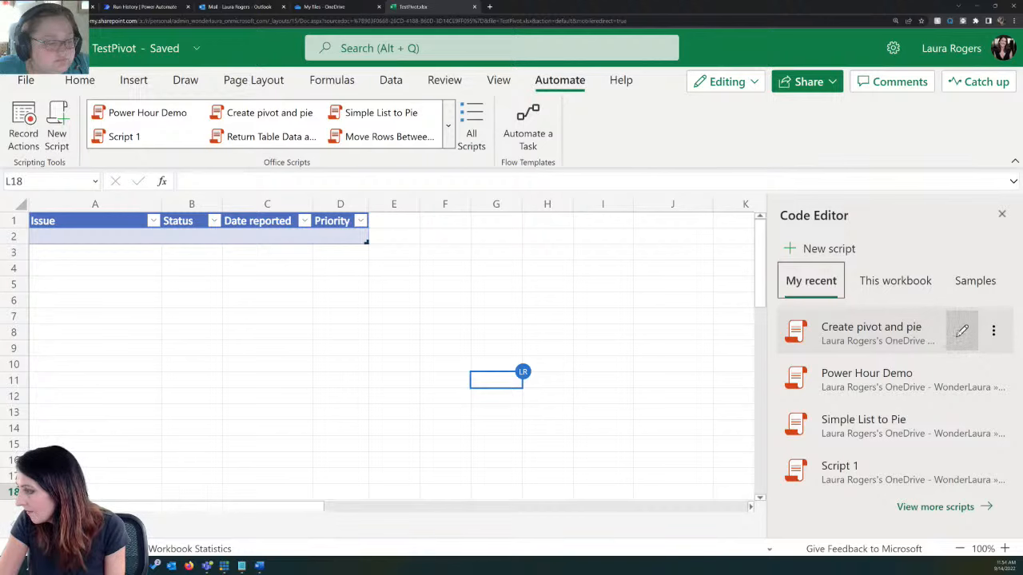
pyautogui.click(961, 330)
# Step: Comment out the newPivotTable.delete() and LauraPivotToChart.delete() lines with // and save the script
pyautogui.scroll(-10, 927, 424)
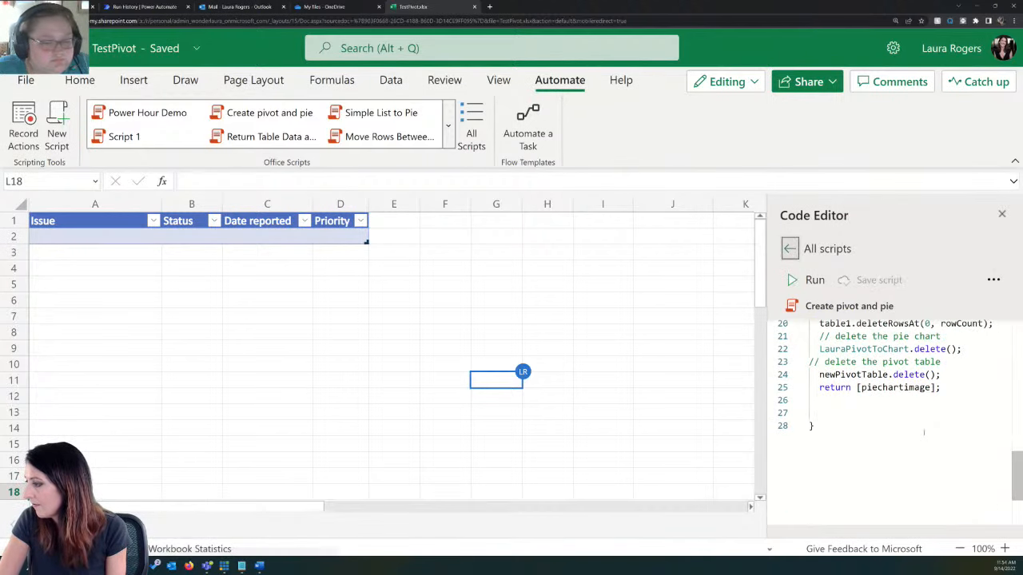
pyautogui.scroll(3, 925, 429)
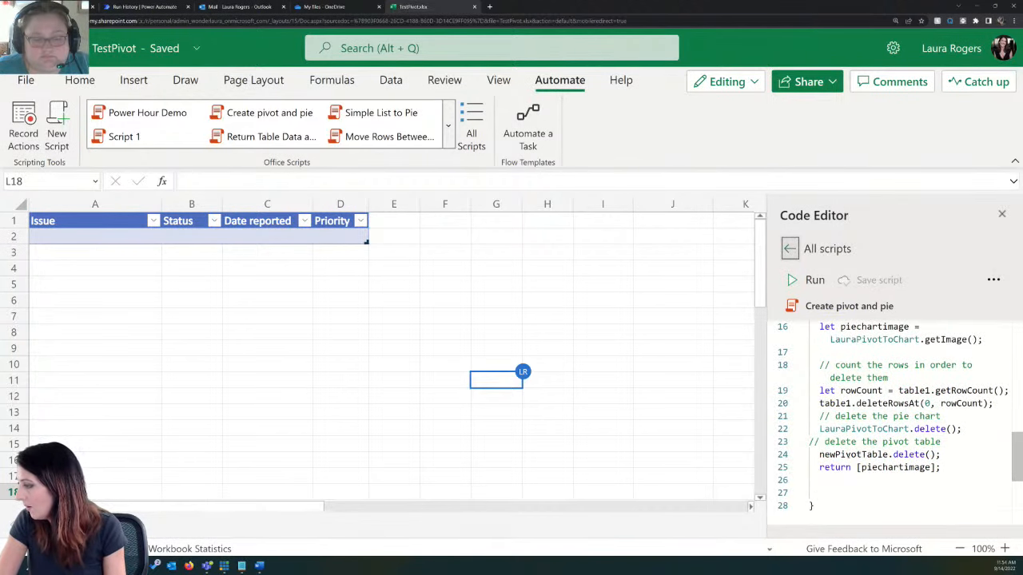
pyautogui.click(819, 454)
pyautogui.write('//')
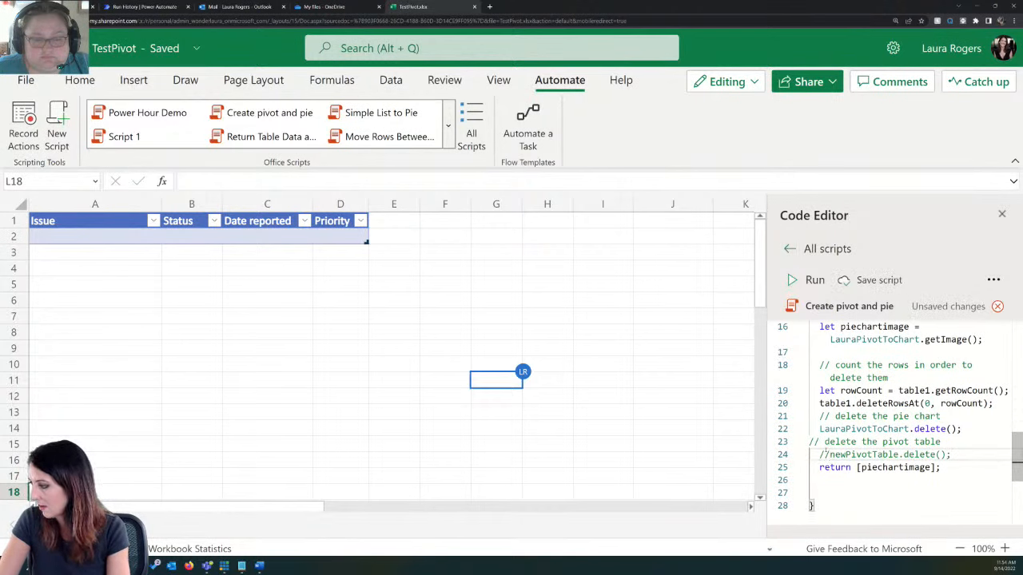
pyautogui.click(819, 430)
pyautogui.write('//')
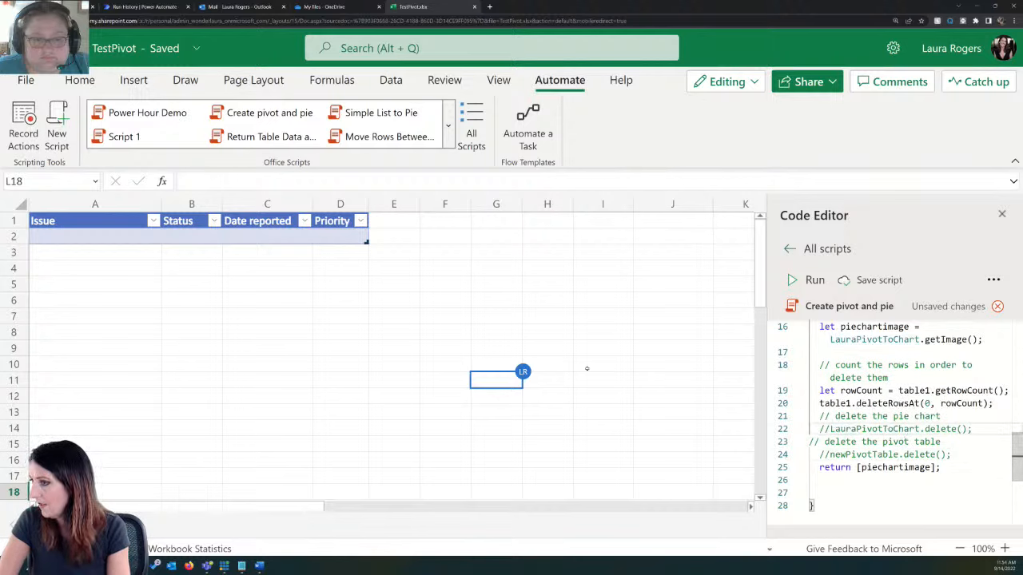
pyautogui.click(871, 280)
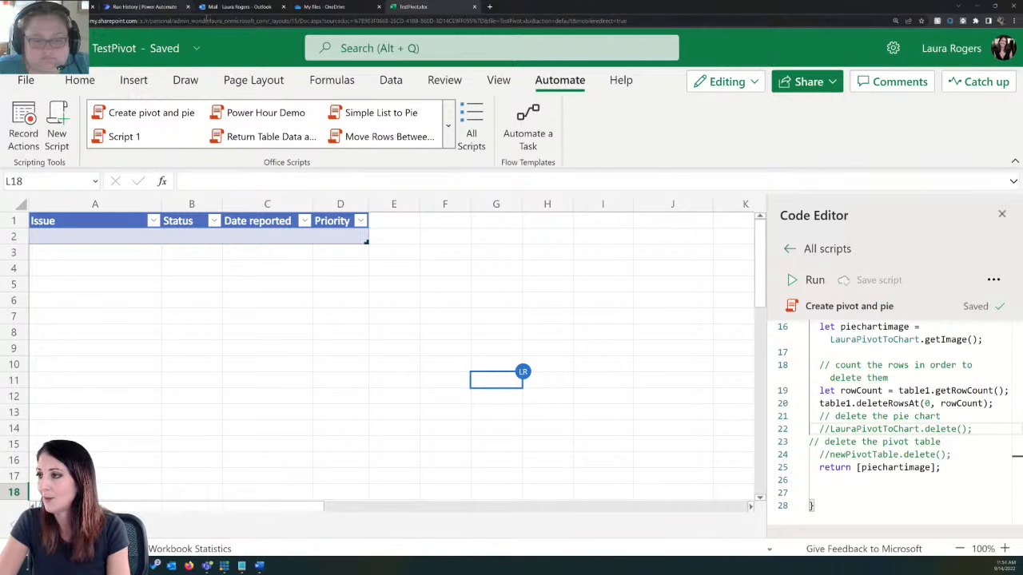
# Step: Switch to the Issue Status weekly chart run in Power Automate, resubmit it and open the new run
pyautogui.click(160, 8)
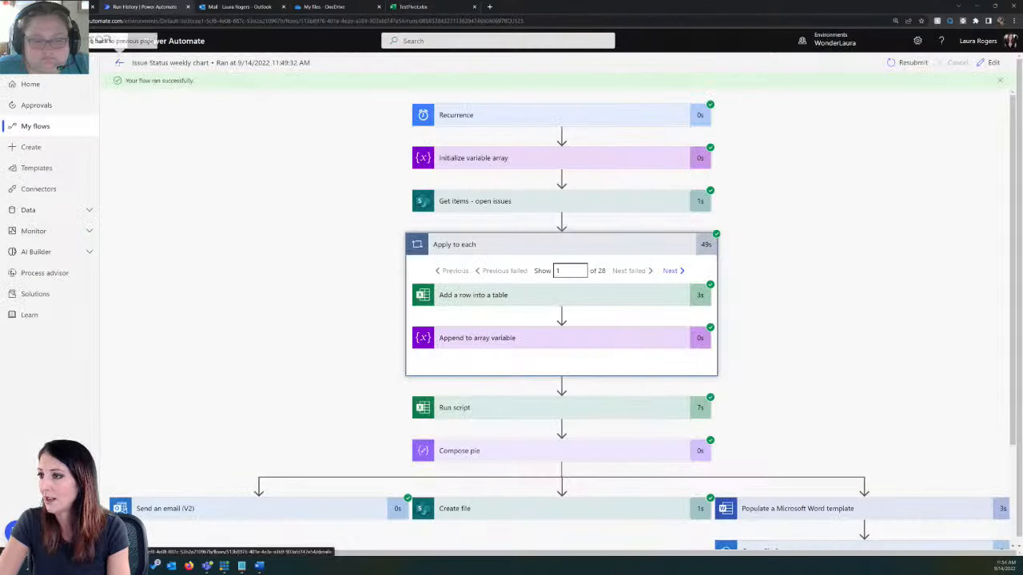
pyautogui.click(908, 64)
pyautogui.click(549, 66)
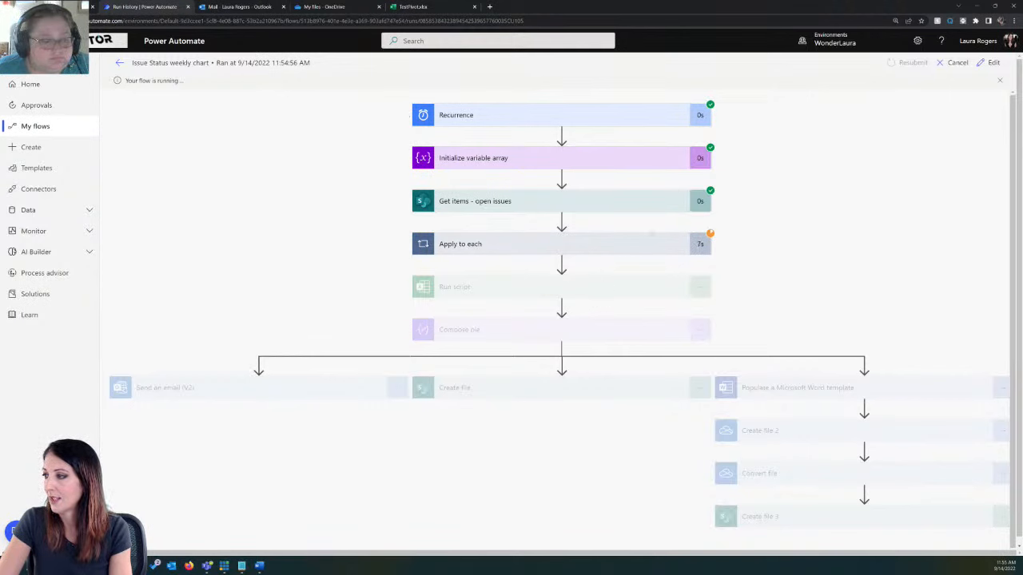
# Step: Return to the TestPivot workbook and review the issue rows the resubmitted flow adds to its table
pyautogui.click(416, 6)
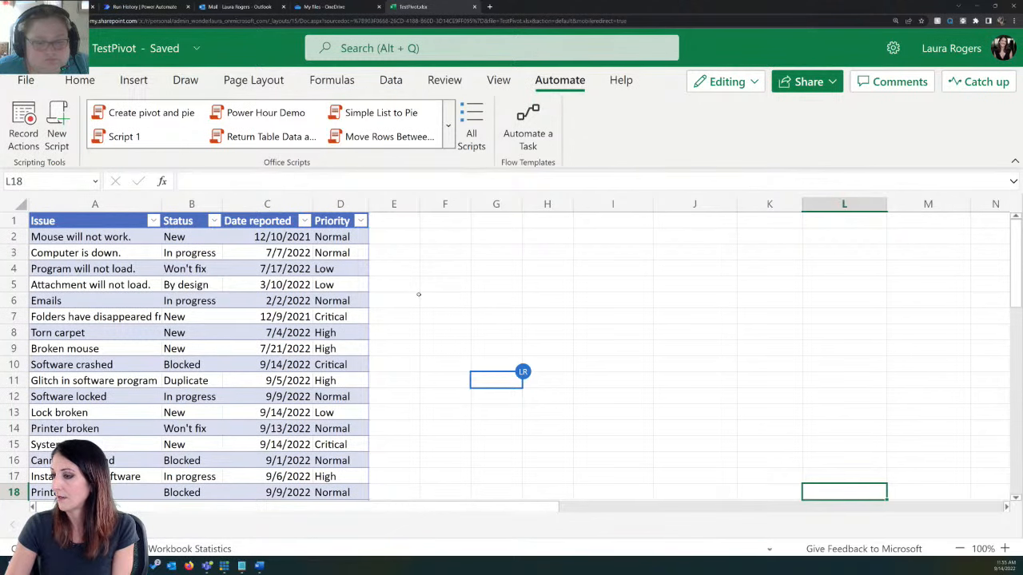
pyautogui.scroll(-4, 418, 294)
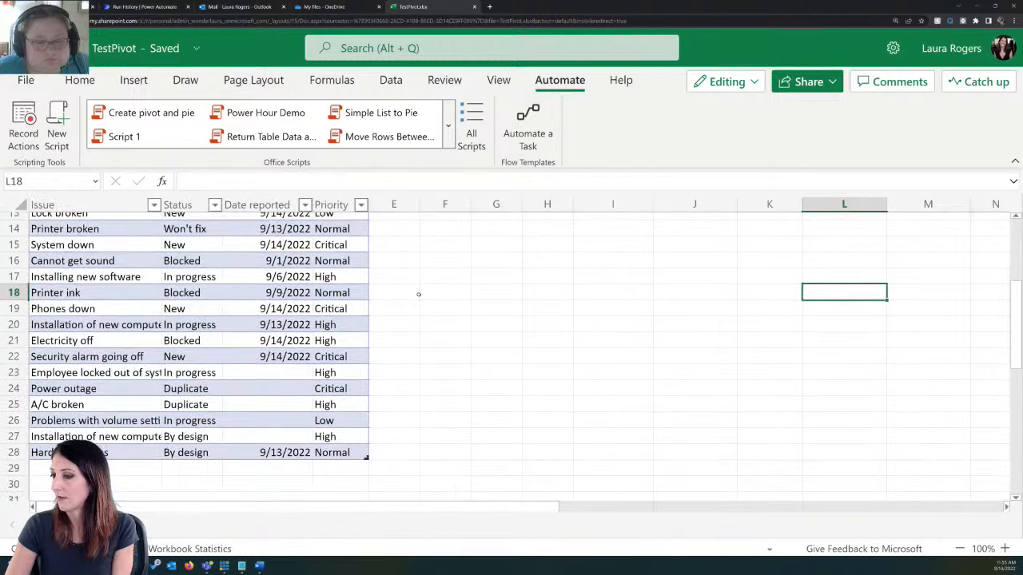
pyautogui.scroll(4, 418, 294)
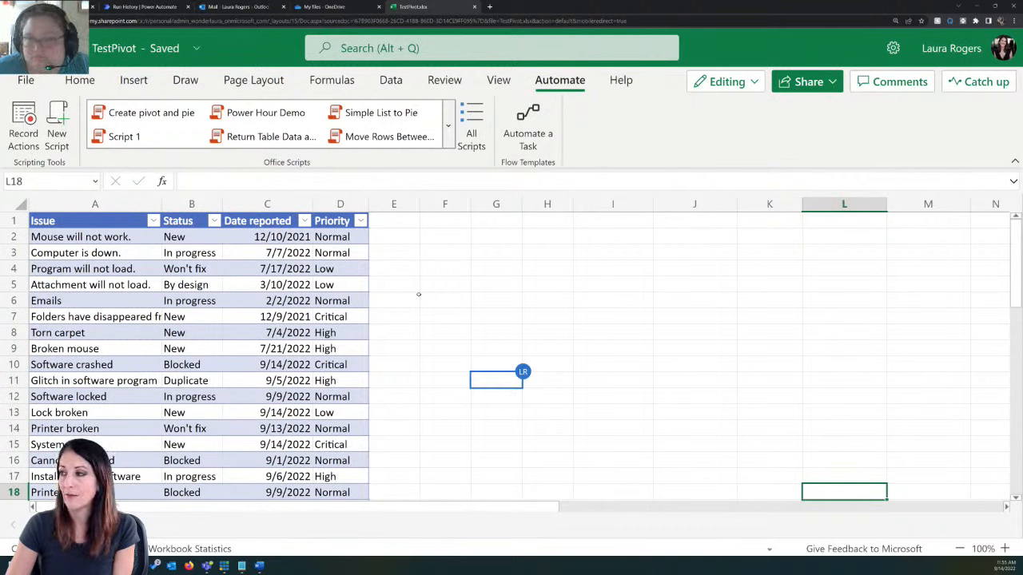
pyautogui.click(442, 238)
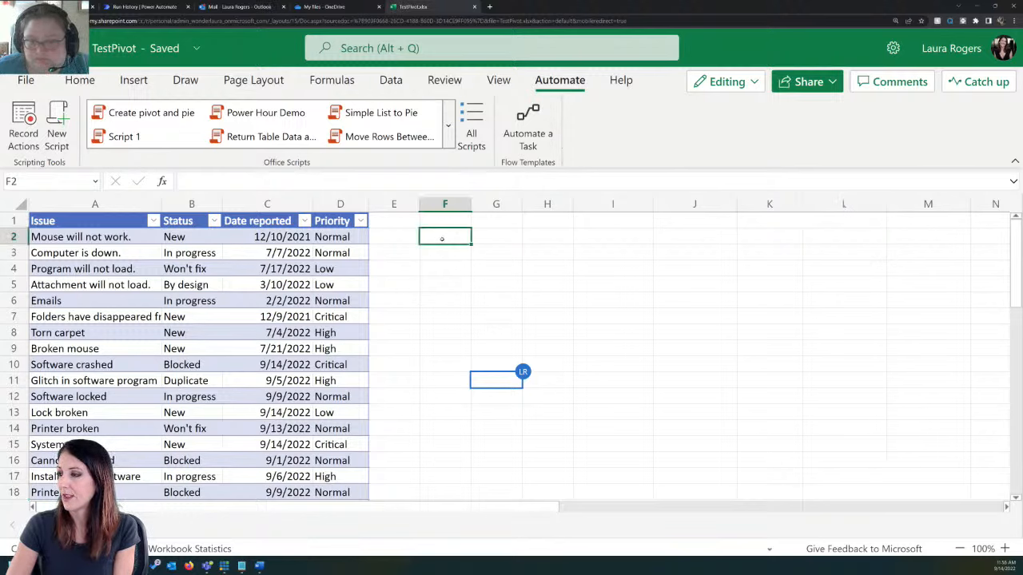
pyautogui.click(449, 302)
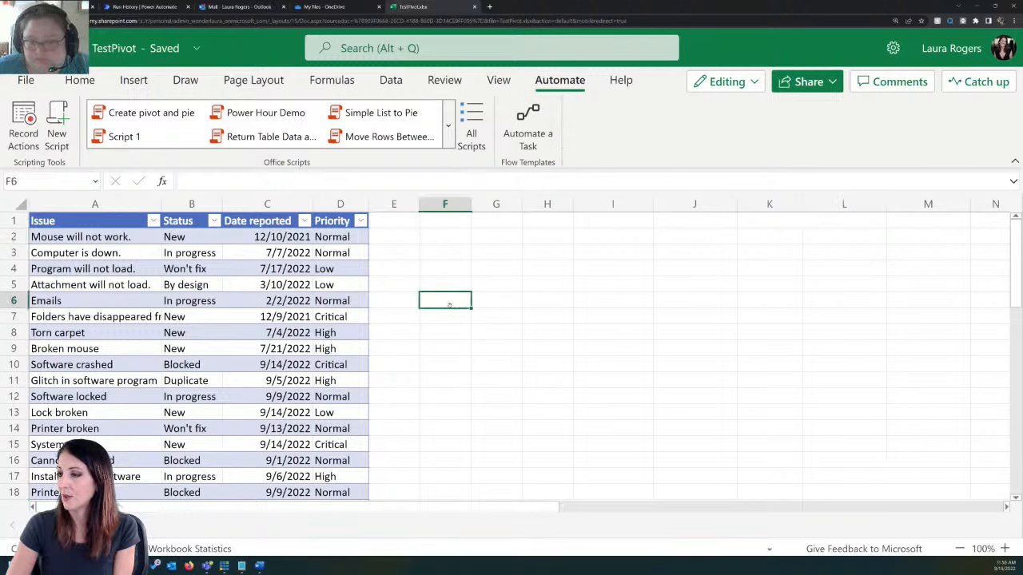
pyautogui.scroll(-5, 450, 304)
pyautogui.scroll(5, 451, 302)
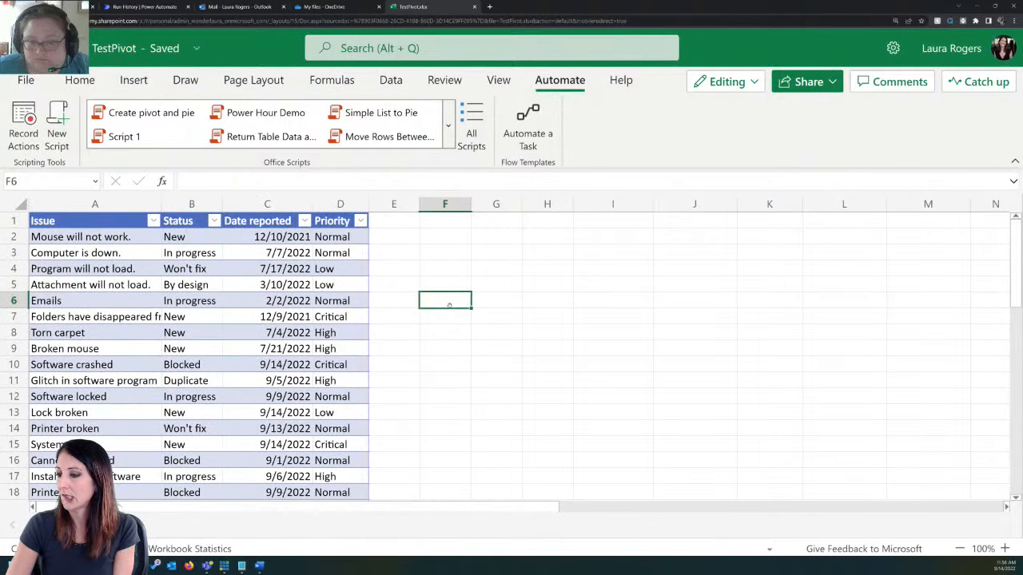
# Step: Close and reopen TestPivot.xlsx from the OneDrive files, and move its pie chart below the pivot table, clear of the issue table
pyautogui.click(472, 6)
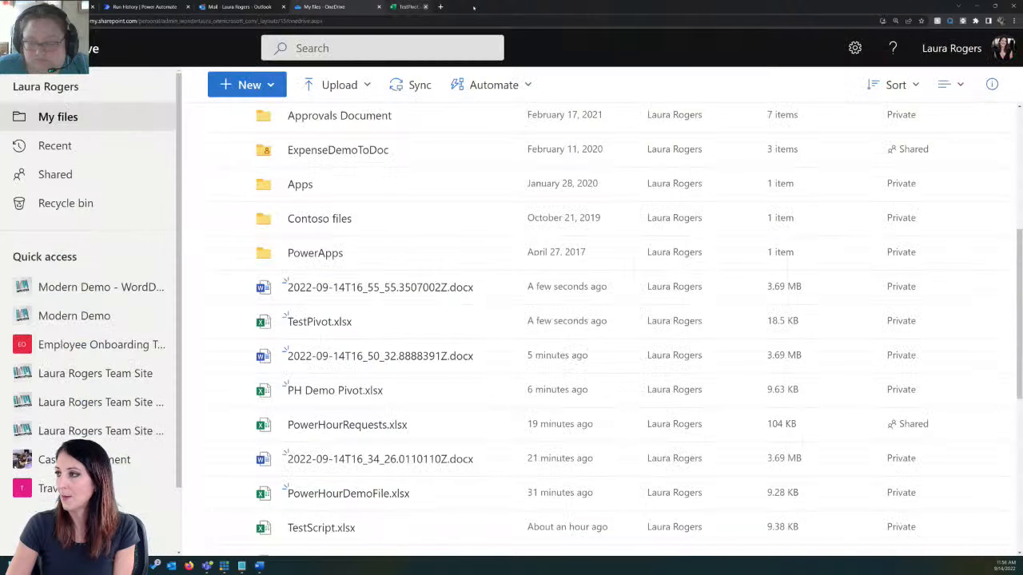
pyautogui.click(319, 321)
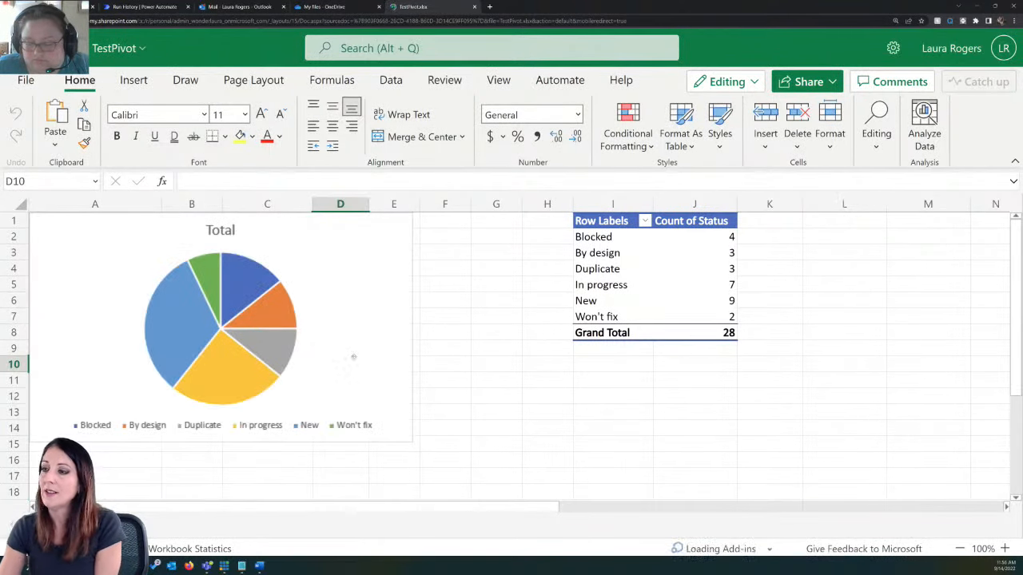
pyautogui.click(334, 310)
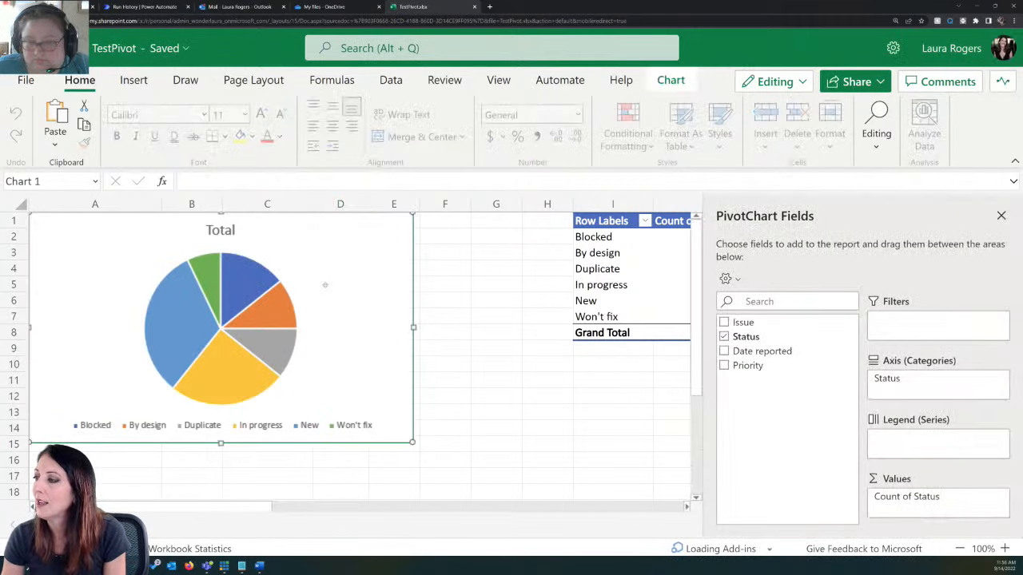
pyautogui.click(1000, 215)
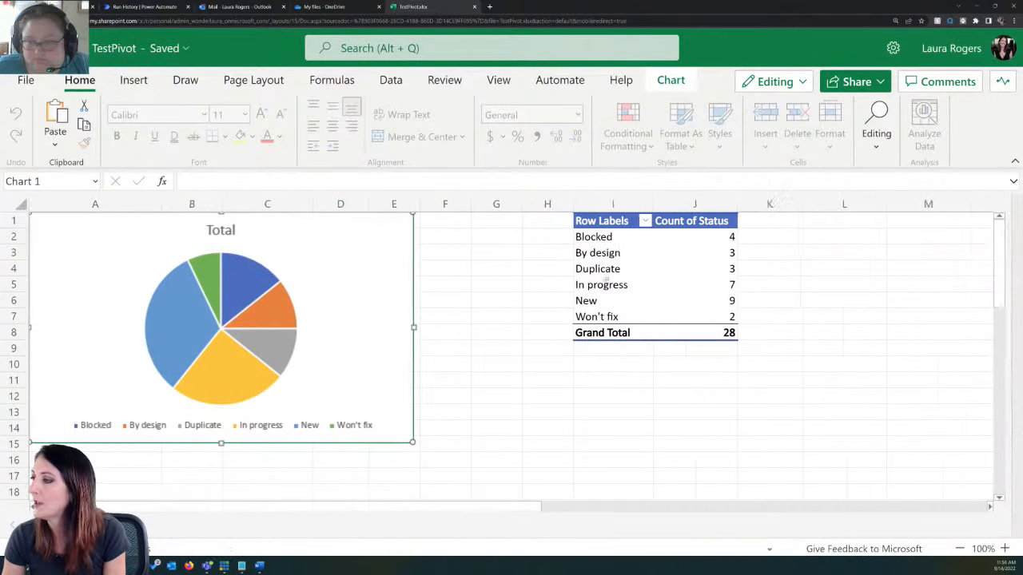
pyautogui.moveTo(336, 290); pyautogui.dragTo(730, 444)
pyautogui.click(664, 290)
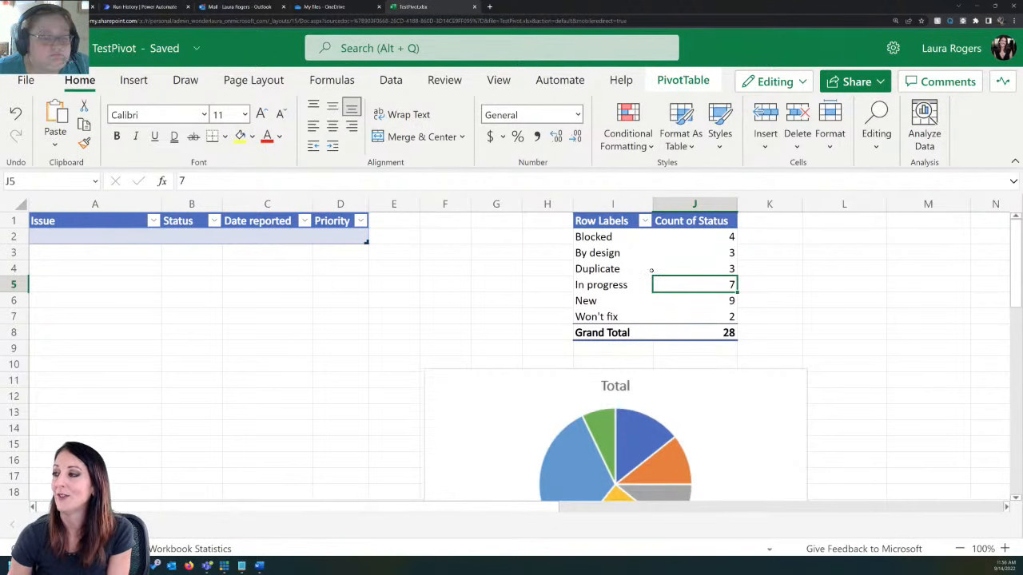
# Step: Examine the generated pie chart together with the status counts in the pivot table above it
pyautogui.scroll(-1, 652, 270)
pyautogui.scroll(-2, 649, 331)
pyautogui.click(726, 355)
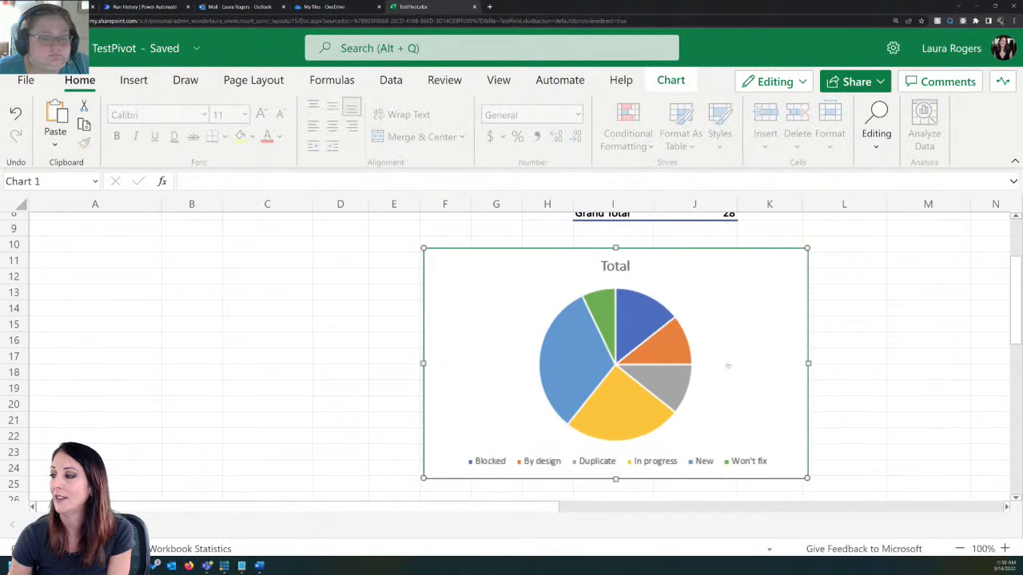
pyautogui.scroll(3, 705, 350)
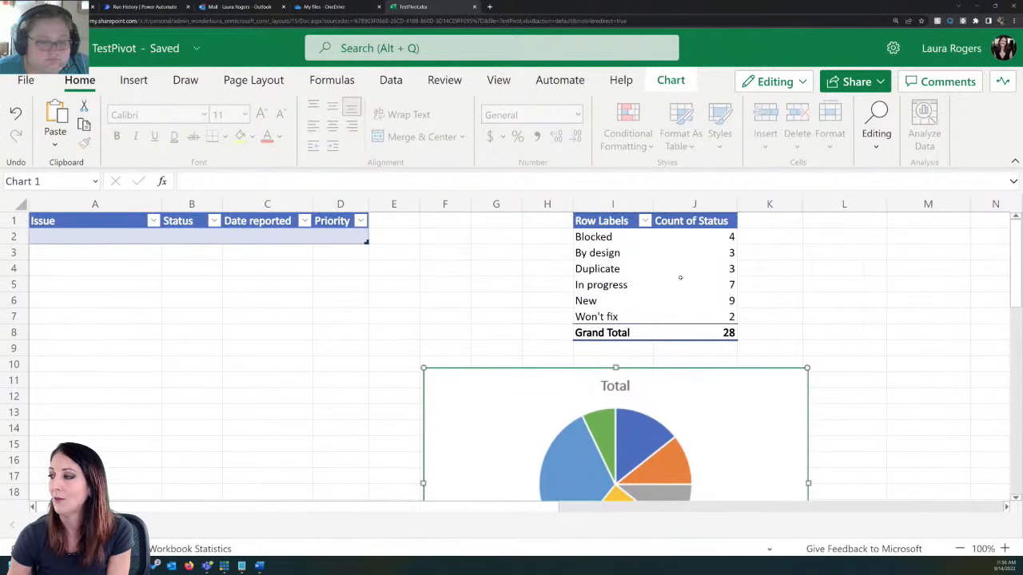
pyautogui.scroll(-2, 702, 278)
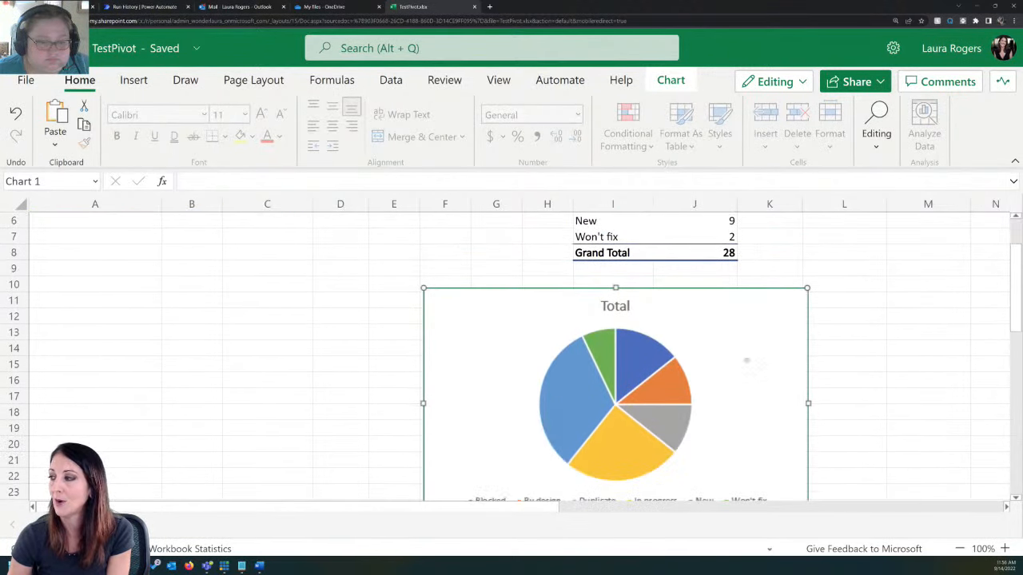
pyautogui.scroll(-4, 744, 358)
pyautogui.scroll(3, 738, 303)
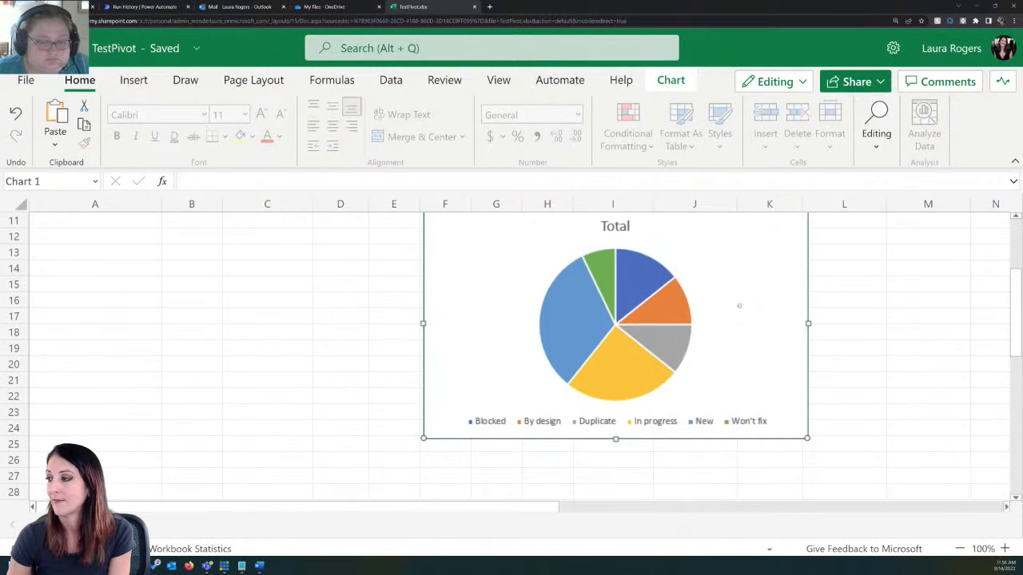
pyautogui.scroll(2, 739, 306)
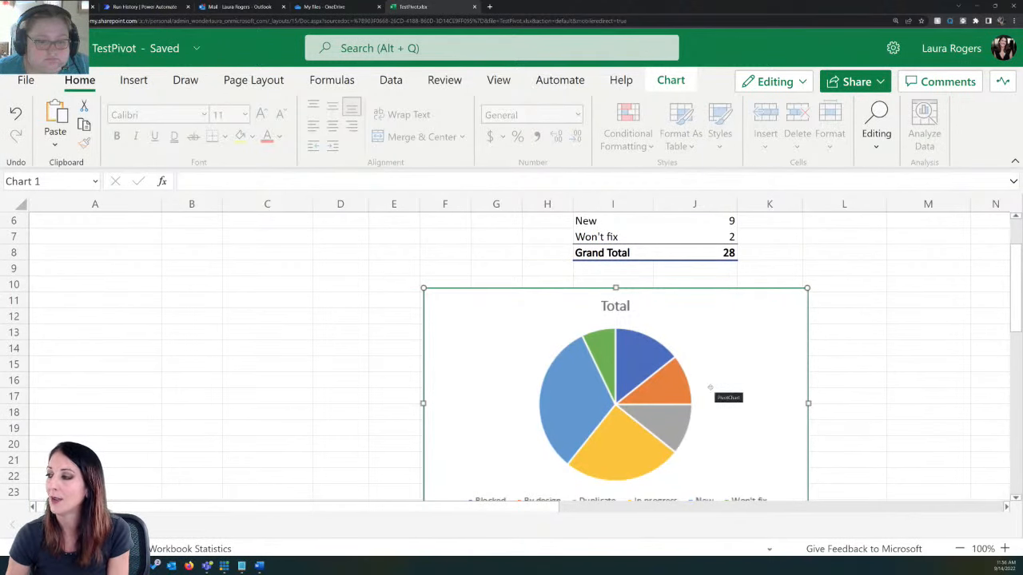
pyautogui.scroll(-1, 714, 361)
pyautogui.scroll(-1, 725, 359)
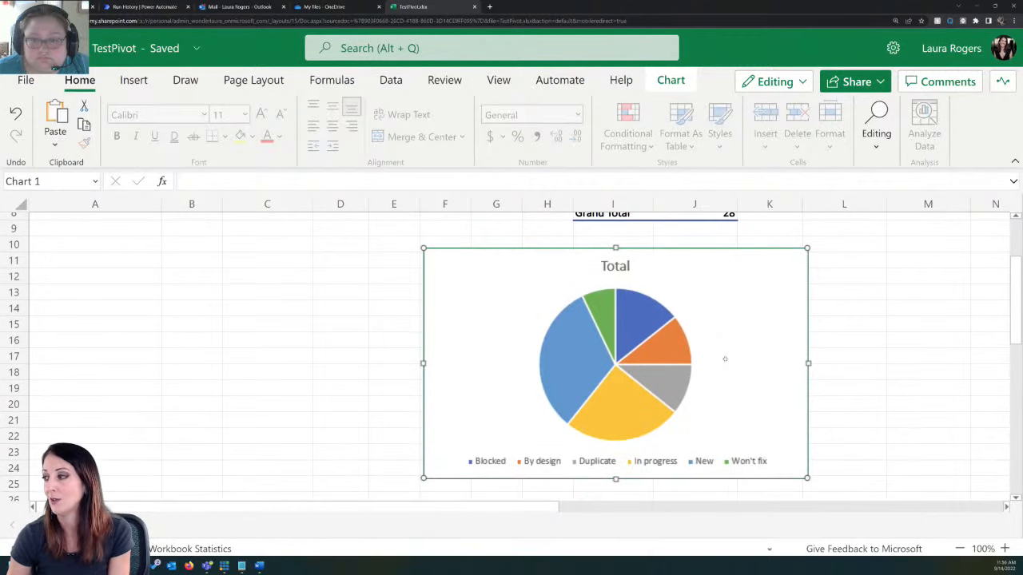
pyautogui.scroll(4, 724, 358)
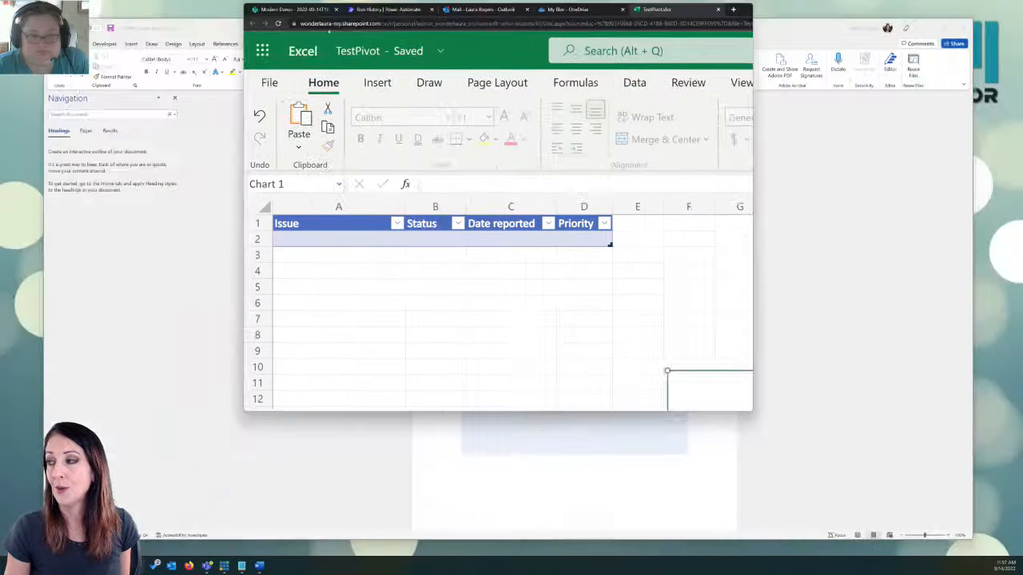
# Step: Switch to the browser window with the Power Automate Charts video on YouTube and move that window off the screen
pyautogui.hotkey('alt', 'Tab')
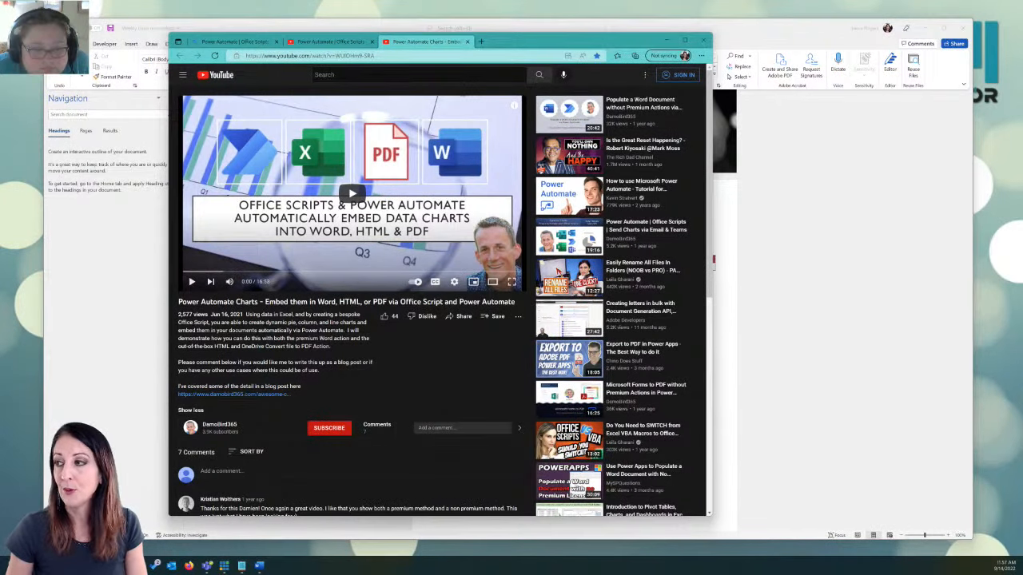
pyautogui.moveTo(528, 41); pyautogui.dragTo(0, 56)
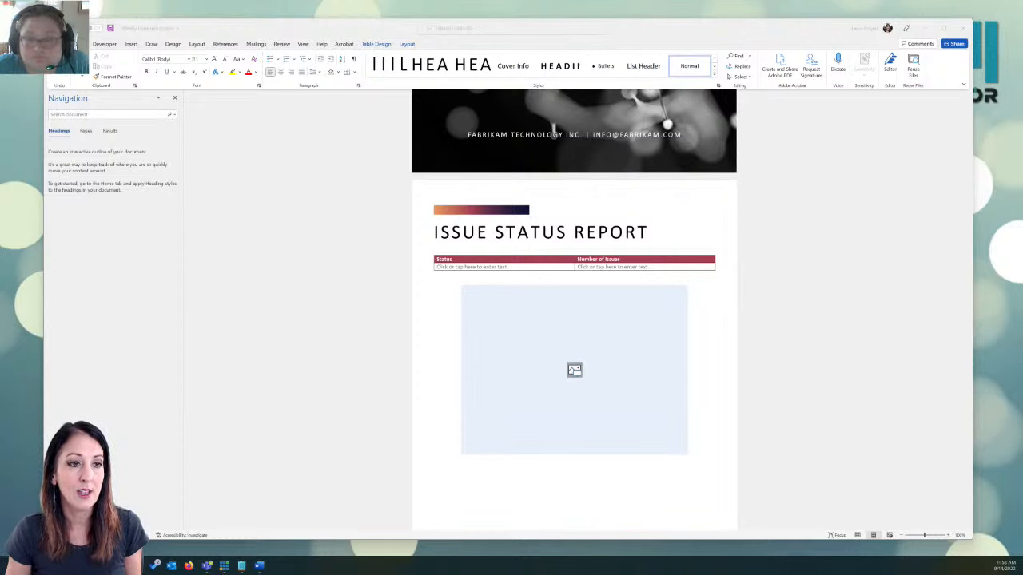
# Step: Bring the browser window with the IW Mentor dashboard back on screen, maximize it, and open the Power Apps Approval Panel course
pyautogui.moveTo(0, 24); pyautogui.dragTo(708, 24)
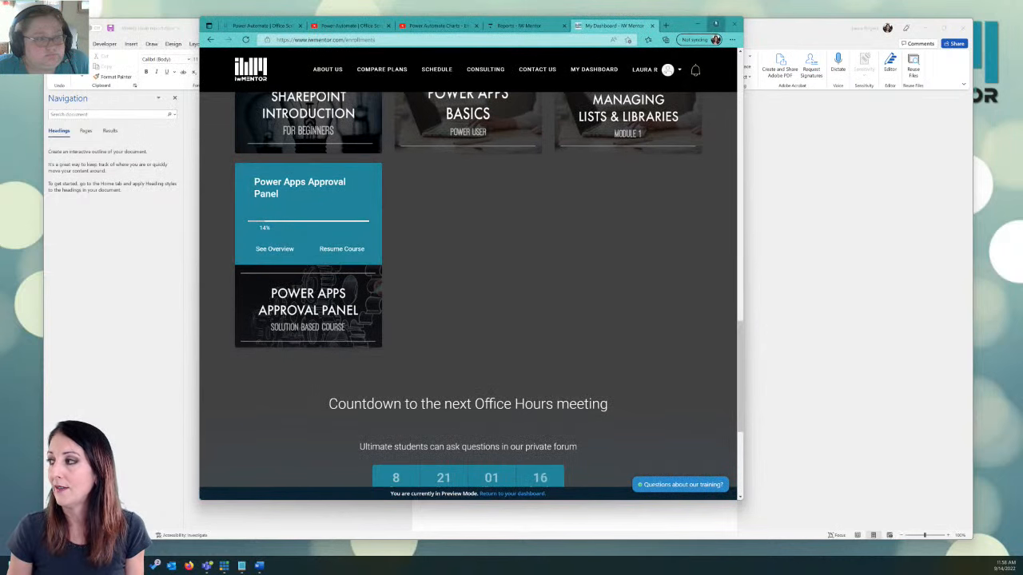
pyautogui.click(715, 25)
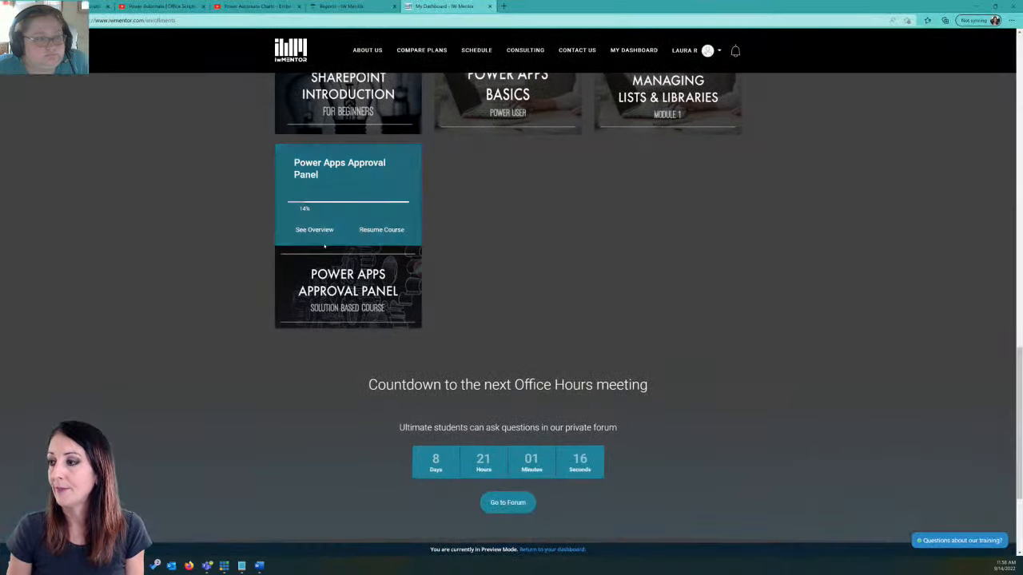
pyautogui.click(359, 182)
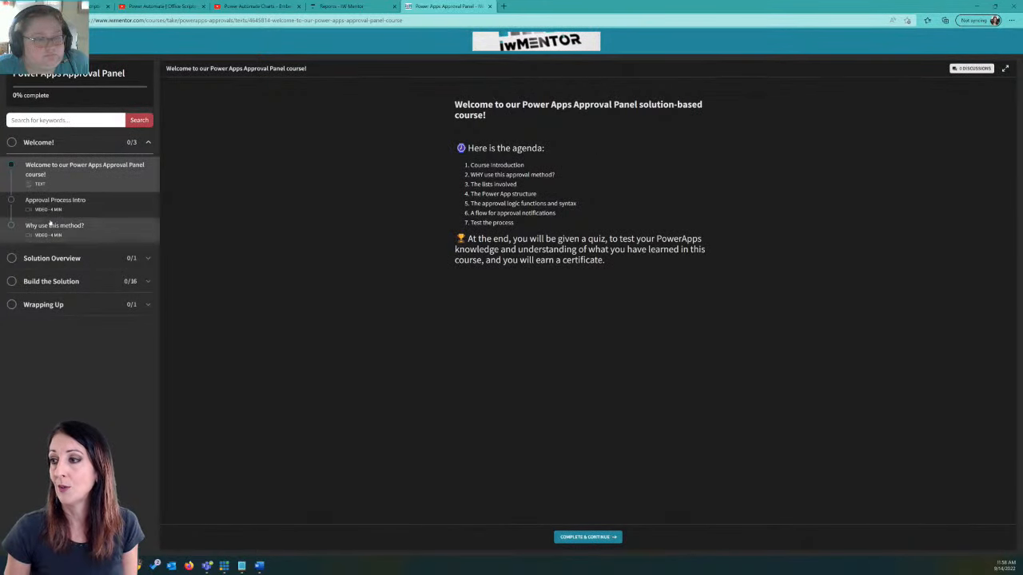
# Step: Review the lessons in the course's Solution Overview, Build the Solution and Wrapping Up sections
pyautogui.click(148, 258)
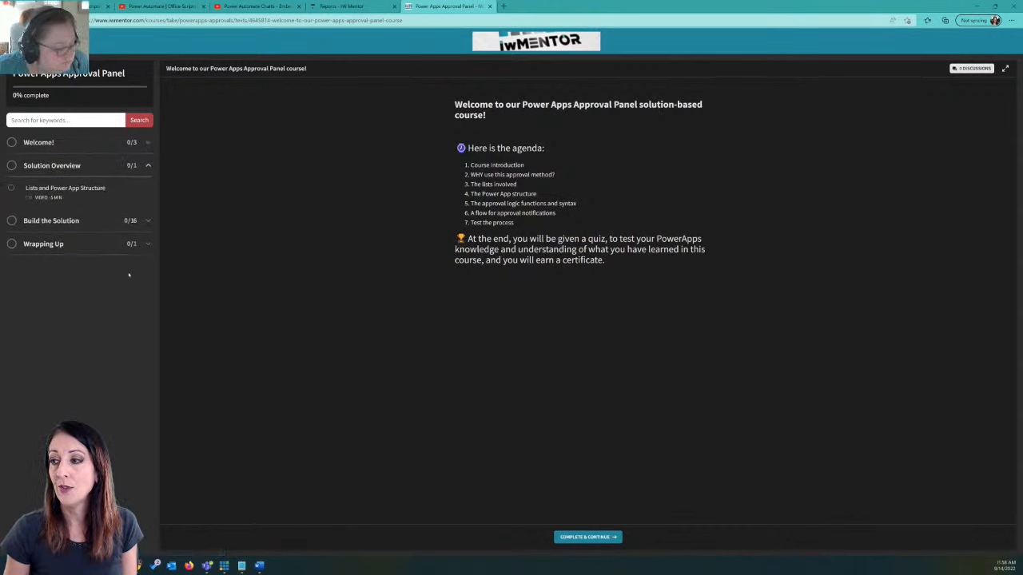
pyautogui.click(103, 220)
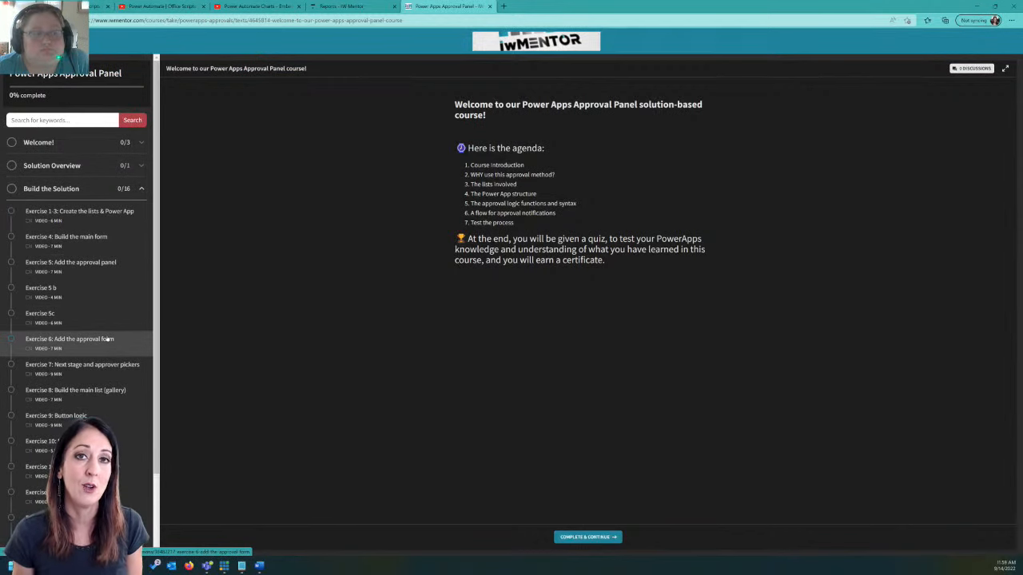
pyautogui.scroll(-1, 102, 331)
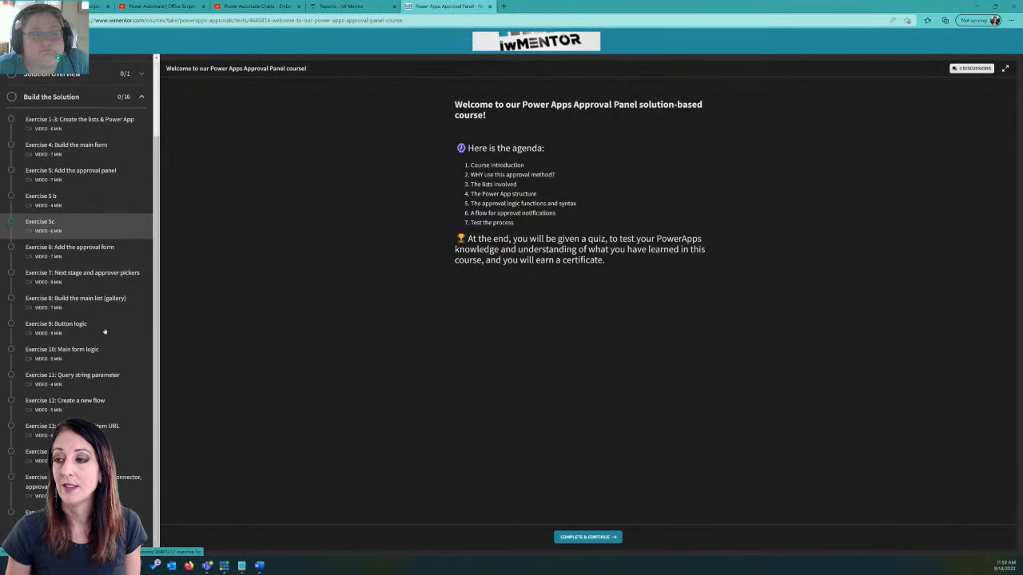
pyautogui.scroll(1, 104, 331)
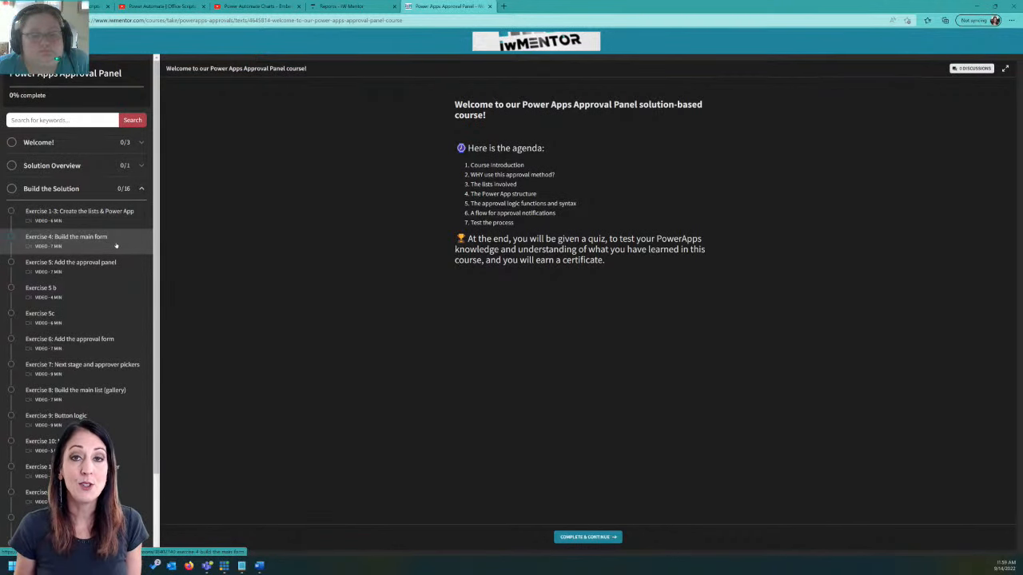
pyautogui.scroll(-1, 92, 314)
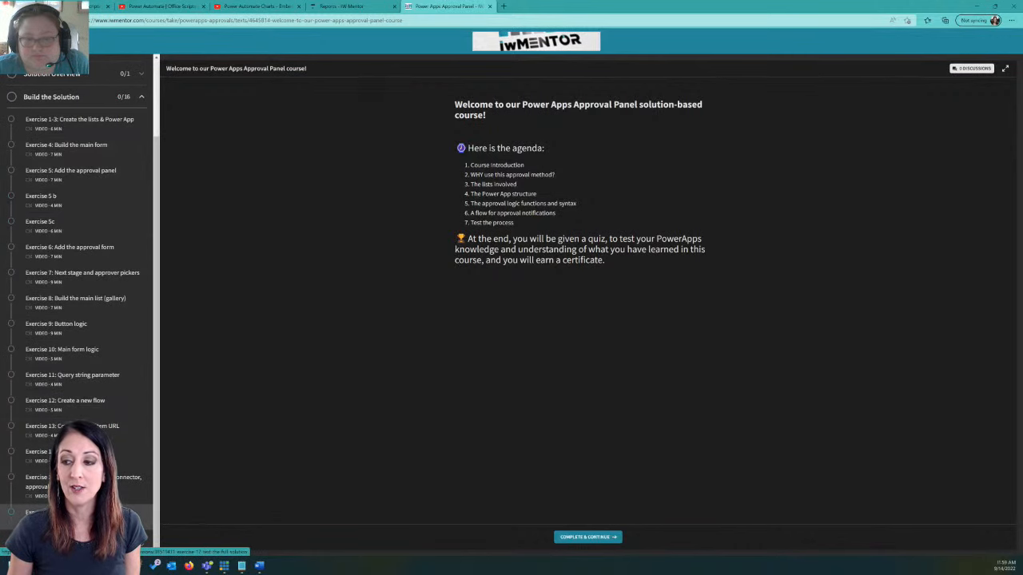
pyautogui.click(135, 539)
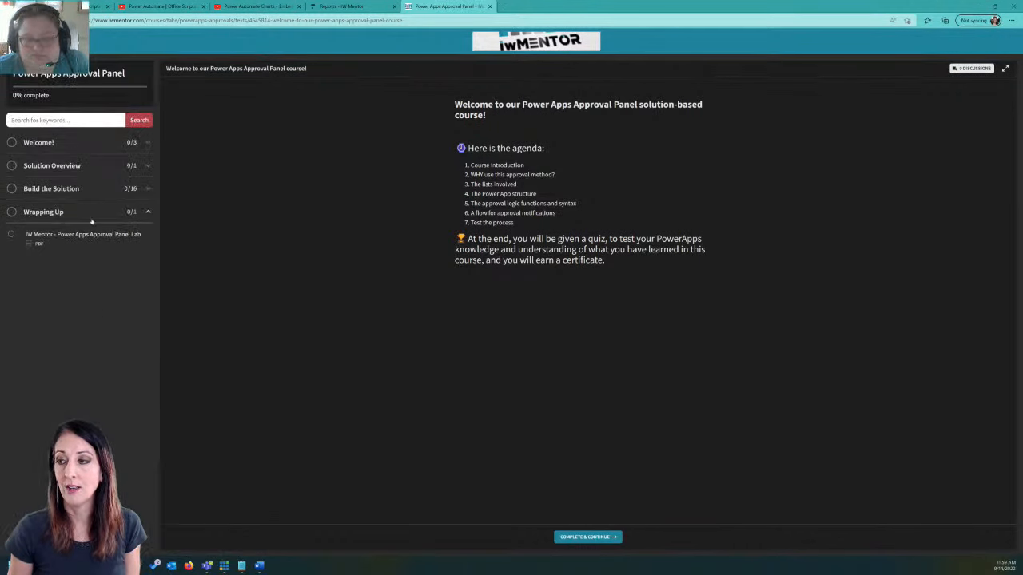